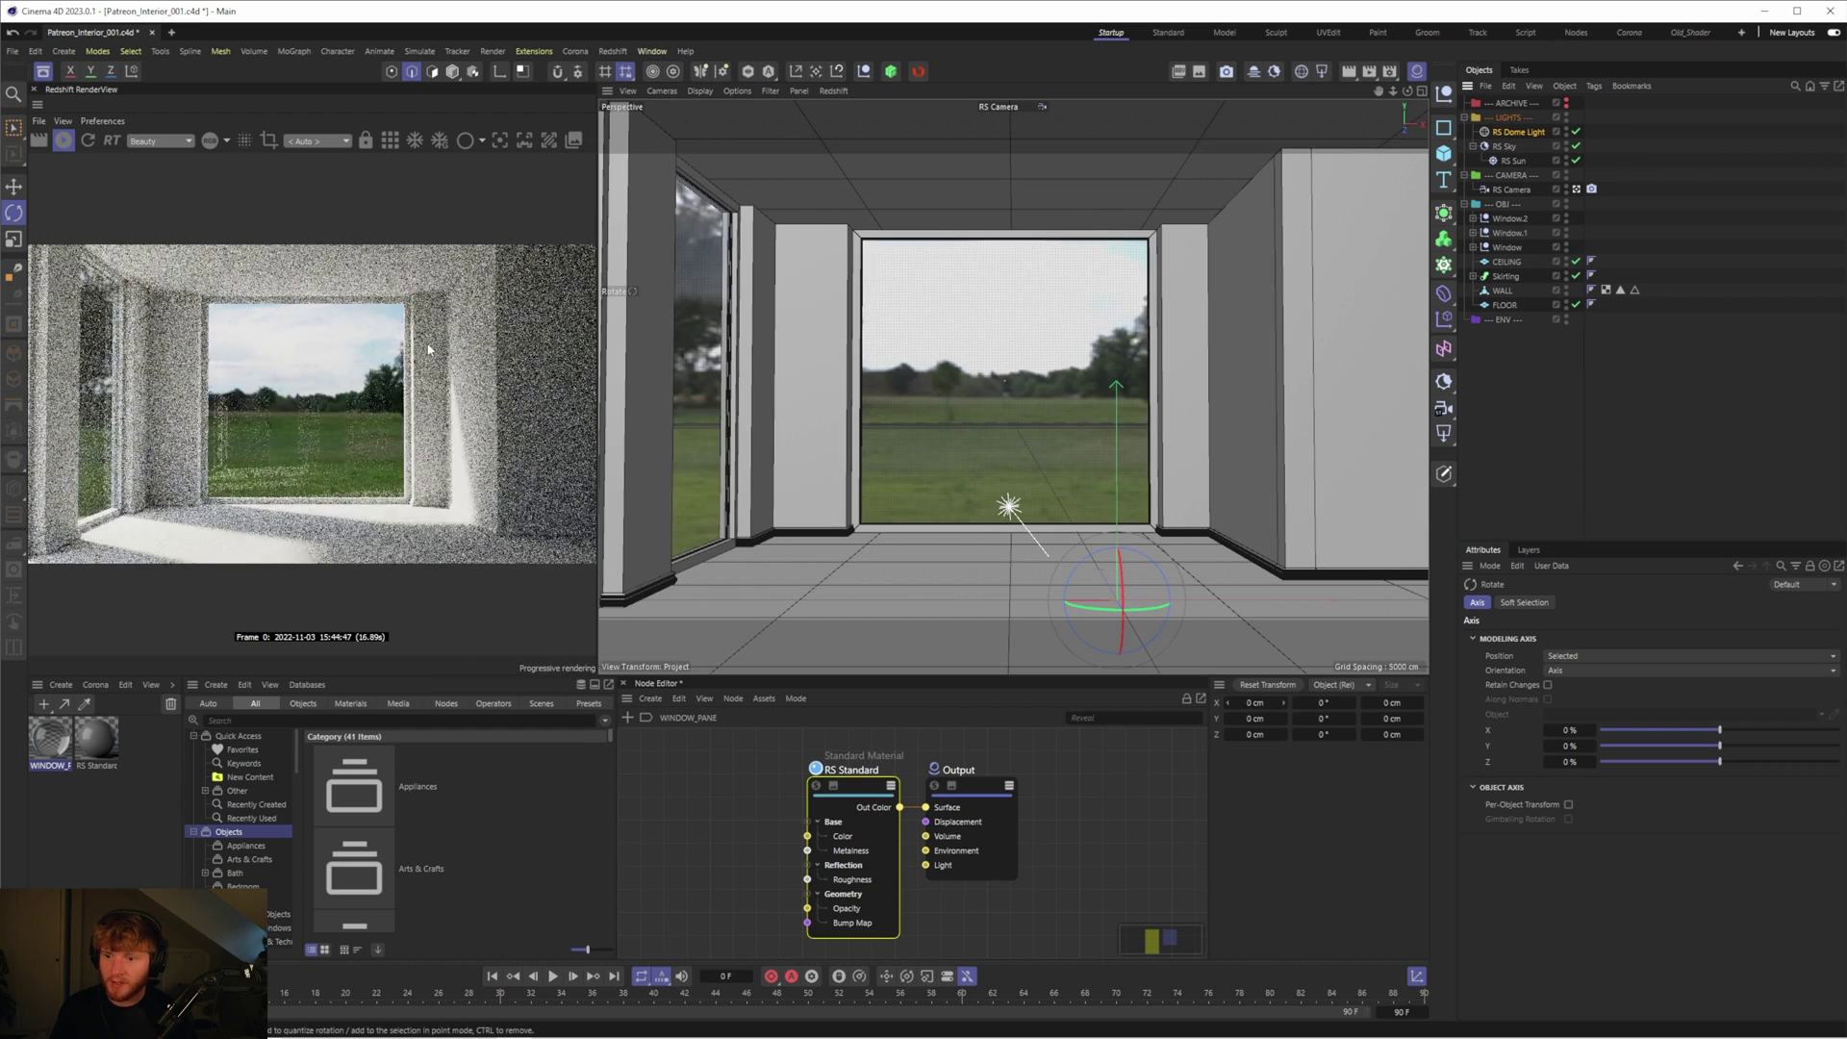
Select the RS Sun in the viewport and rotate it to change the daylight angle
{"action": "left_click", "coordinate": [1010, 507]}
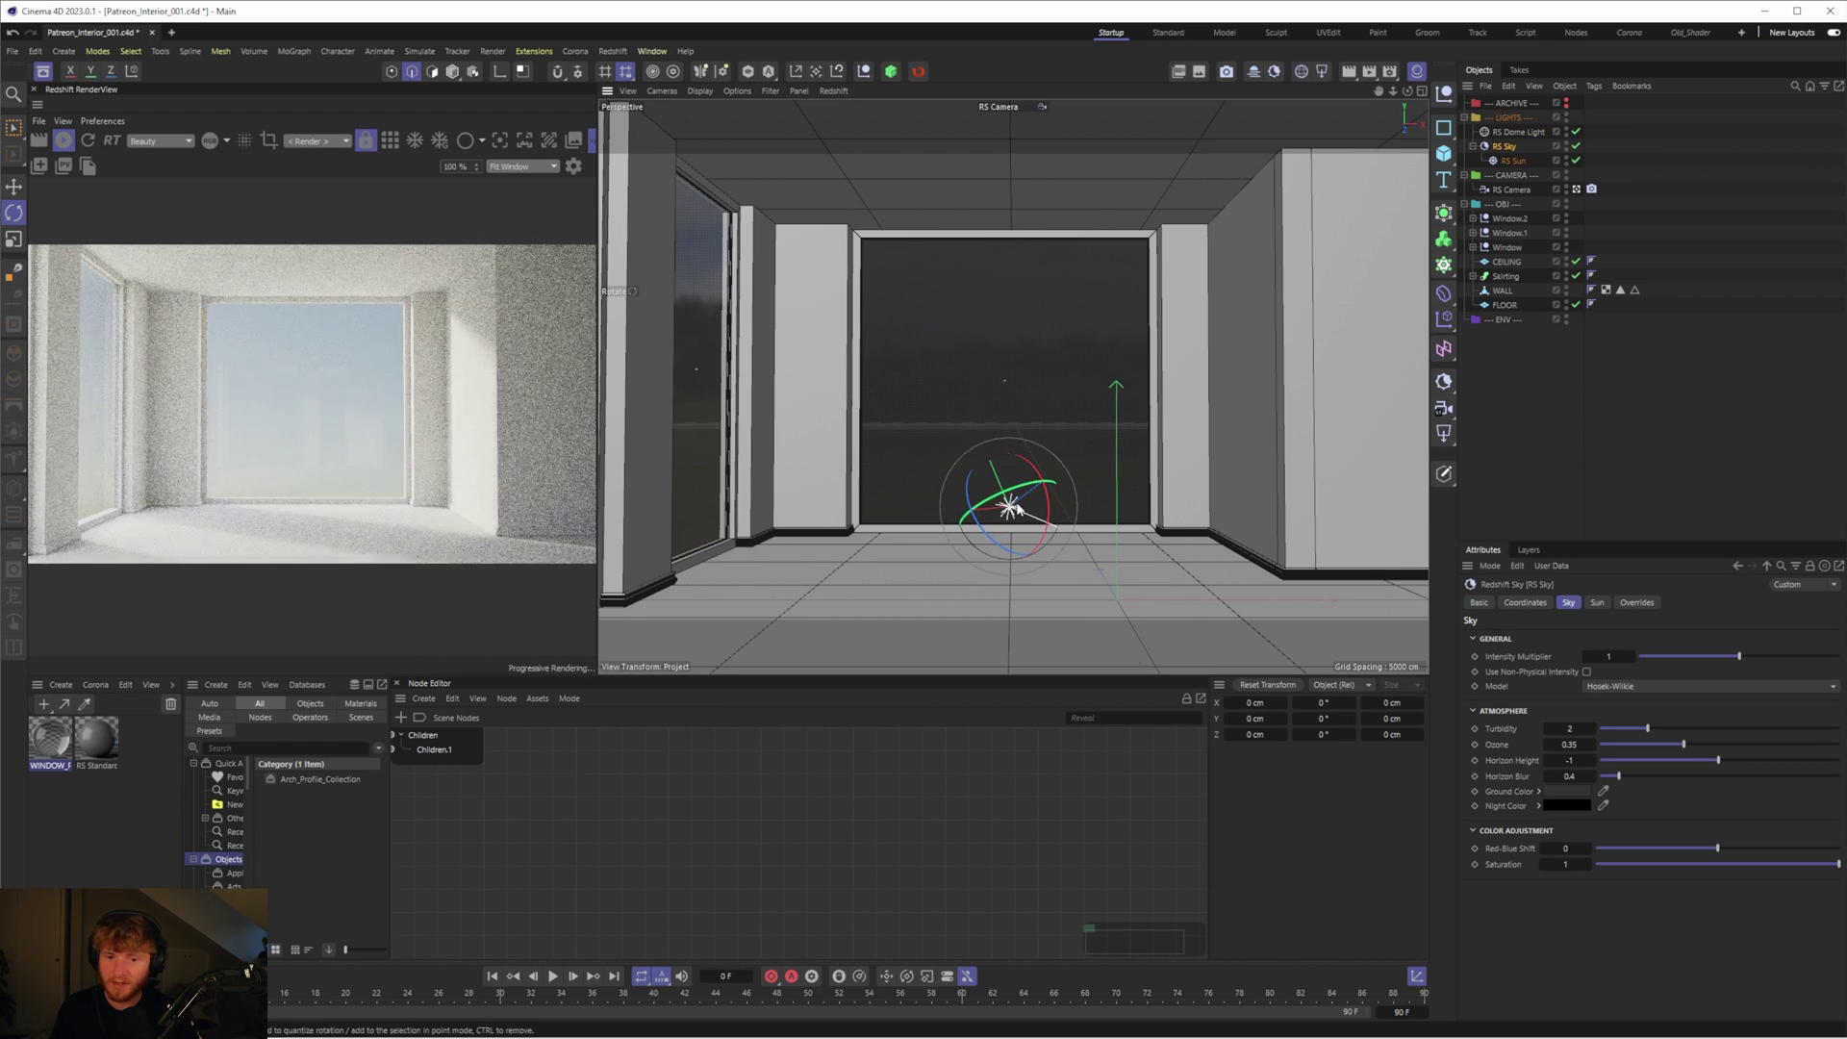
{"action": "left_click_drag", "start_coordinate": [1018, 510], "coordinate": [1055, 468]}
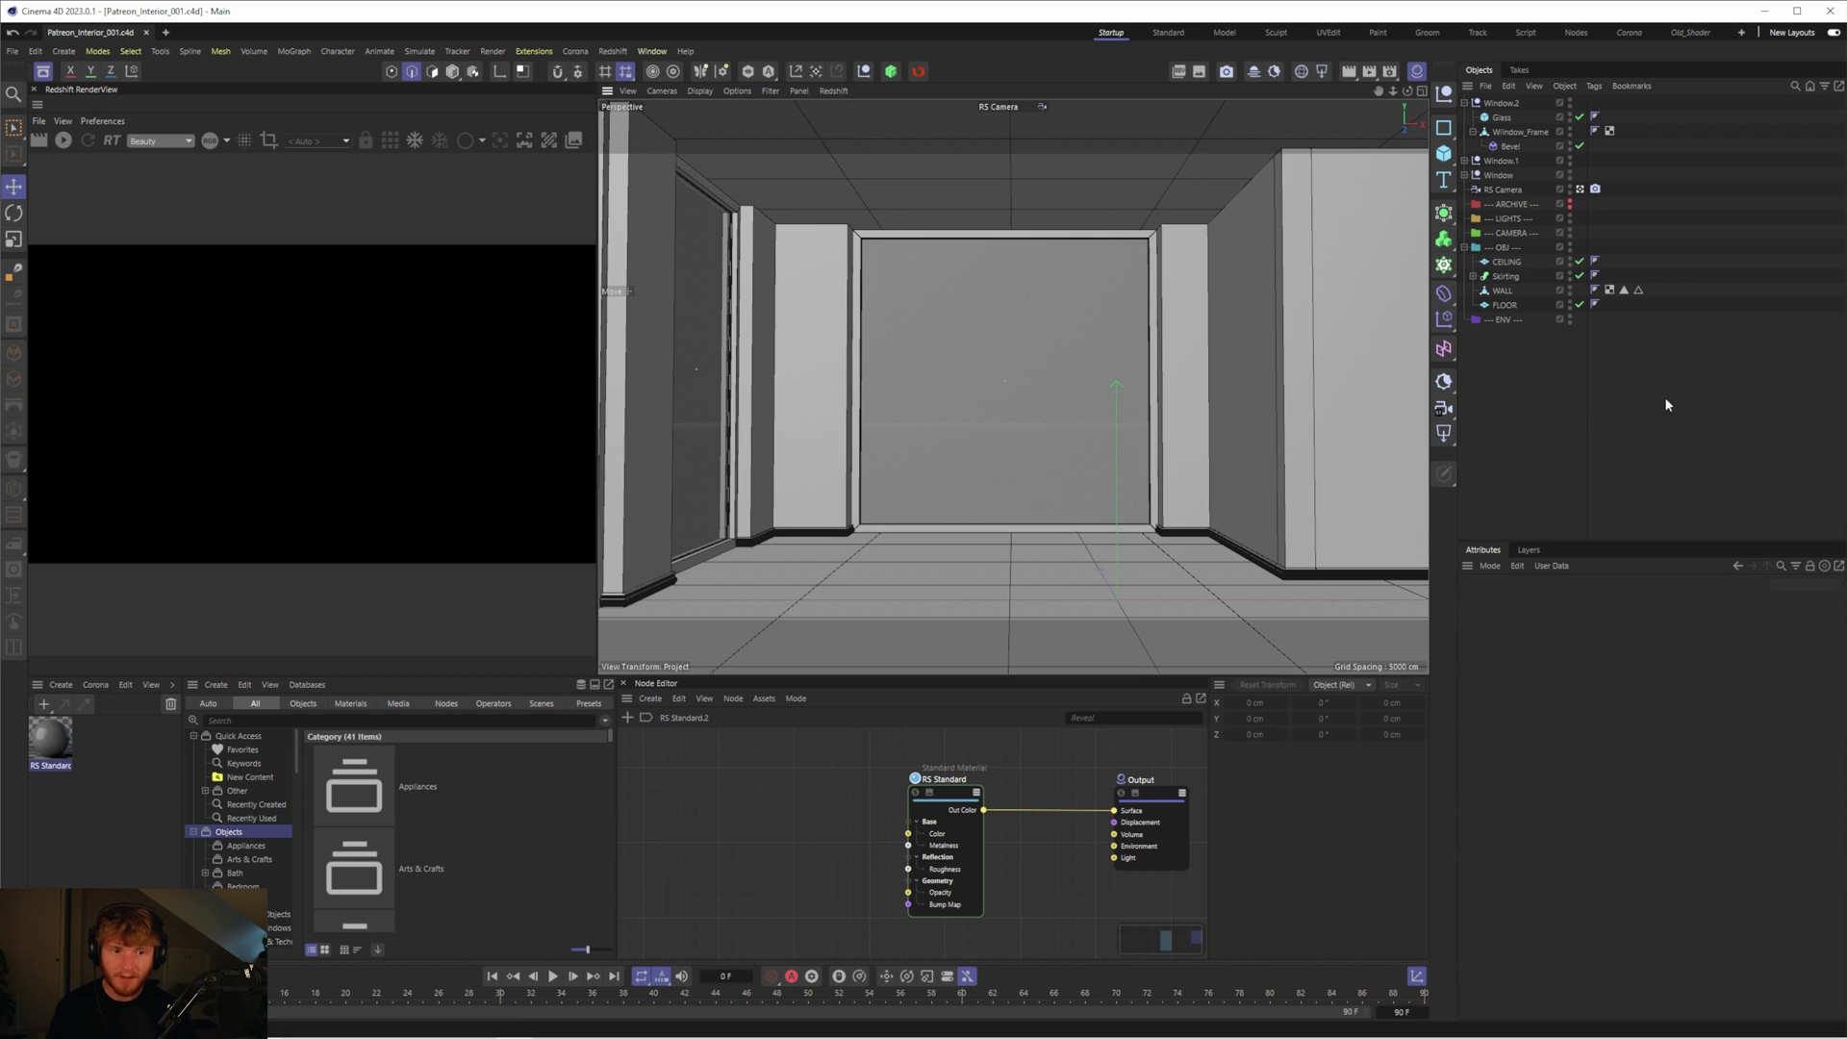
Add an RS Sun & Sky Rig, then group the three windows under OBJ and RS Camera under CAMERA
{"action": "left_click", "coordinate": [1466, 247]}
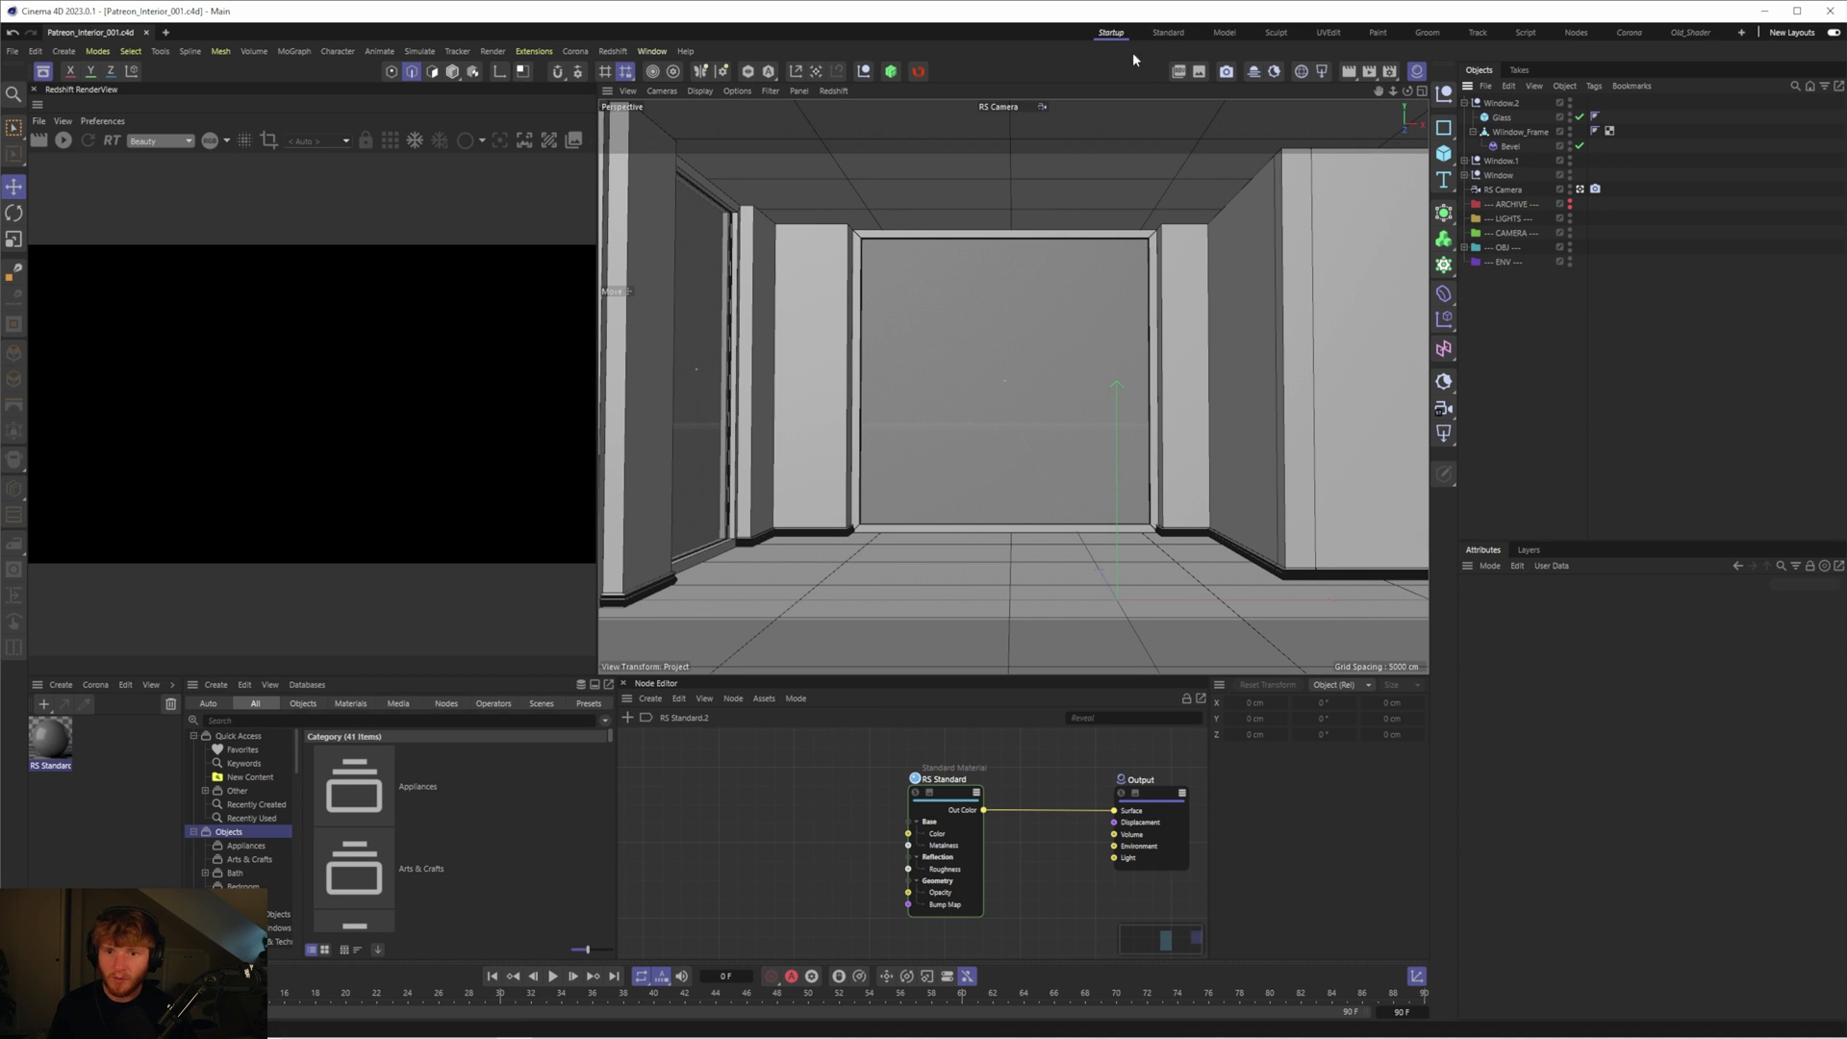
{"action": "left_click", "coordinate": [1272, 77]}
{"action": "left_click", "coordinate": [1464, 117]}
{"action": "left_click", "coordinate": [1489, 118]}
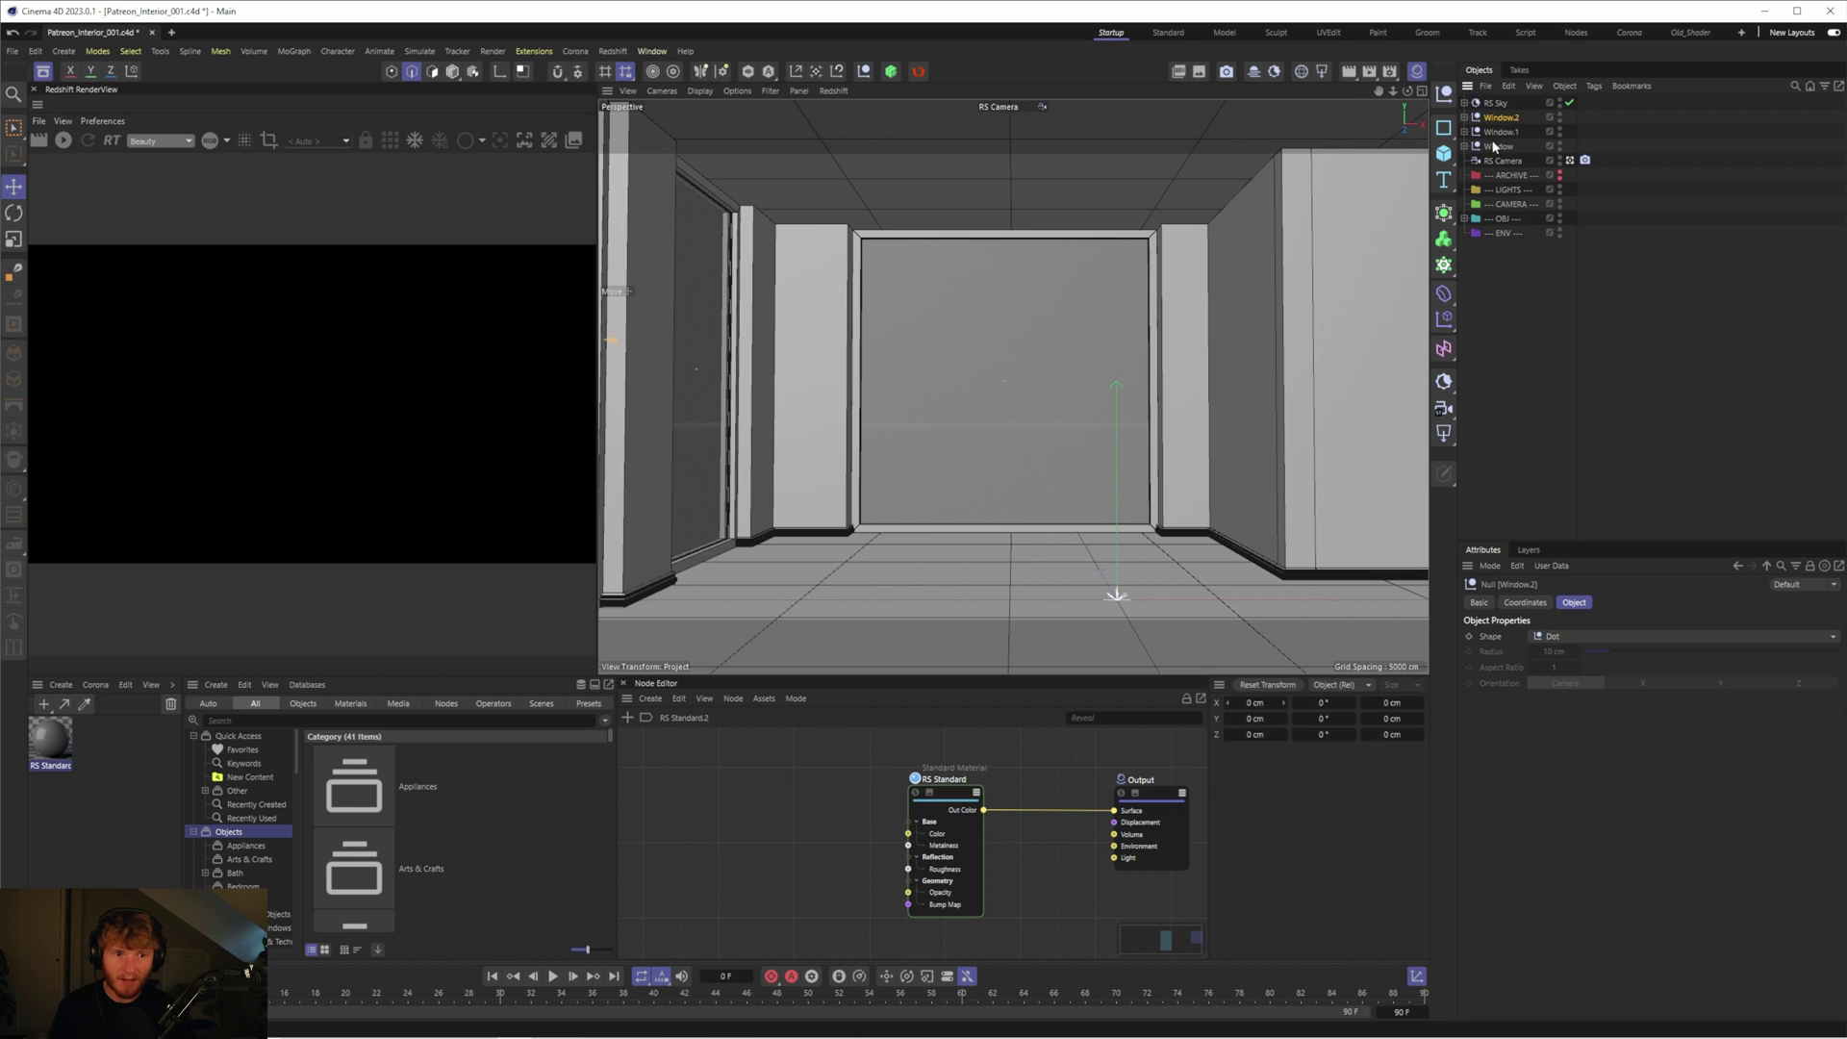
{"action": "left_click", "coordinate": [1500, 146], "text": "shift"}
{"action": "left_click_drag", "start_coordinate": [1505, 219], "coordinate": [1507, 221]}
{"action": "left_click", "coordinate": [1505, 312]}
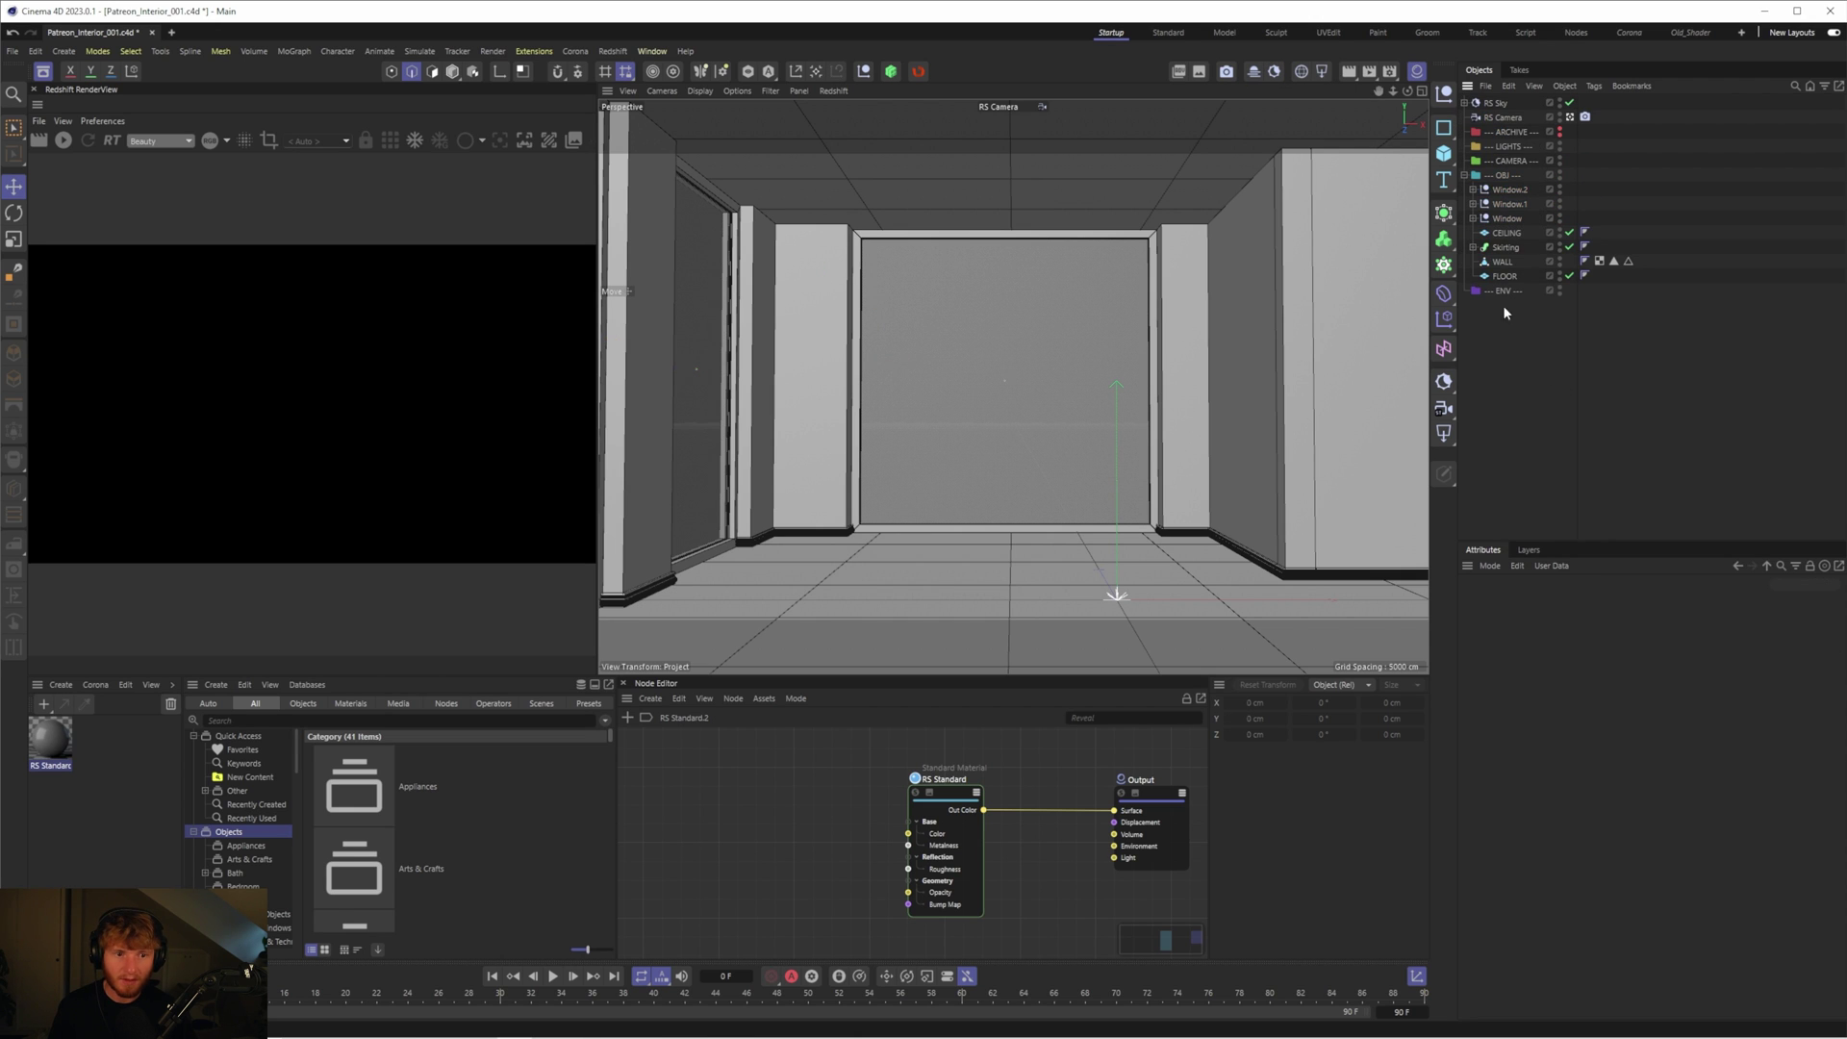
{"action": "left_click", "coordinate": [1497, 117]}
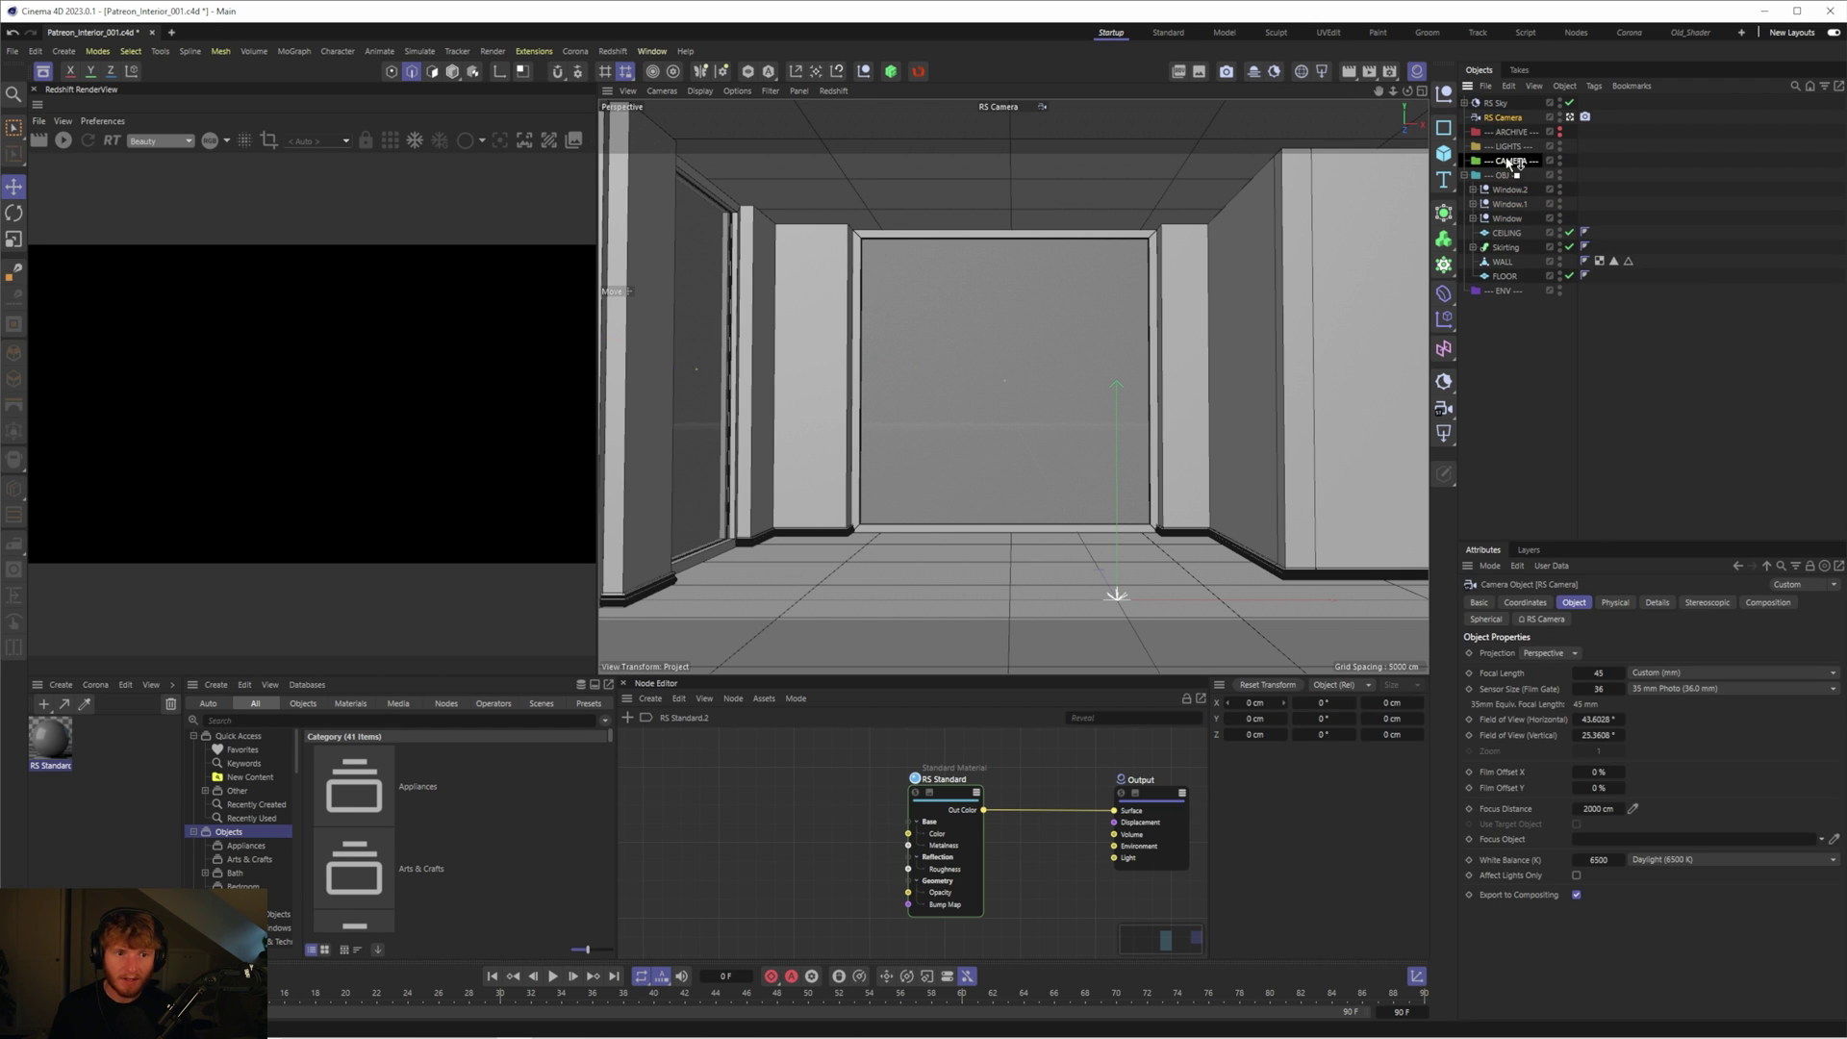
{"action": "left_click_drag", "start_coordinate": [1508, 162], "coordinate": [1507, 135]}
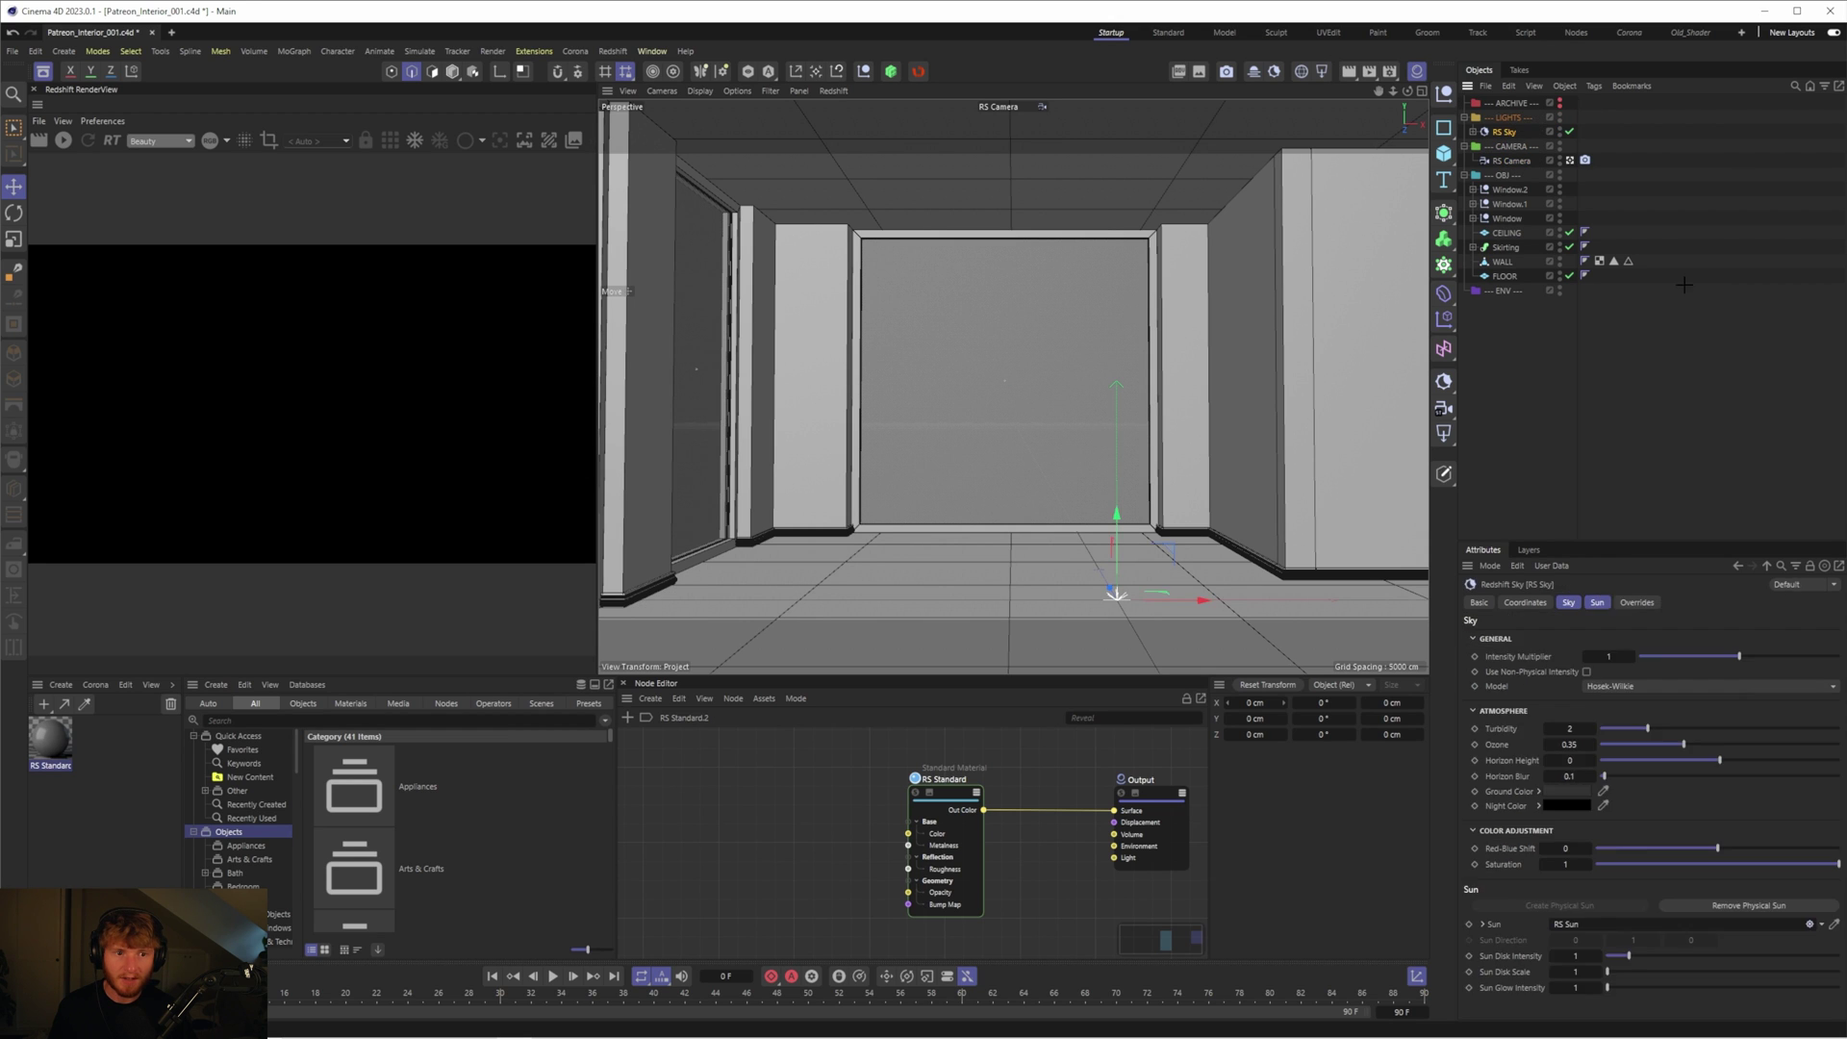
Raise the sun rig, tilt it down about 86 degrees, and start the interactive Redshift render
{"action": "left_click_drag", "start_coordinate": [1121, 558], "coordinate": [1079, 523]}
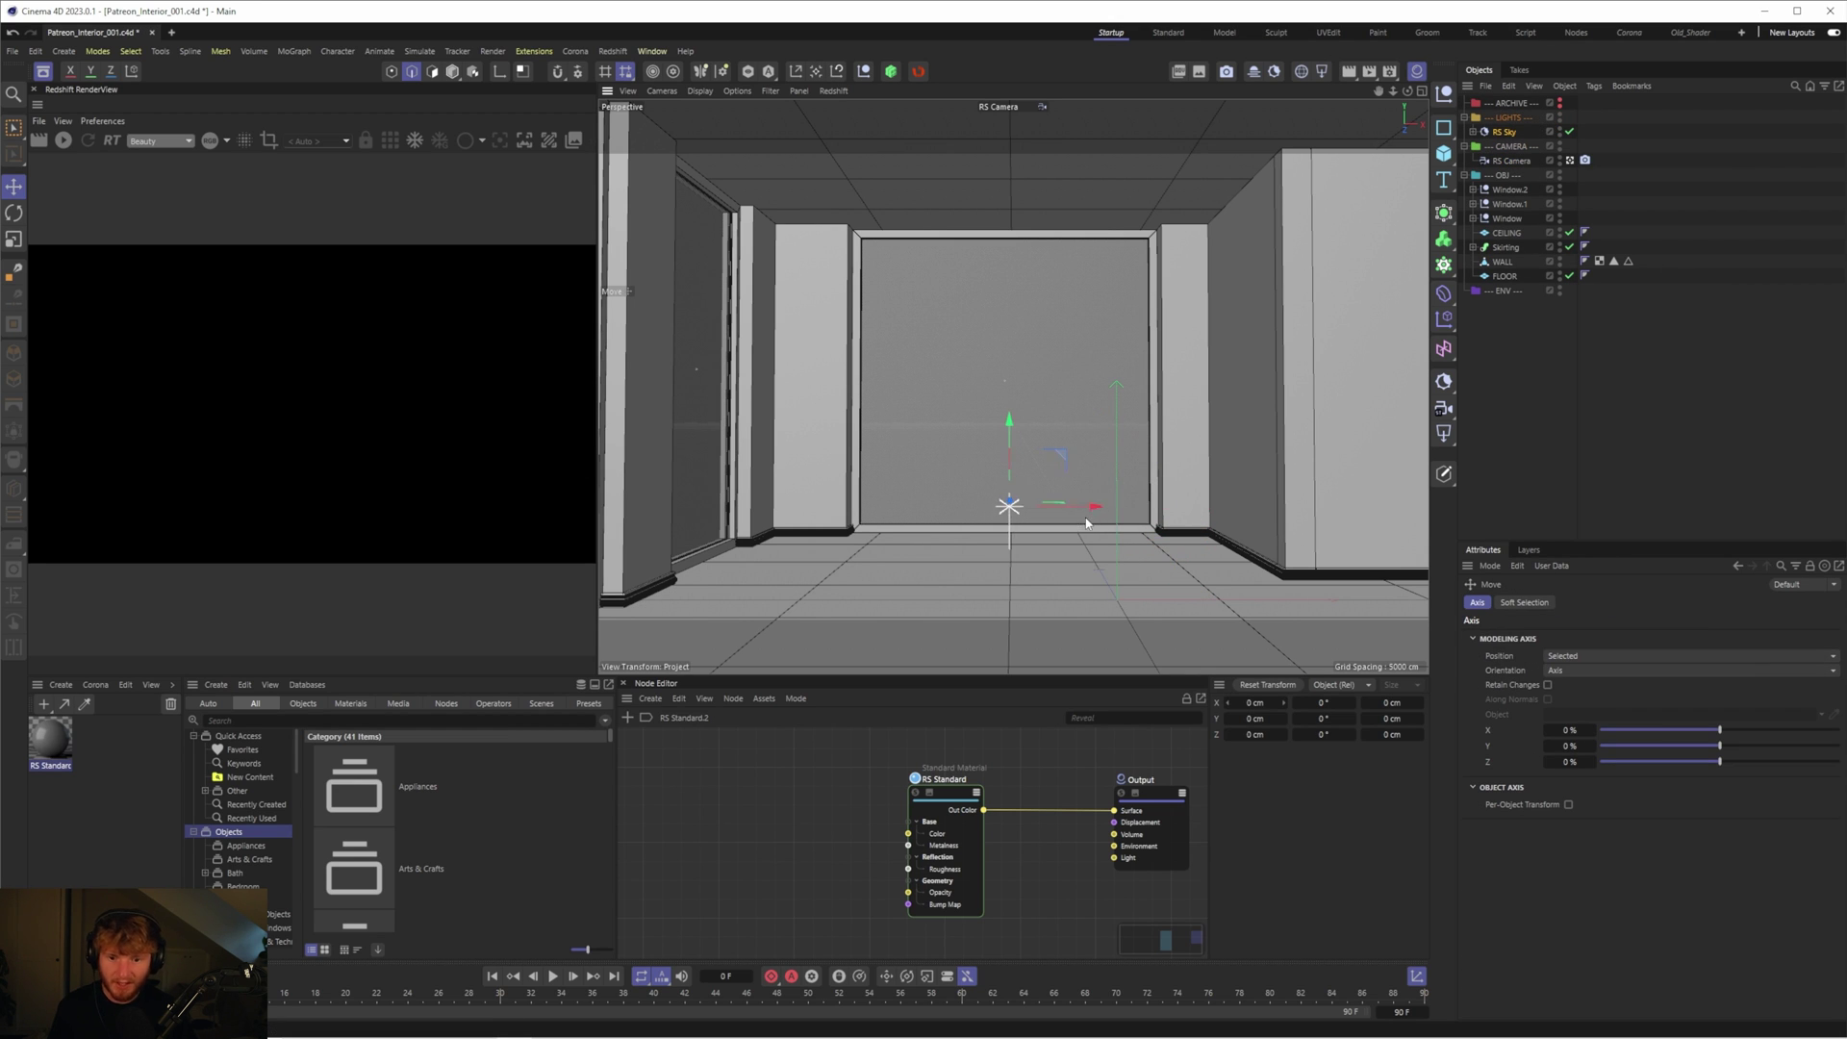
{"action": "key", "text": "r"}
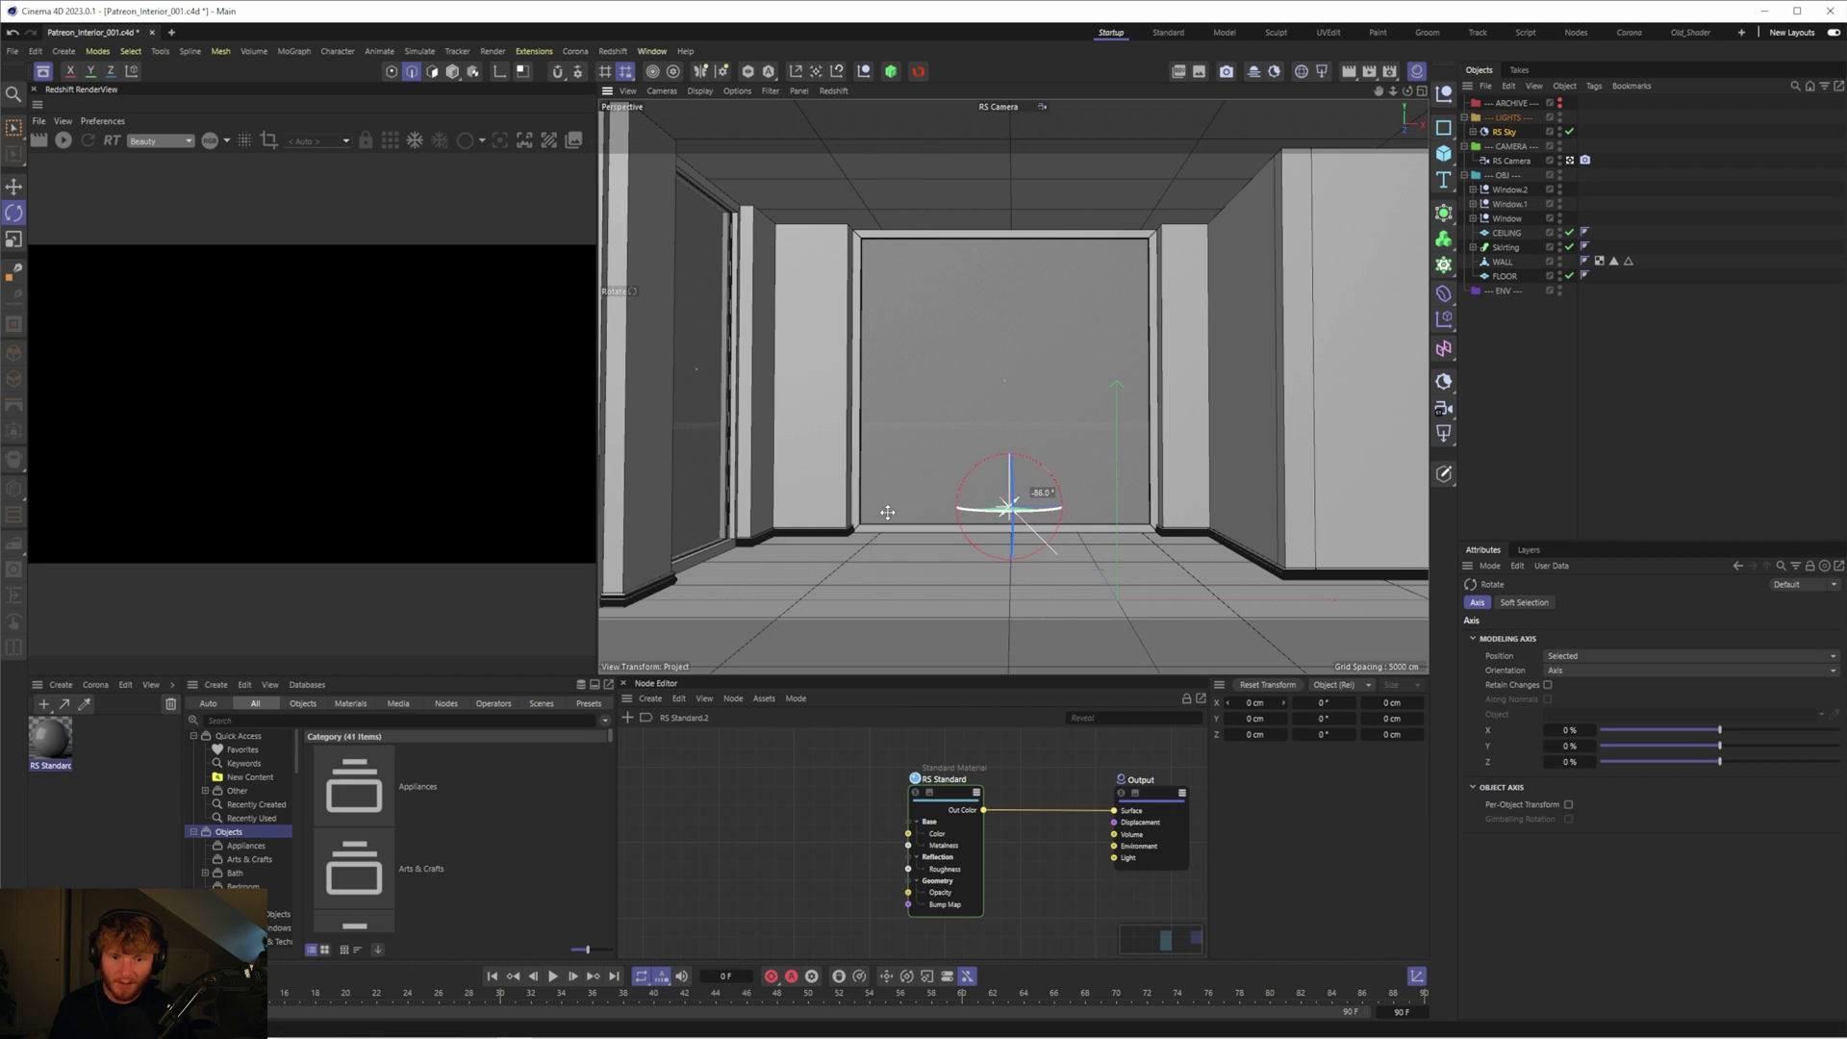
{"action": "left_click_drag", "start_coordinate": [887, 512], "coordinate": [887, 513]}
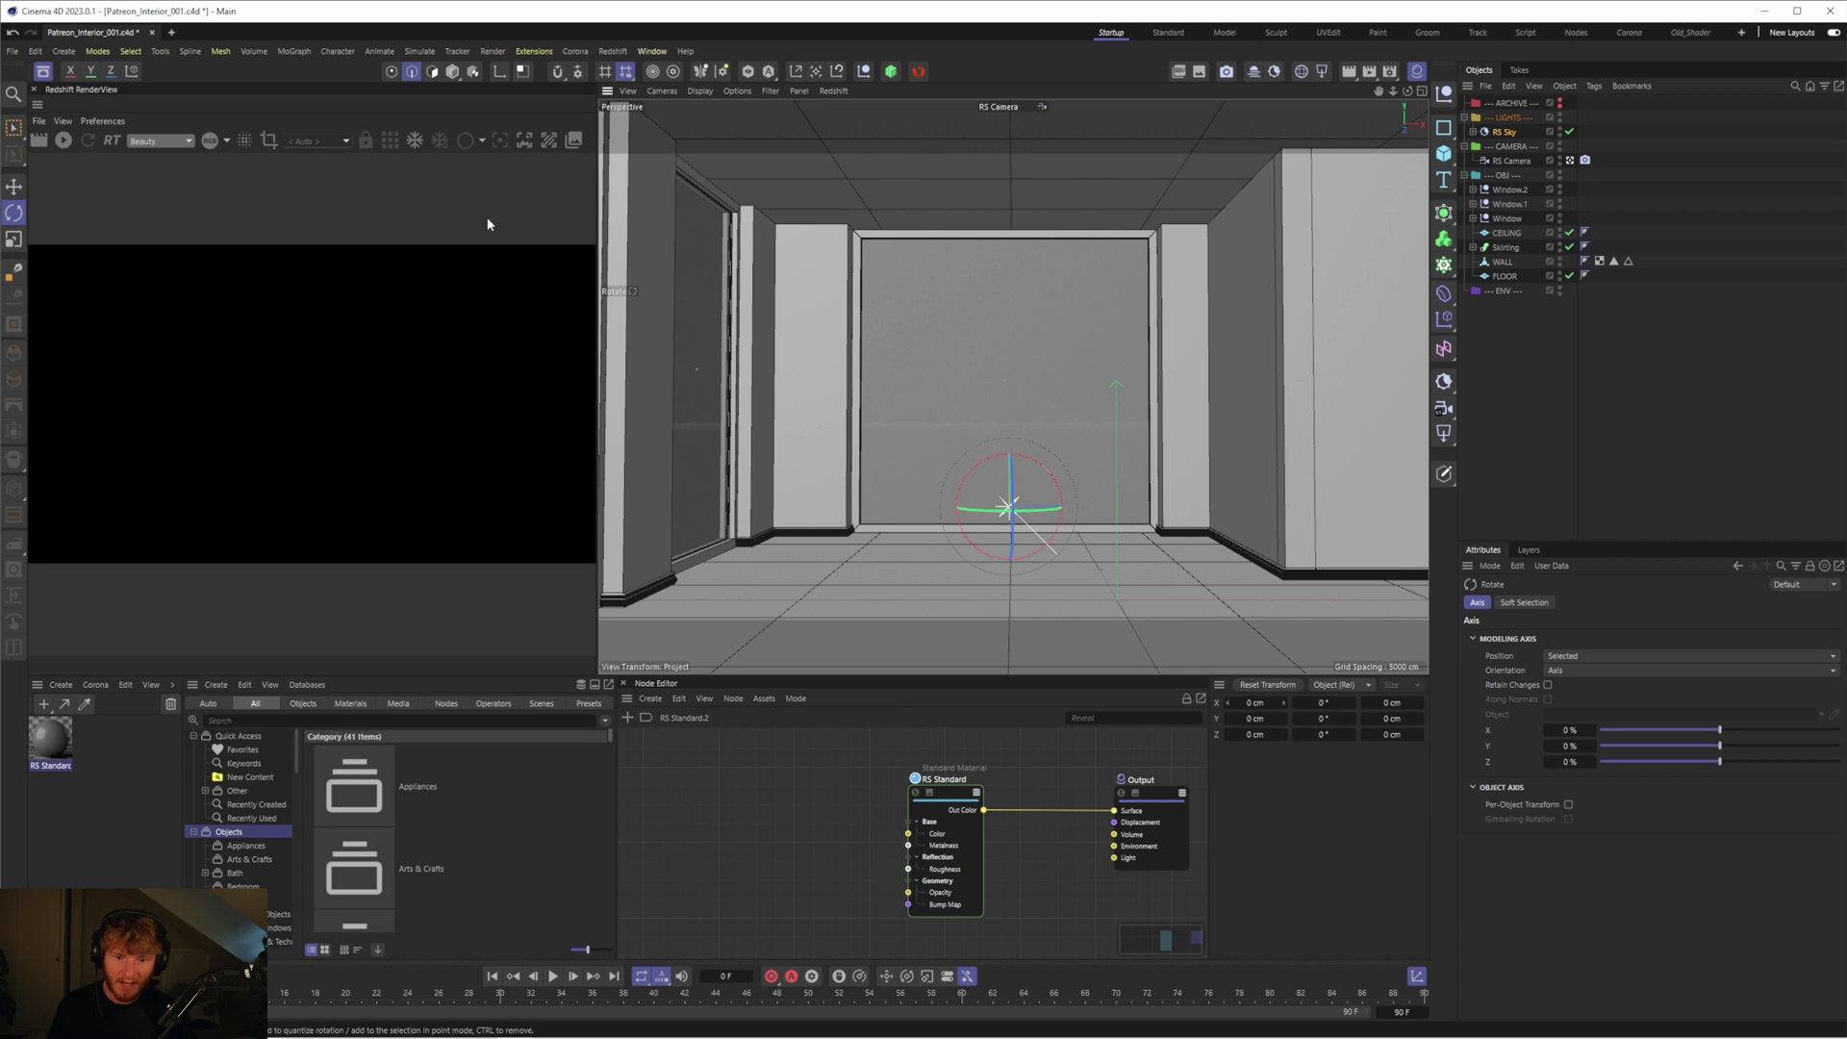
{"action": "left_click", "coordinate": [63, 141]}
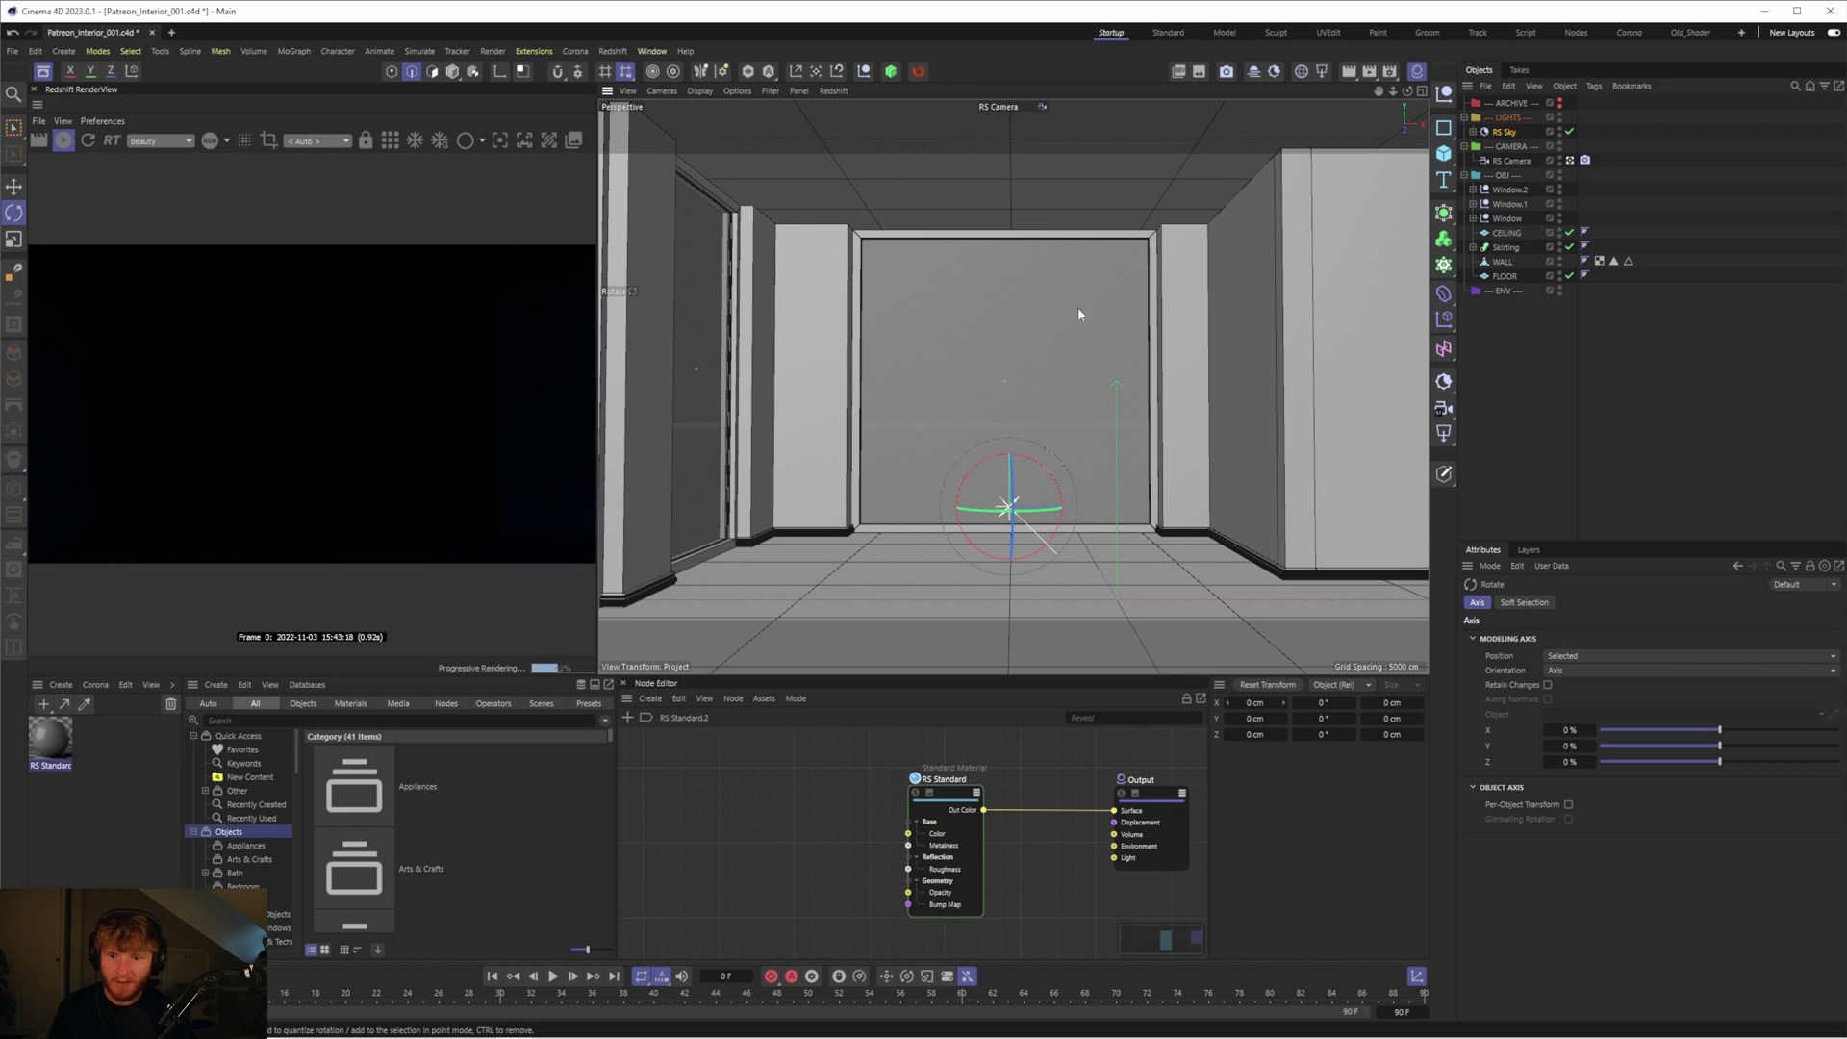
{"action": "left_click", "coordinate": [1676, 394]}
Create a new RS Standard material with transmission weight 1 and reflection weight 1
{"action": "left_click", "coordinate": [1472, 219]}
{"action": "left_click", "coordinate": [1473, 204]}
{"action": "left_click", "coordinate": [1472, 190]}
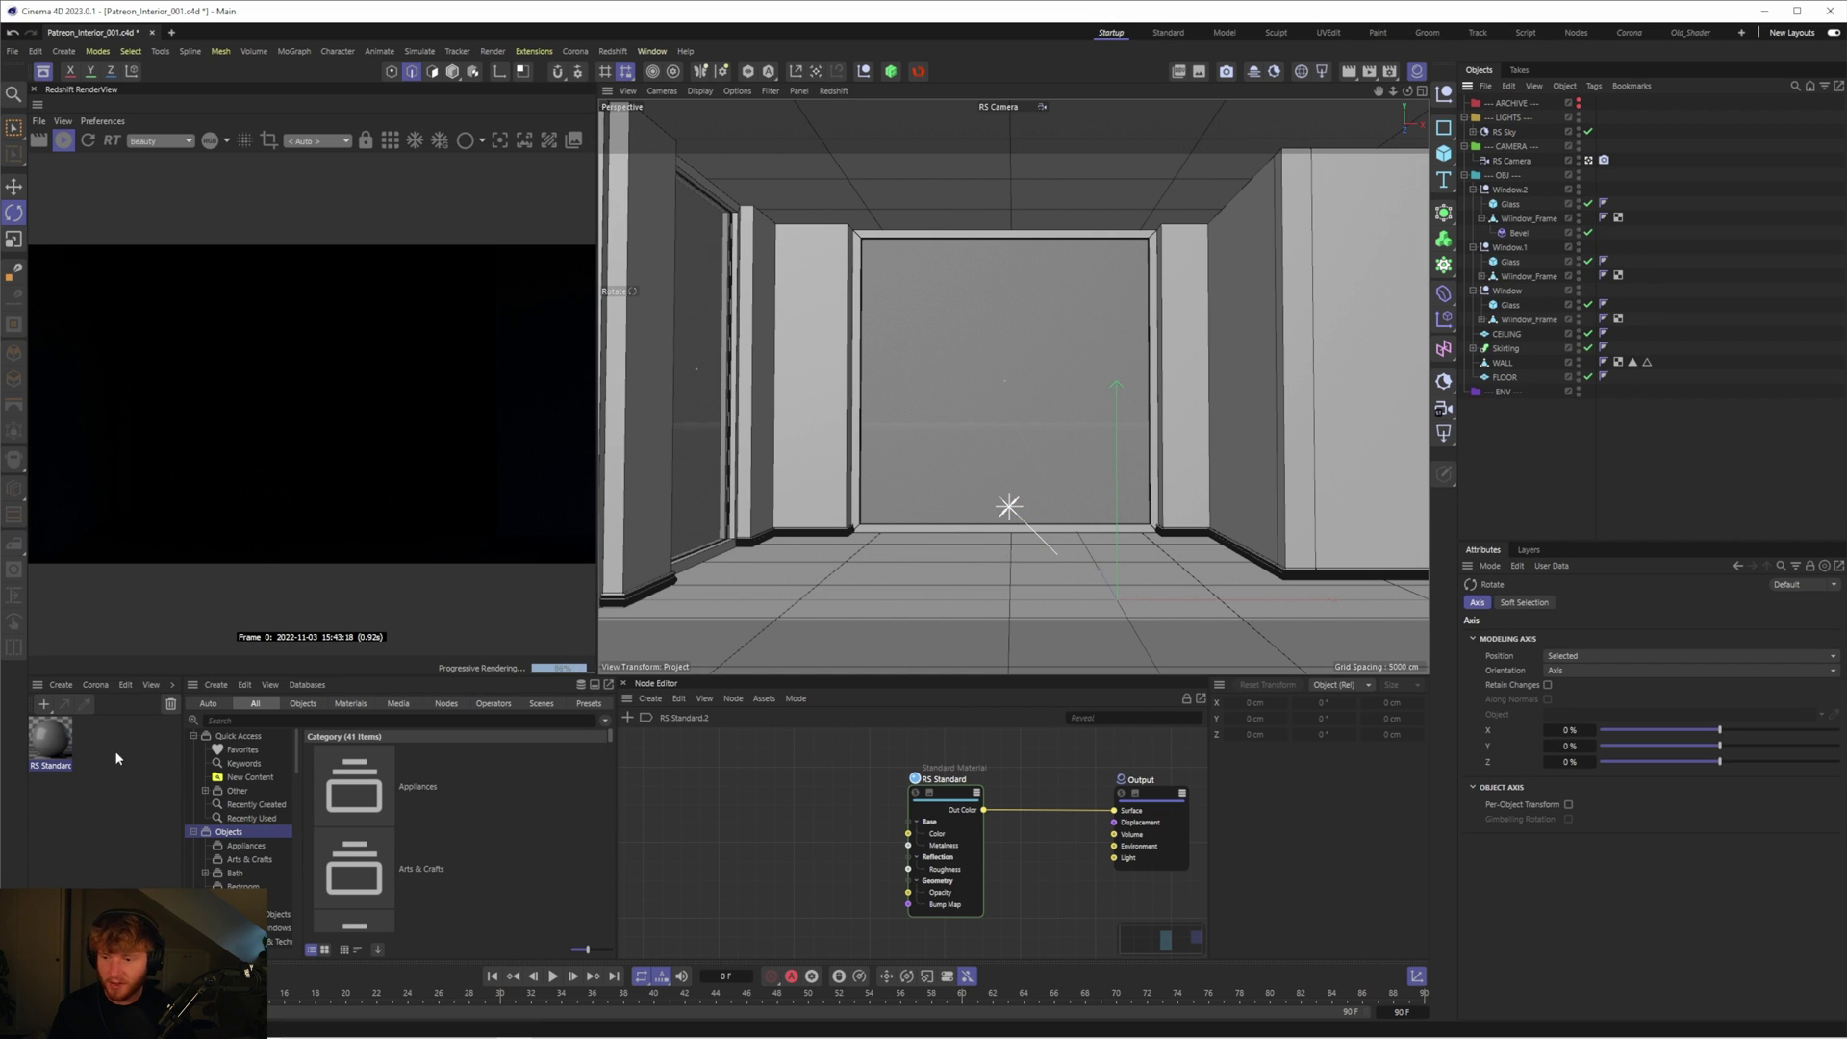
{"action": "left_click", "coordinate": [53, 687]}
{"action": "mouse_move", "coordinate": [192, 760]}
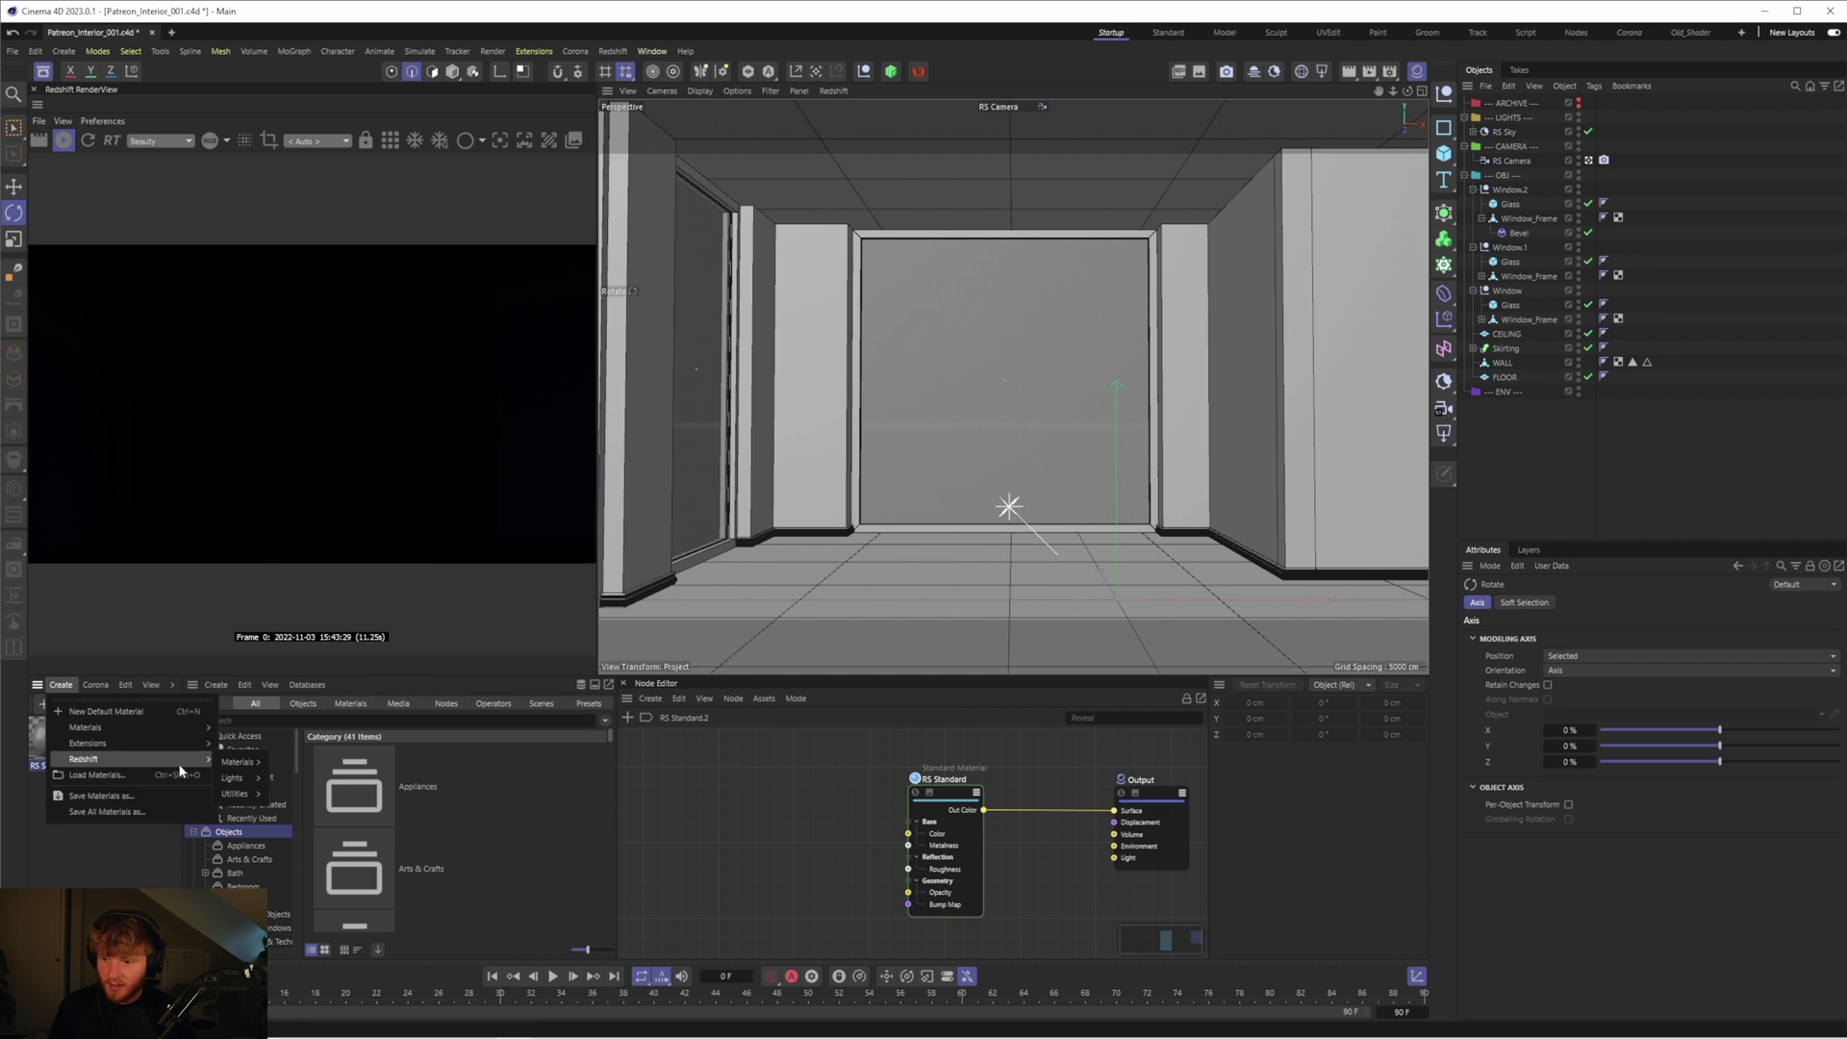
{"action": "left_click", "coordinate": [306, 770]}
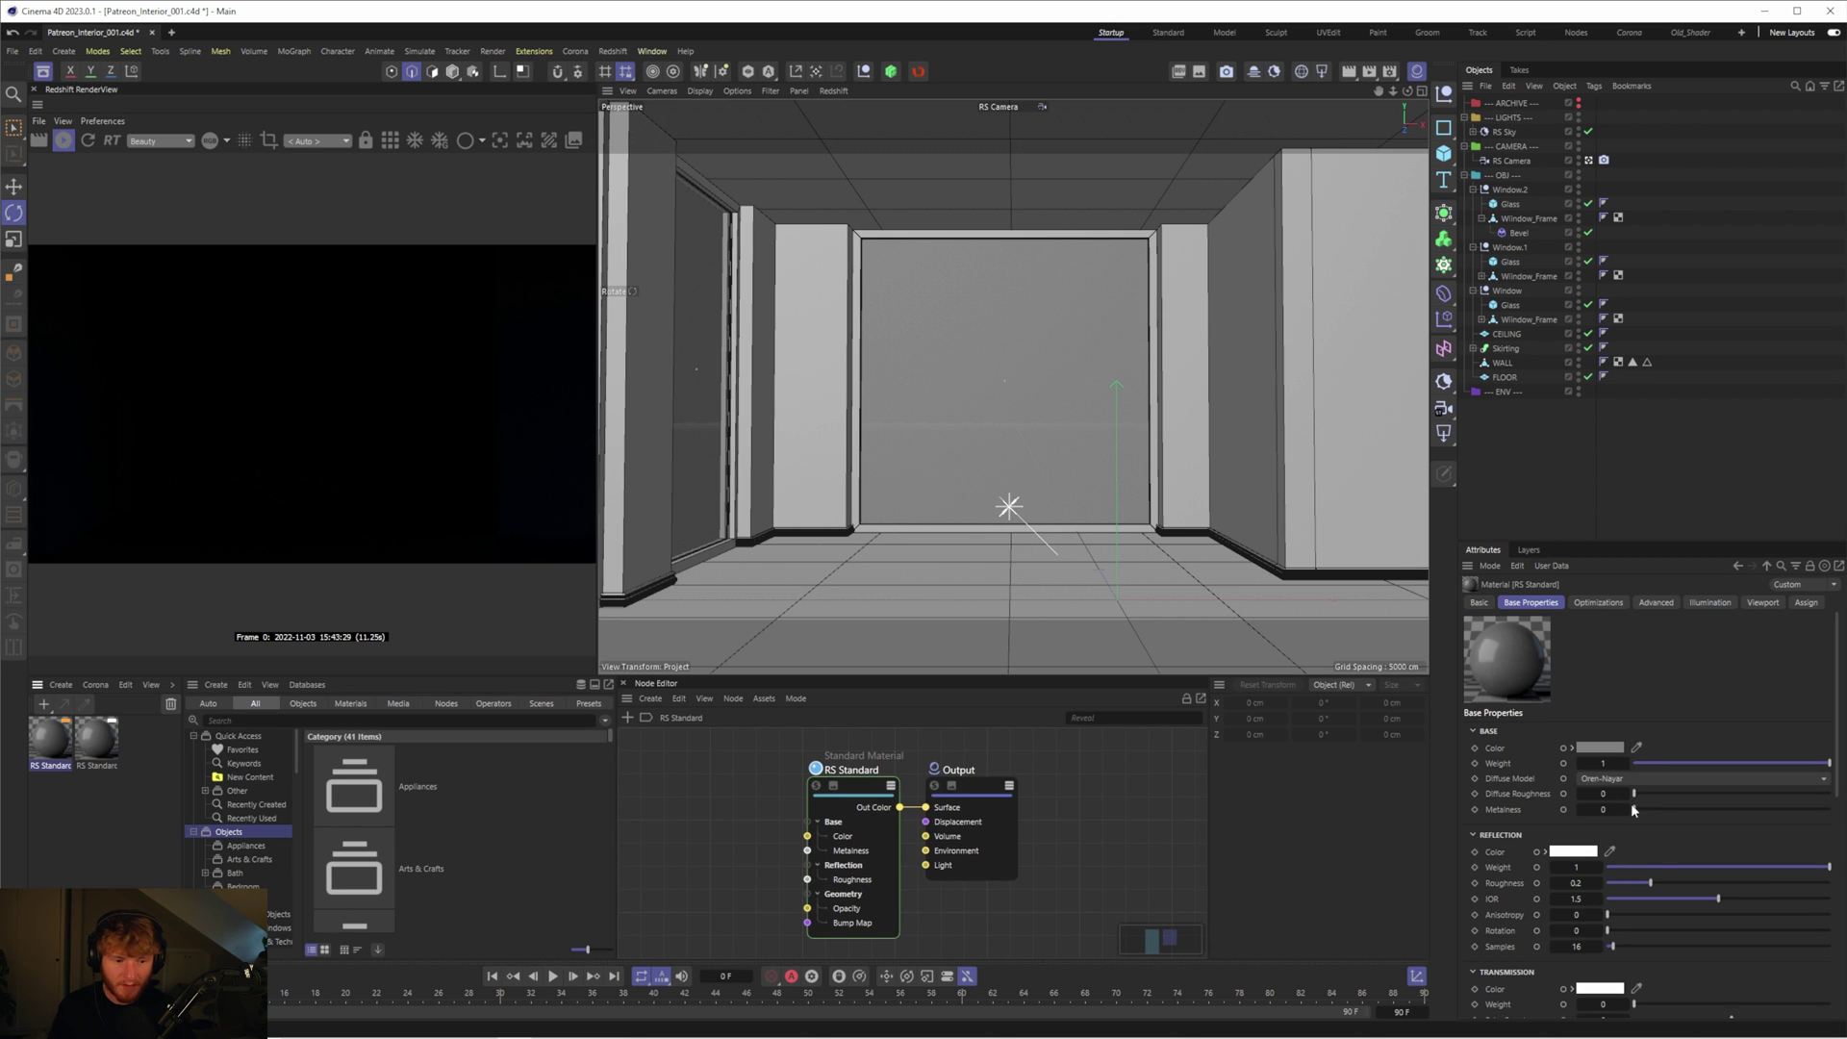
{"action": "left_click_drag", "start_coordinate": [1636, 871], "coordinate": [1604, 869]}
{"action": "scroll", "coordinate": [1650, 880], "scroll_direction": "down", "scroll_amount": 2}
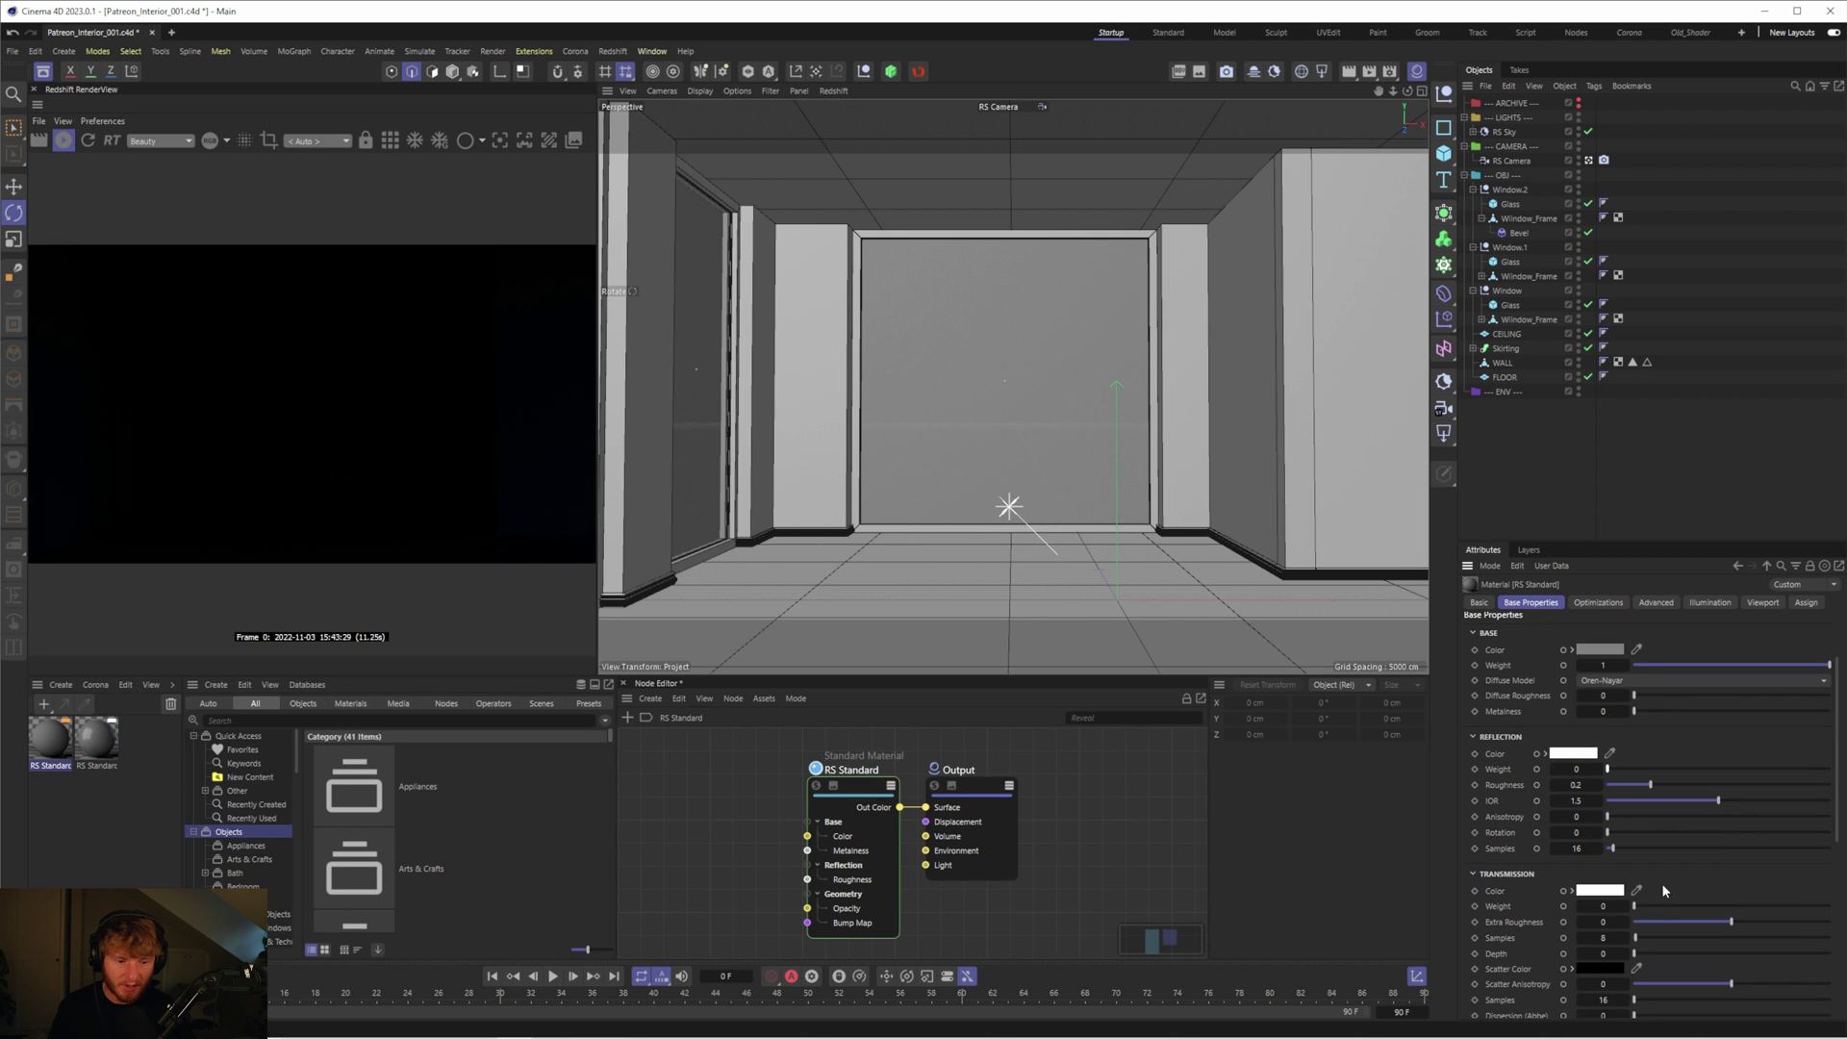
{"action": "key", "text": "ctrl+z"}
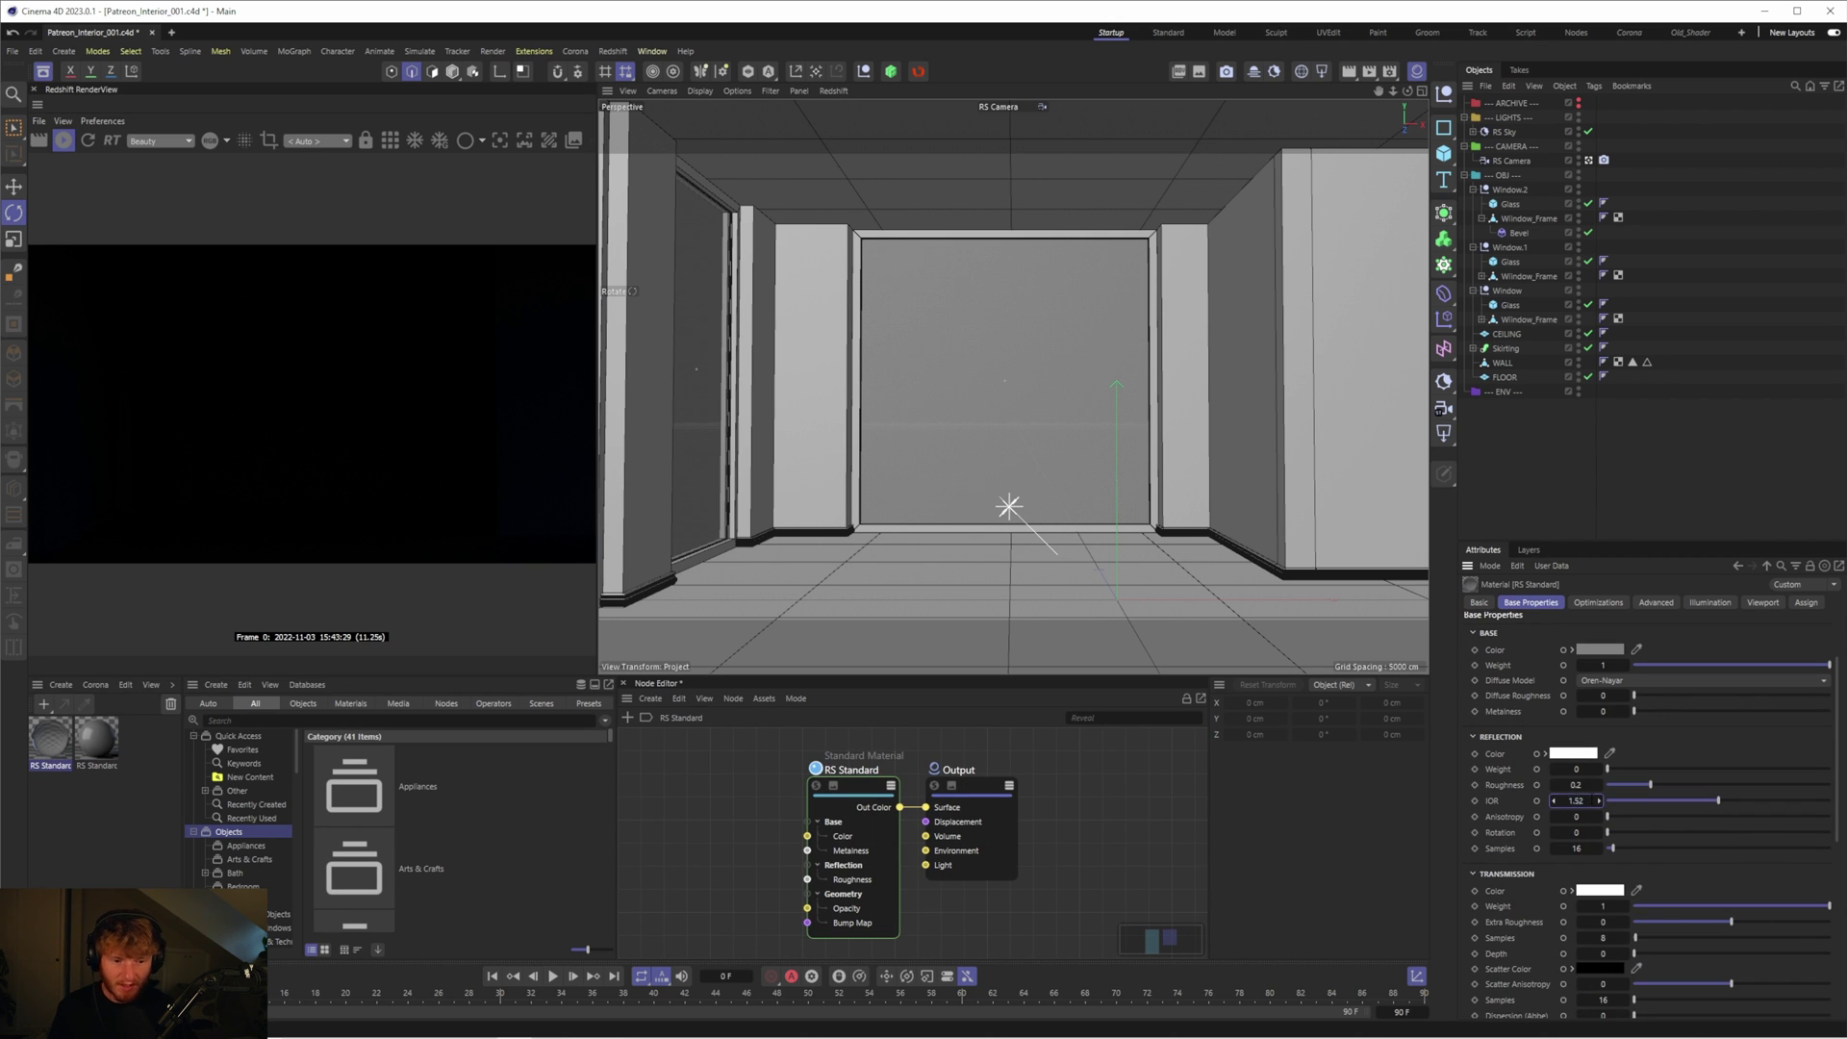
{"action": "key", "text": "ctrl+z"}
{"action": "key", "text": "ctrl+z"}
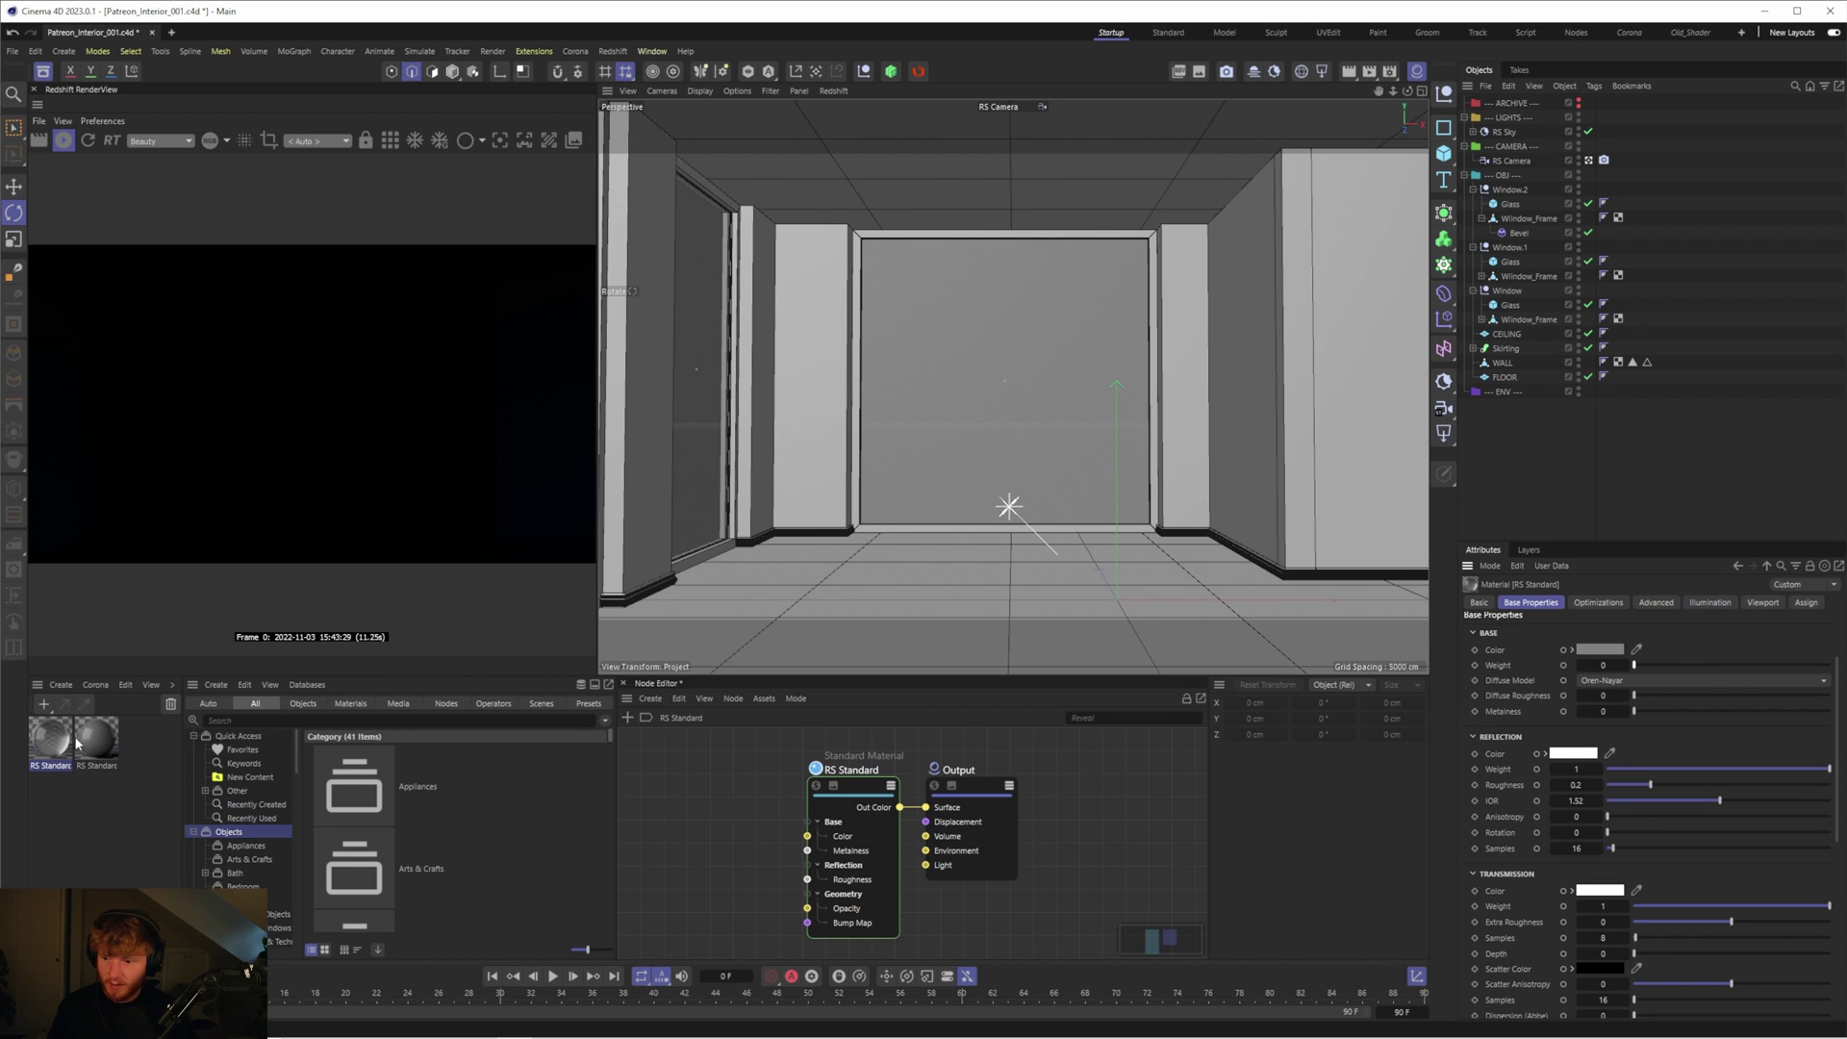
Rename the material WINDOW_PANE, apply it to the window Glass objects, and set reflection roughness 0
{"action": "double_click", "coordinate": [50, 764]}
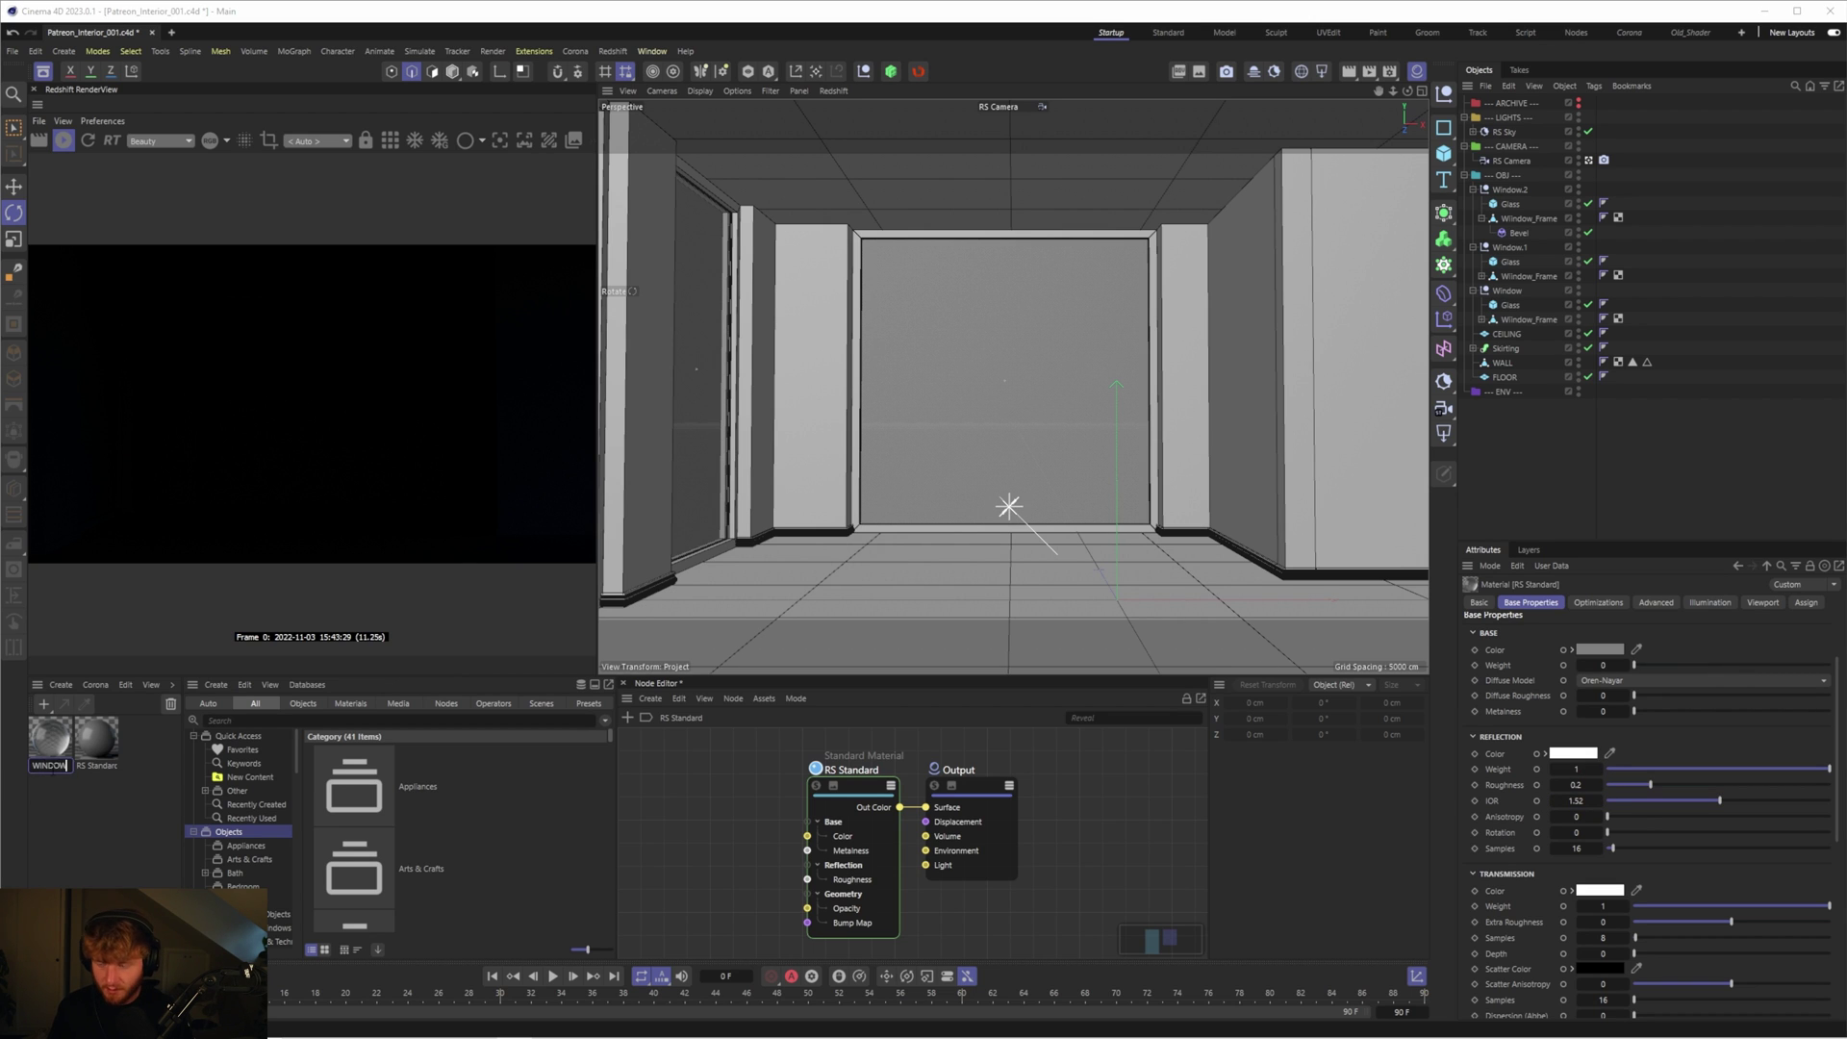
{"action": "type", "text": "WINDOW_PANE"}
{"action": "key", "text": "Return"}
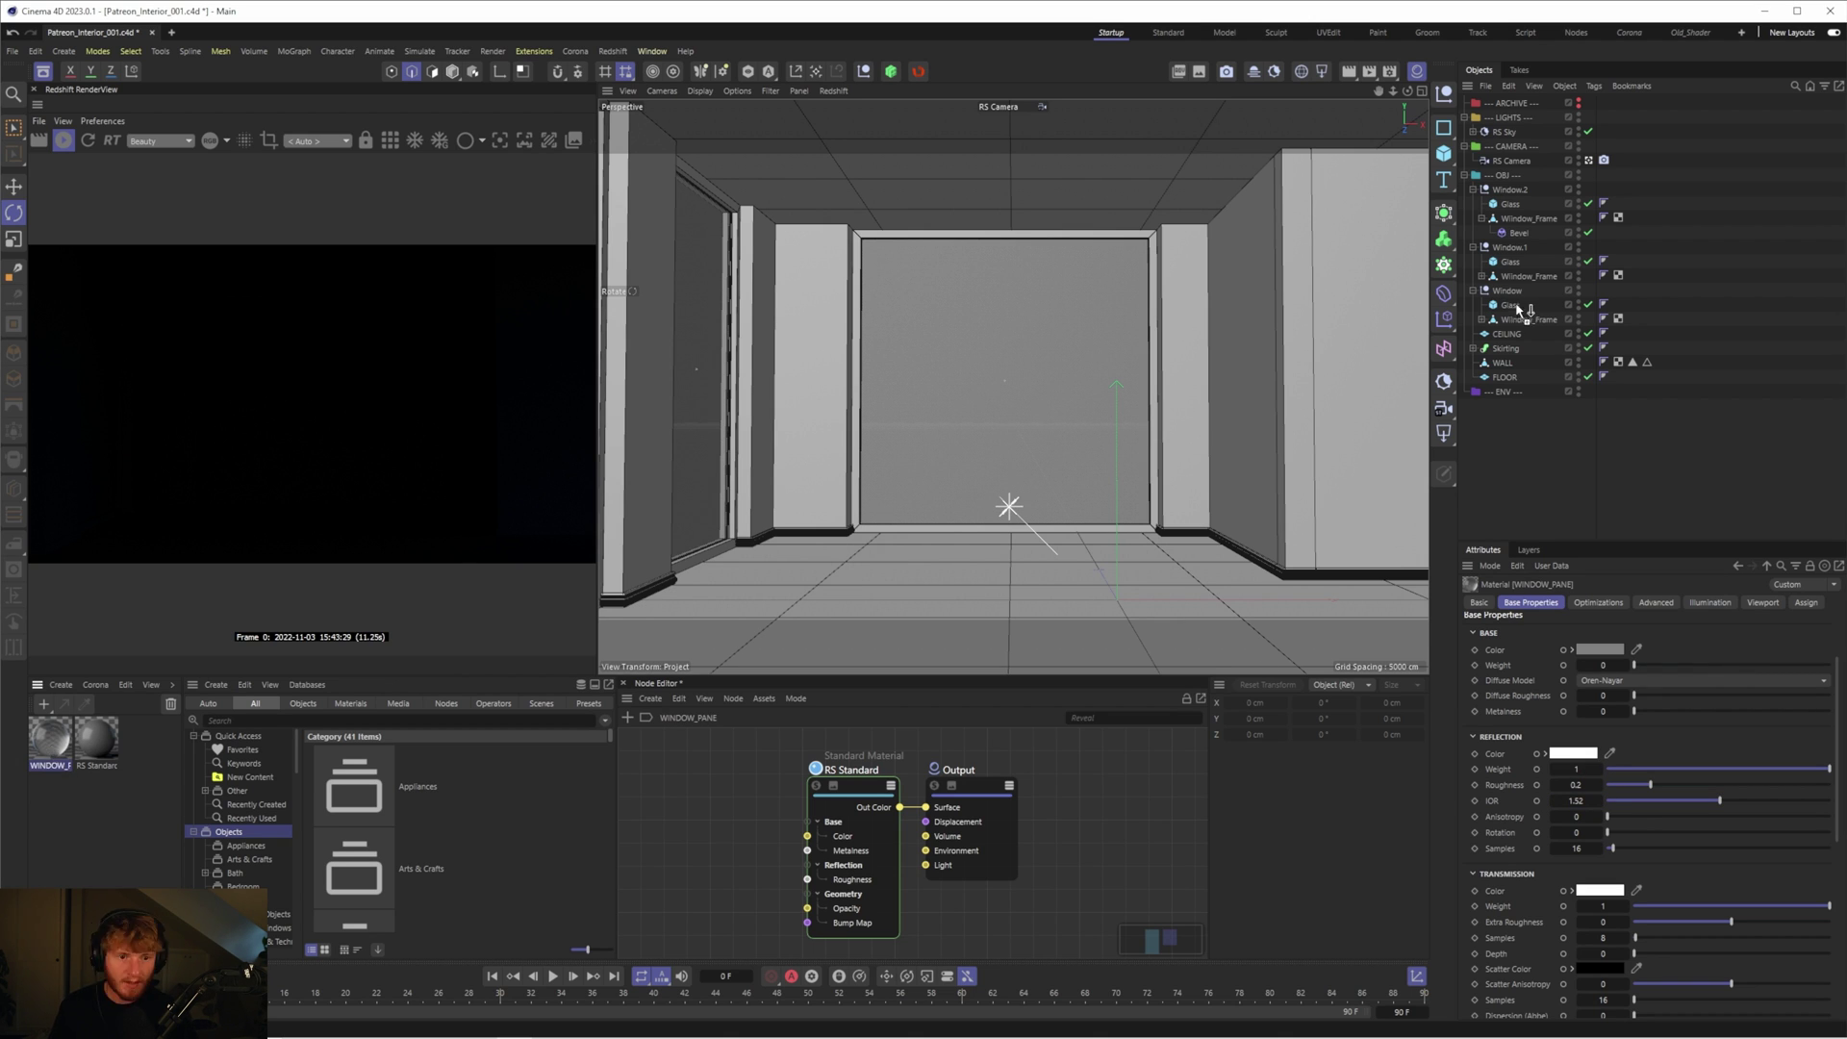
{"action": "left_click_drag", "start_coordinate": [1517, 310], "coordinate": [1516, 306]}
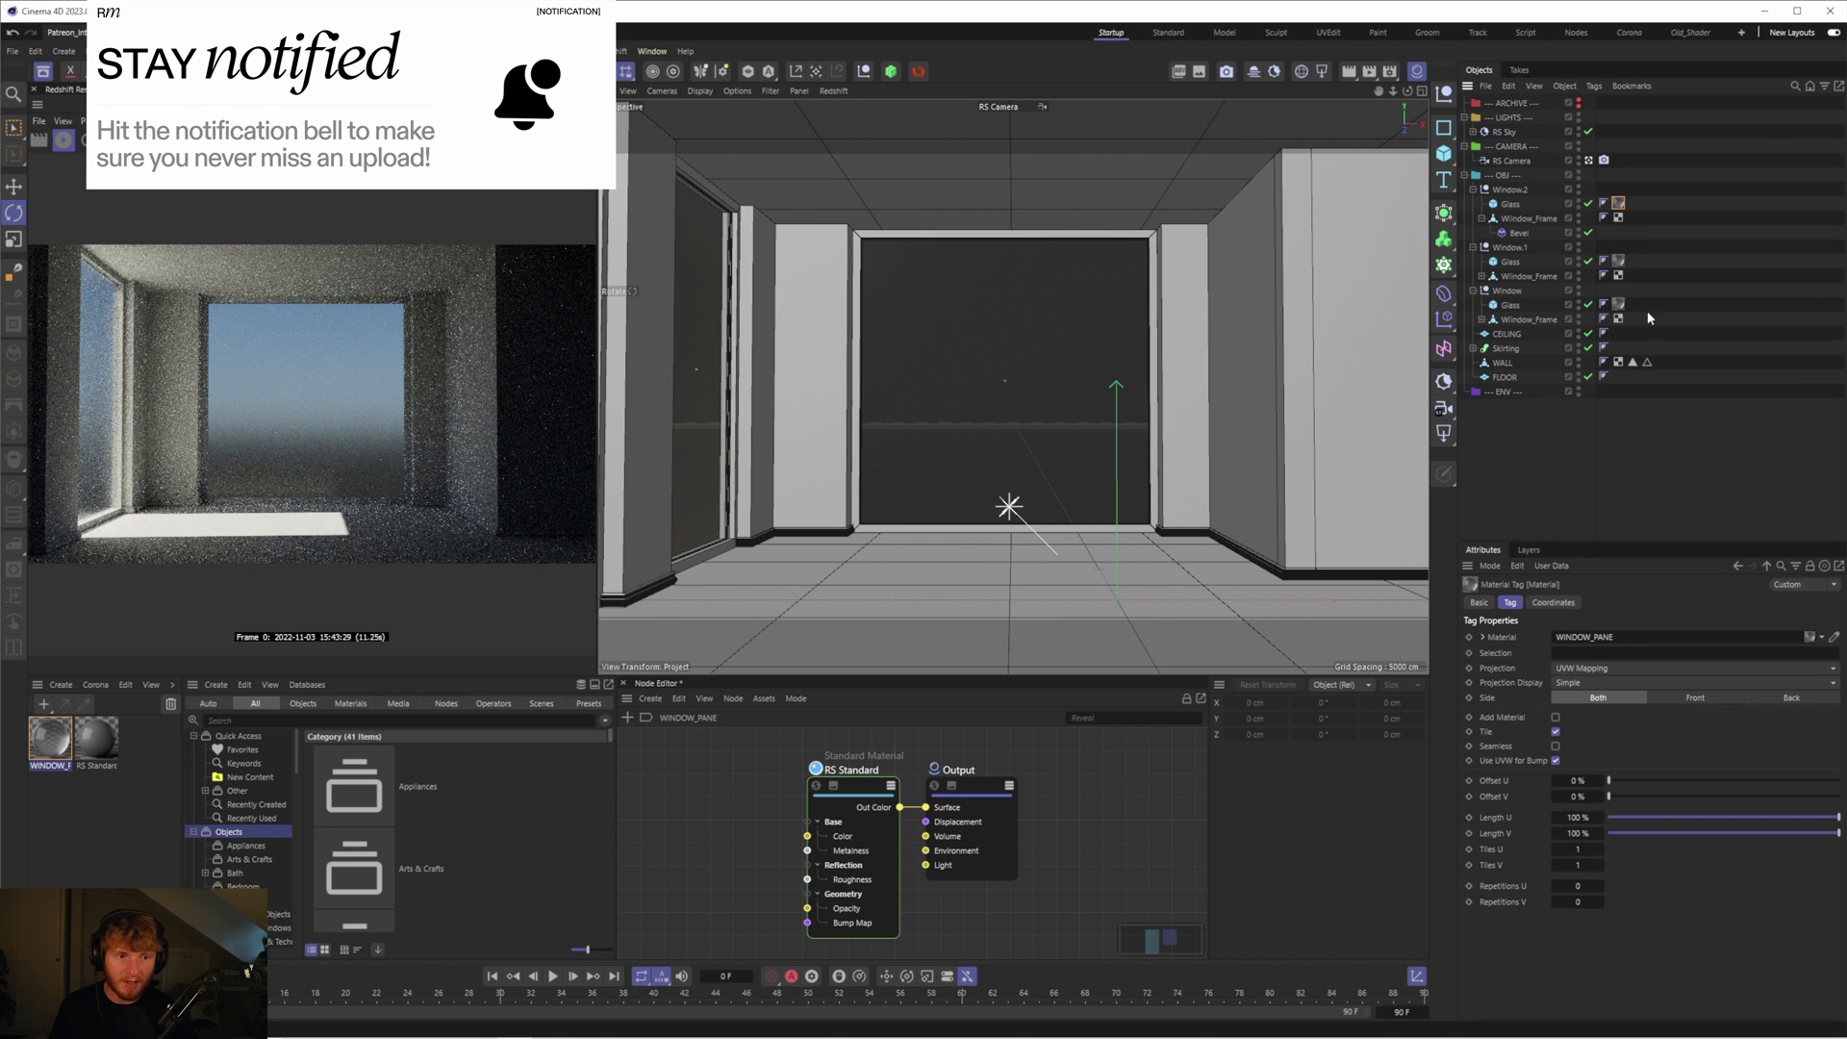
{"action": "left_click", "coordinate": [1669, 350]}
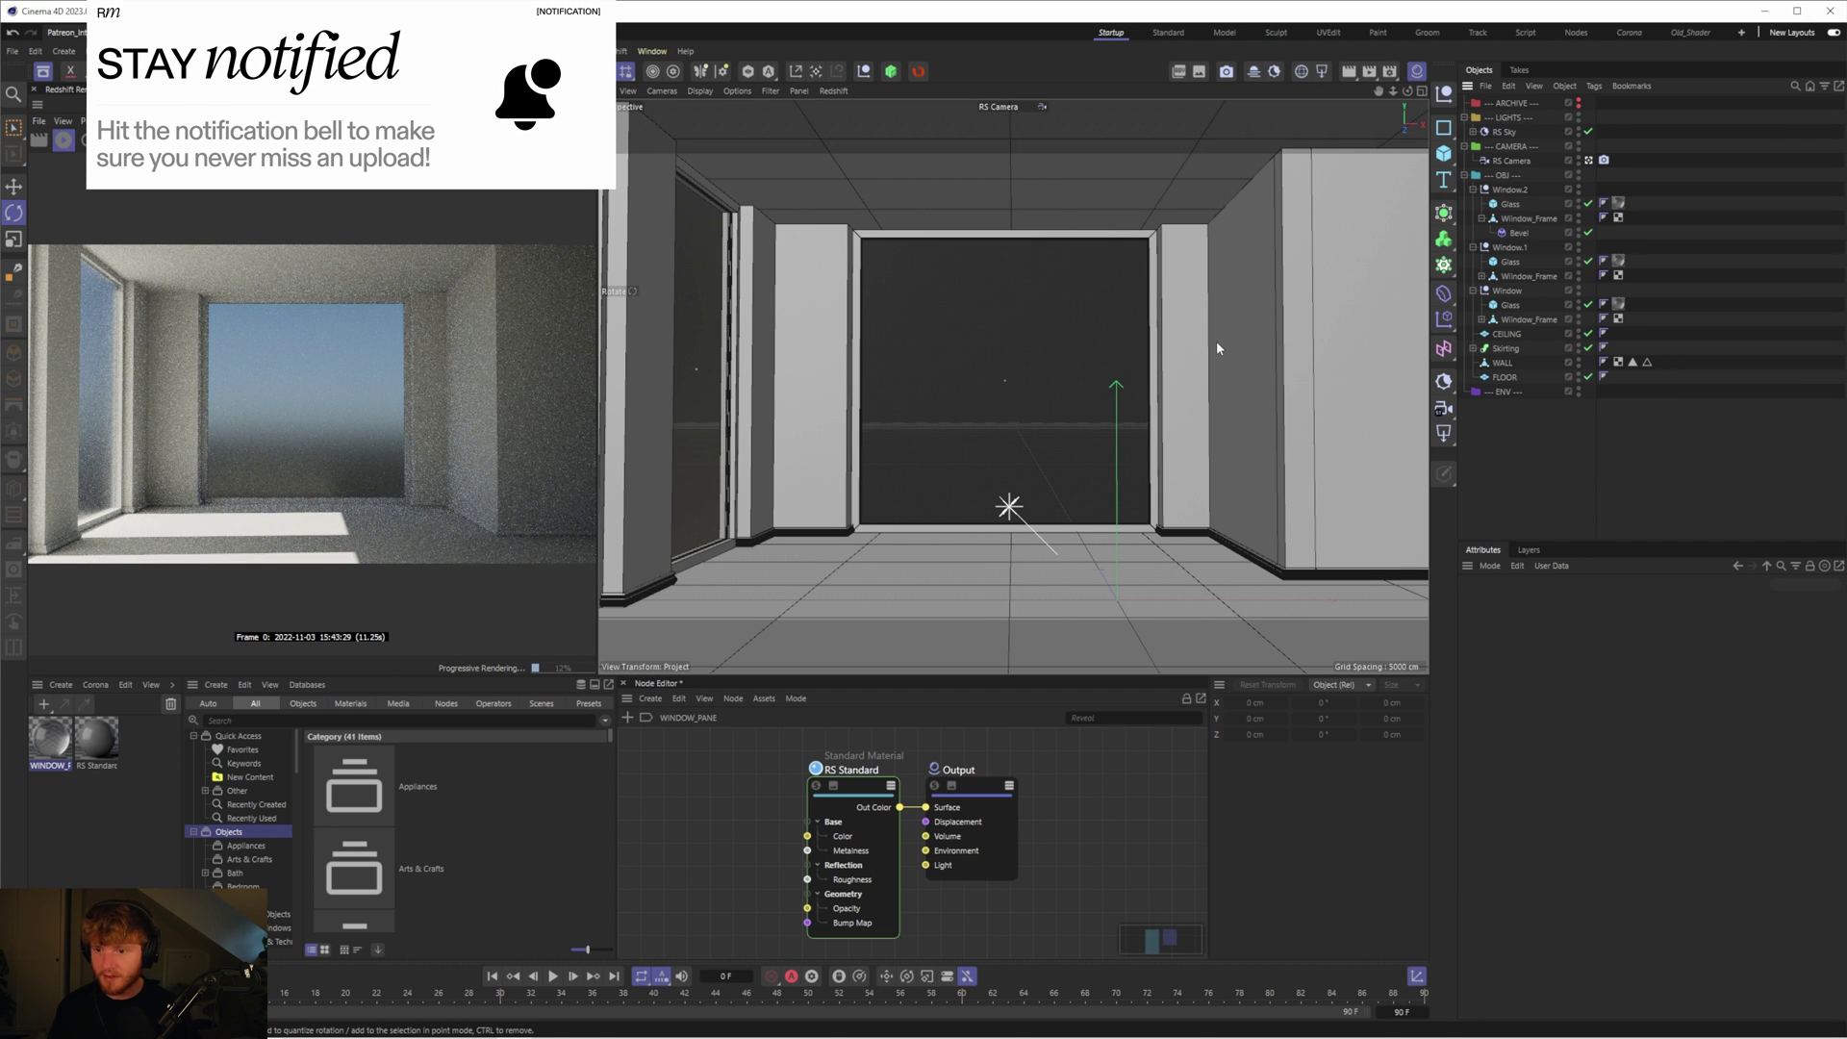
{"action": "left_click", "coordinate": [875, 786]}
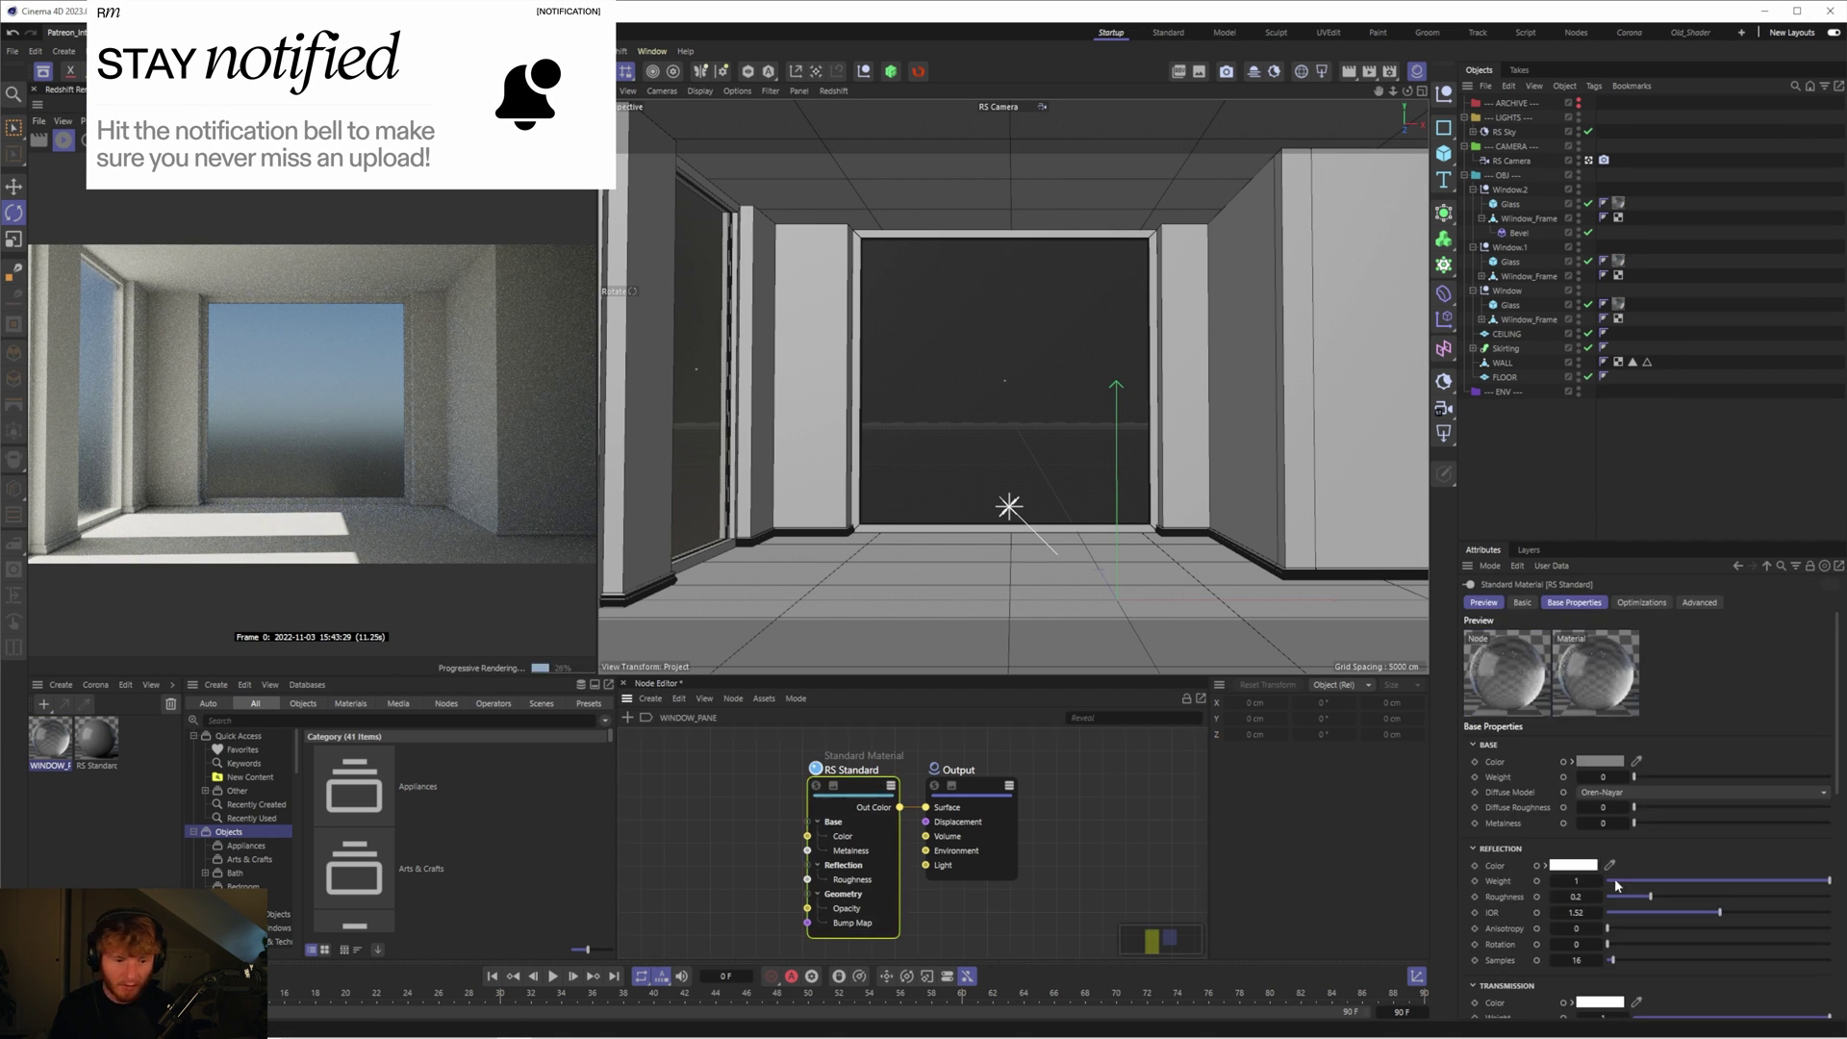
{"action": "left_click_drag", "start_coordinate": [1630, 900], "coordinate": [1605, 900]}
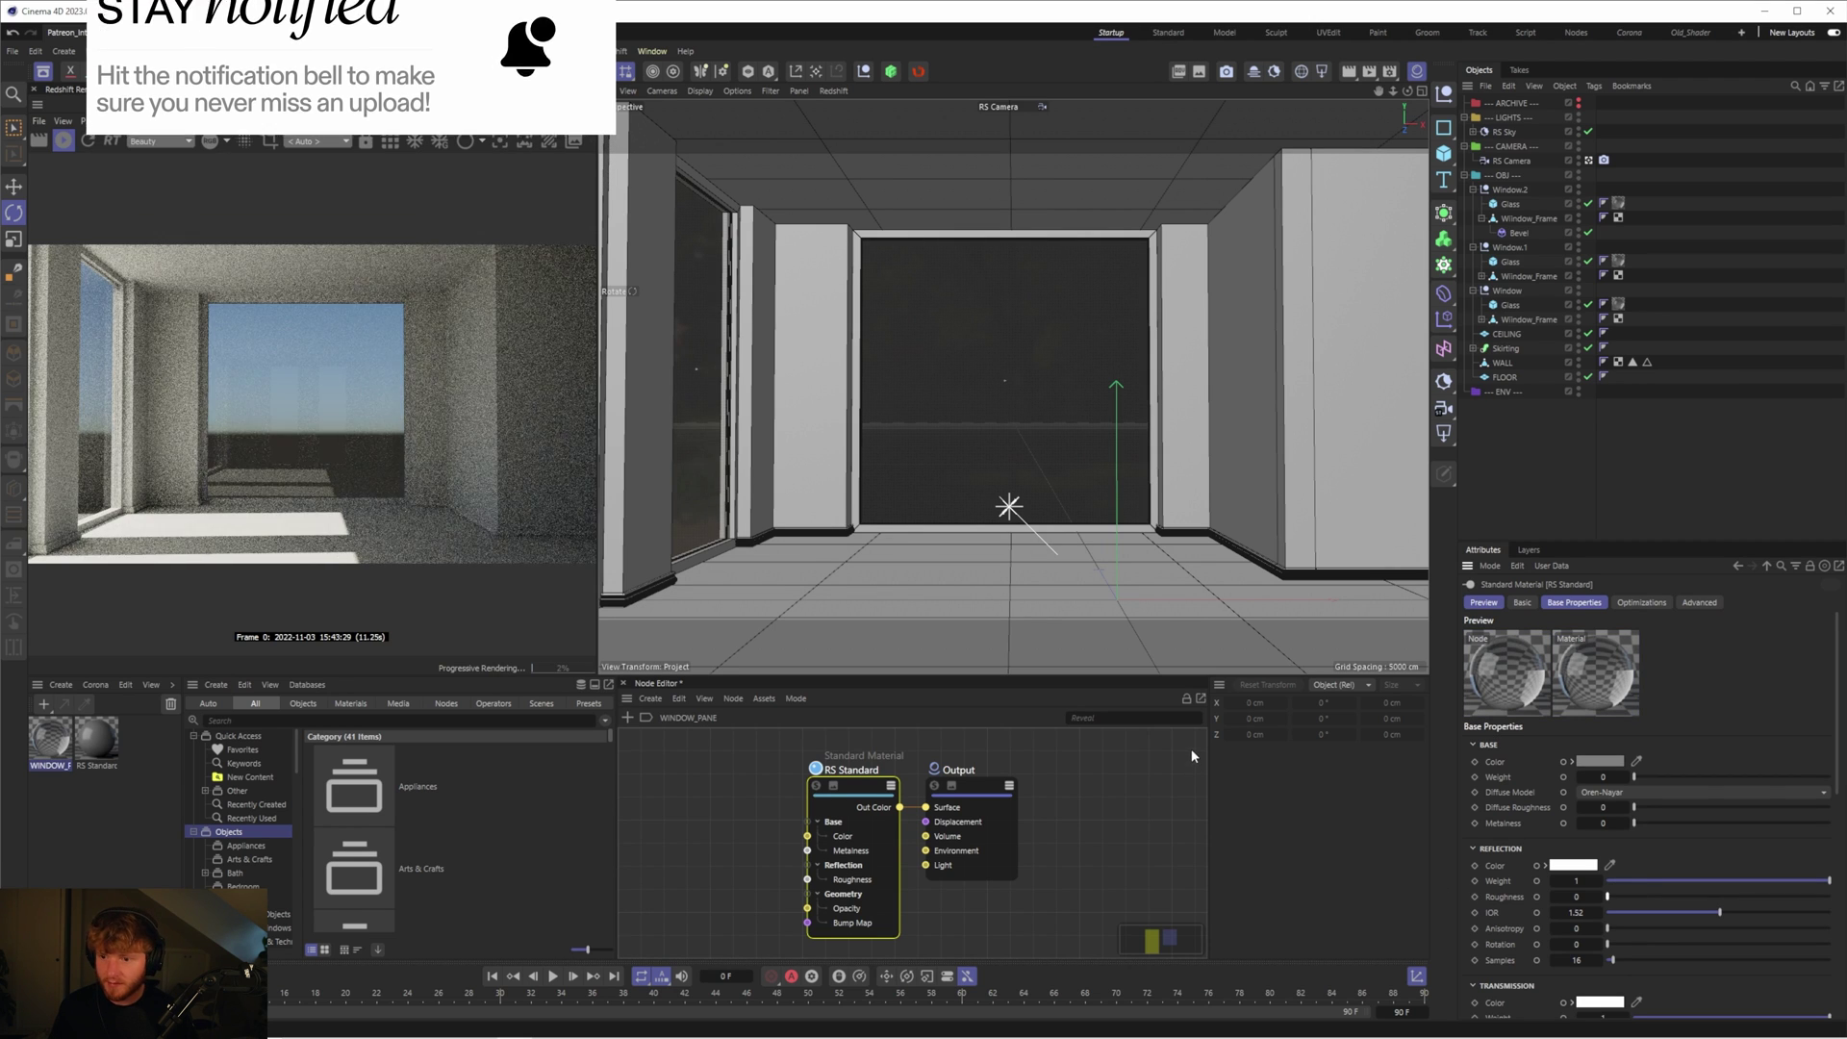
Rotate the sun rig to shift the sunlight patch on the floor
{"action": "left_click", "coordinate": [1473, 290]}
{"action": "left_click", "coordinate": [1473, 247]}
{"action": "left_click", "coordinate": [1473, 189]}
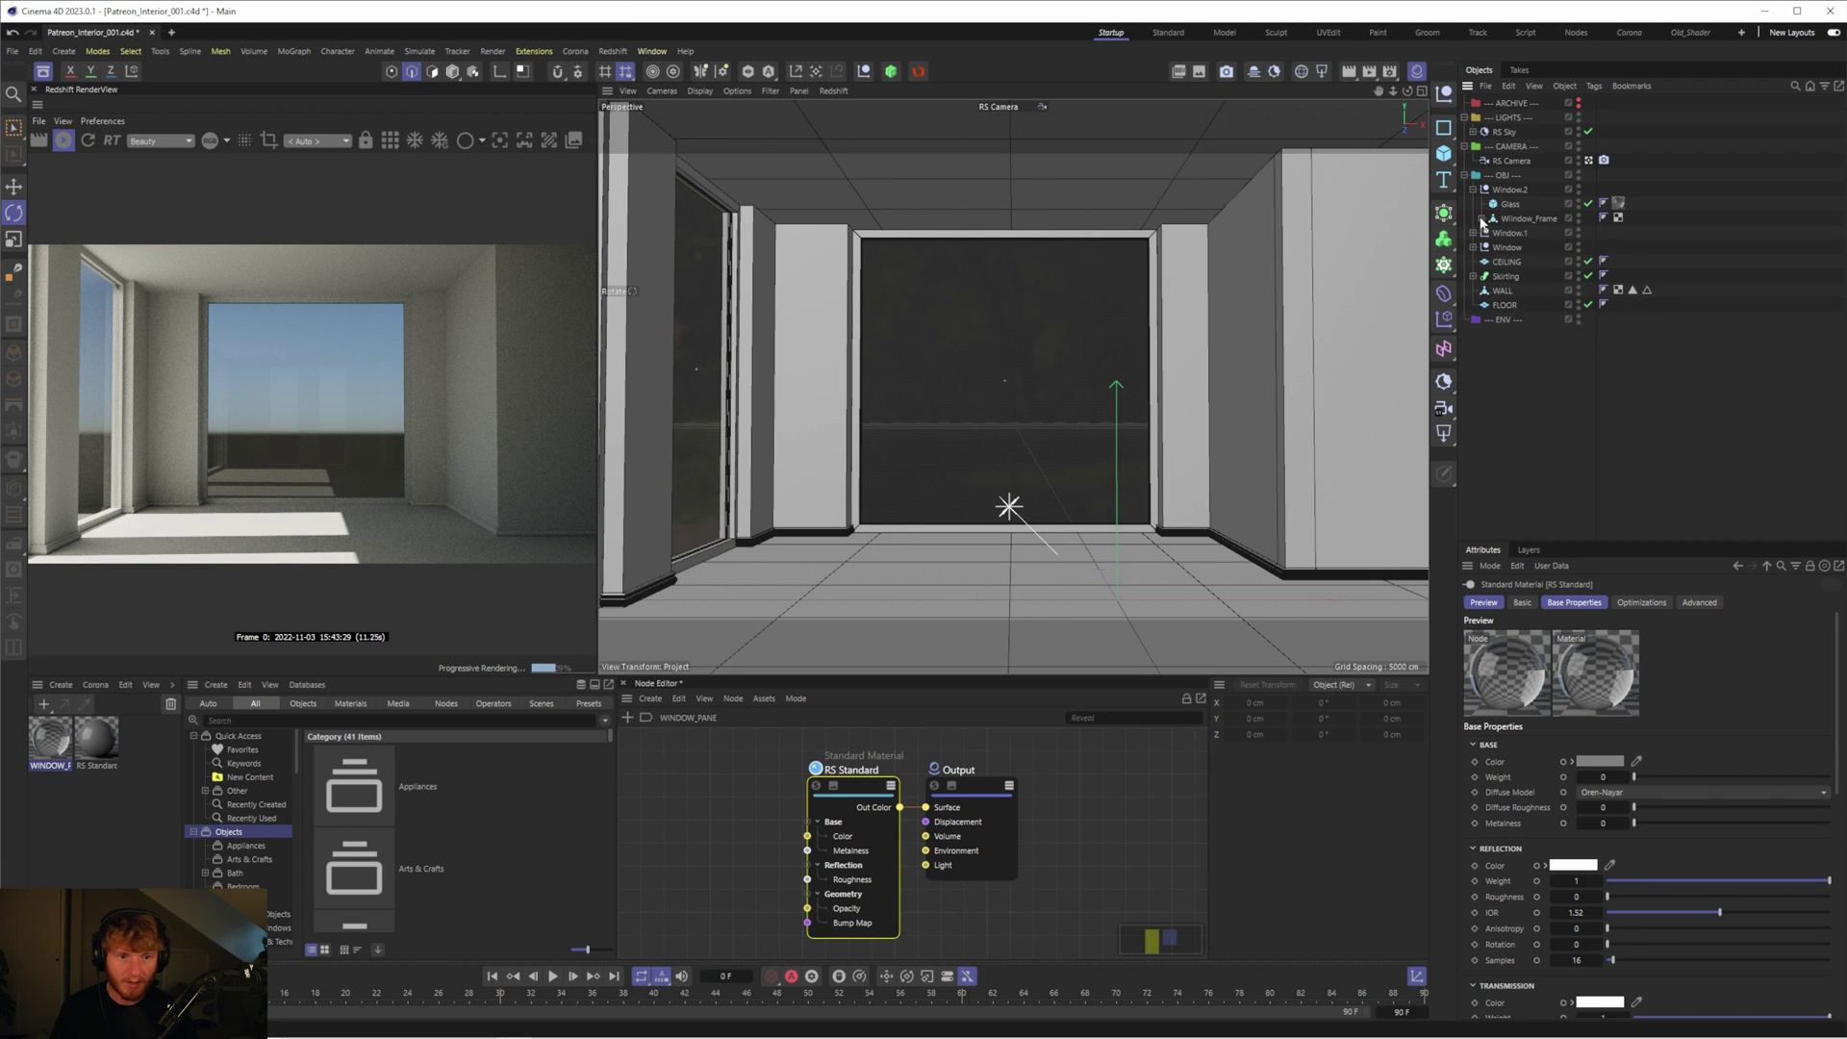
{"action": "left_click", "coordinate": [1504, 133]}
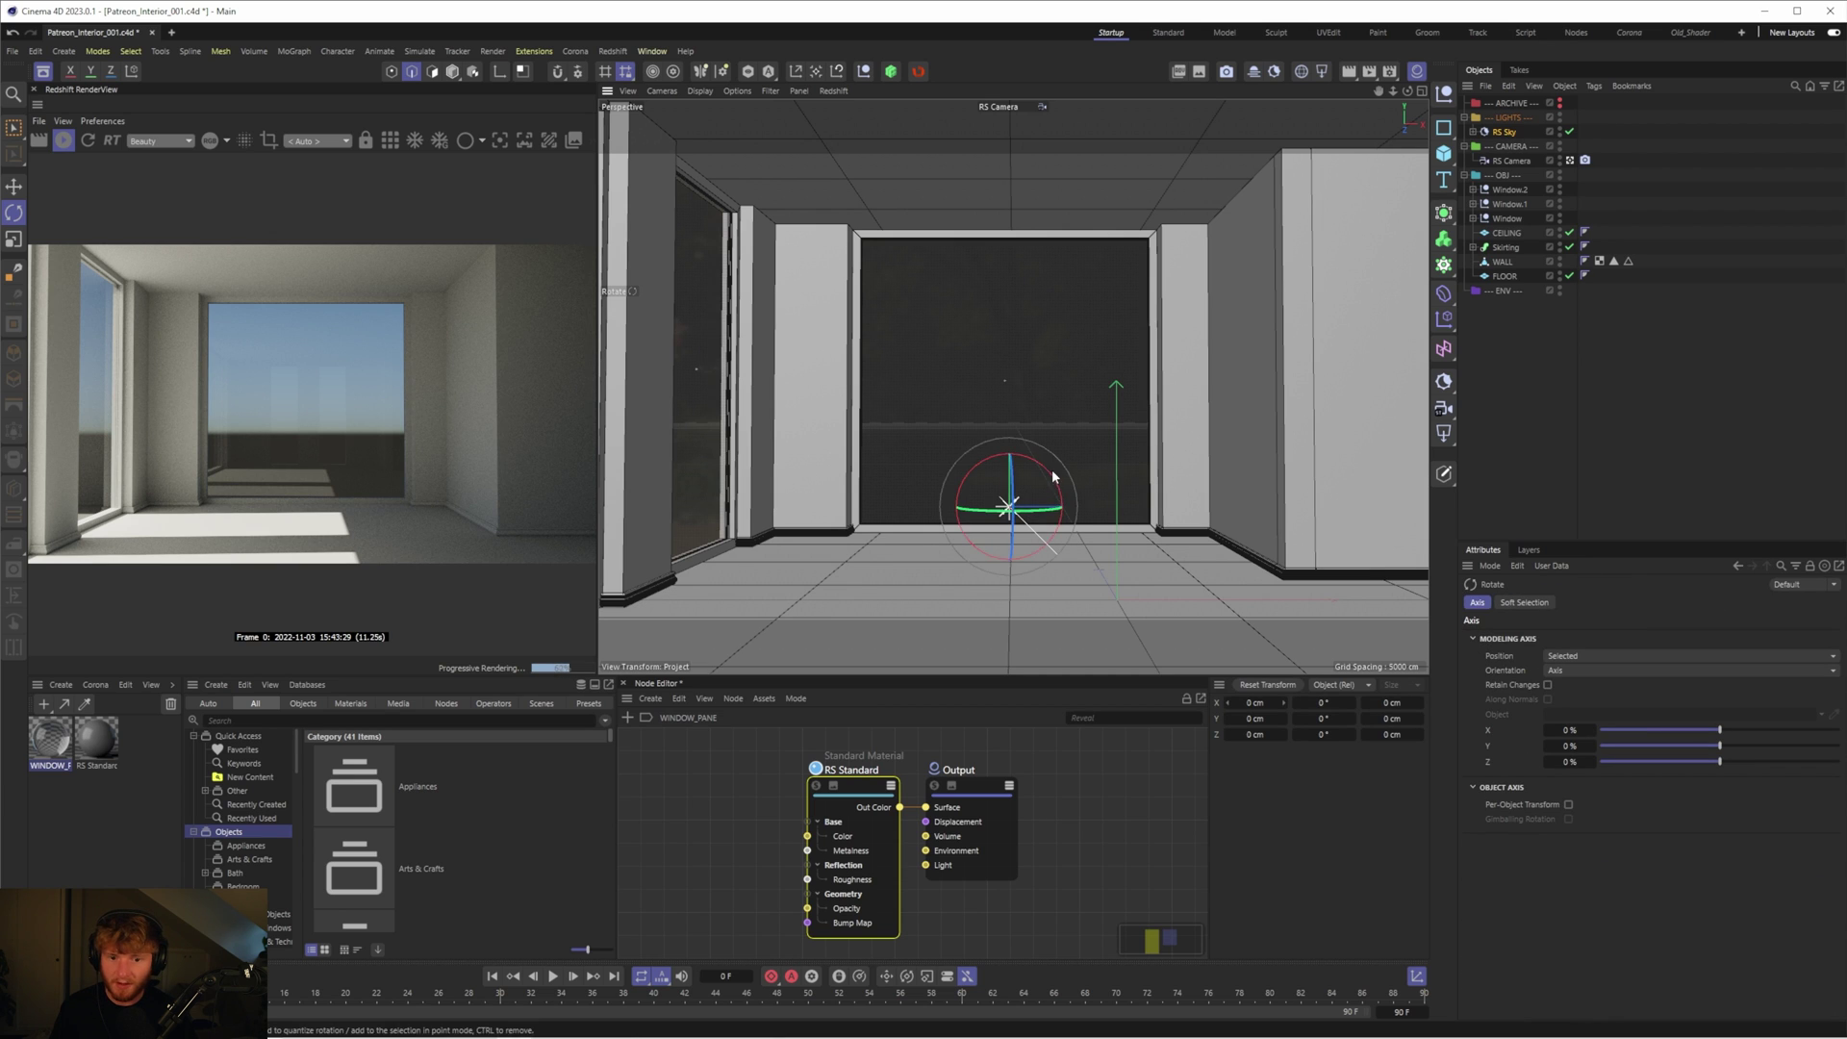
{"action": "left_click_drag", "start_coordinate": [1053, 476], "coordinate": [950, 511]}
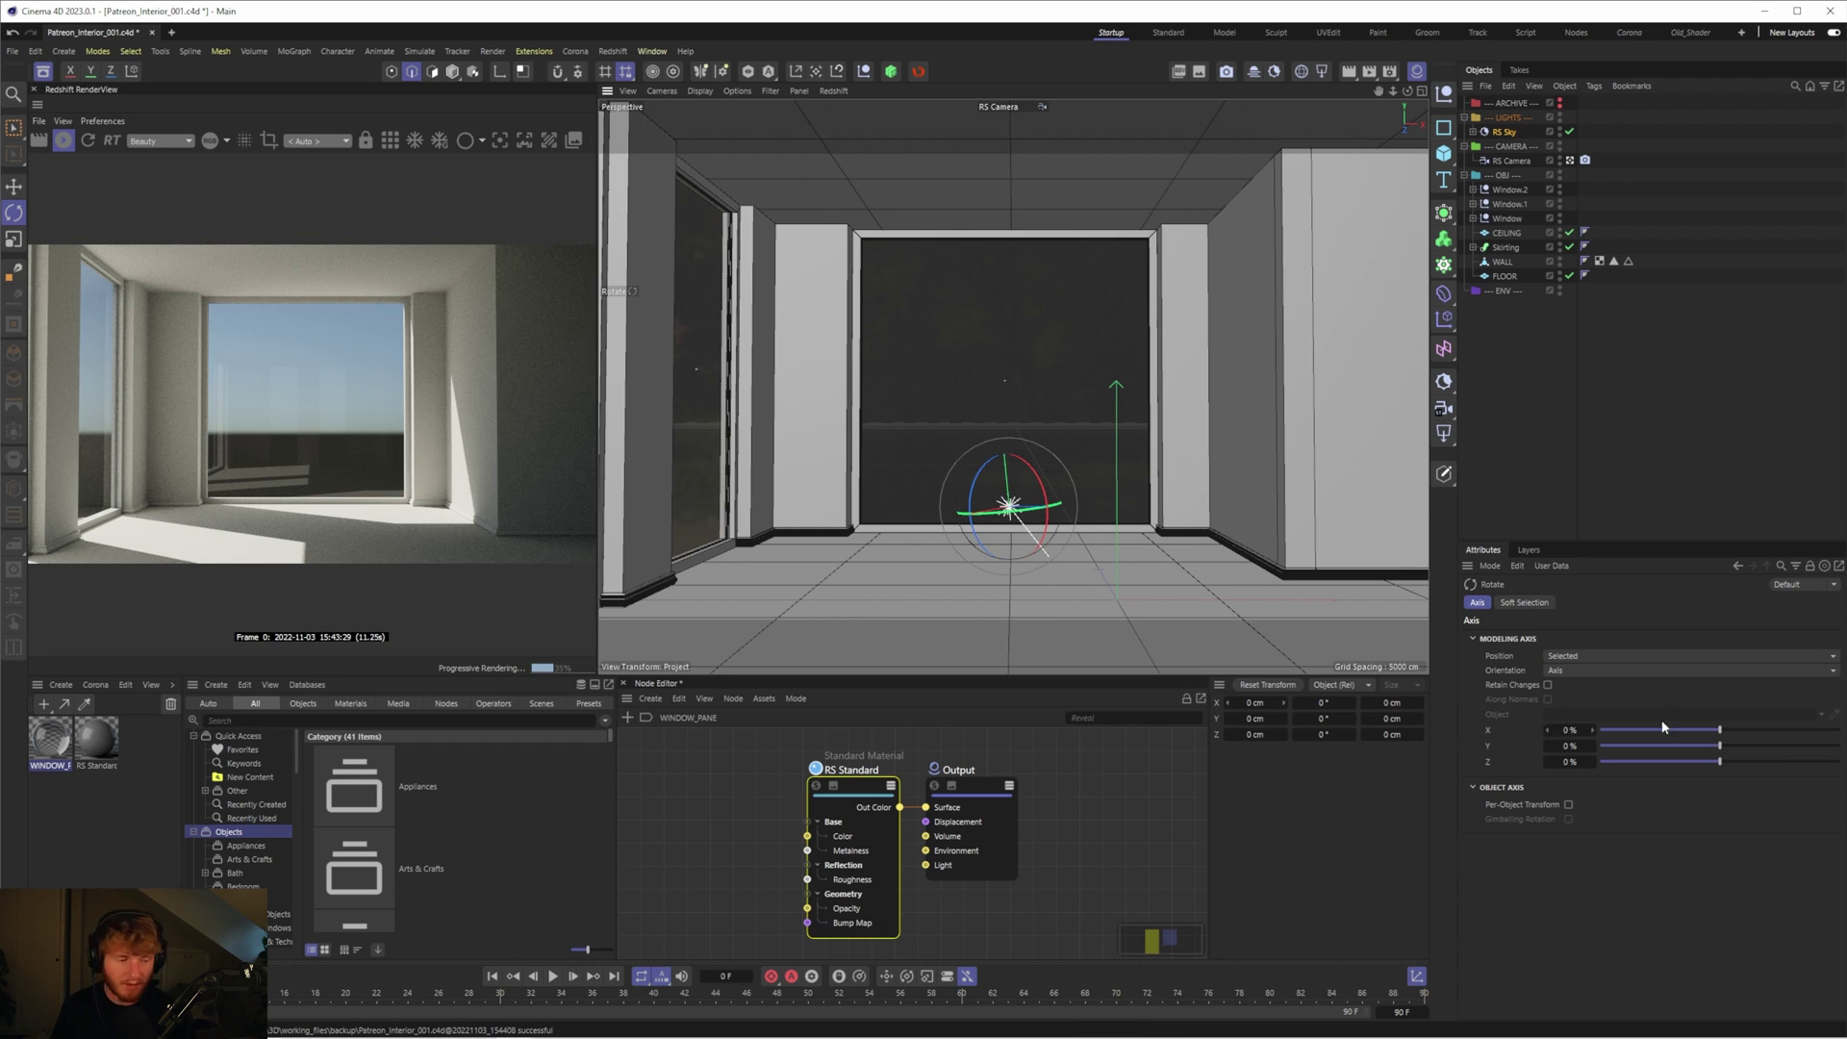
Set the RS Sky Sun Disk Scale to 10, after trying 100 first
{"action": "left_click", "coordinate": [1503, 132]}
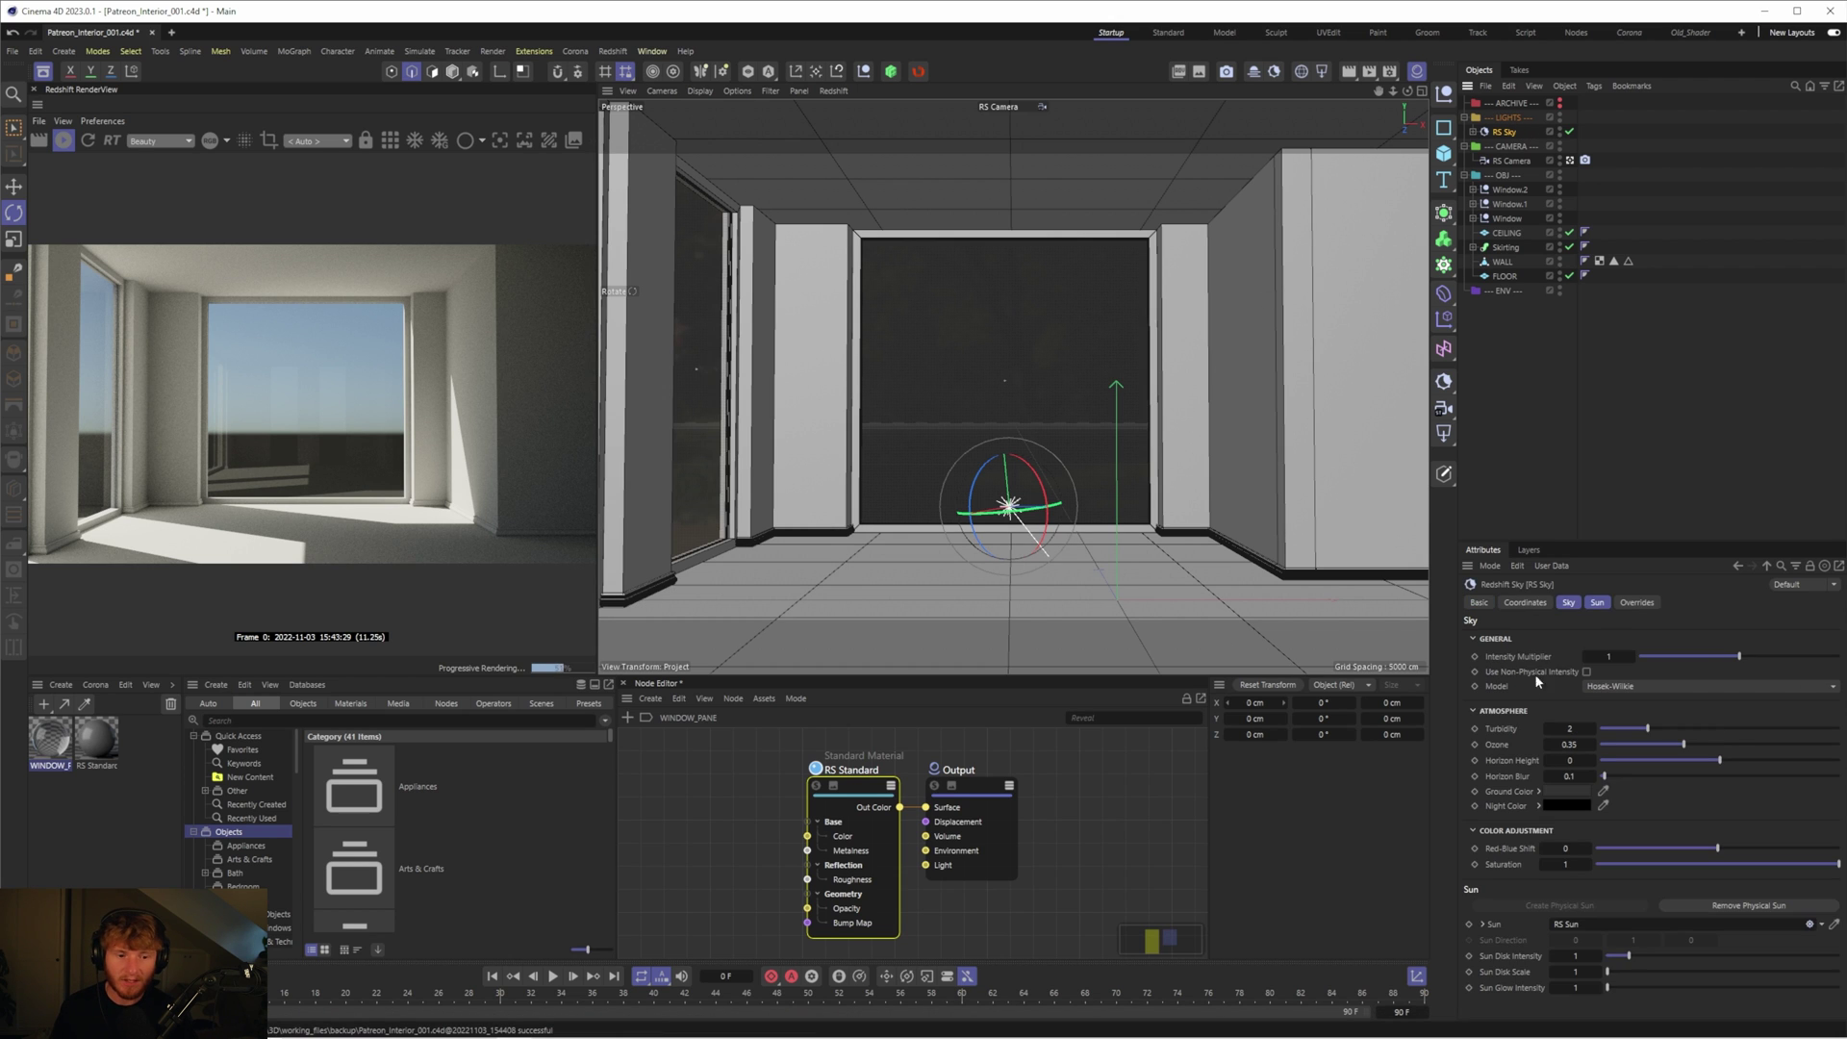
{"action": "left_click", "coordinate": [1596, 602]}
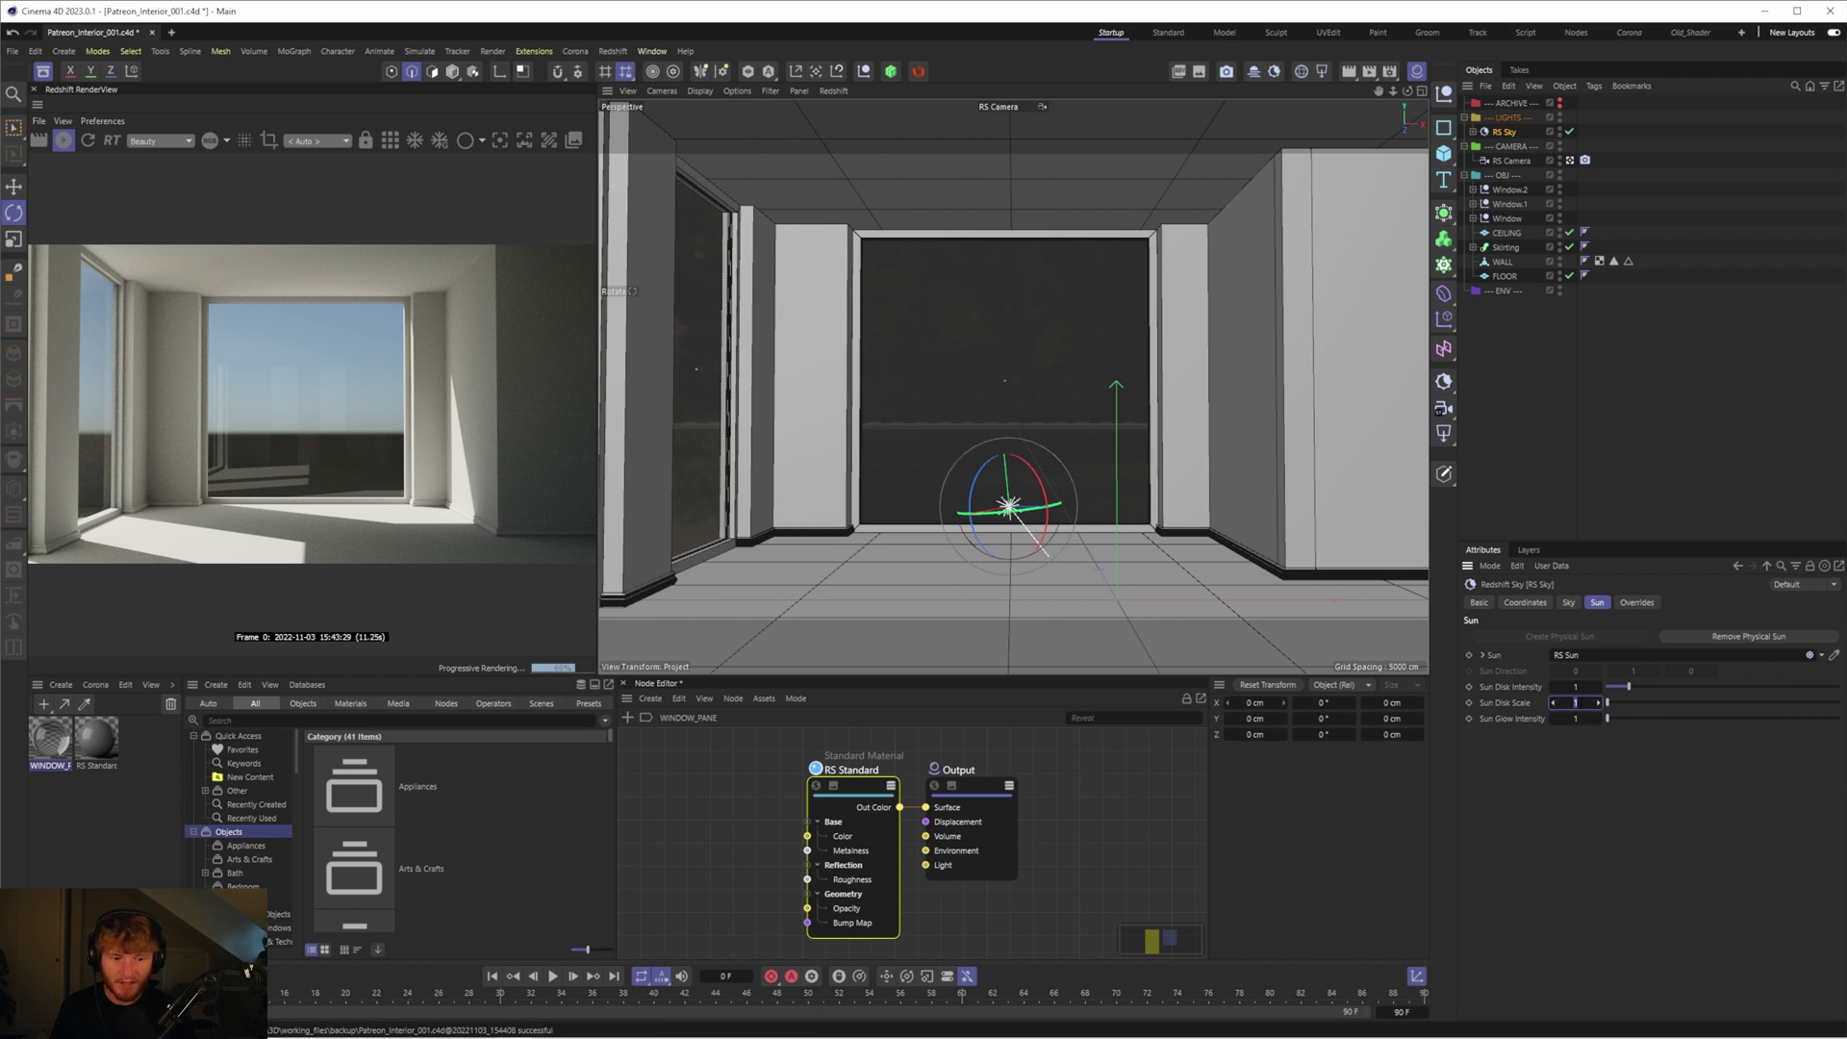
{"action": "left_click_drag", "start_coordinate": [1576, 703], "coordinate": [1579, 702]}
{"action": "left_click", "coordinate": [1578, 702]}
{"action": "type", "text": "10"}
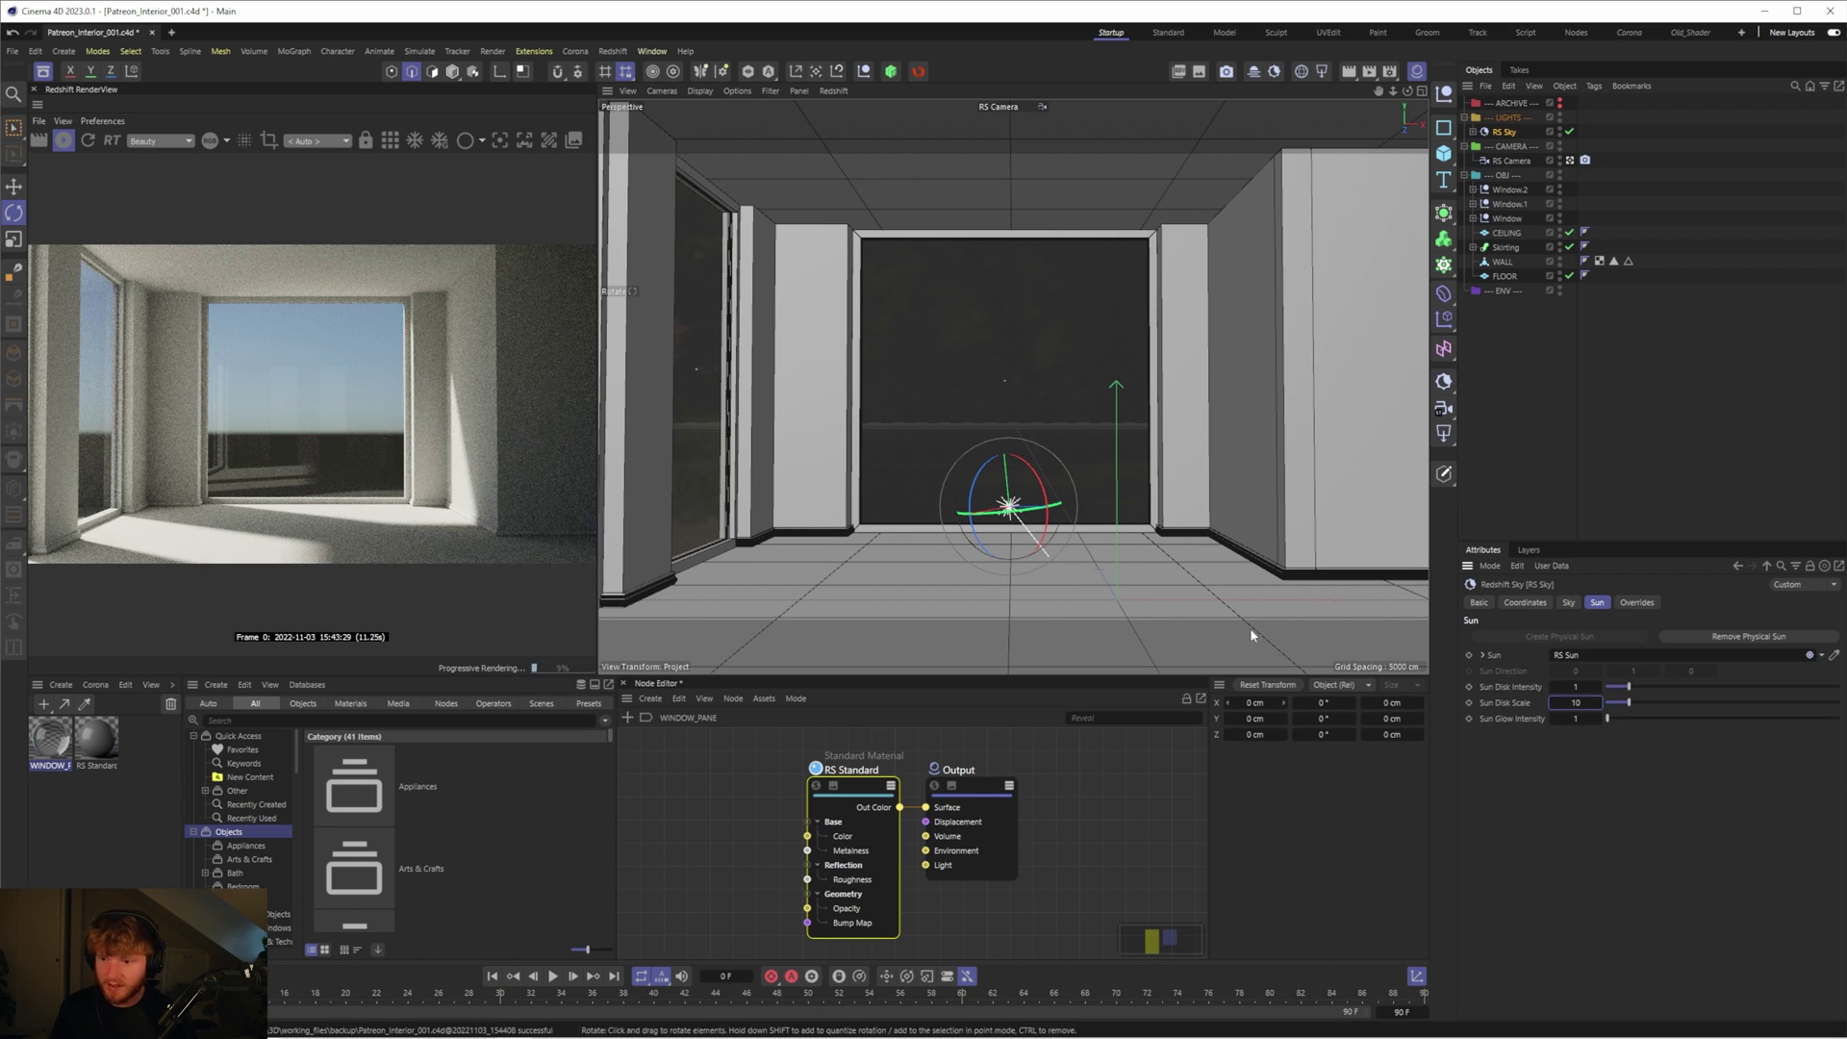
{"action": "type", "text": "0"}
{"action": "key", "text": "Return"}
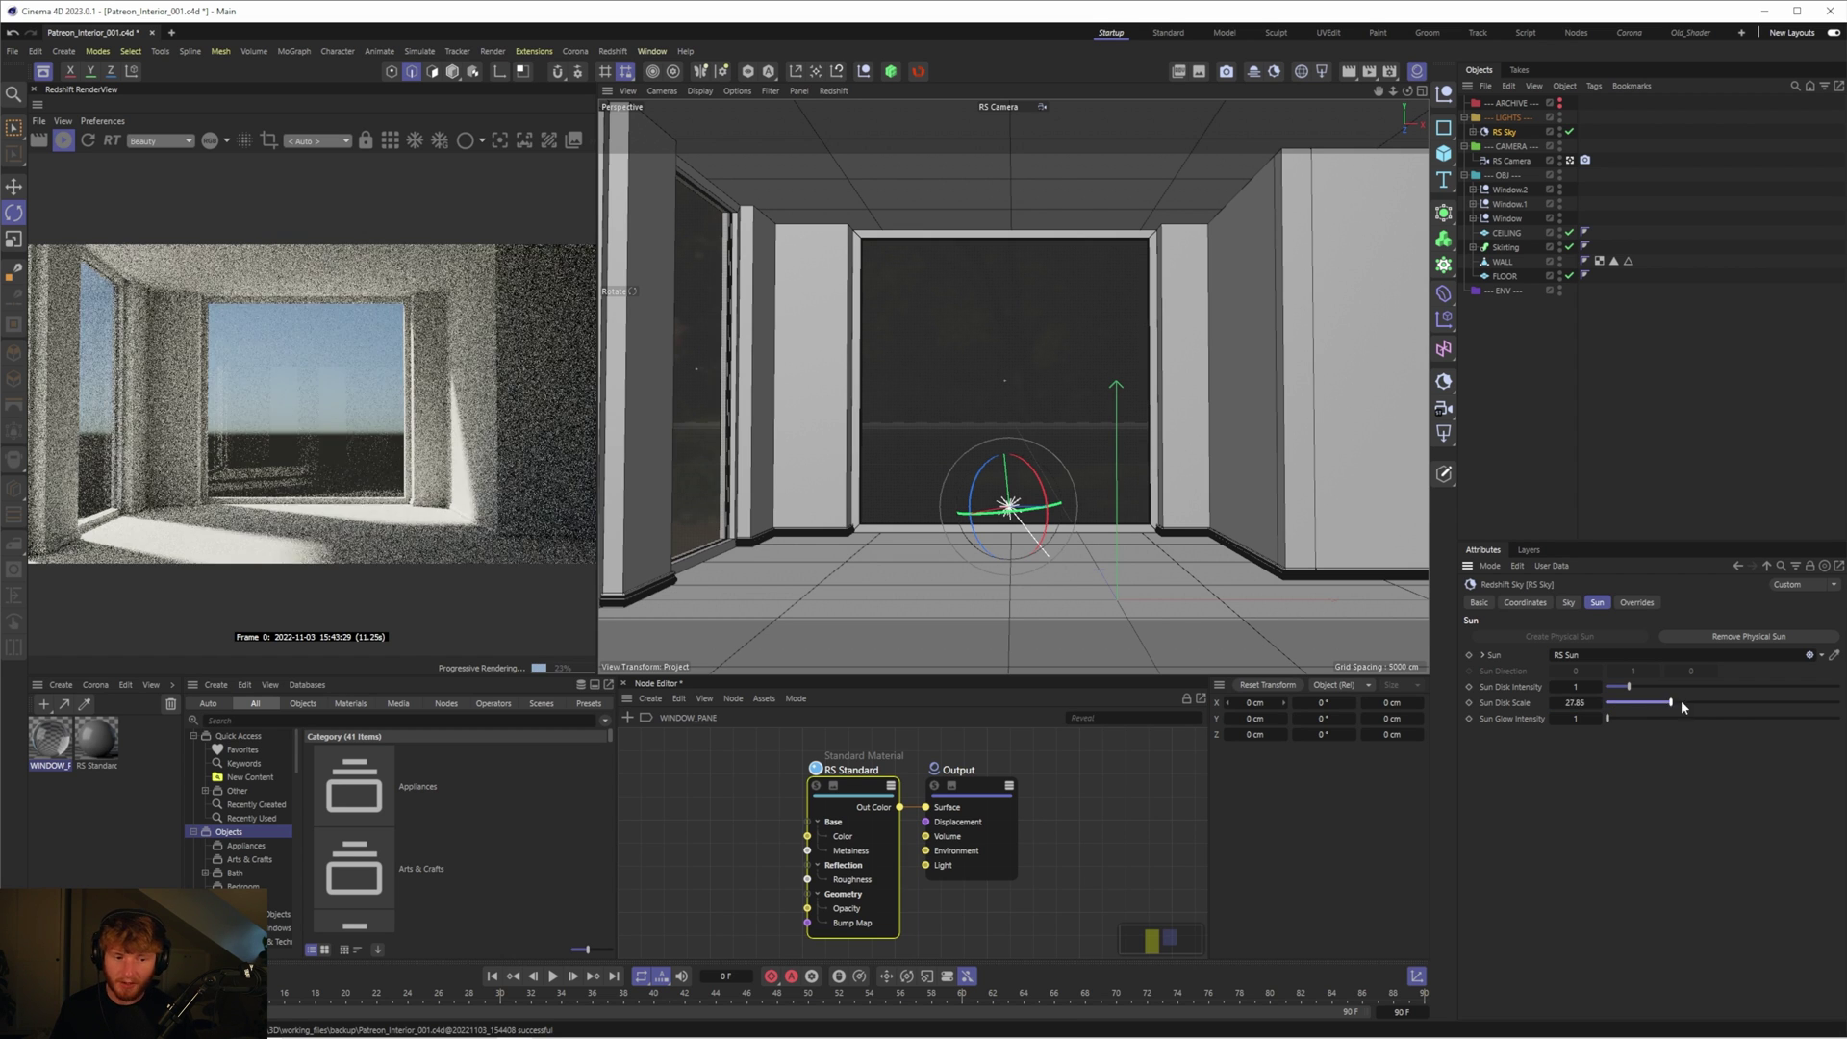
{"action": "double_click", "coordinate": [1576, 702]}
{"action": "type", "text": "100"}
{"action": "key", "text": "Return"}
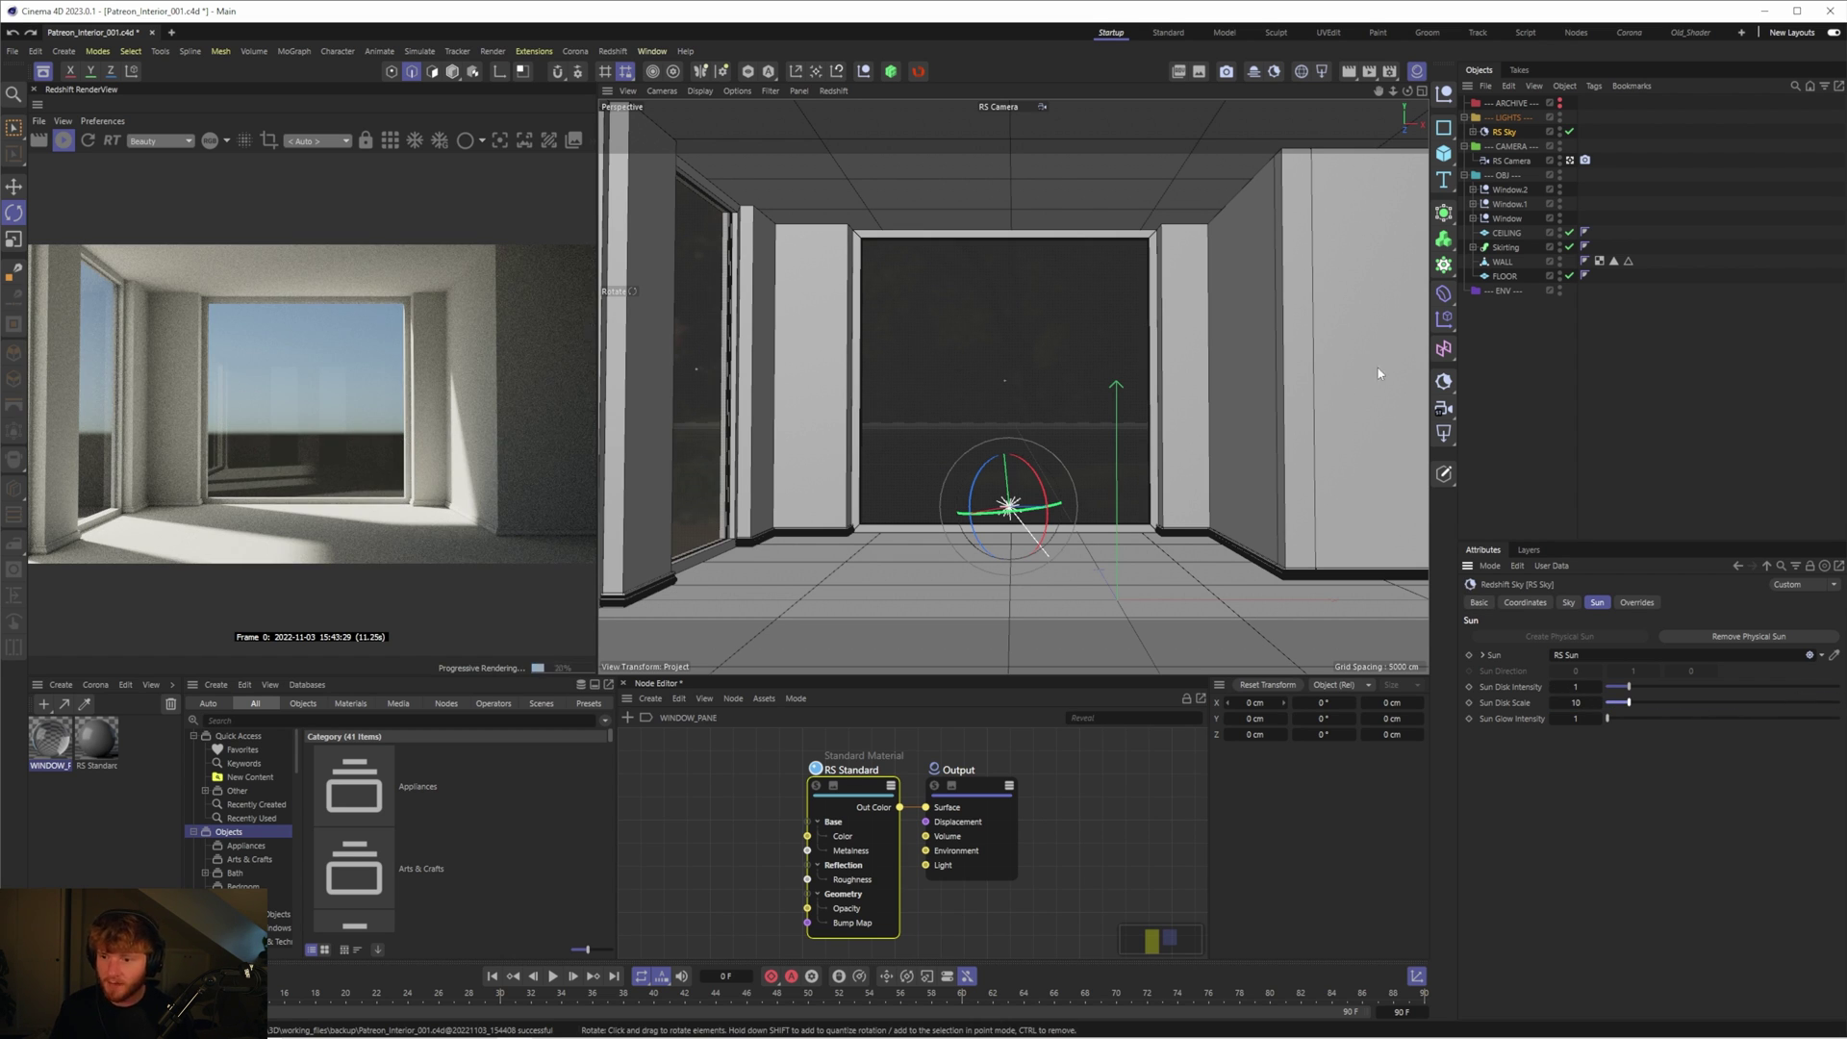
Add an RS Dome Light textured with HDRIHaven > Outdoor > approaching_storm_4k
{"action": "left_click", "coordinate": [1535, 360]}
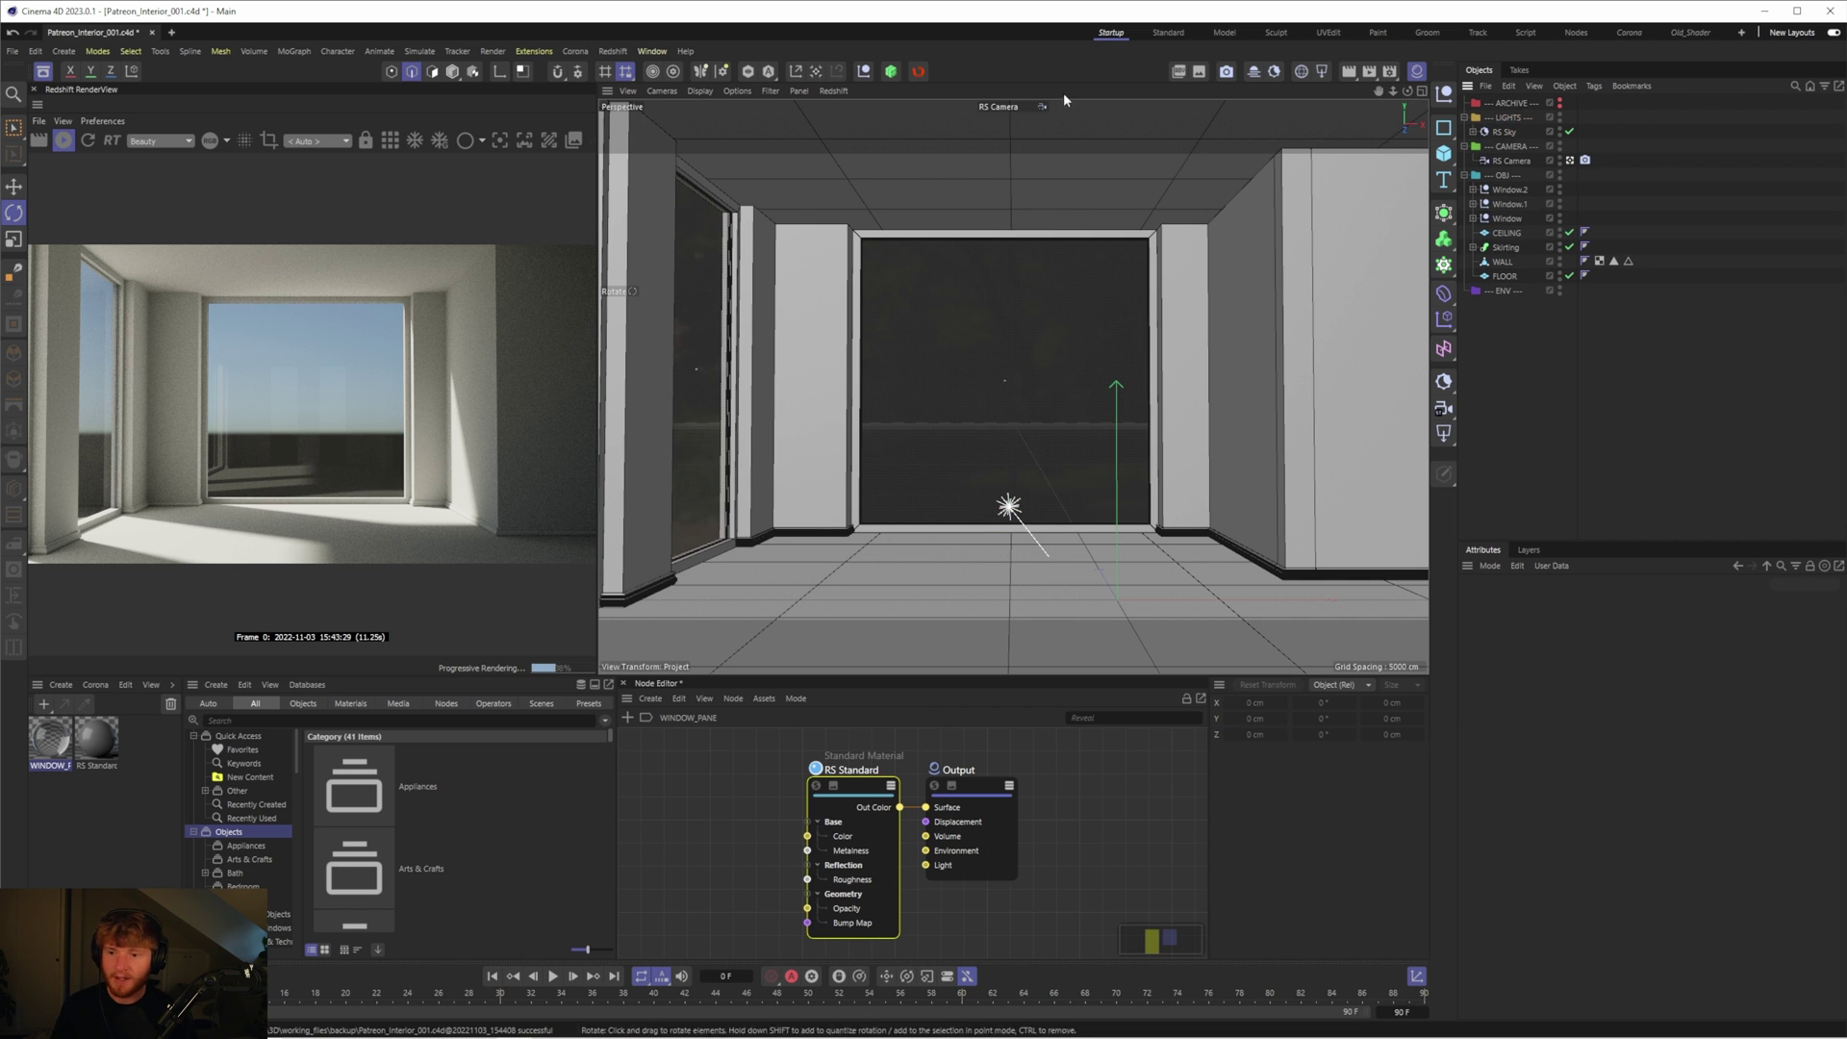
{"action": "left_click", "coordinate": [1301, 72]}
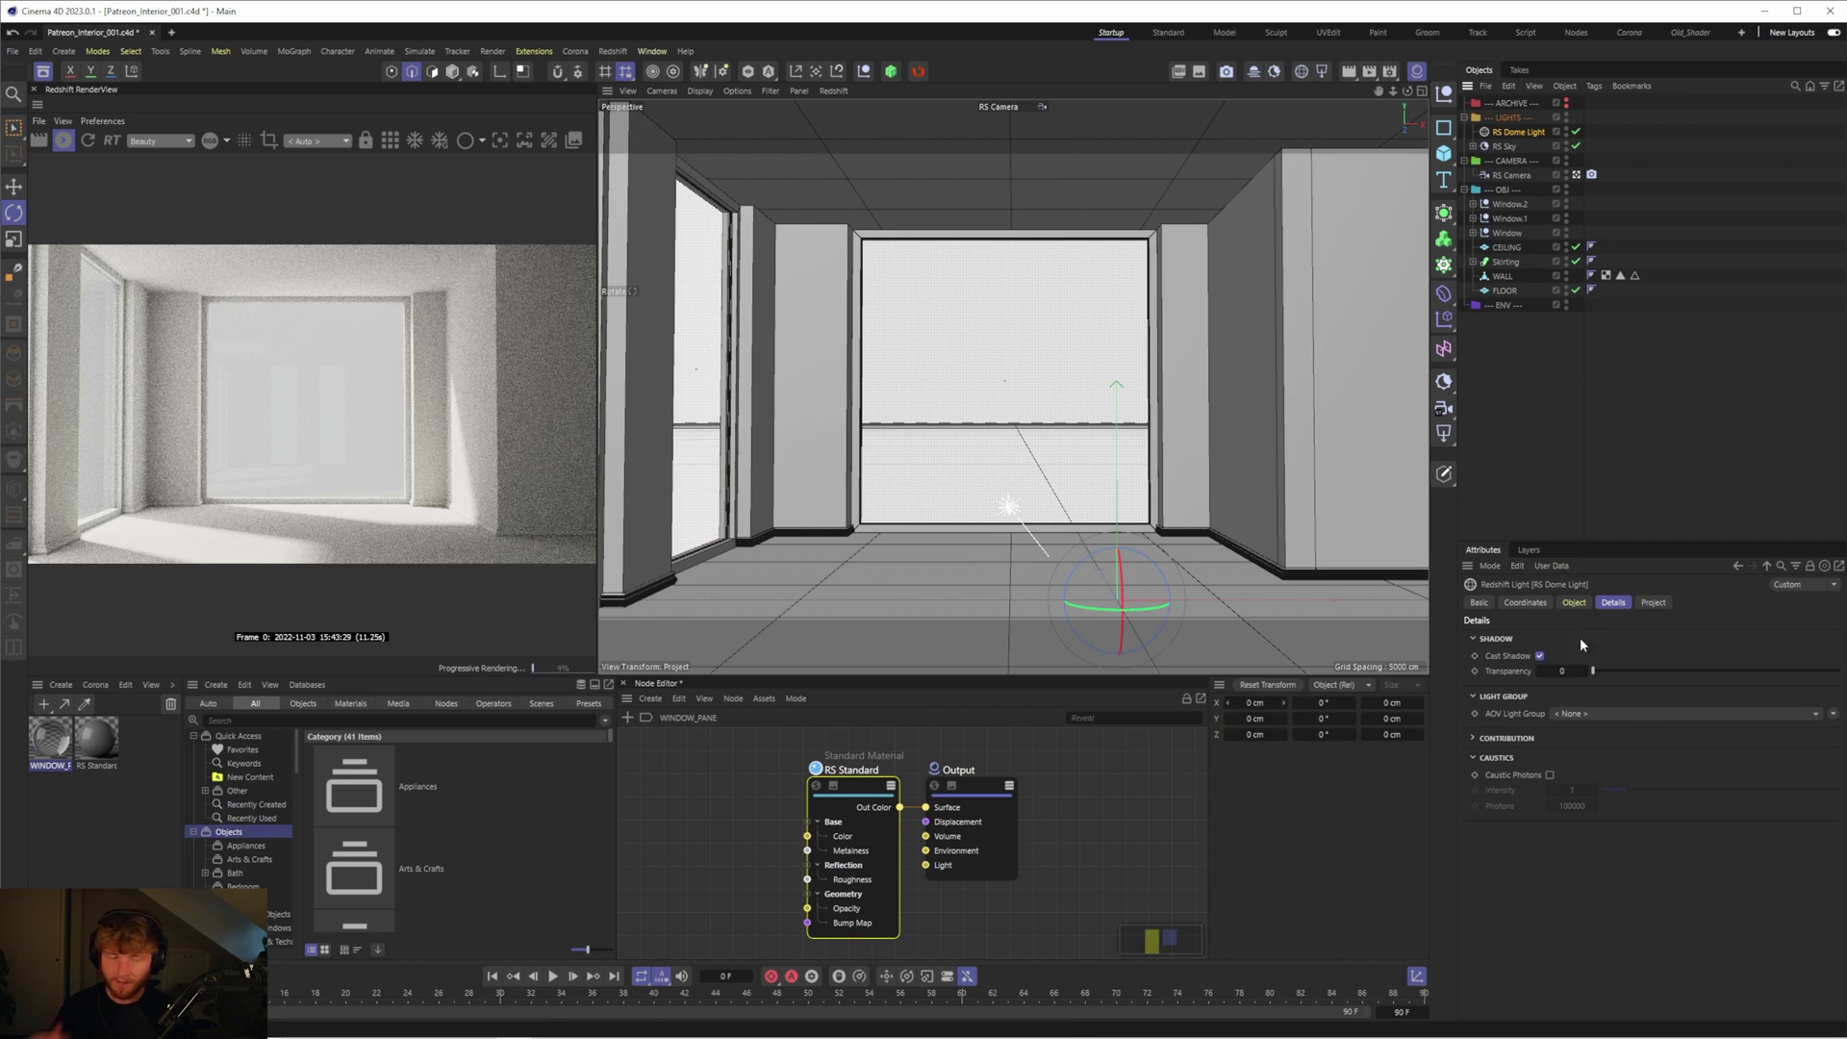
{"action": "left_click", "coordinate": [1574, 602]}
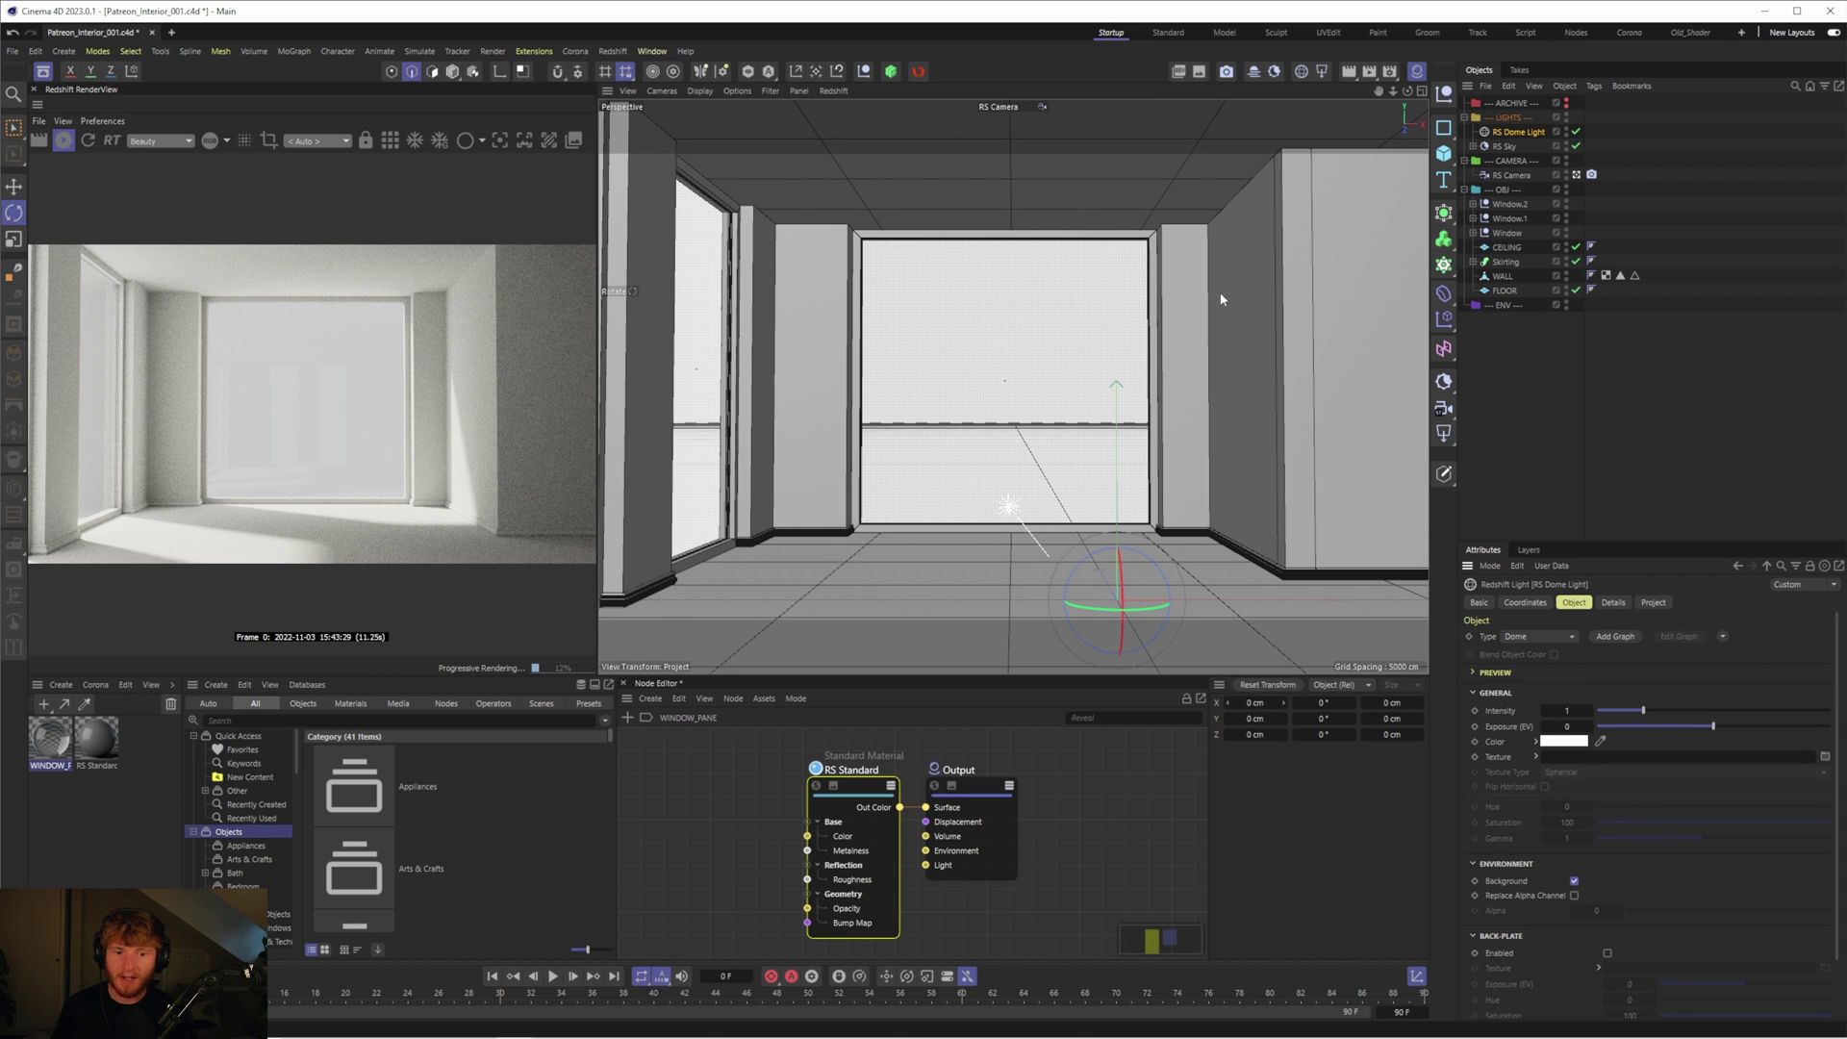
{"action": "left_click", "coordinate": [1824, 757]}
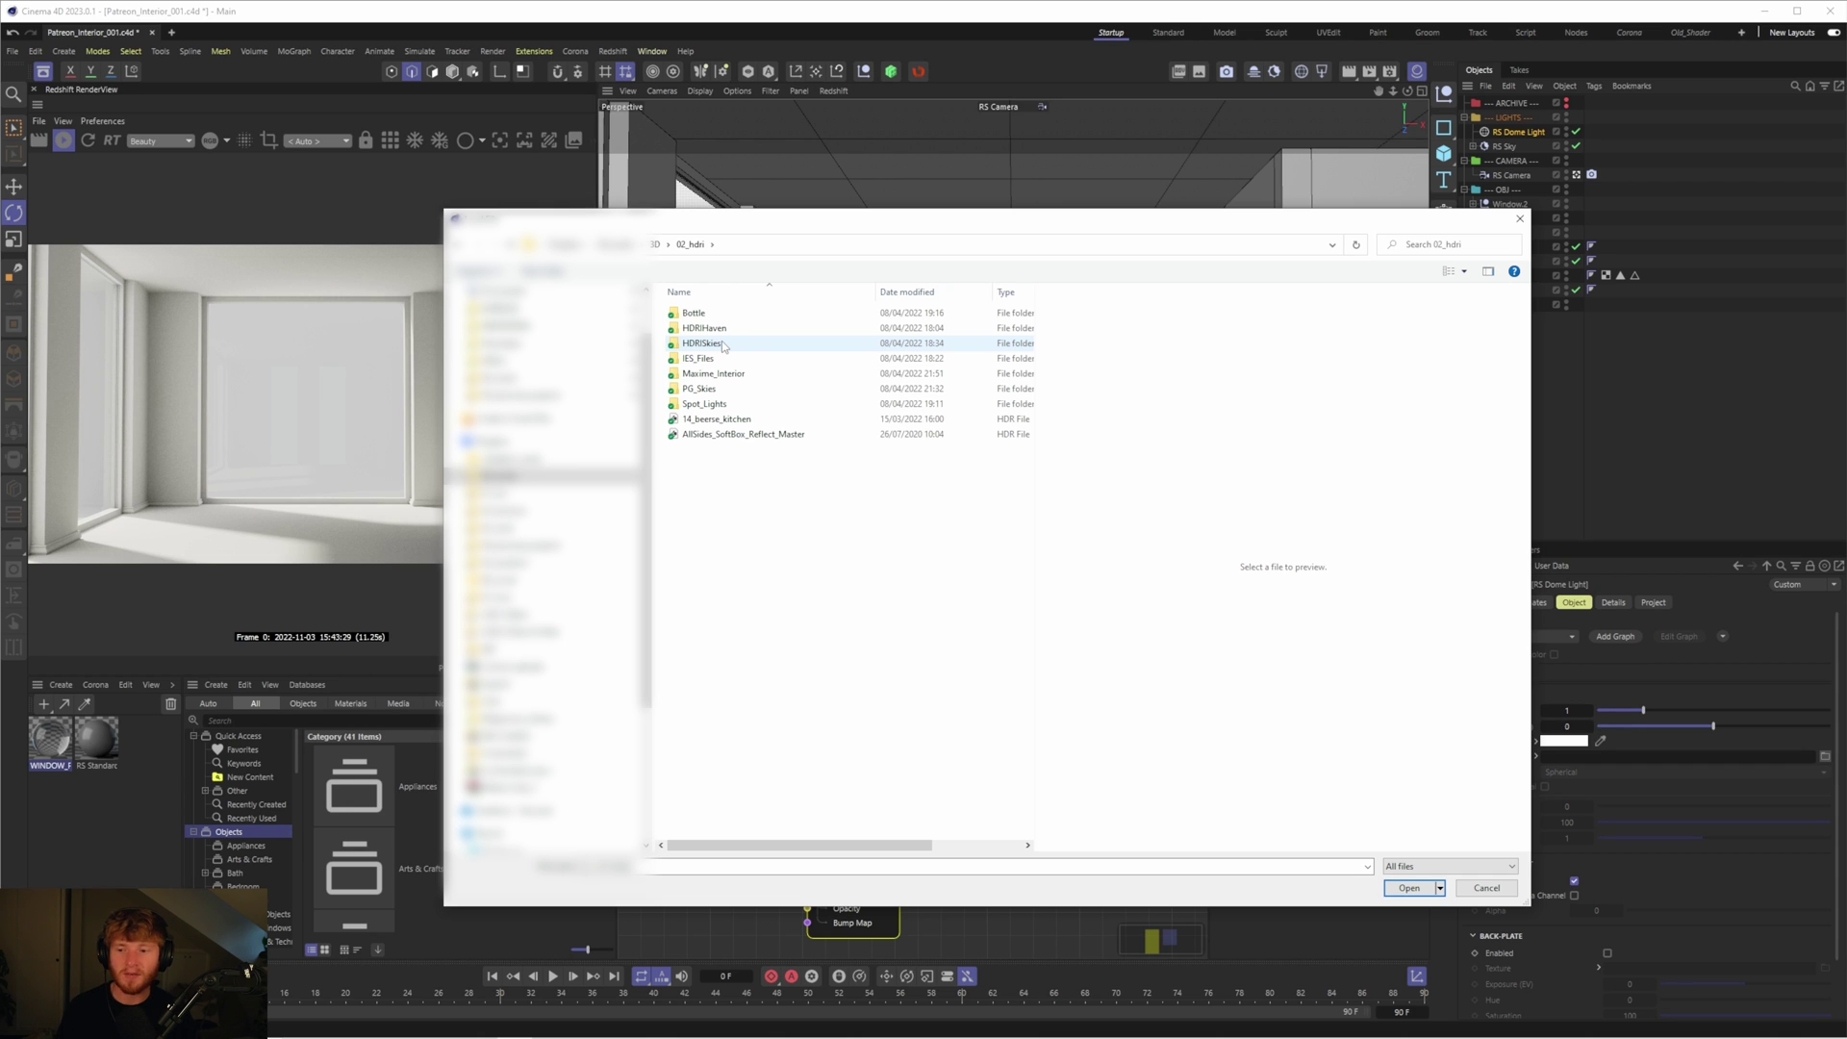
{"action": "left_click_drag", "start_coordinate": [737, 224], "coordinate": [946, 337]}
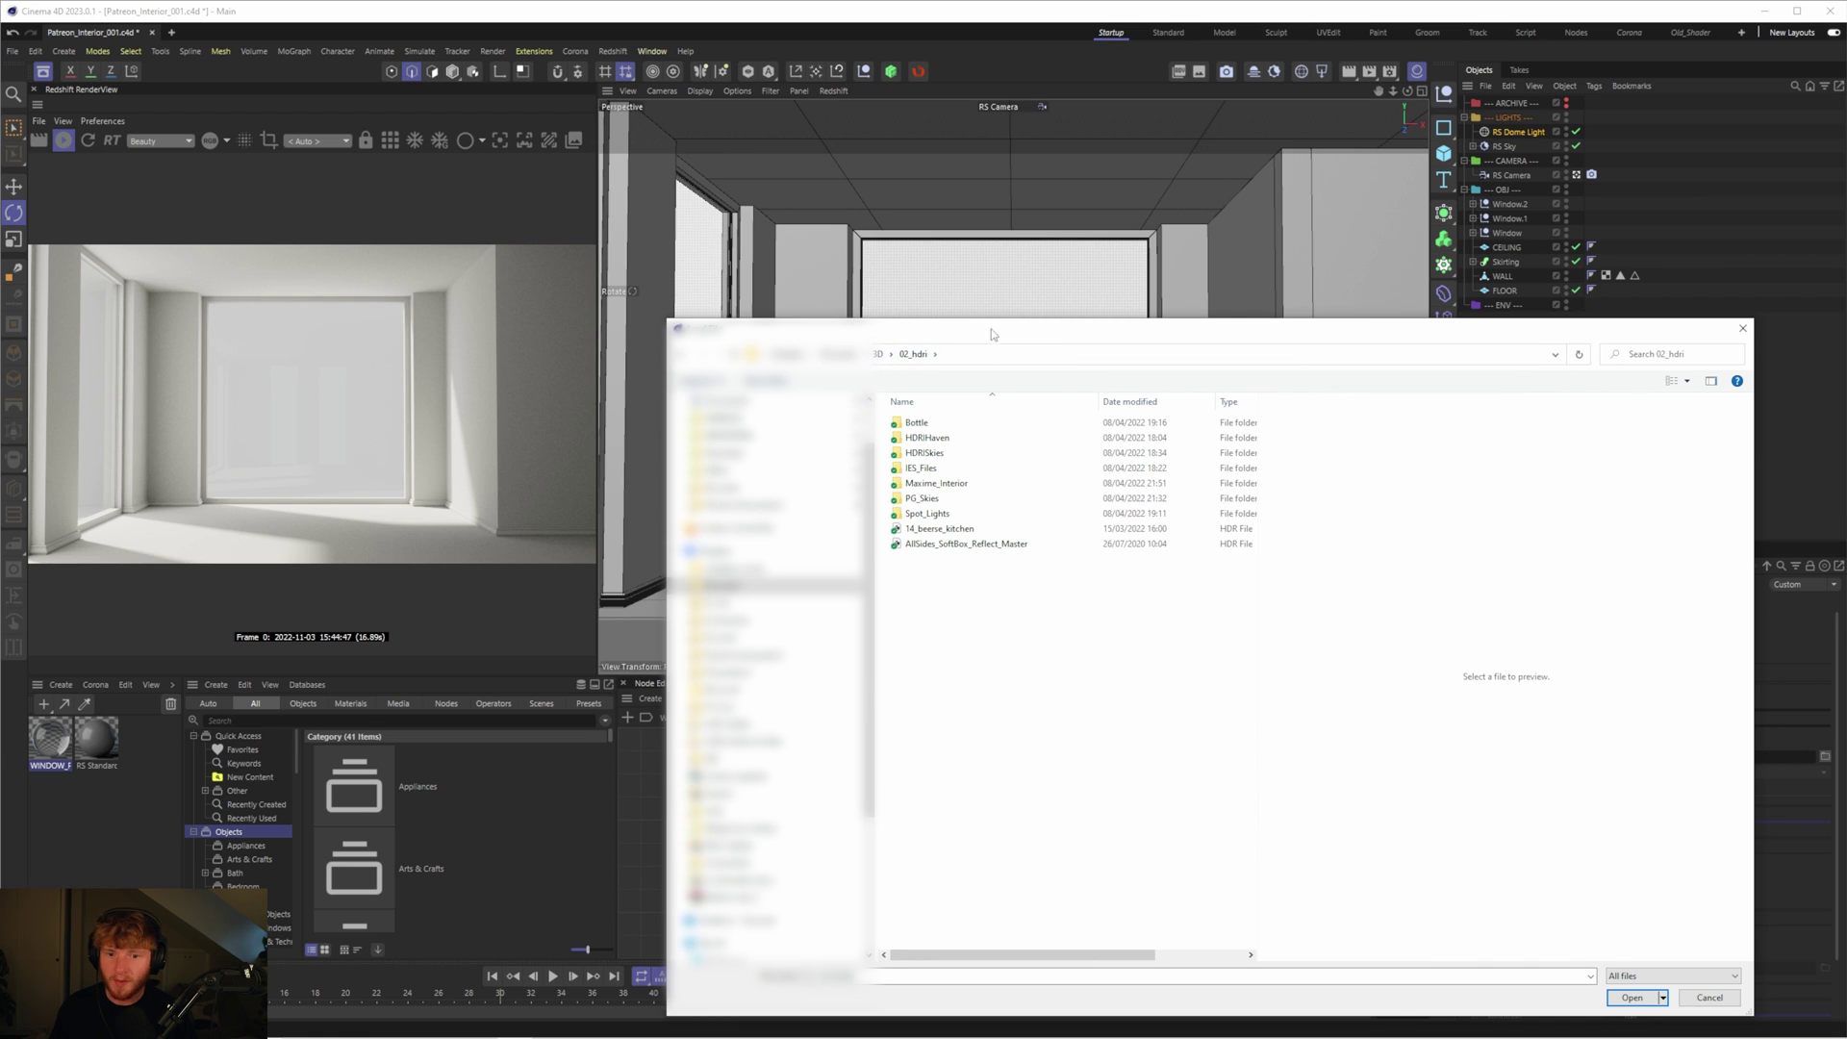
{"action": "left_click_drag", "start_coordinate": [992, 334], "coordinate": [953, 239]}
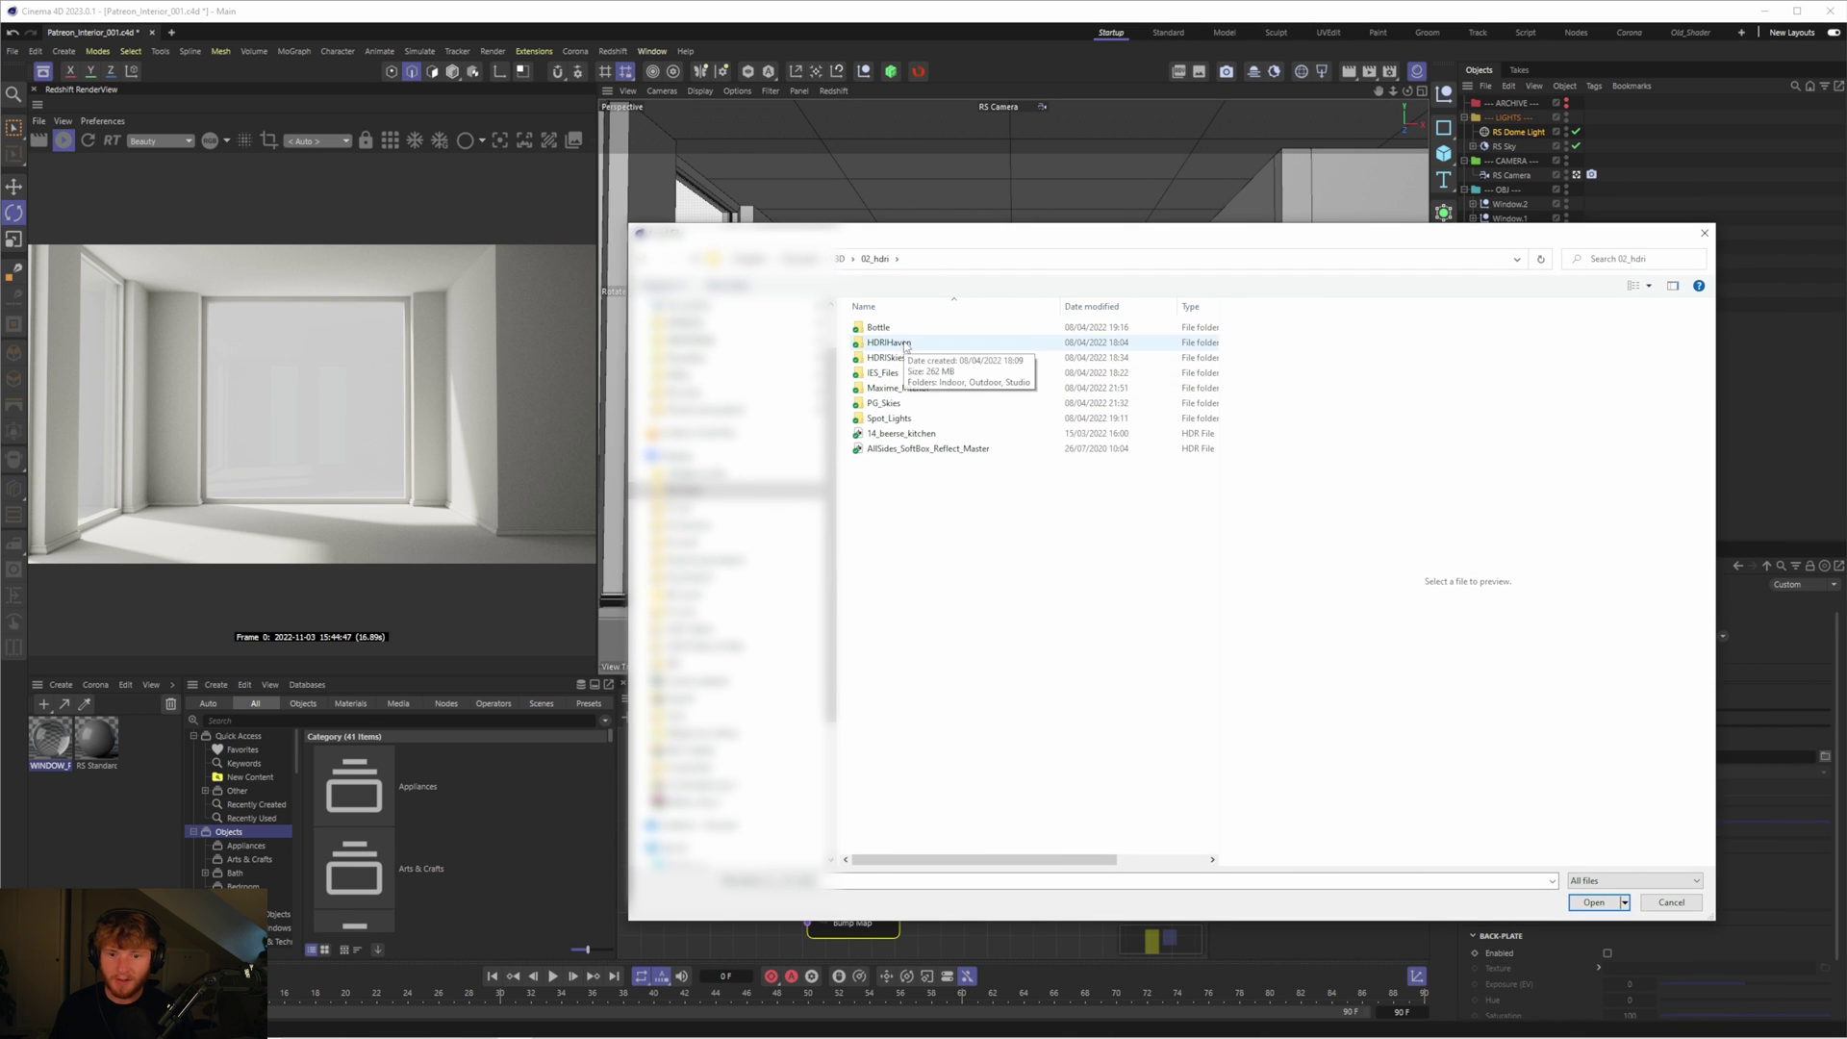
{"action": "double_click", "coordinate": [904, 344]}
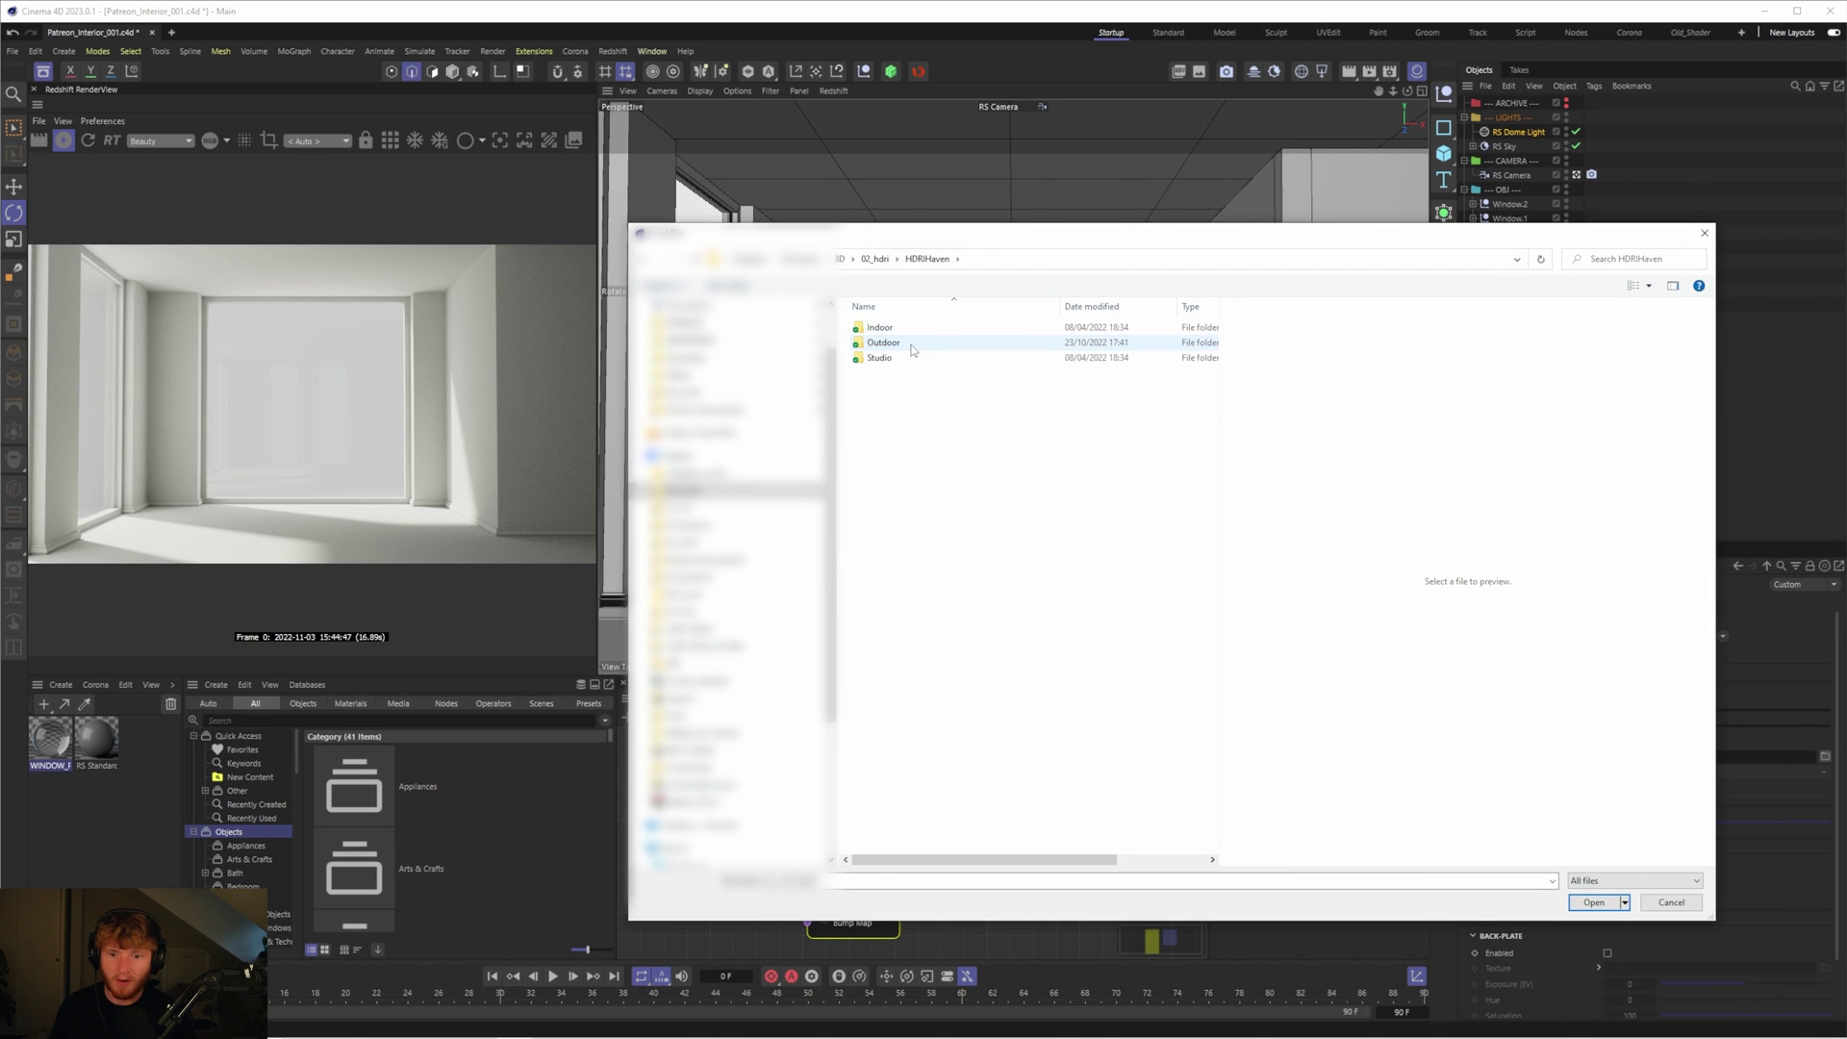
{"action": "double_click", "coordinate": [883, 342]}
{"action": "double_click", "coordinate": [1067, 342]}
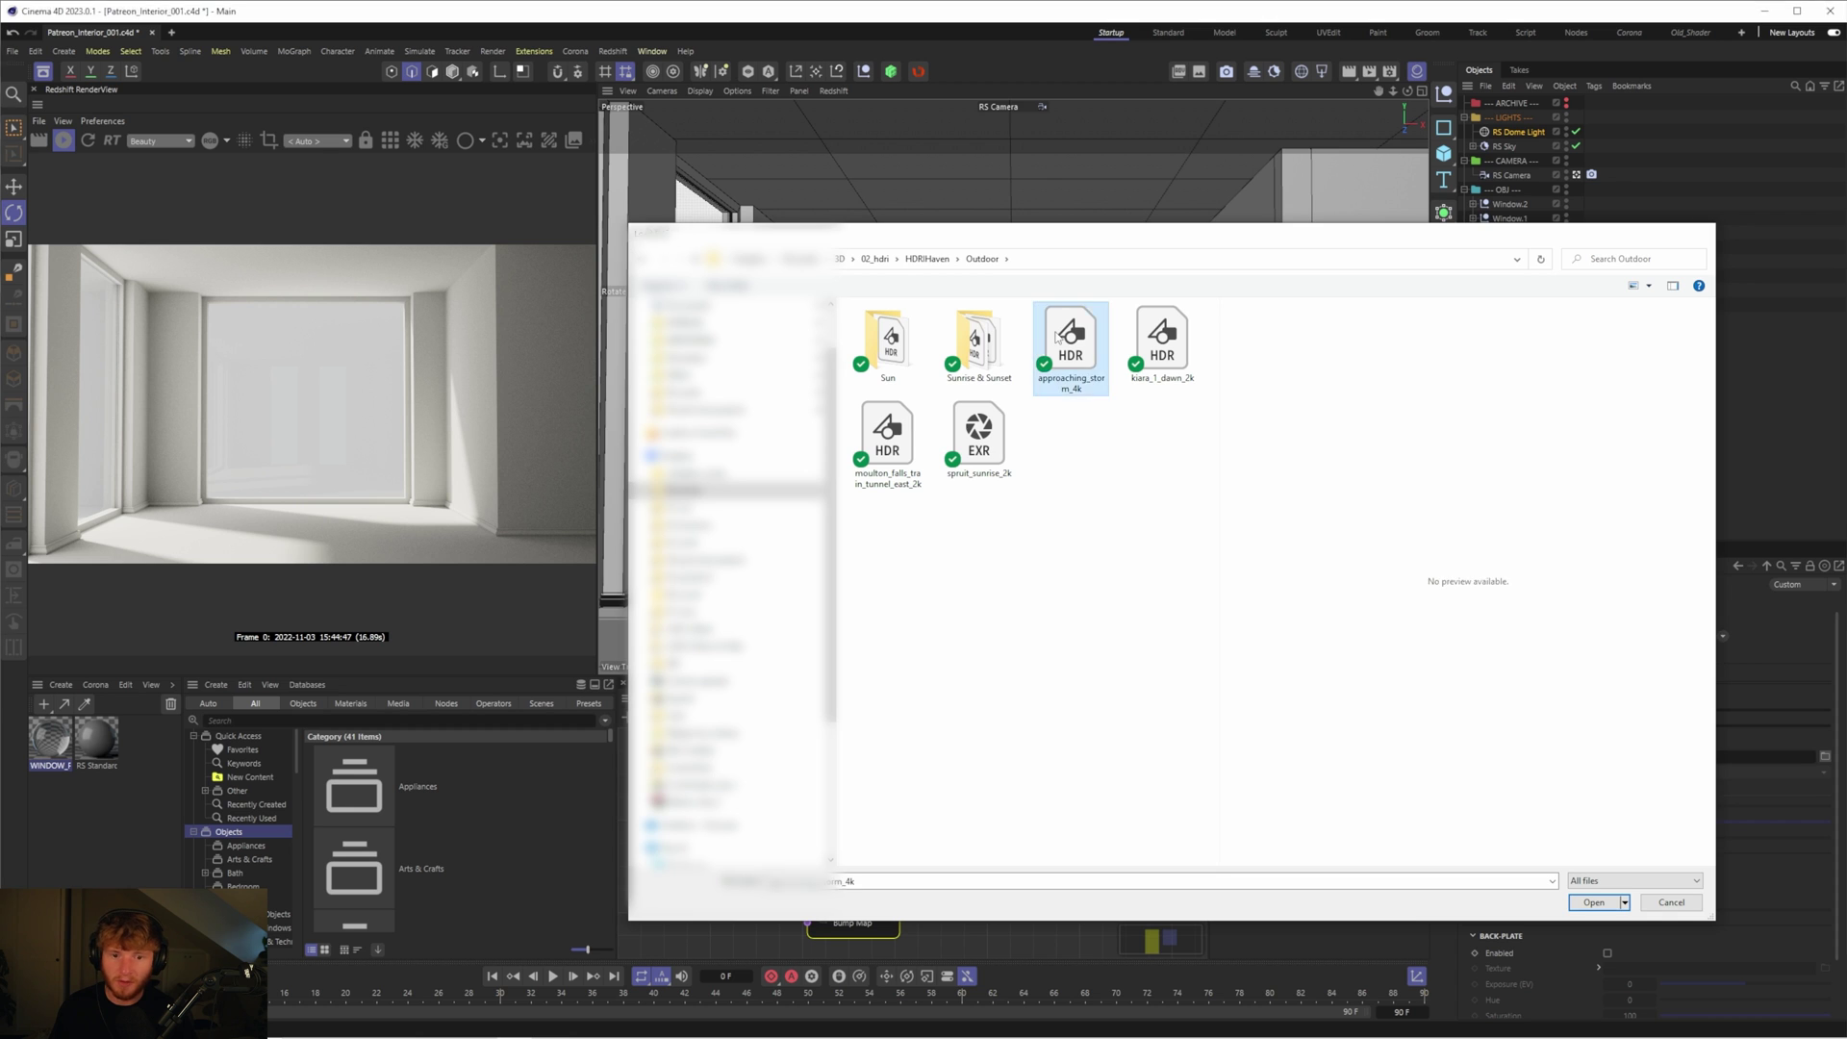
{"action": "left_click", "coordinate": [1282, 592]}
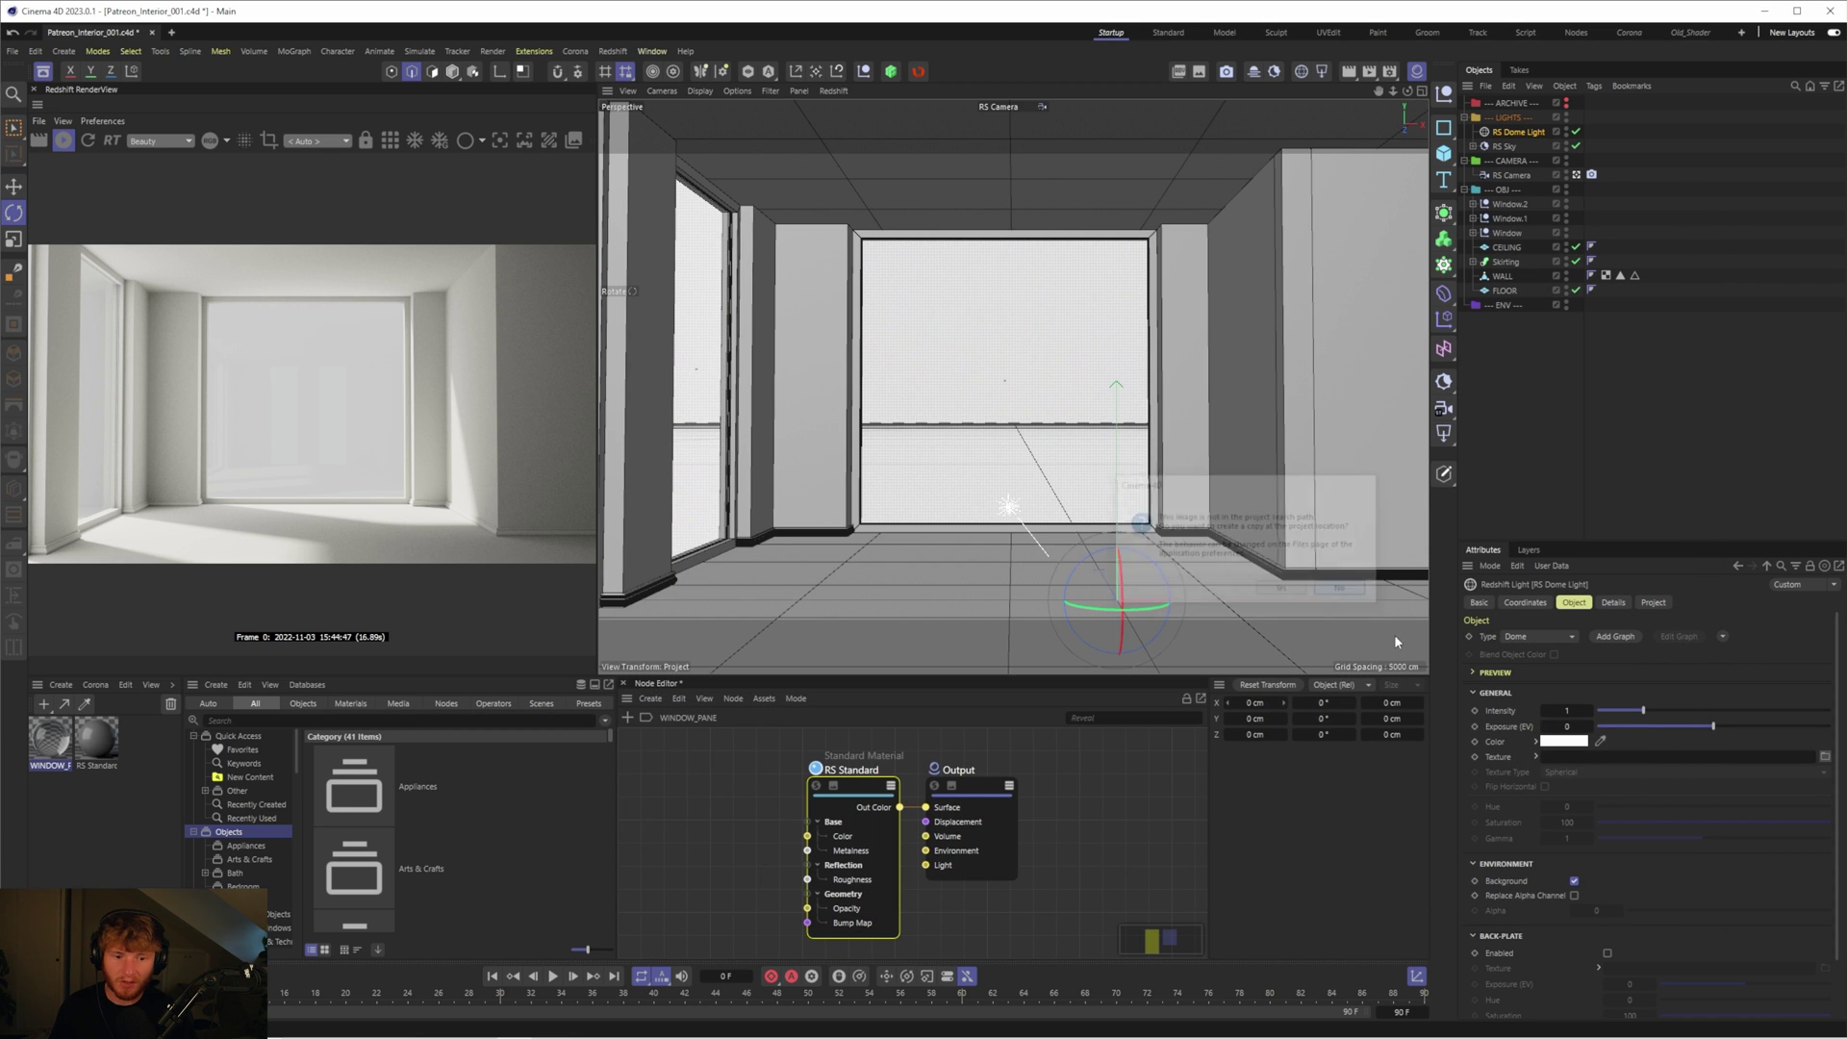
Disable the RS Sun and rotate the dome HDRI about 139 degrees in heading
{"action": "left_click", "coordinate": [1536, 757]}
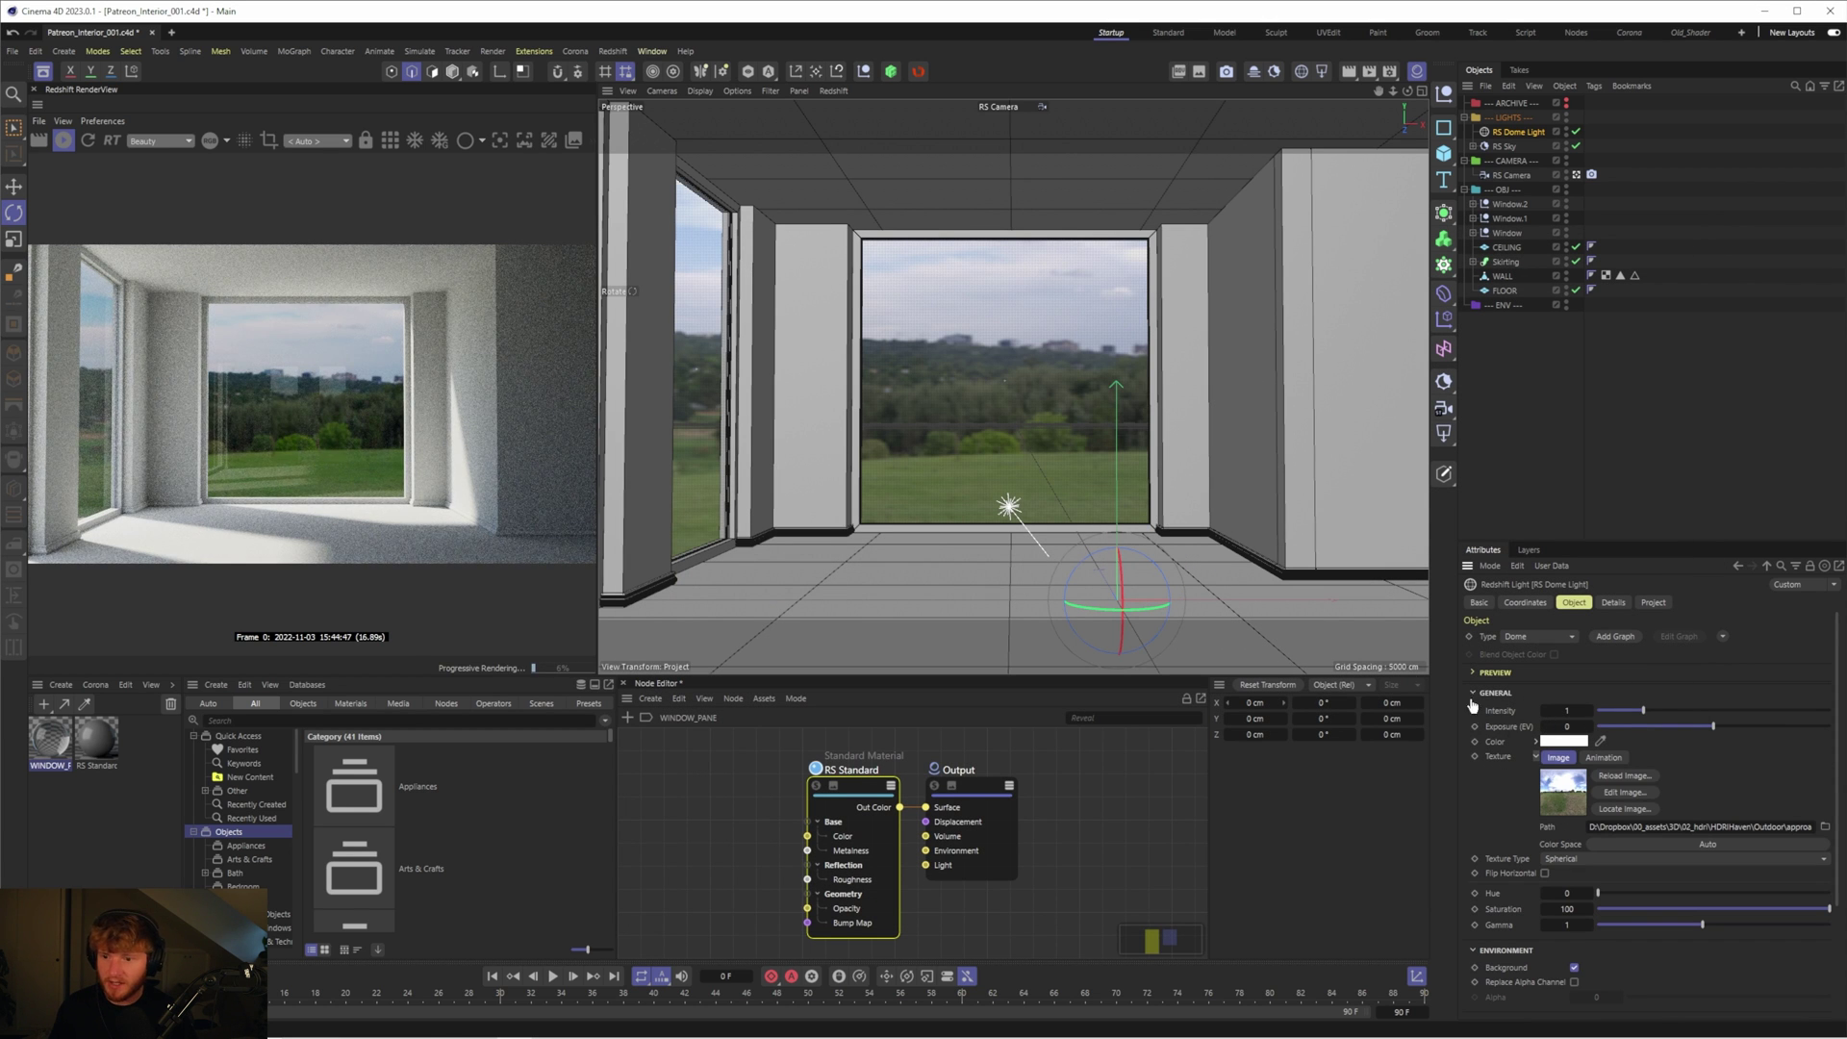
{"action": "left_click", "coordinate": [1474, 146]}
{"action": "left_click", "coordinate": [1576, 160]}
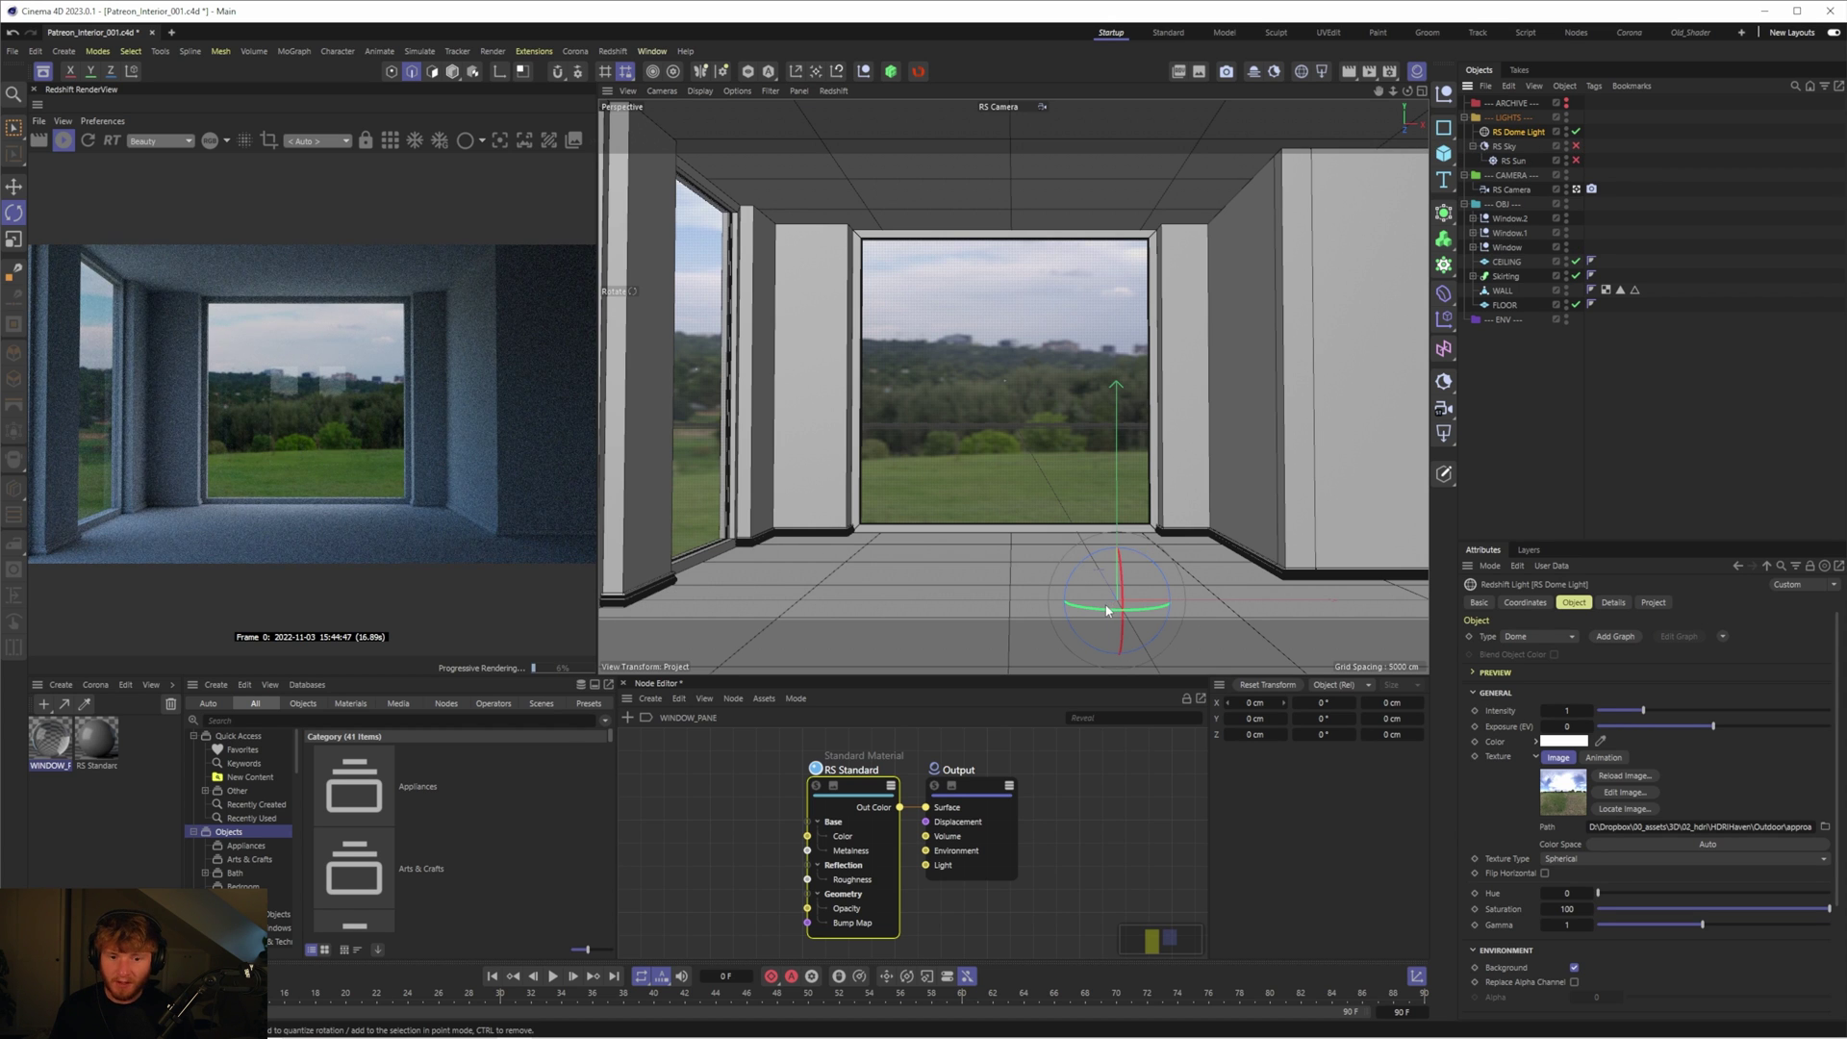
{"action": "key", "text": "e"}
{"action": "key", "text": "r"}
{"action": "left_click_drag", "start_coordinate": [1123, 604], "coordinate": [1241, 519]}
{"action": "left_click_drag", "start_coordinate": [1086, 607], "coordinate": [1084, 608]}
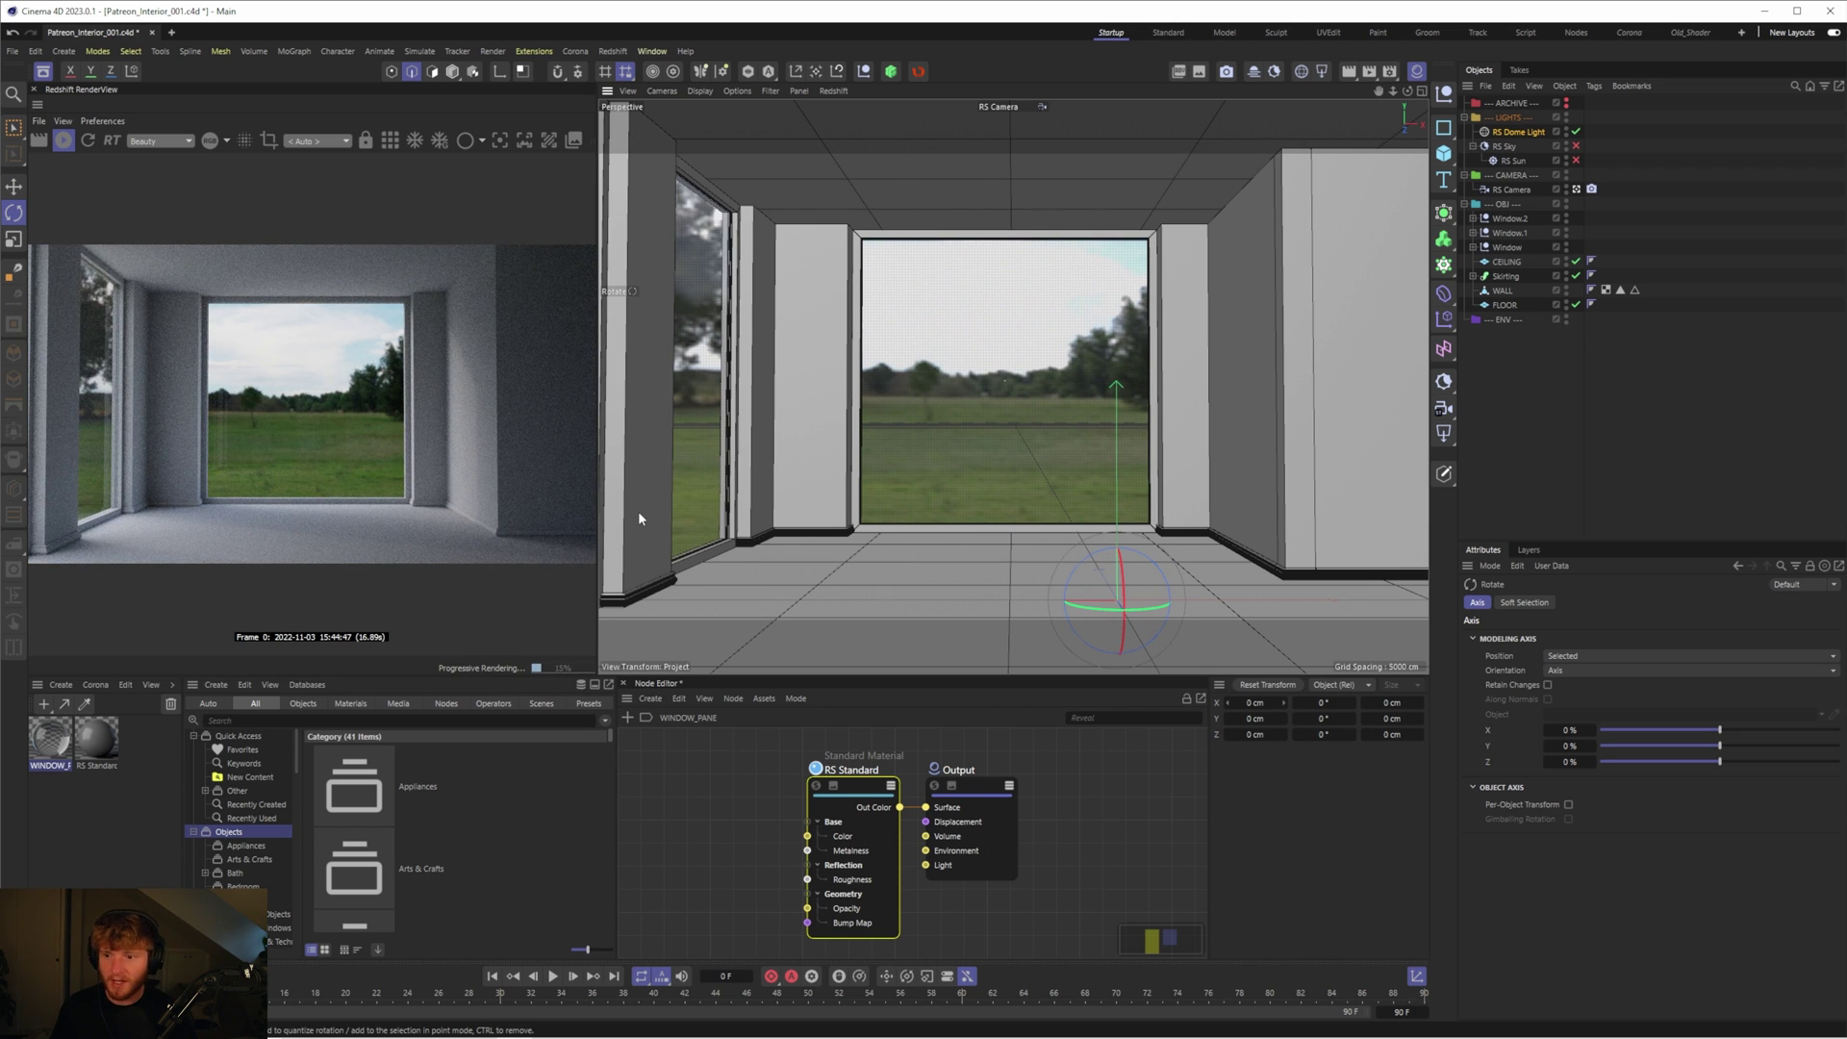
{"action": "left_click_drag", "start_coordinate": [1153, 609], "coordinate": [1152, 610]}
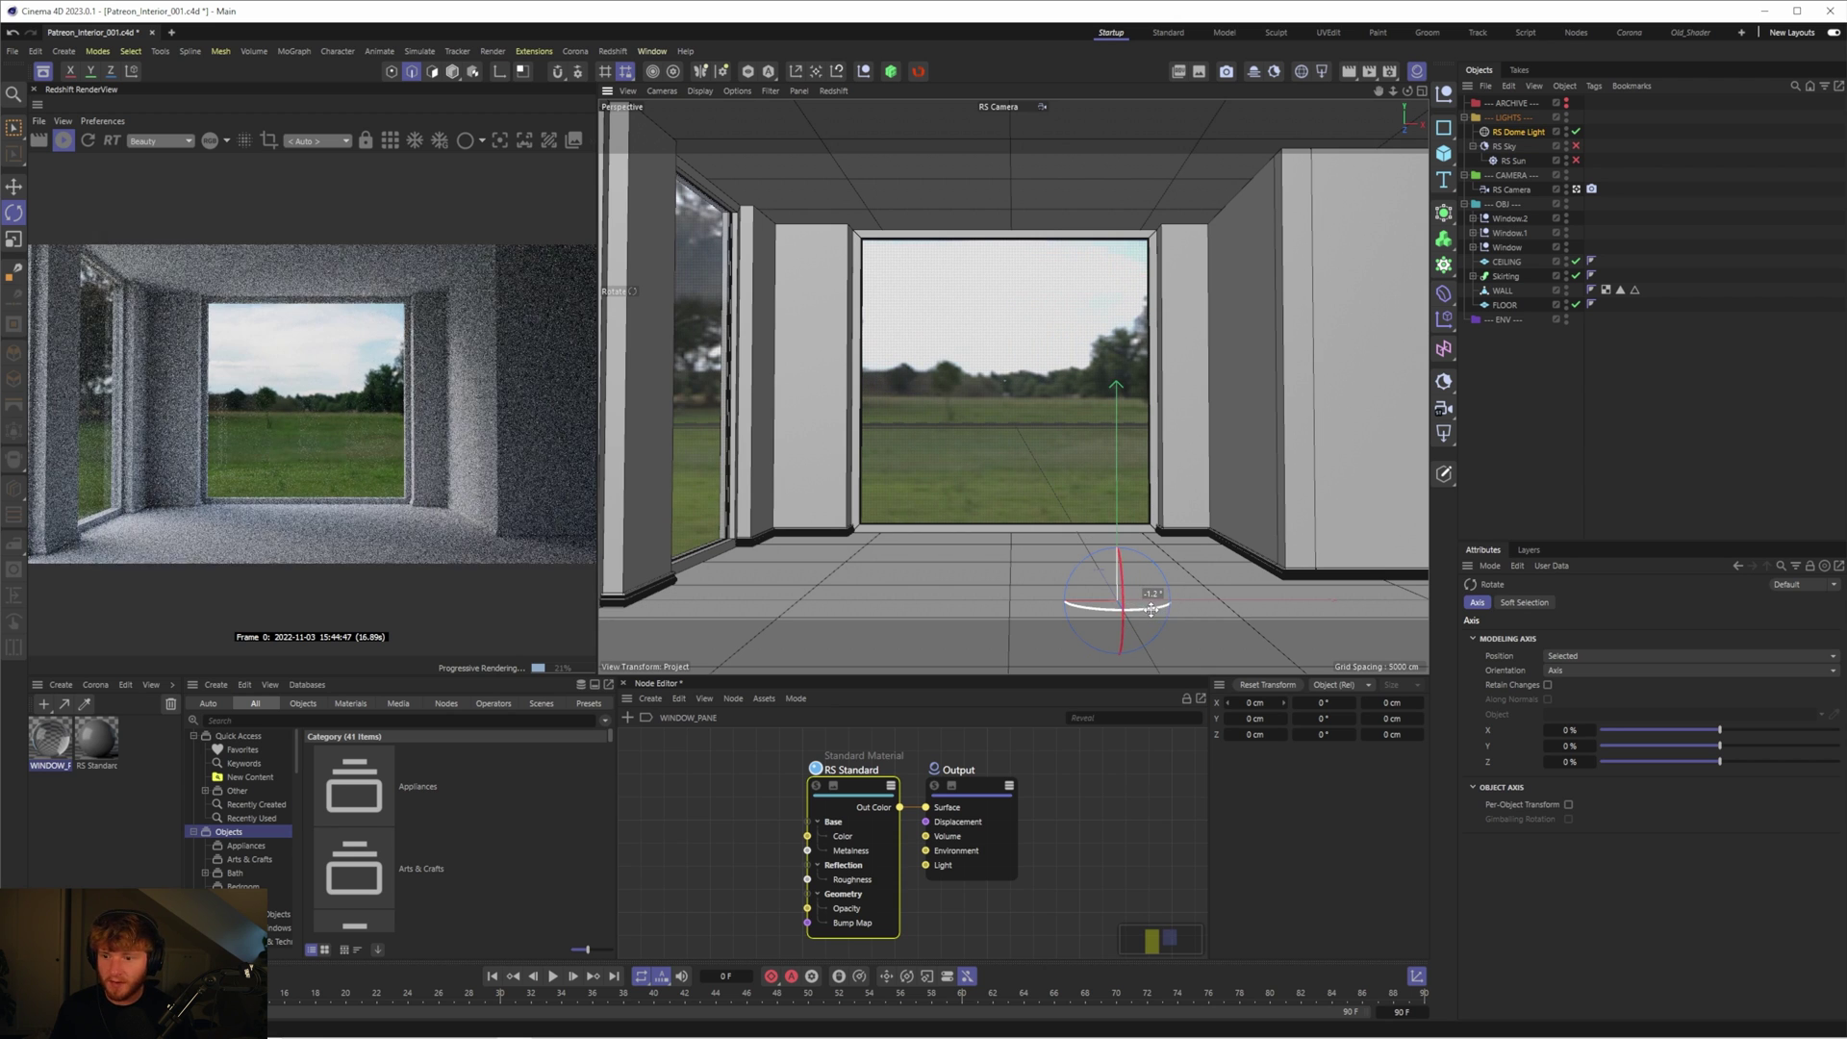
Re-enable the RS Sun and toggle the dome light off and on to compare
{"action": "left_click", "coordinate": [1577, 137]}
{"action": "left_click", "coordinate": [1577, 134]}
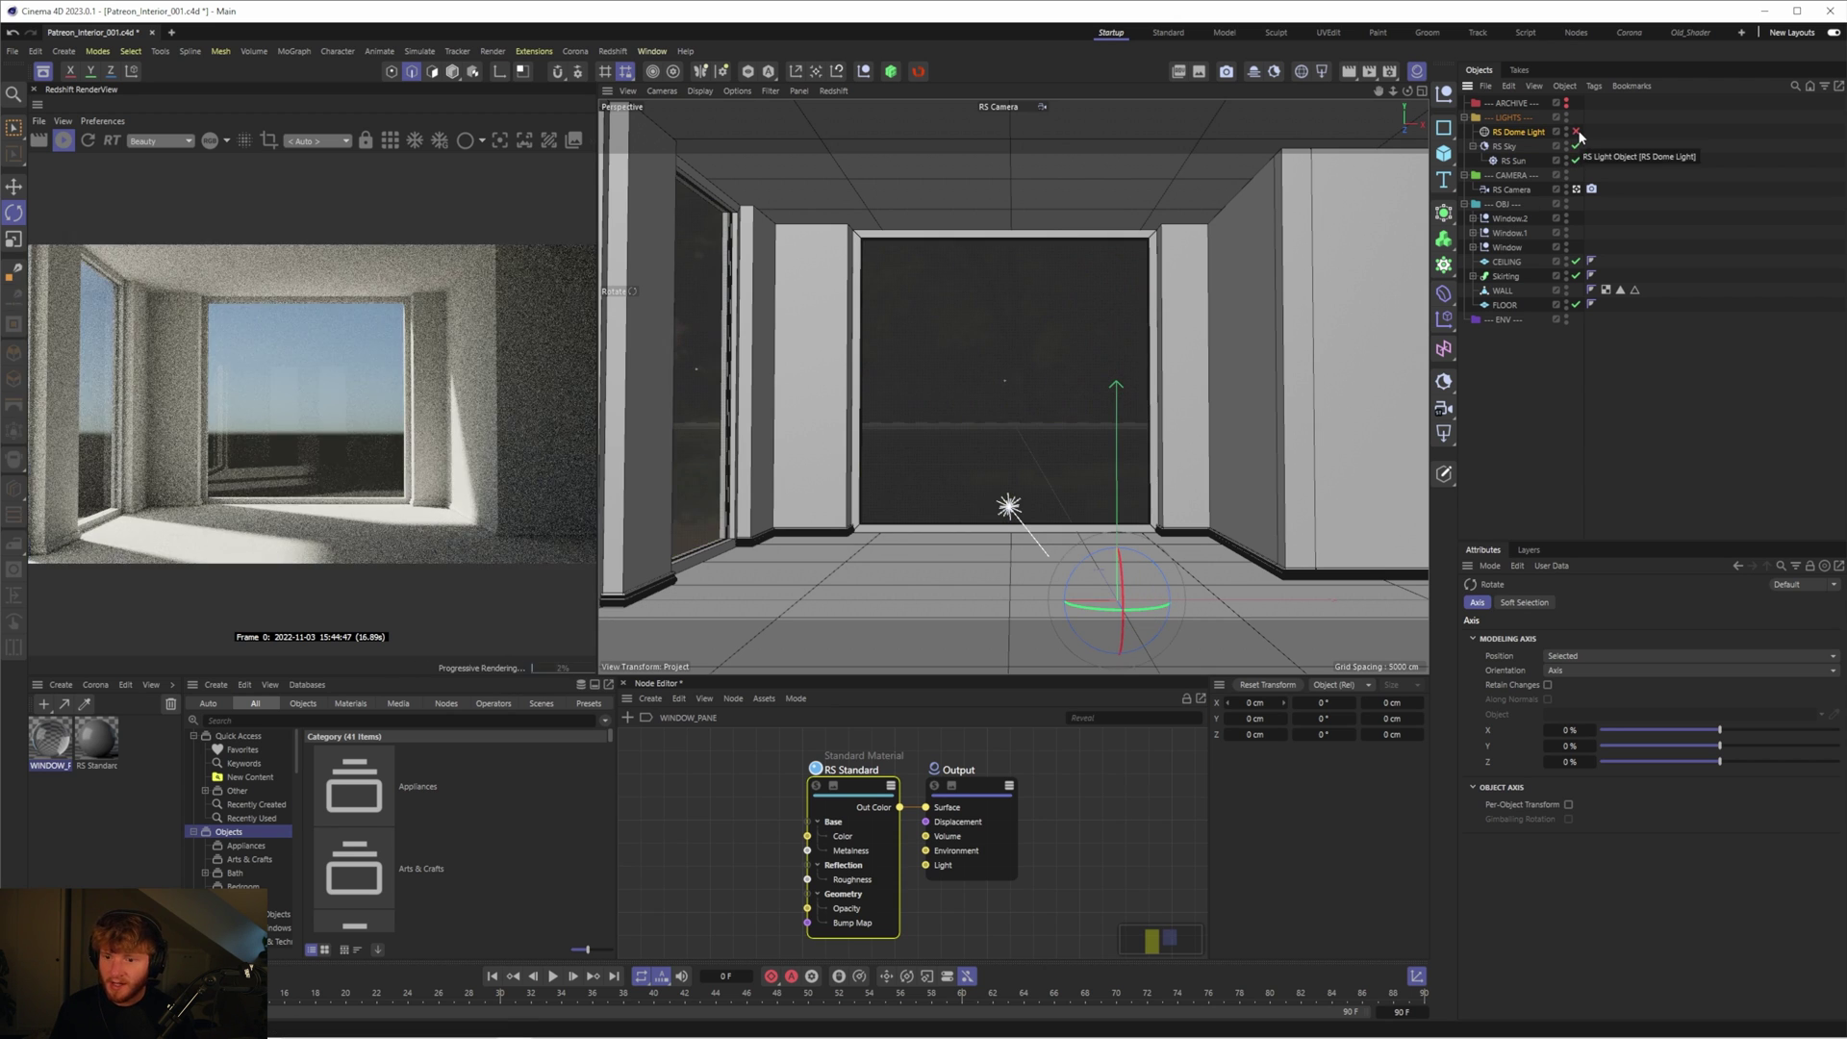
{"action": "left_click", "coordinate": [1578, 135]}
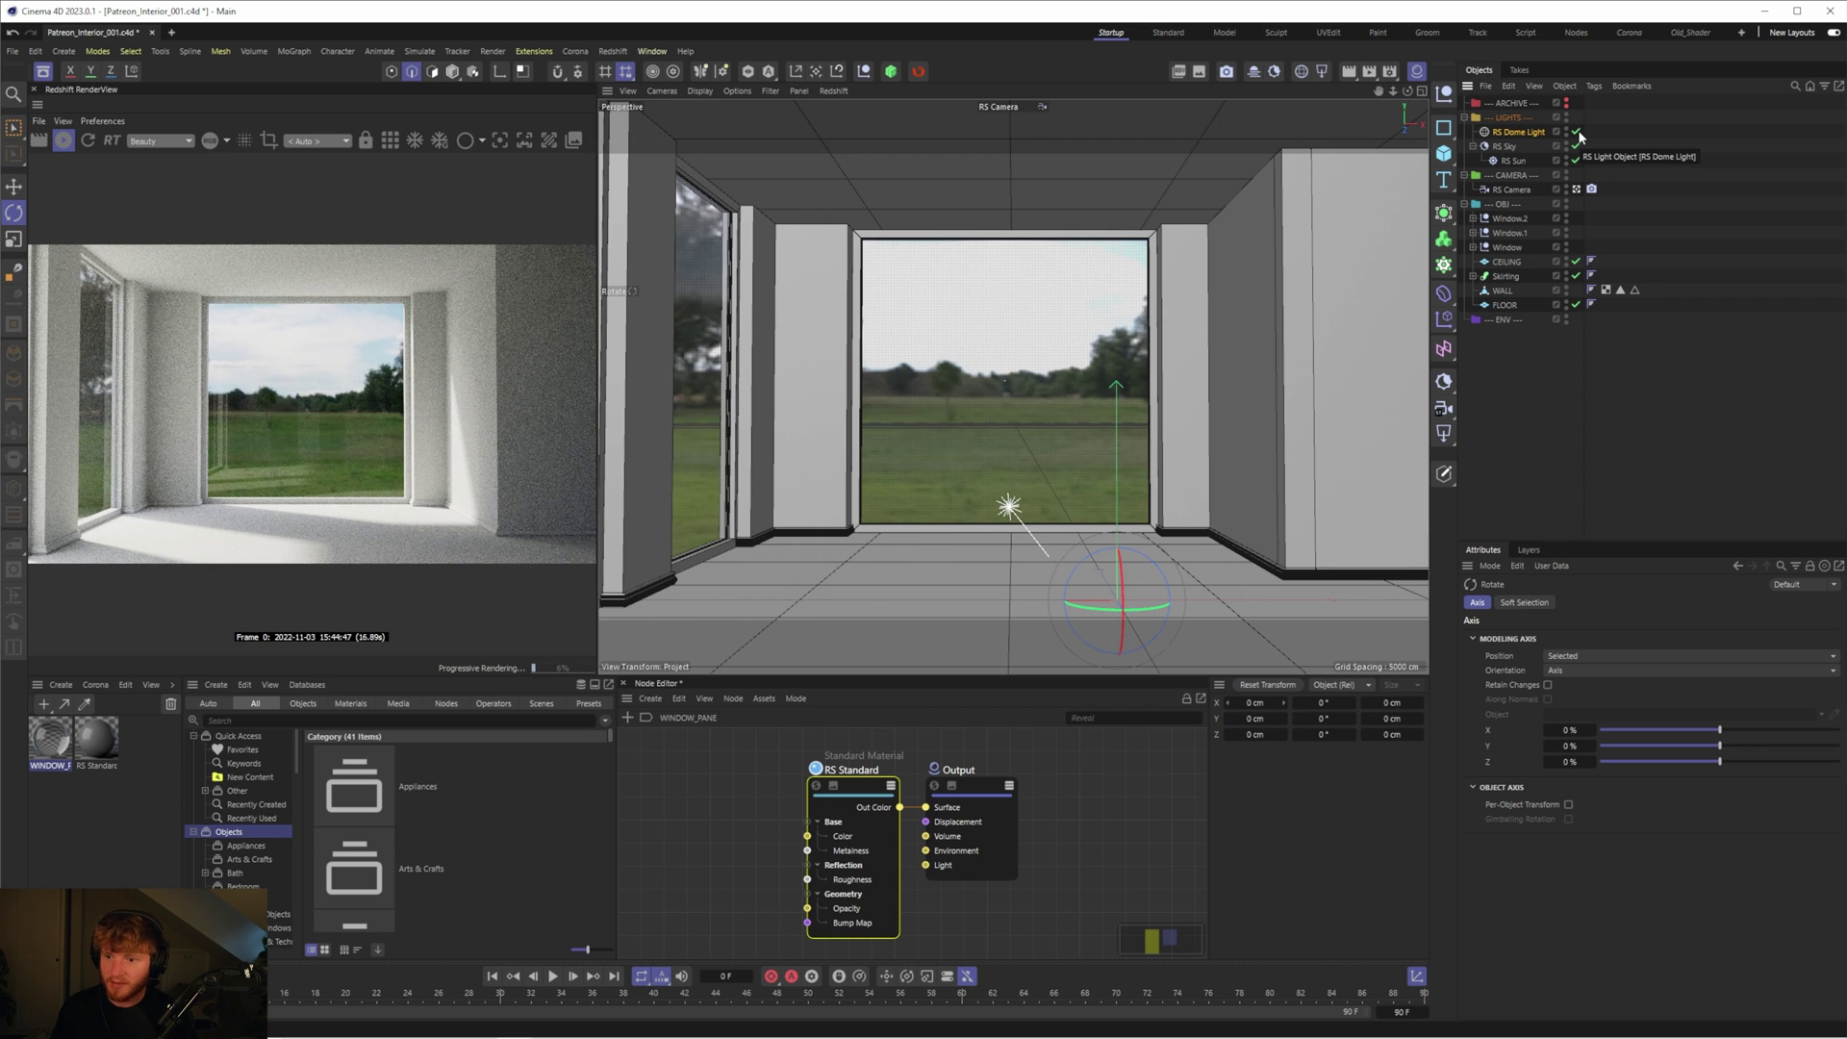
{"action": "left_click", "coordinate": [1576, 132]}
{"action": "left_click", "coordinate": [1575, 132]}
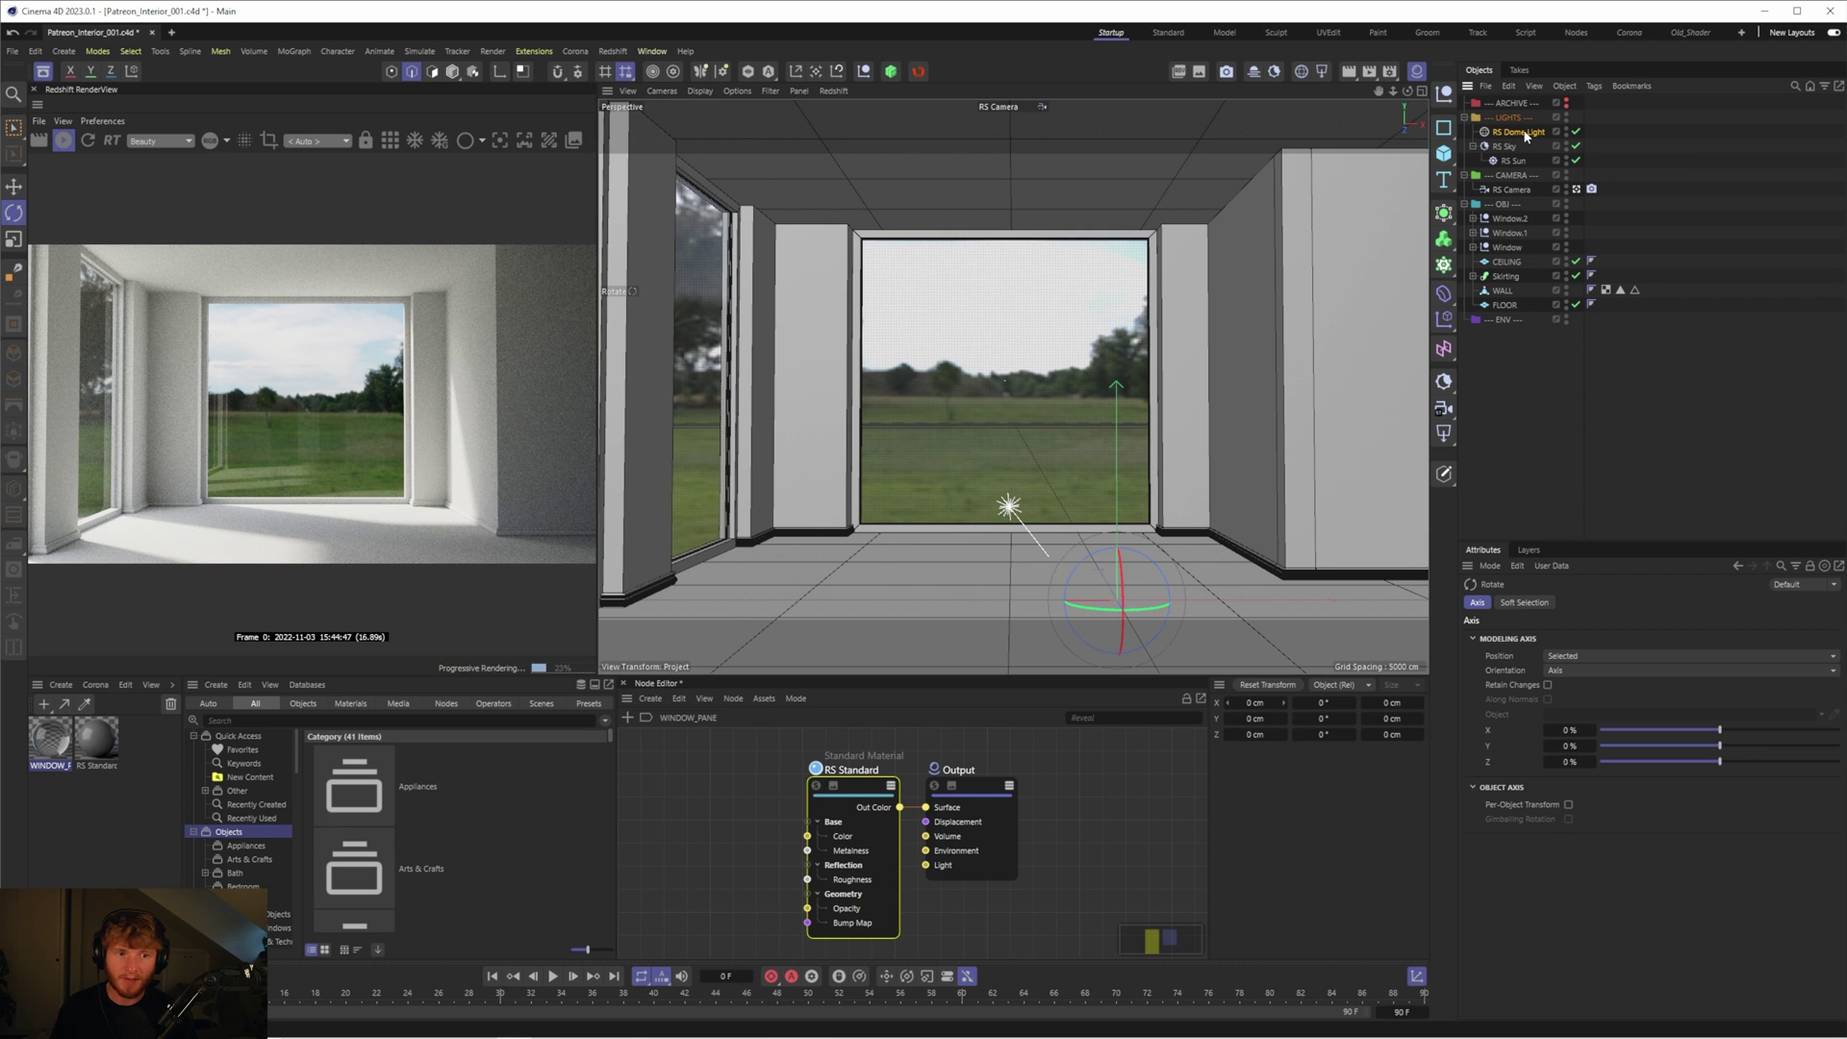
Turn off the dome light's Background and give RS Sky horizon height -1 and horizon blur 0.4
{"action": "left_click", "coordinate": [1575, 967]}
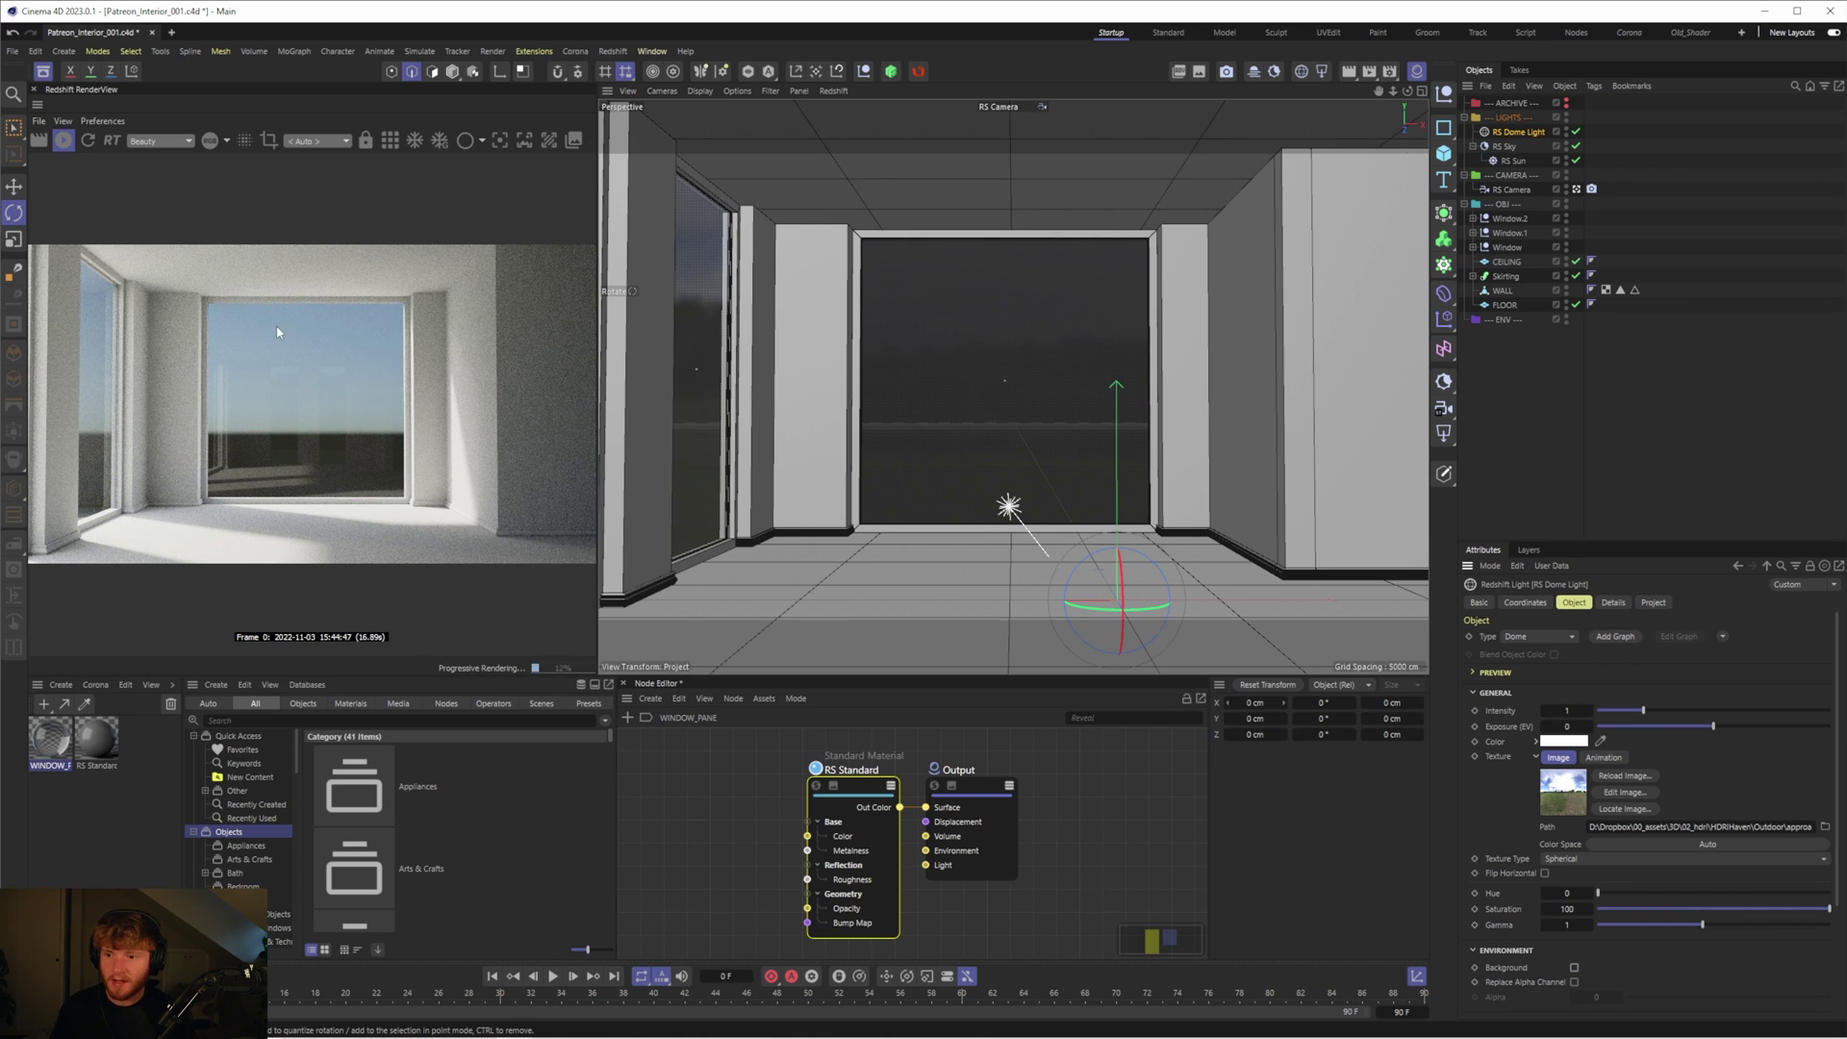
{"action": "left_click", "coordinate": [1504, 146]}
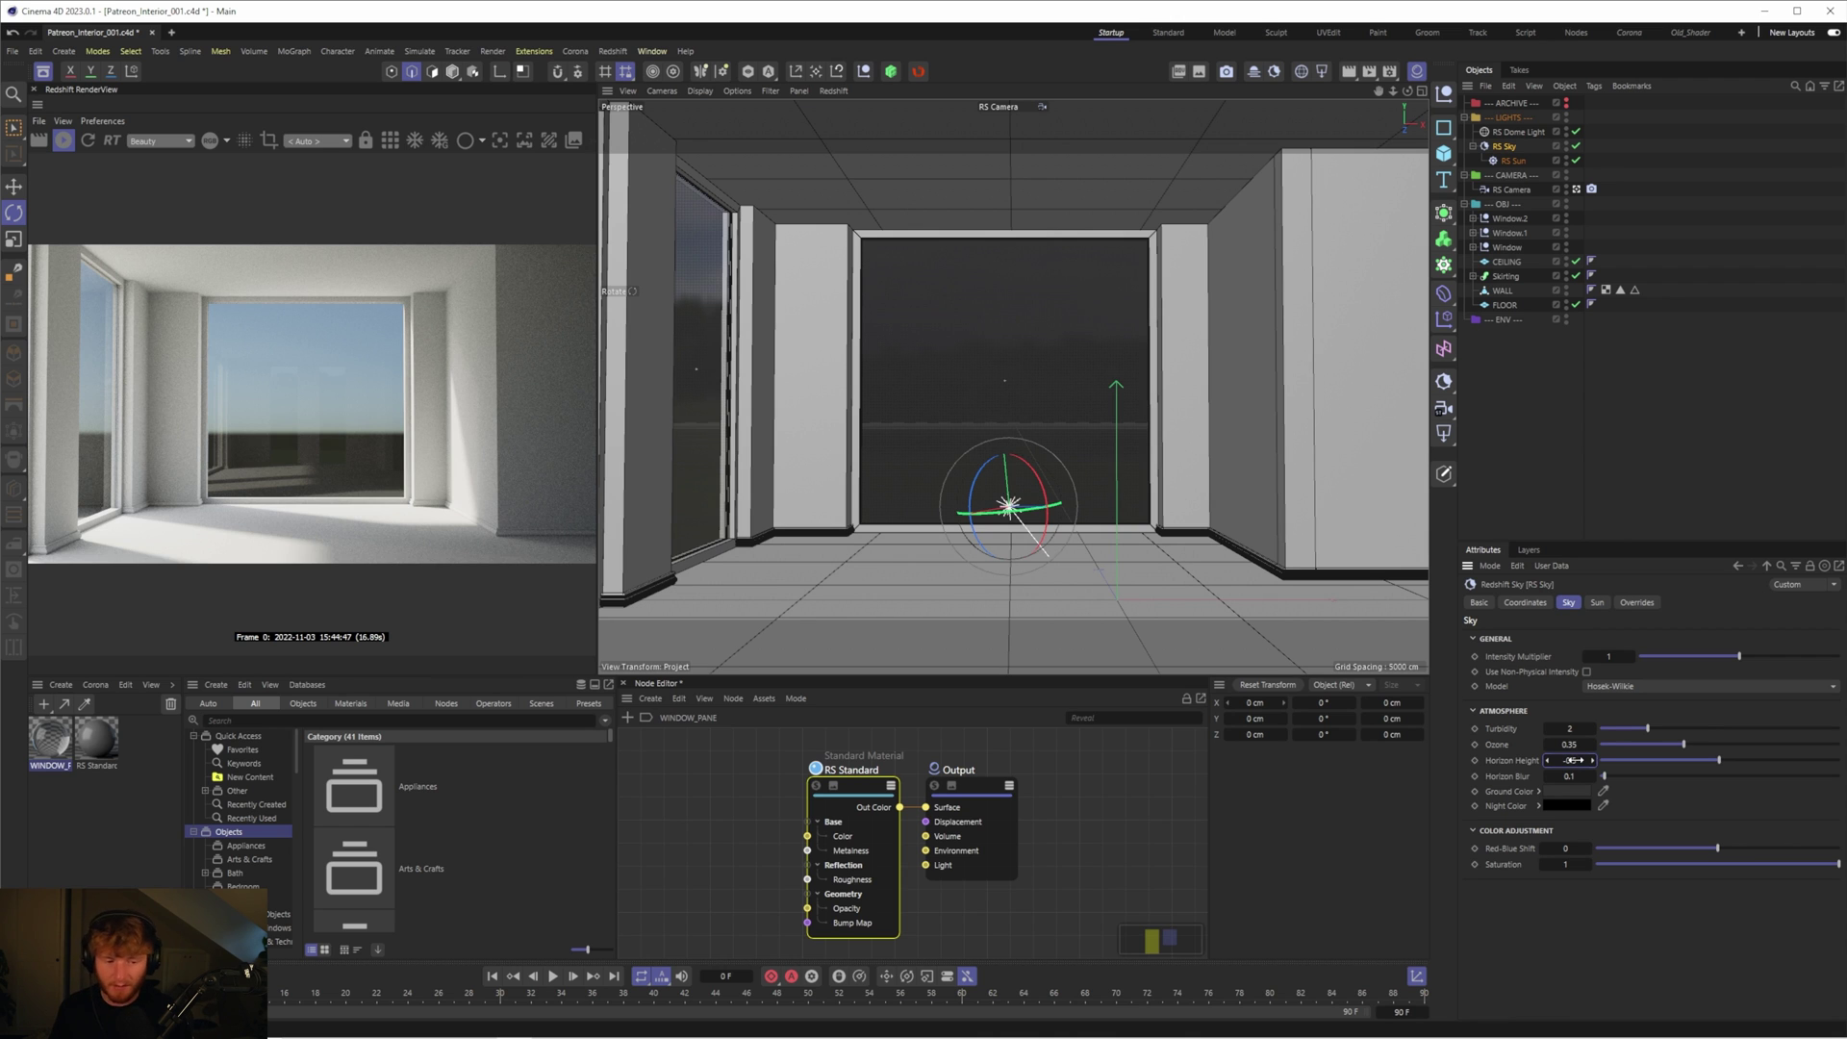
{"action": "left_click", "coordinate": [1572, 760]}
{"action": "key", "text": "BackSpace"}
{"action": "type", "text": "1"}
{"action": "key", "text": "Return"}
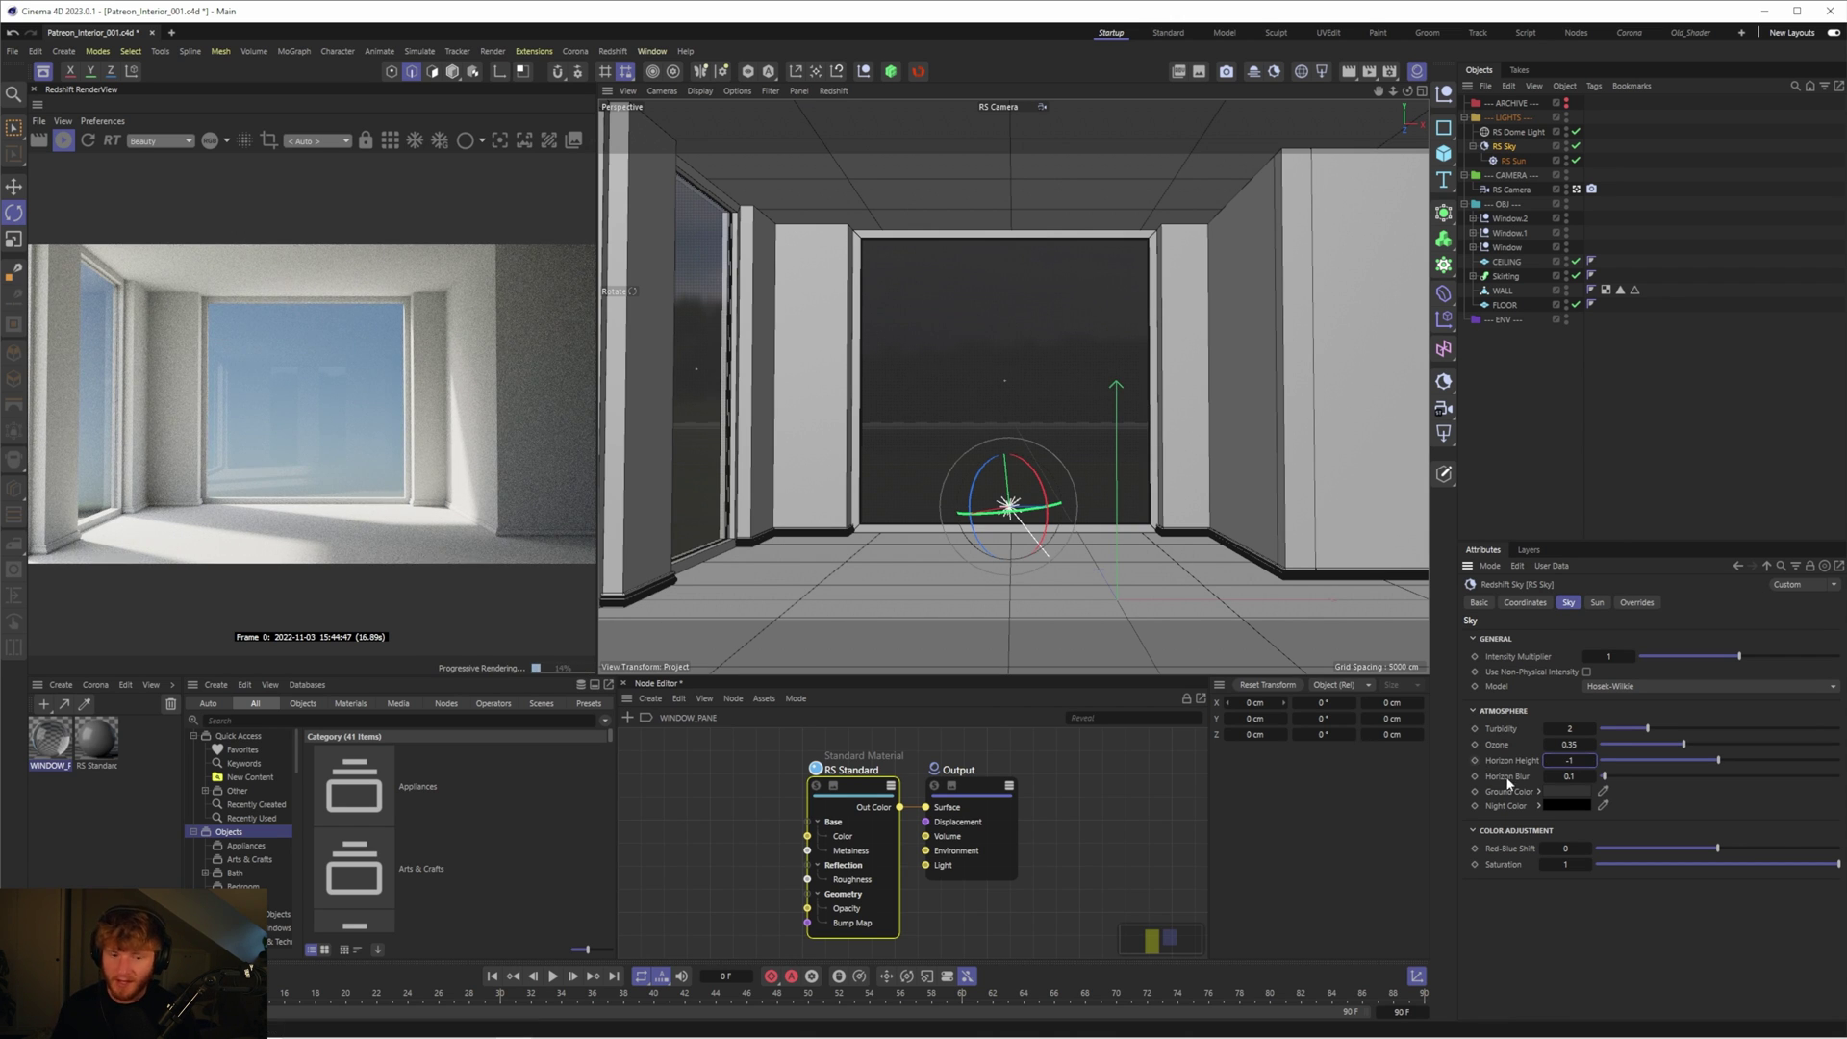
{"action": "double_click", "coordinate": [1569, 776]}
{"action": "type", "text": "0.4"}
{"action": "key", "text": "Return"}
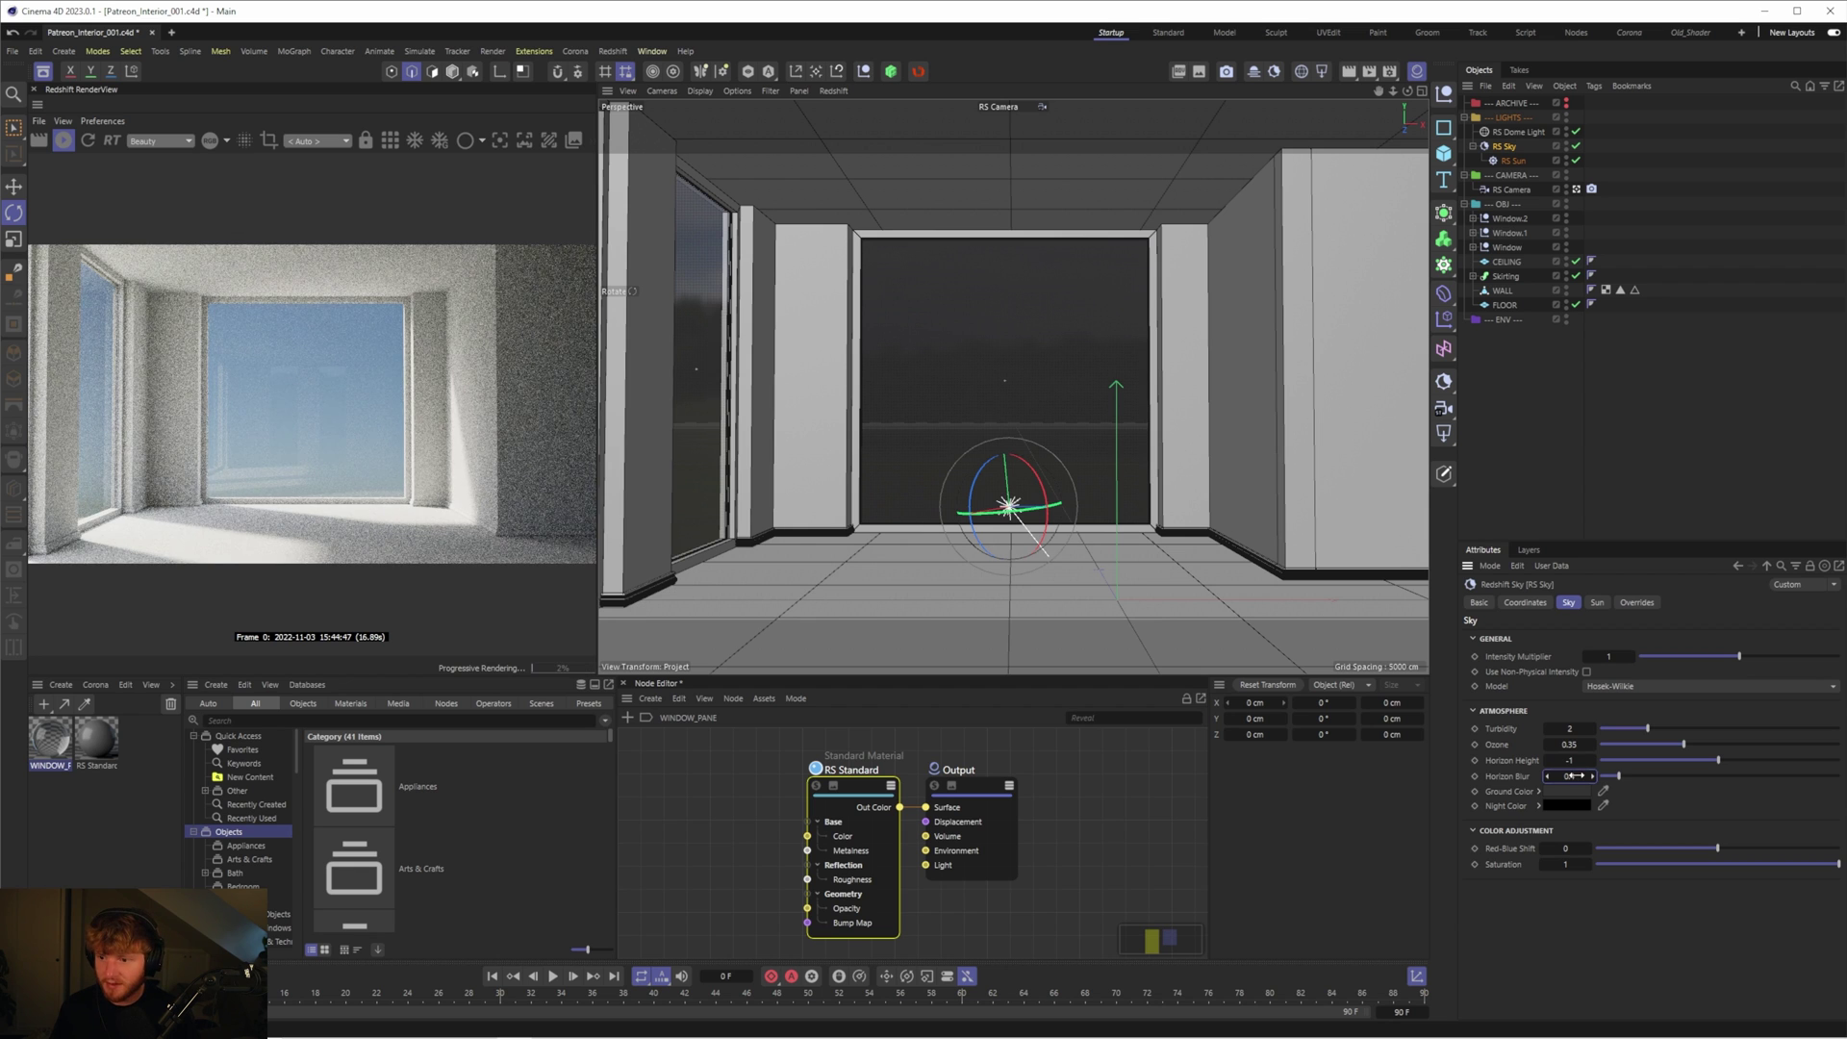
{"action": "left_click", "coordinate": [1506, 400]}
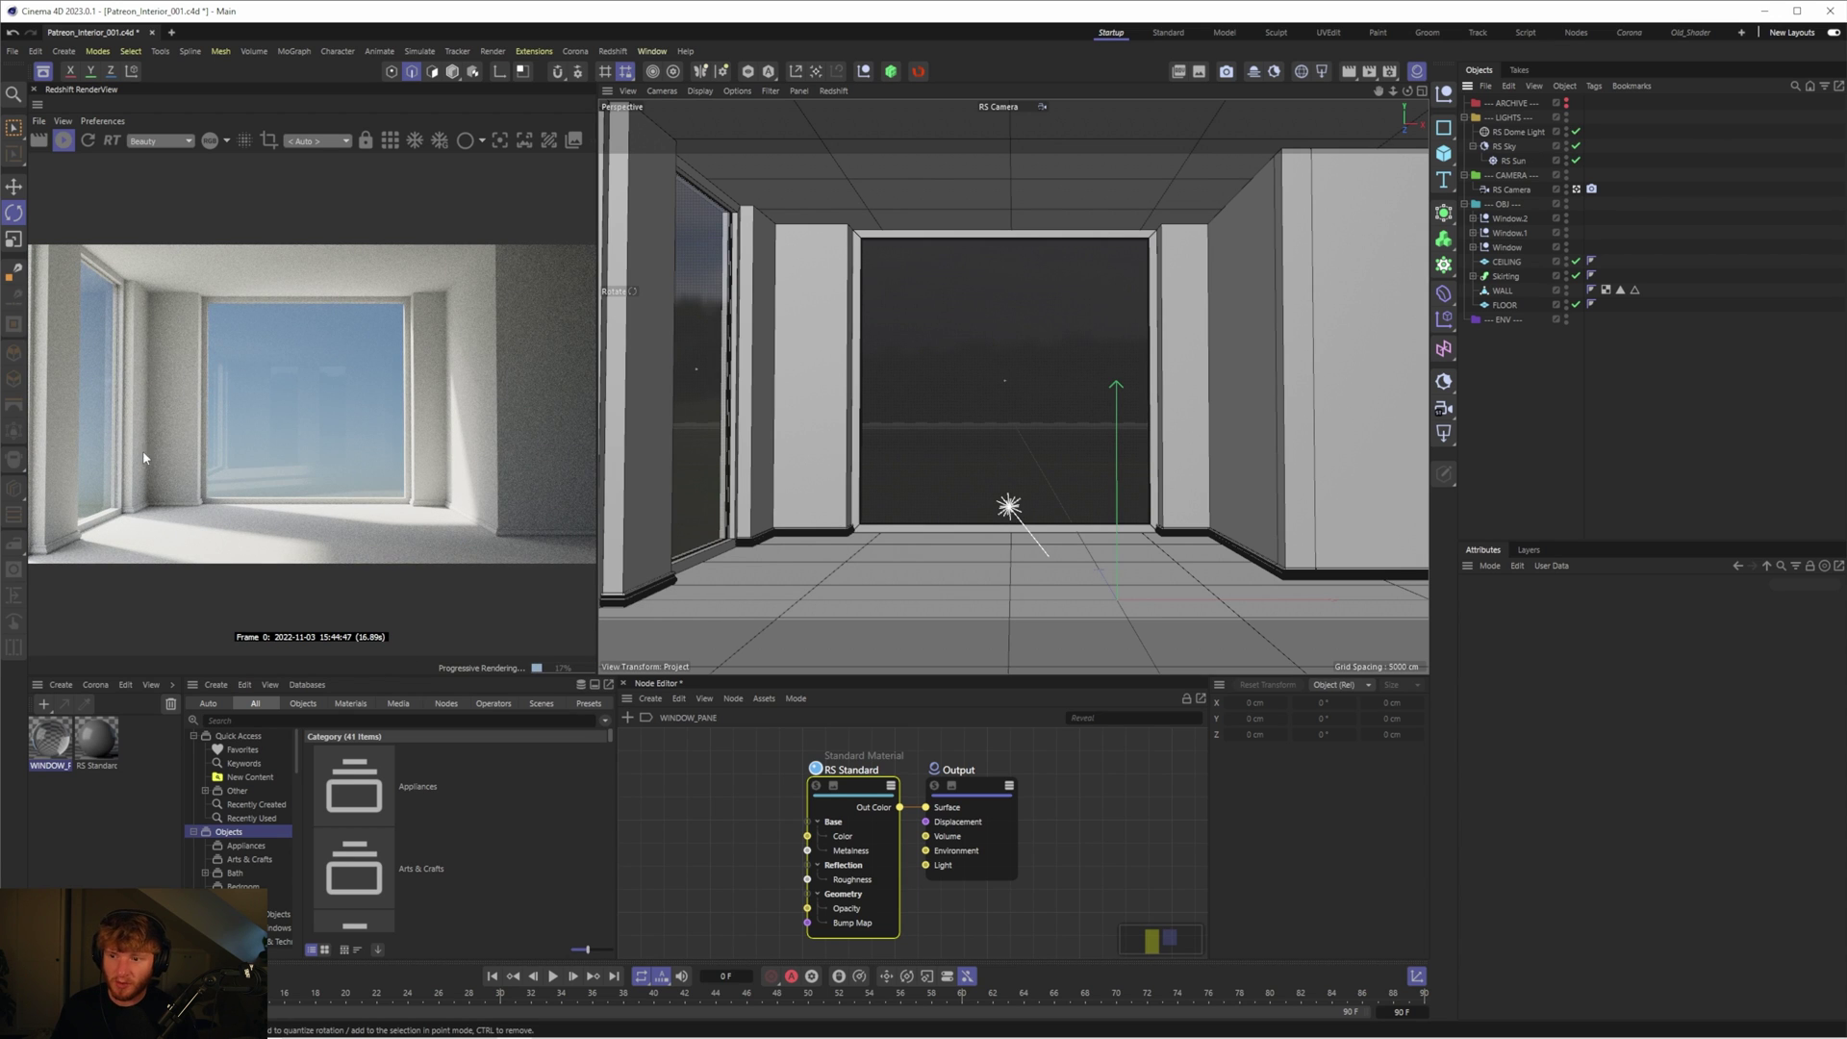
Toggle the dome light to compare, disable RS Sky and RS Sun, and widen the RenderView
{"action": "left_click", "coordinate": [1575, 131]}
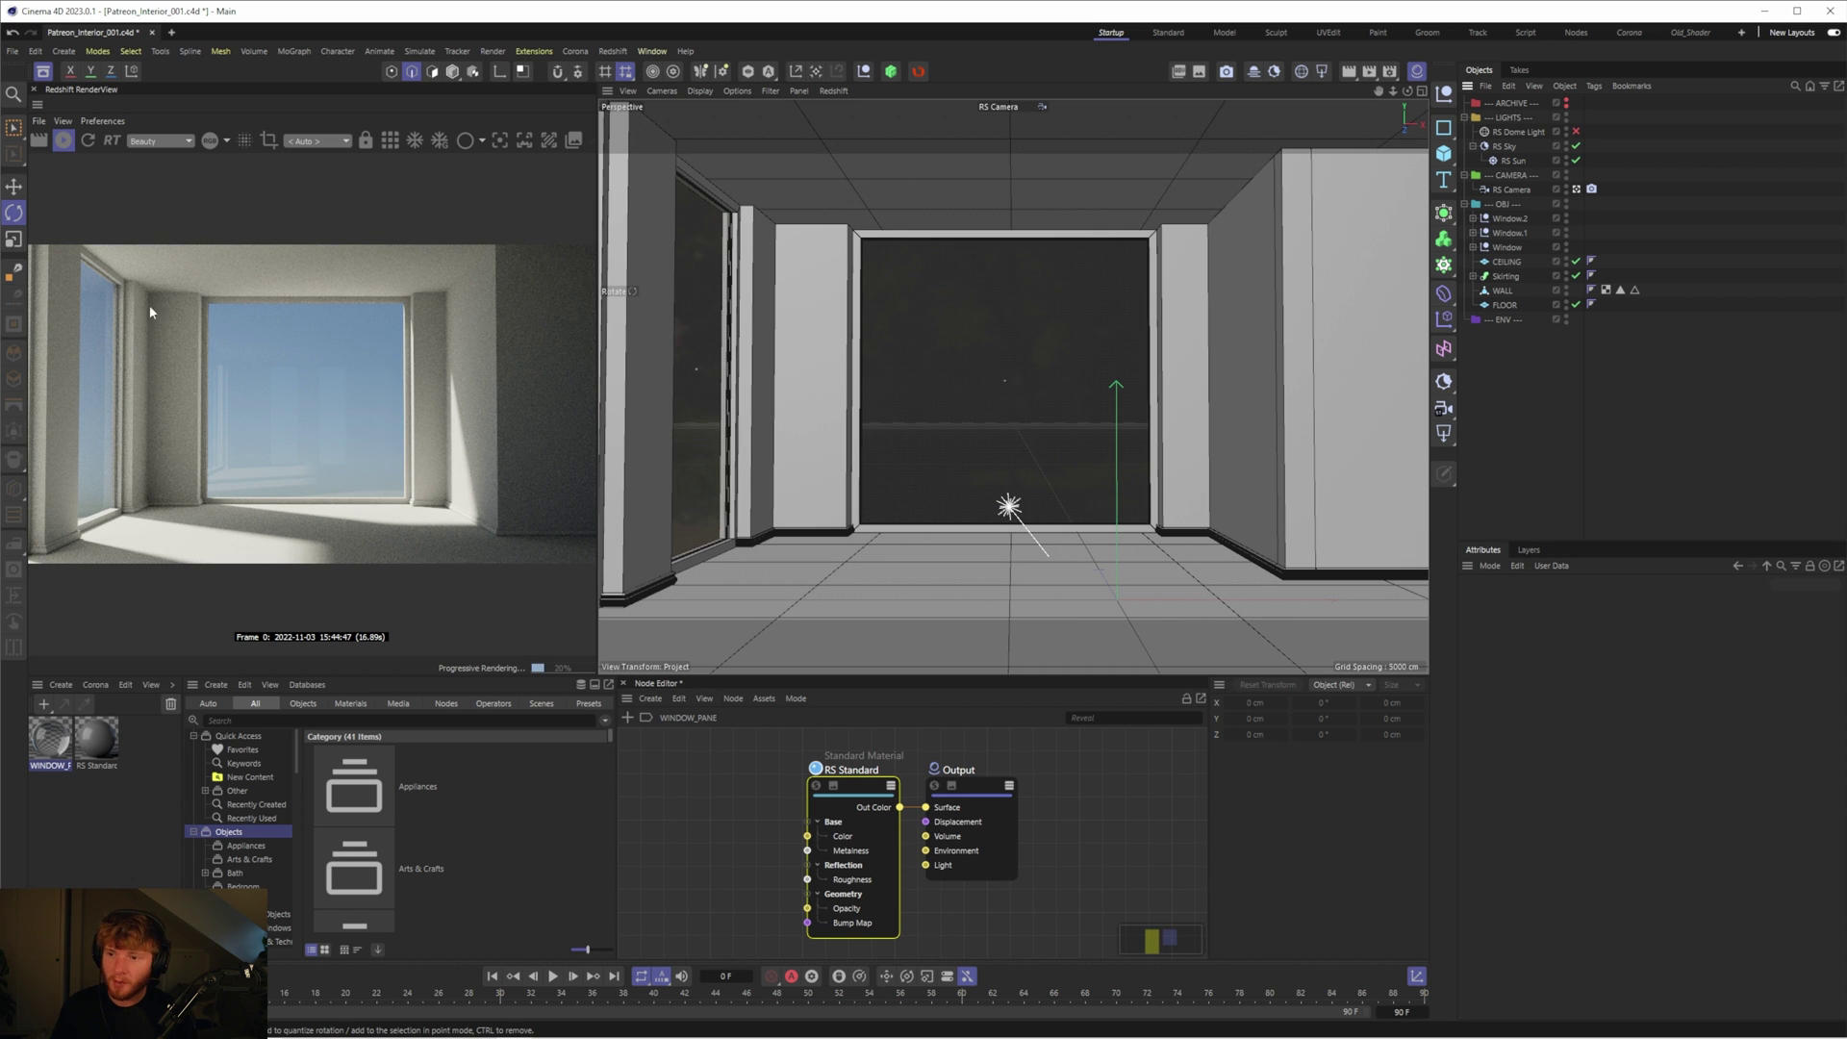
{"action": "left_click", "coordinate": [1575, 132]}
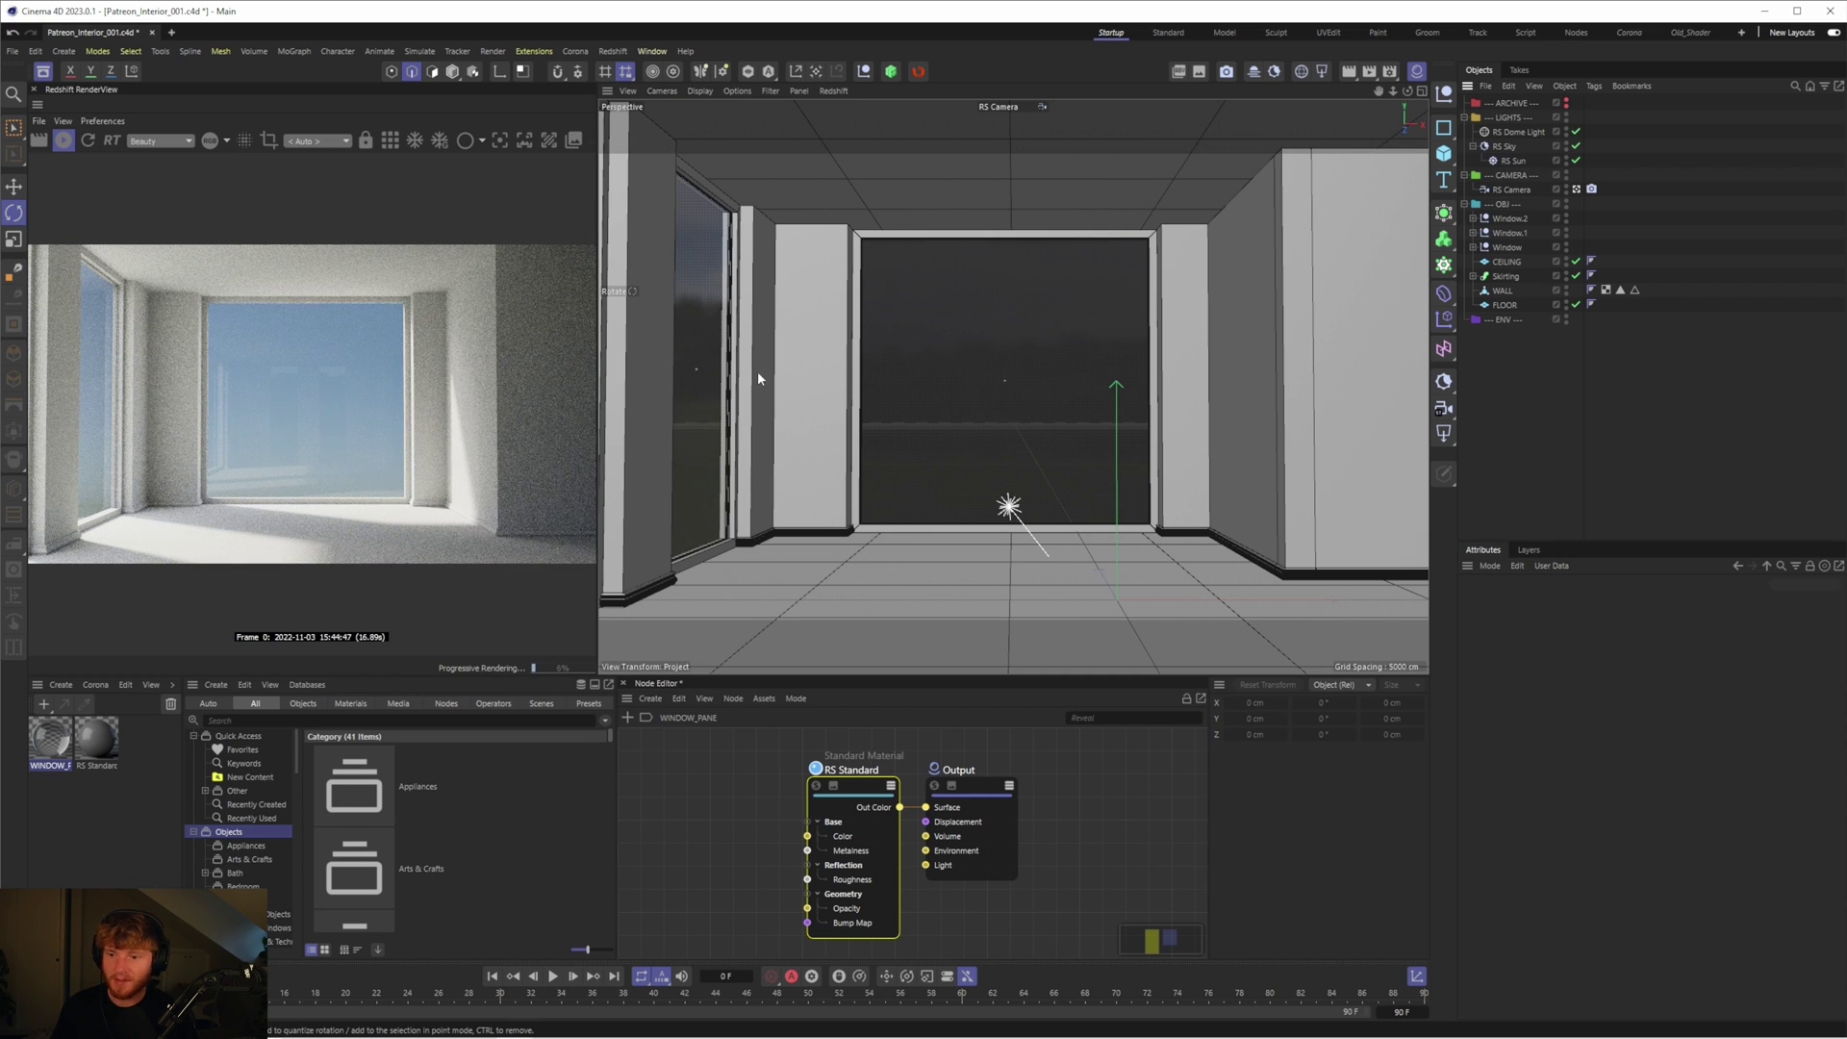
{"action": "left_click", "coordinate": [1576, 147]}
{"action": "left_click", "coordinate": [1576, 160]}
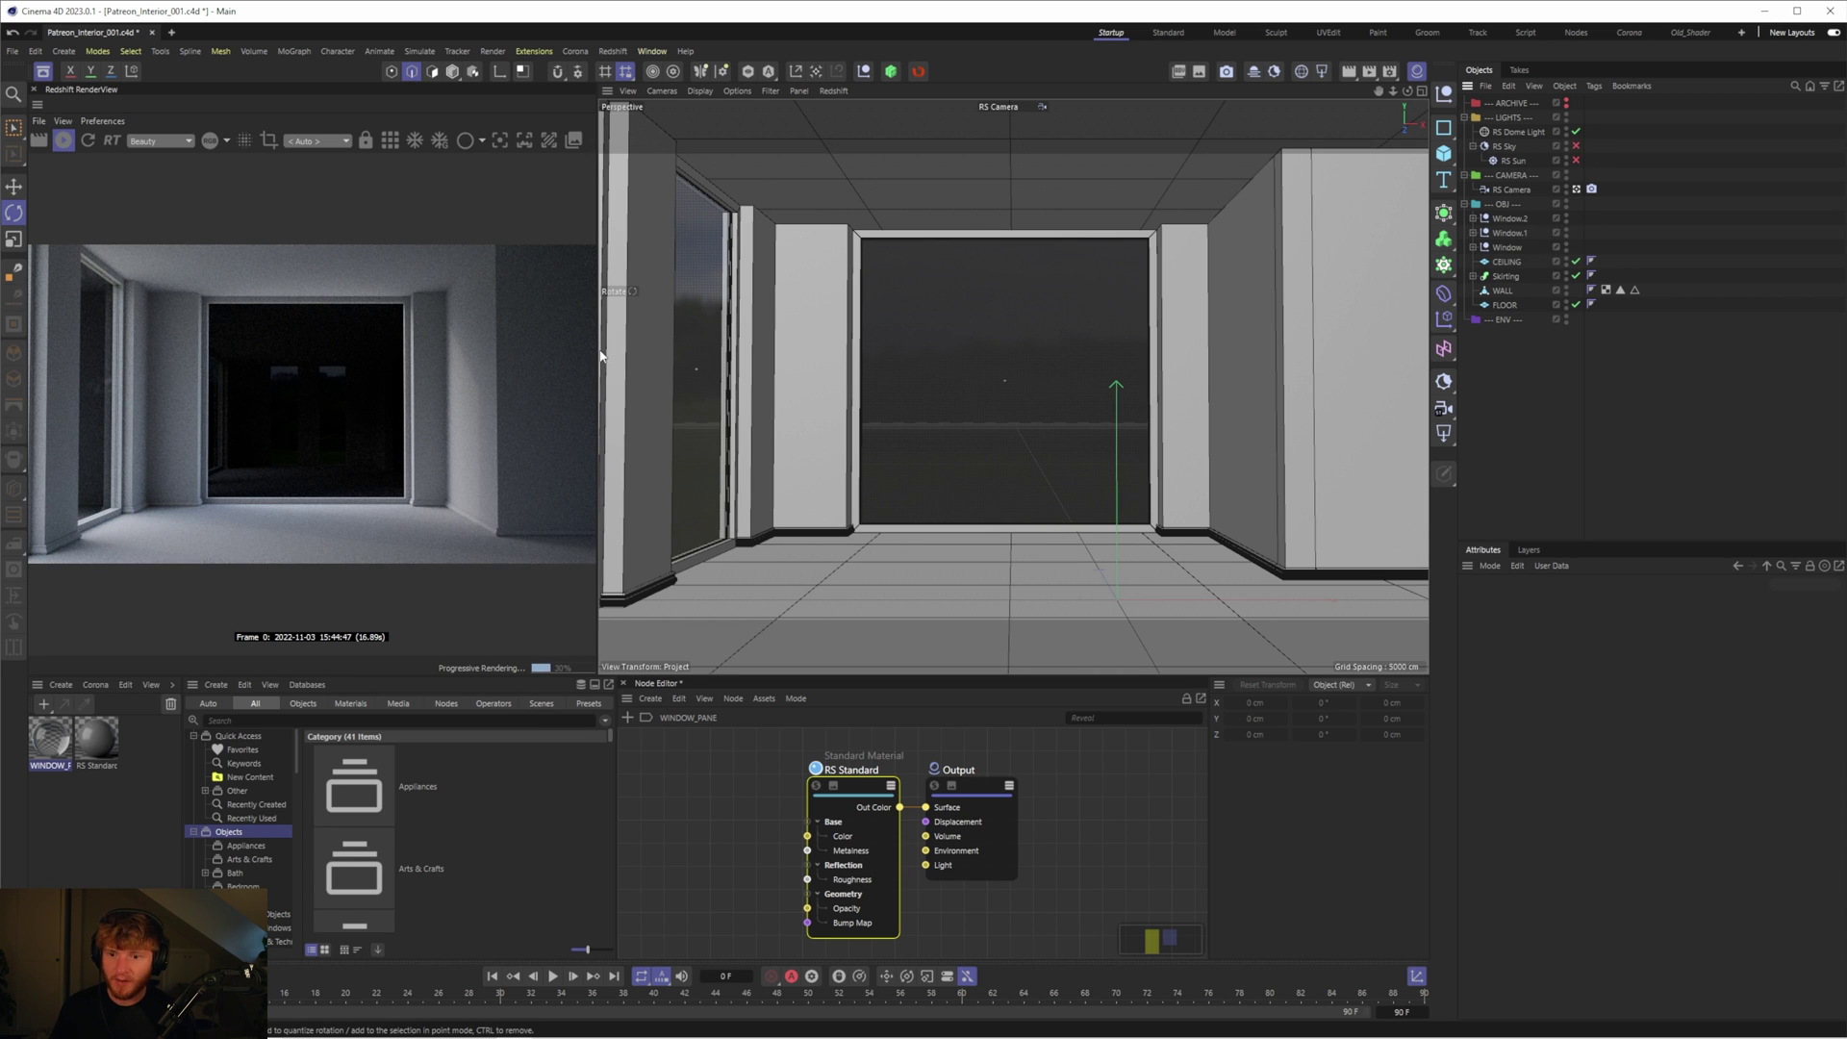
{"action": "left_click_drag", "start_coordinate": [600, 356], "coordinate": [779, 352]}
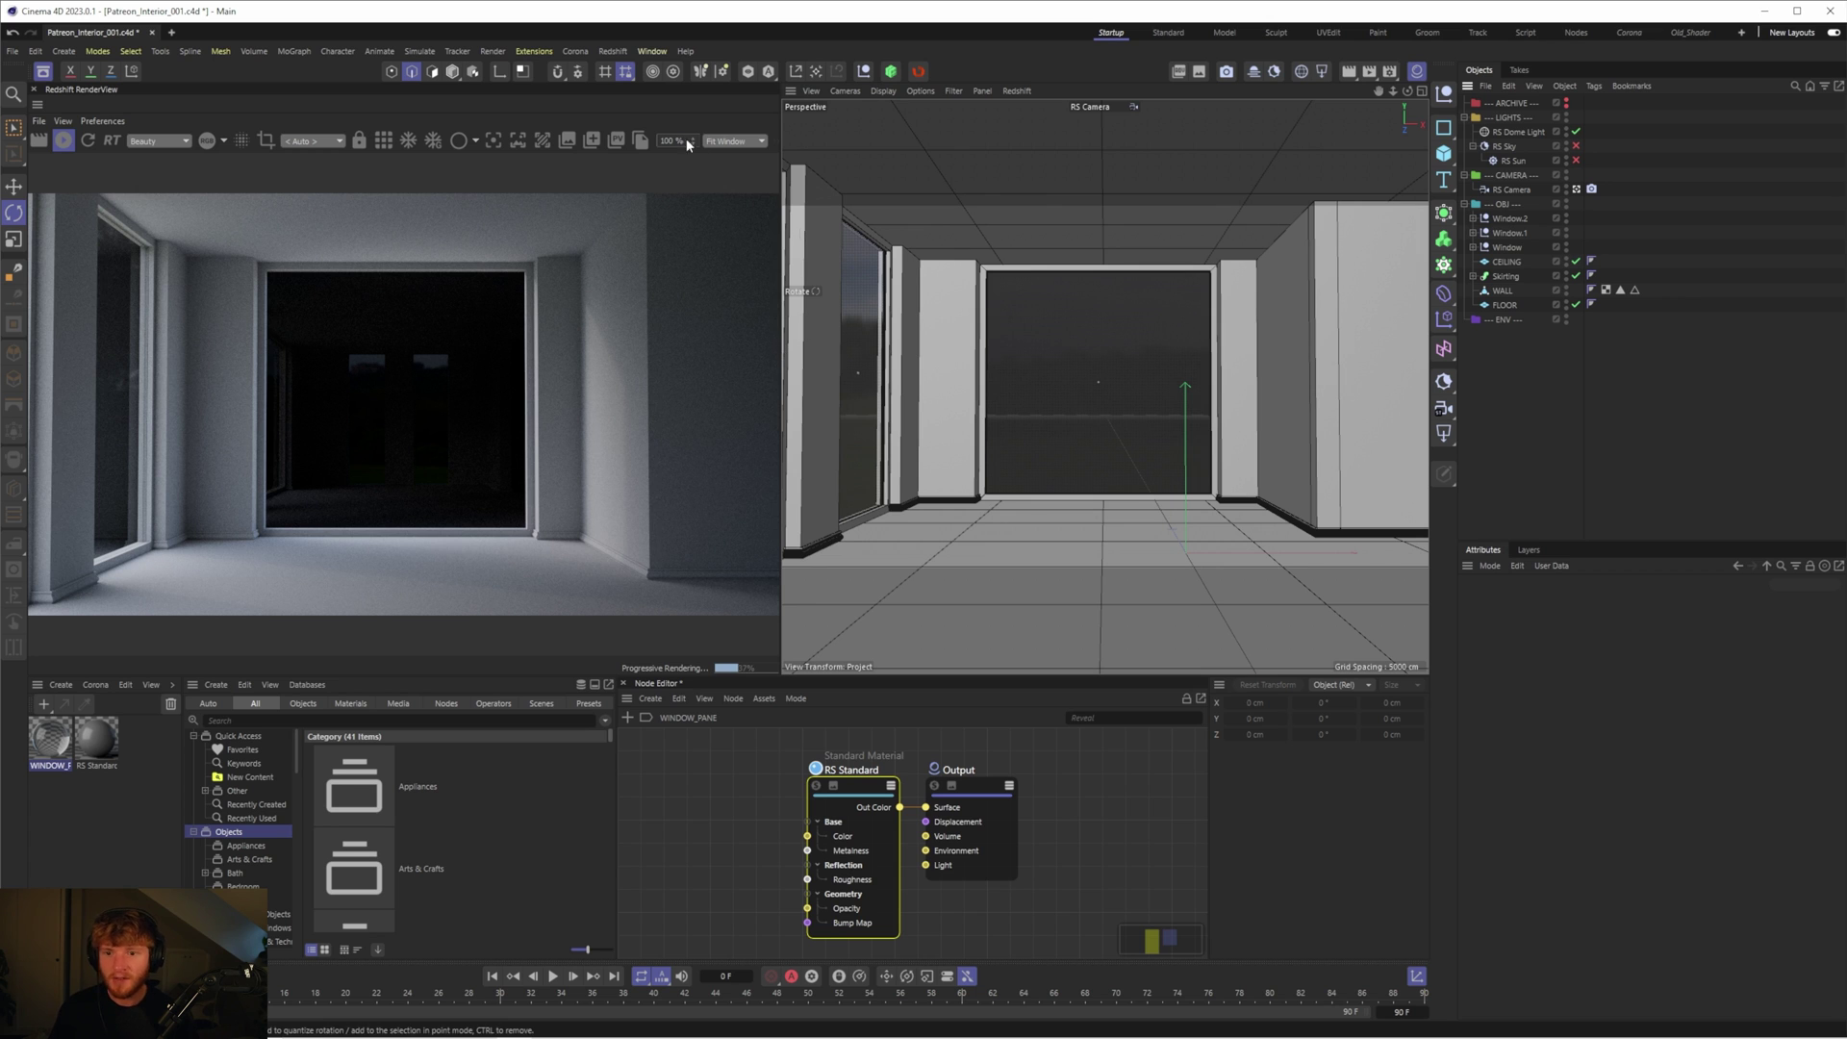
Enable Photographic Exposure in the RenderView post-effects, toggling it to compare
{"action": "left_click", "coordinate": [774, 145]}
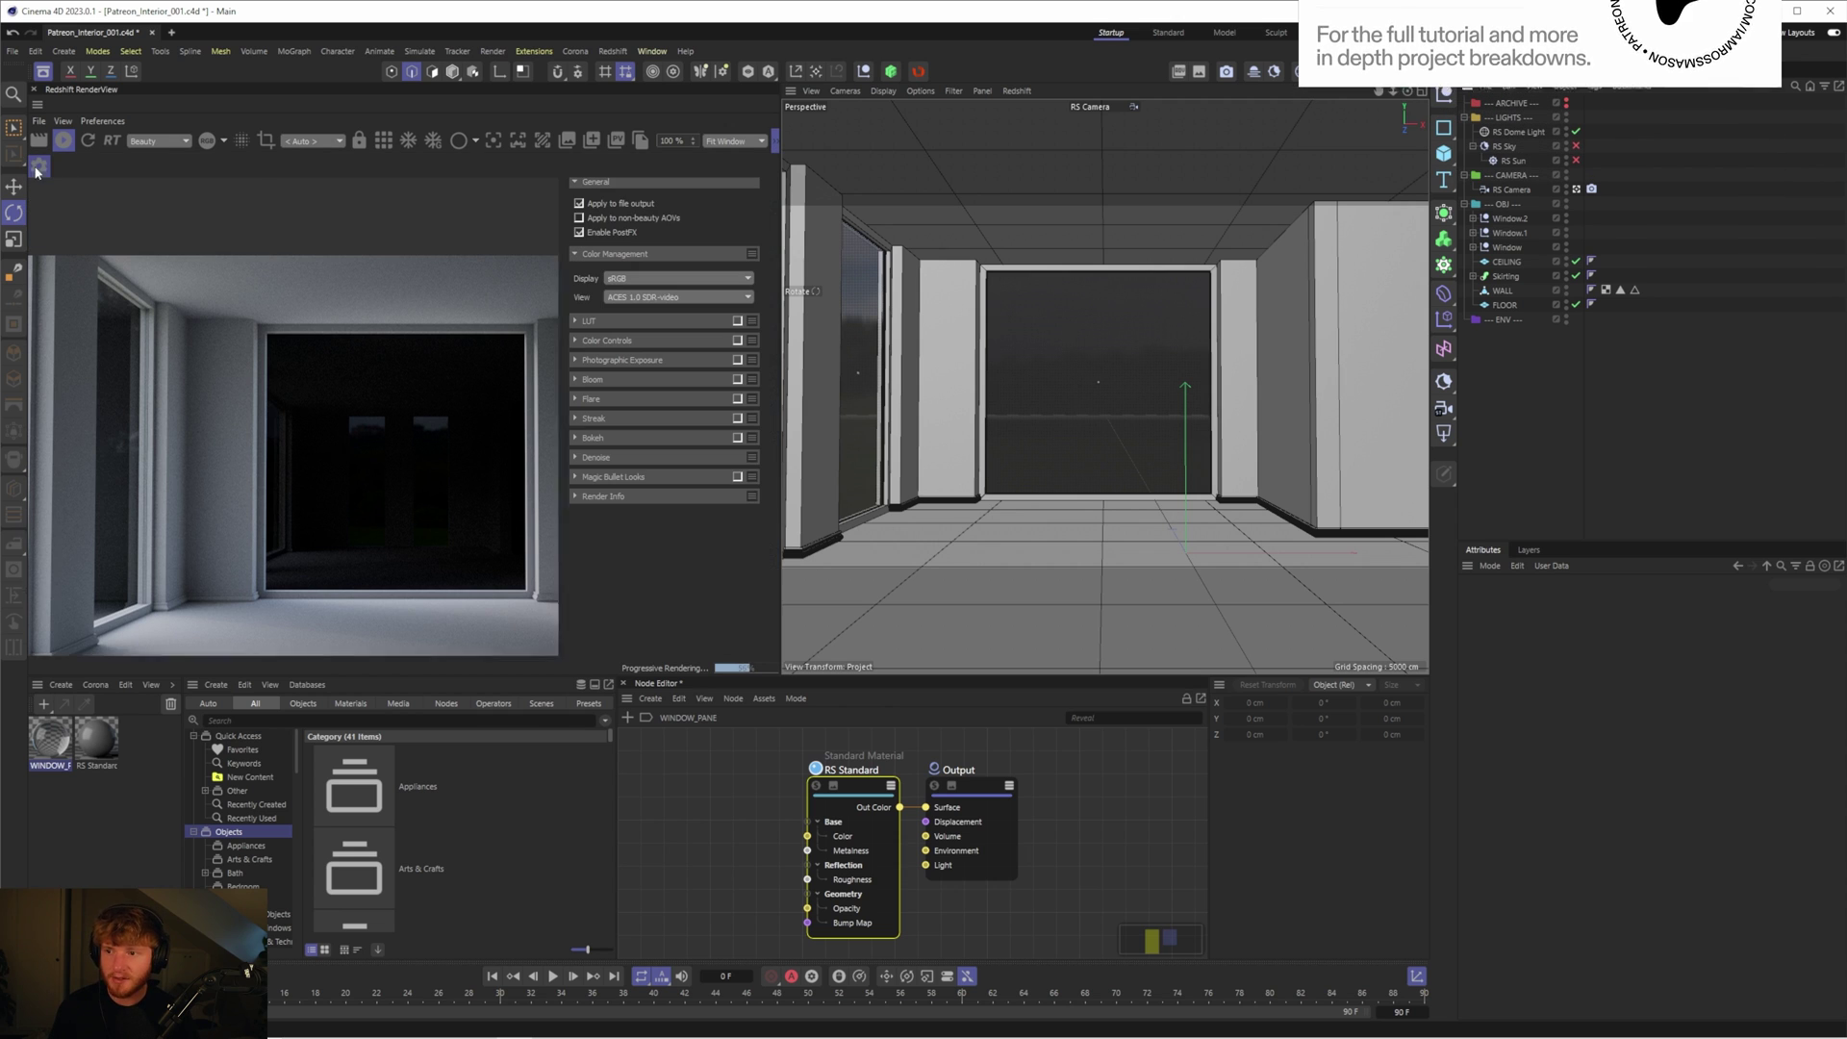
{"action": "left_click_drag", "start_coordinate": [778, 406], "coordinate": [987, 390]}
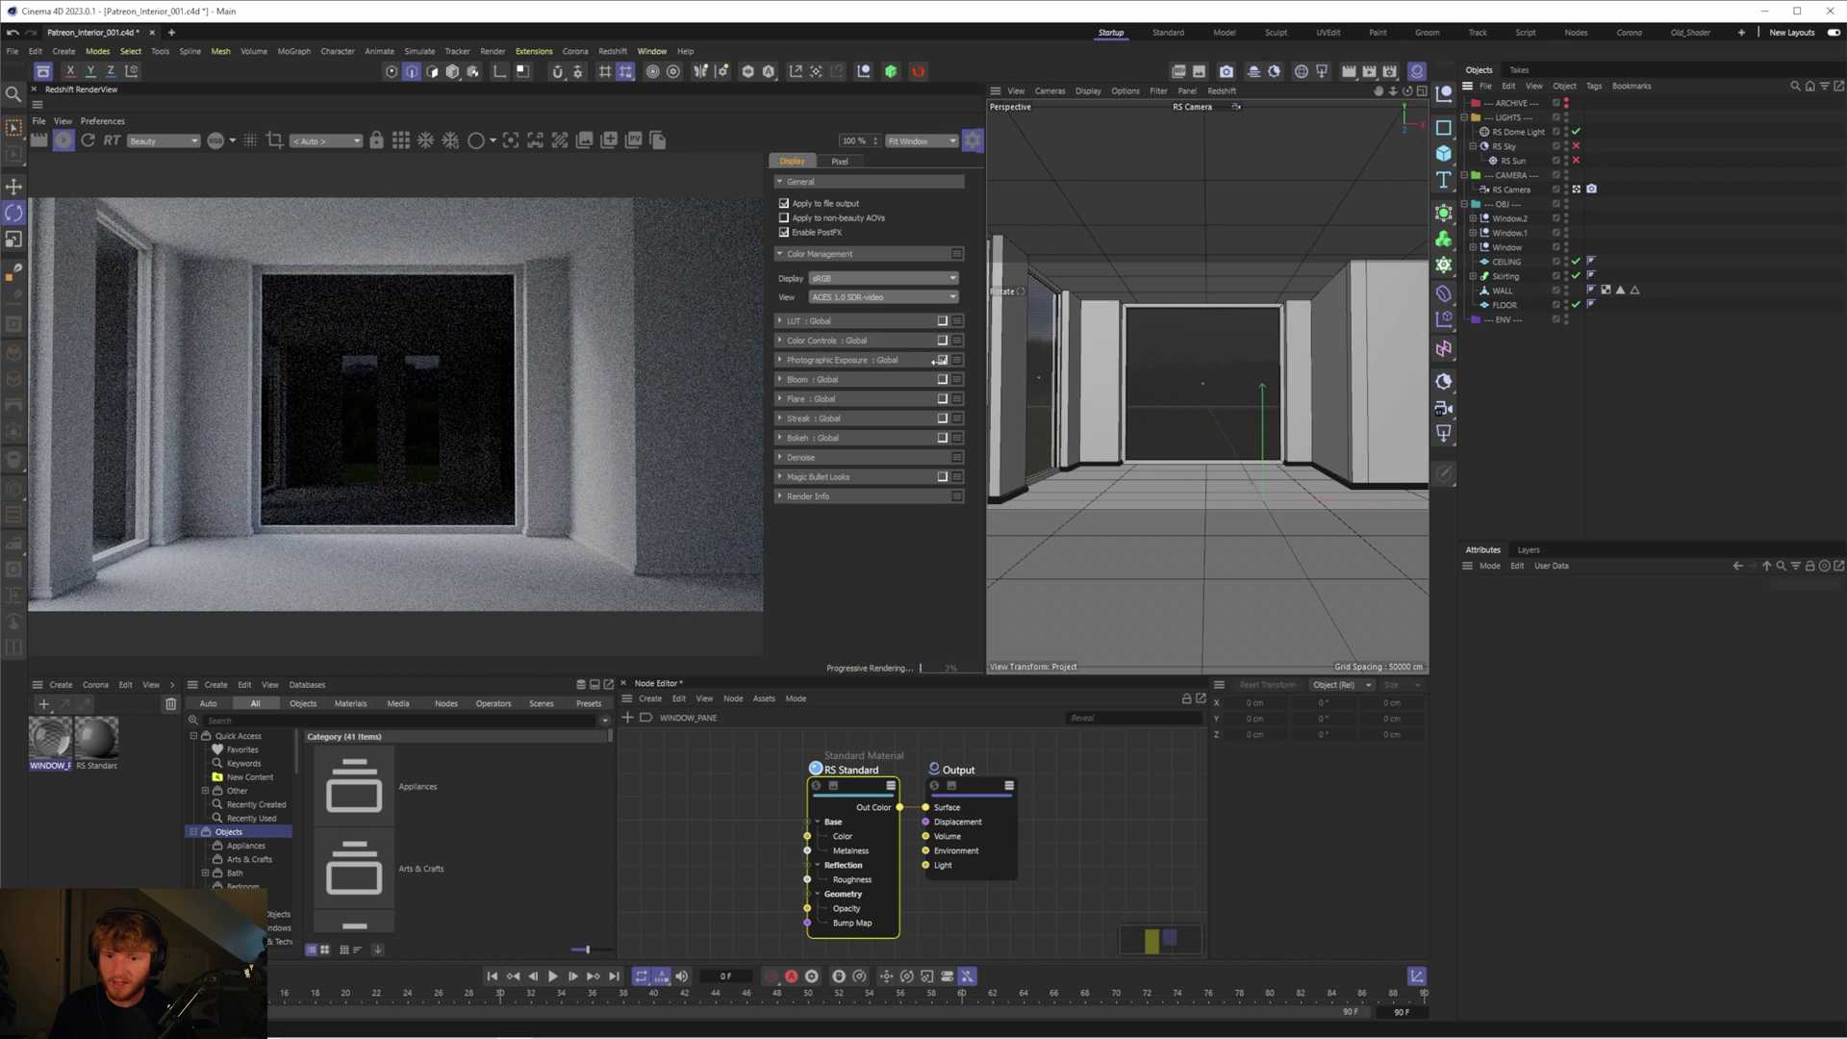
{"action": "left_click", "coordinate": [942, 359]}
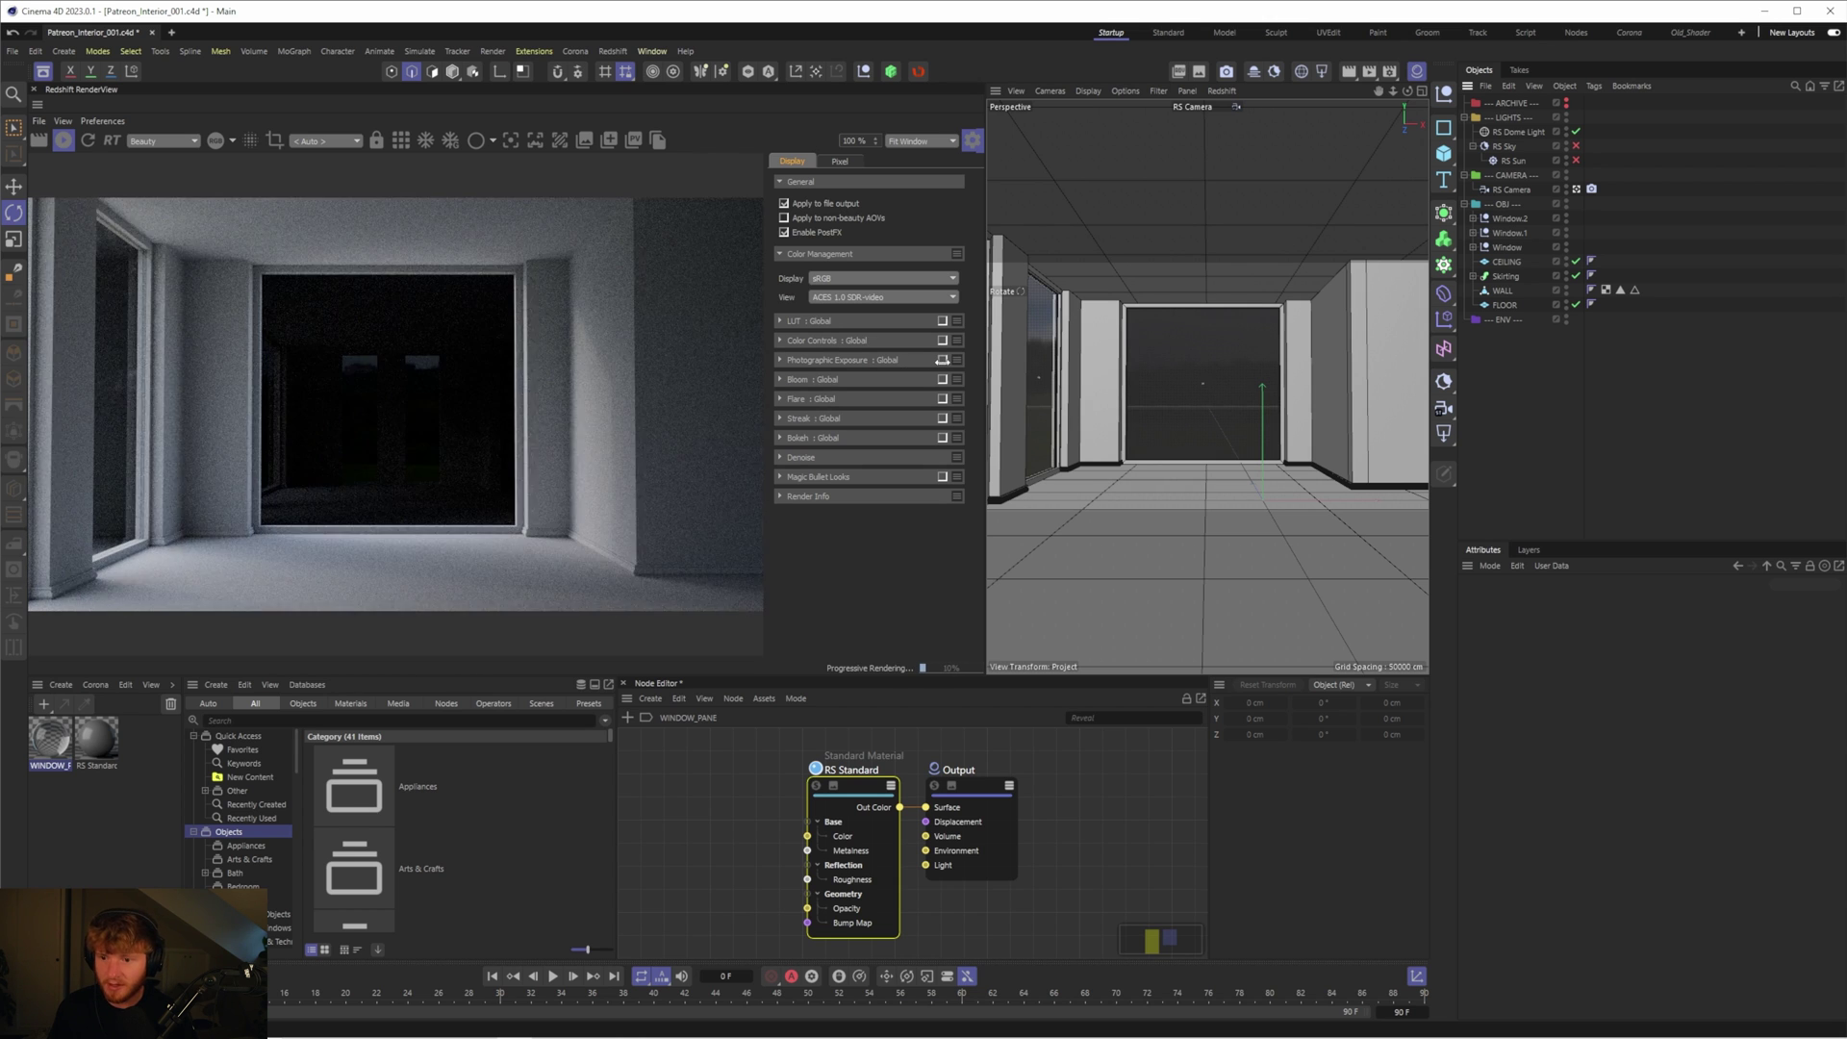
{"action": "left_click", "coordinate": [943, 360]}
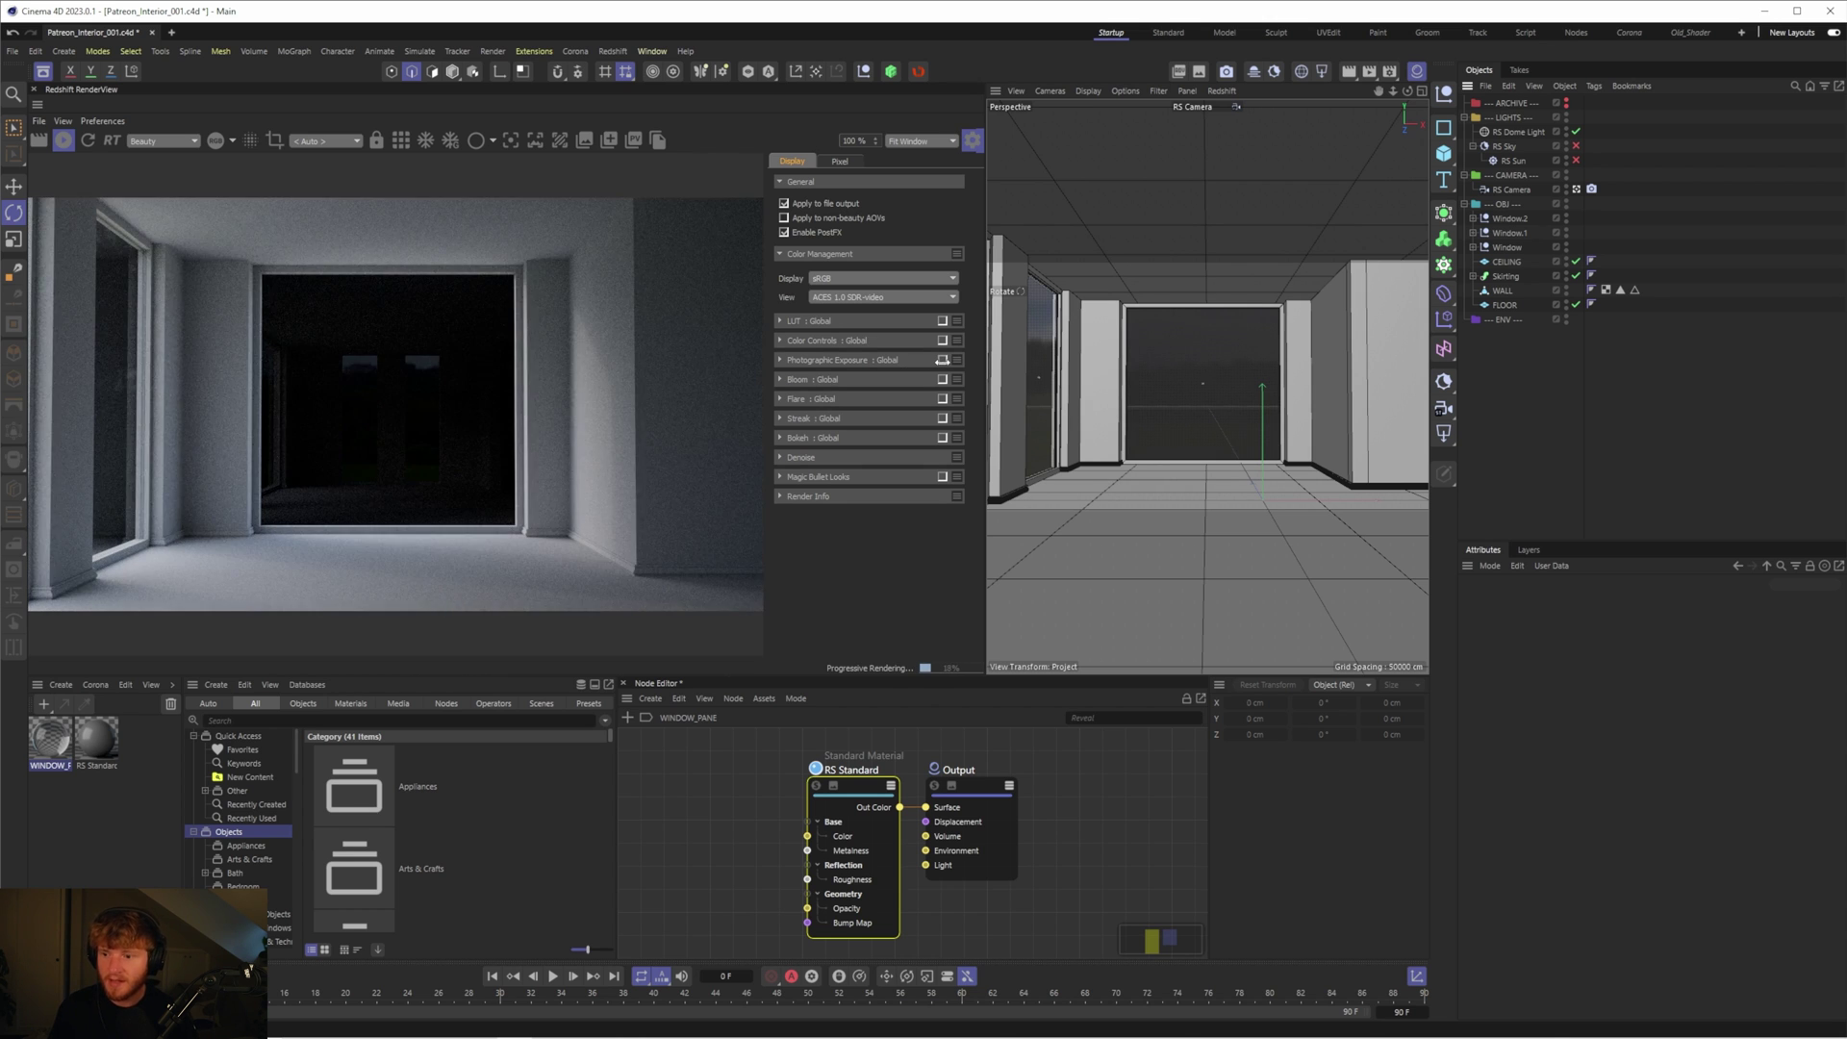
{"action": "left_click", "coordinate": [942, 360]}
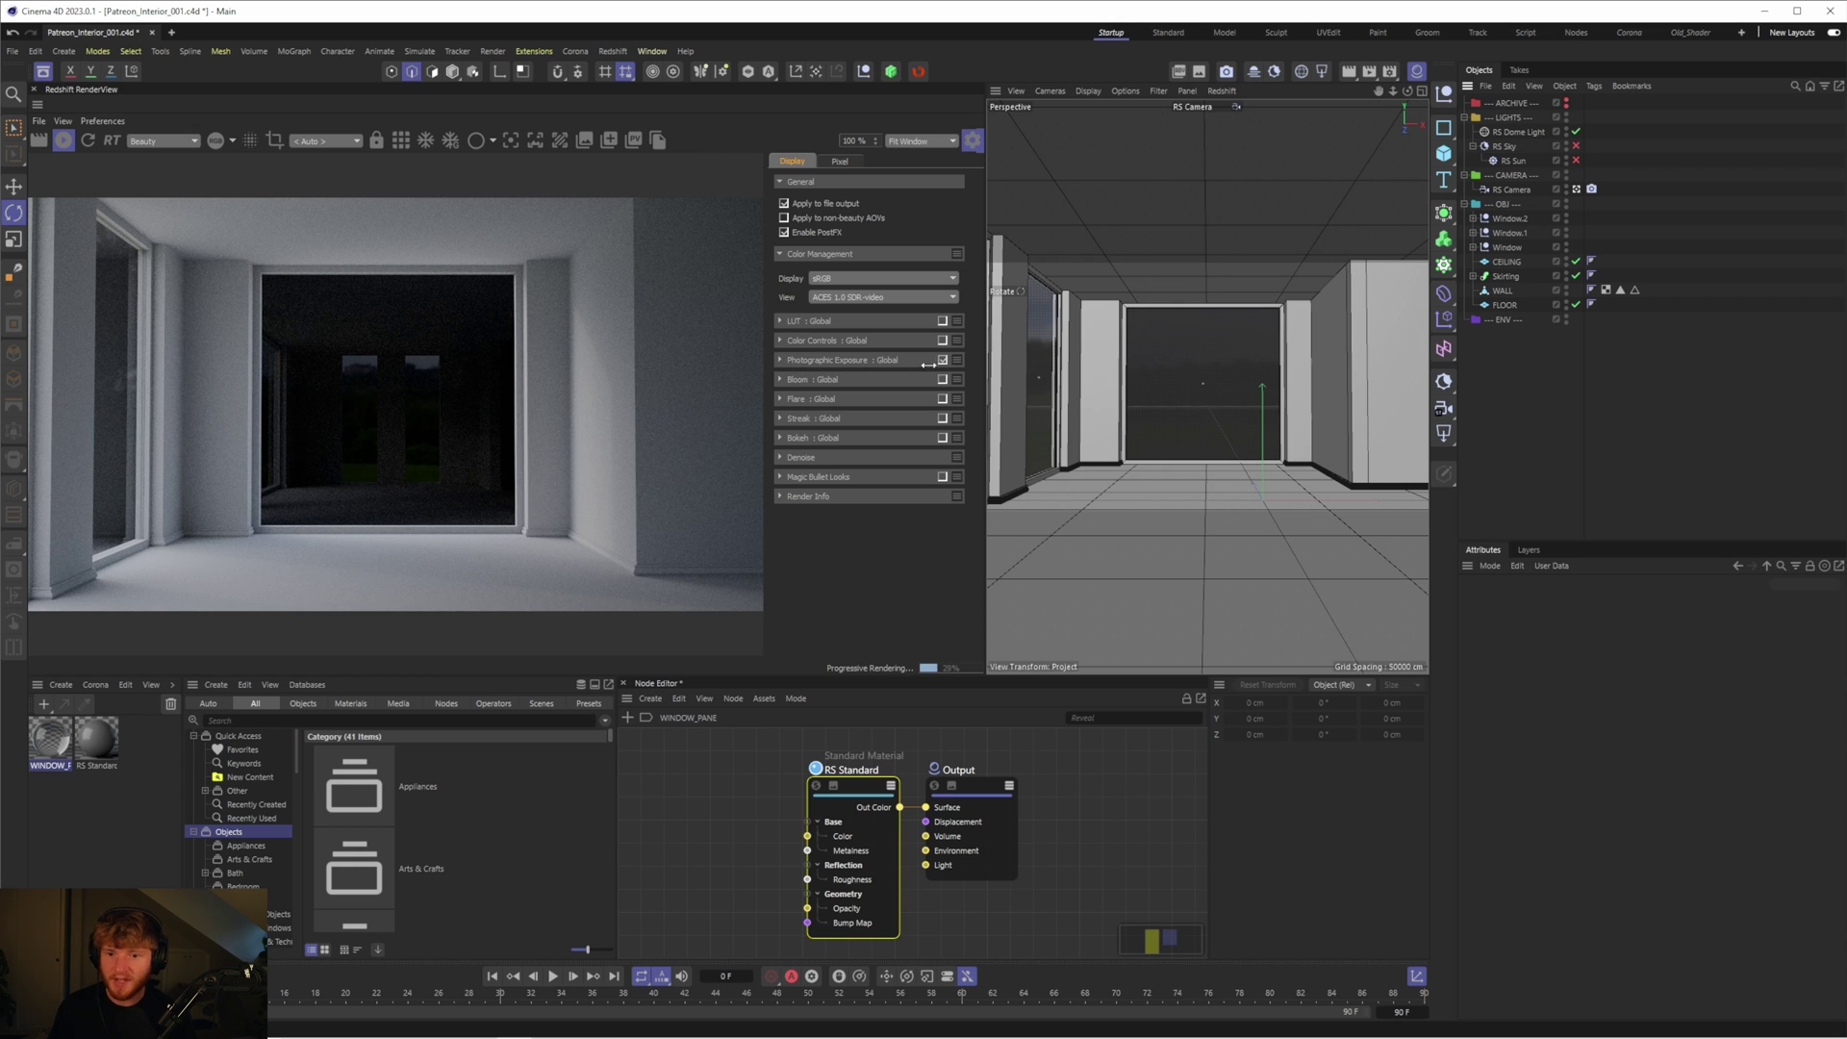
{"action": "left_click", "coordinate": [942, 360]}
{"action": "left_click", "coordinate": [943, 360]}
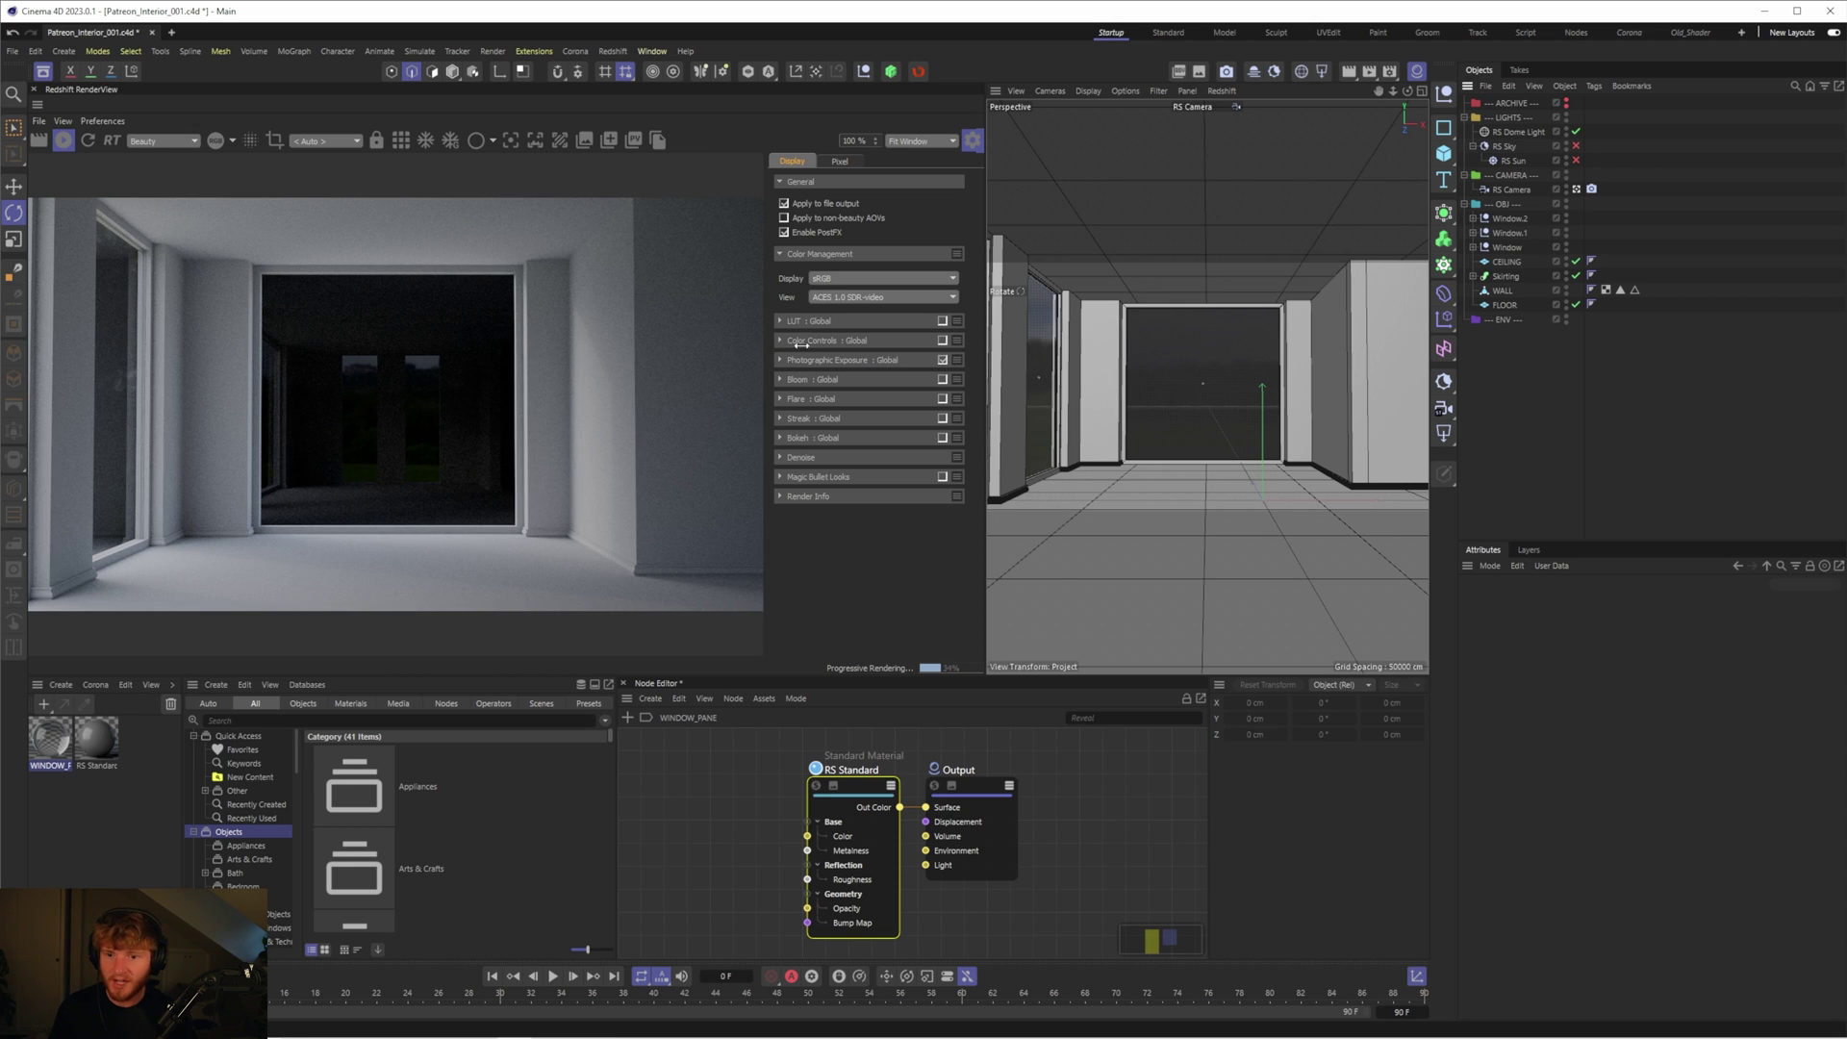
Set the f-stop to 6.4 and allowed overexposure to 0.4, then compare with exposure off
{"action": "left_click", "coordinate": [781, 359]}
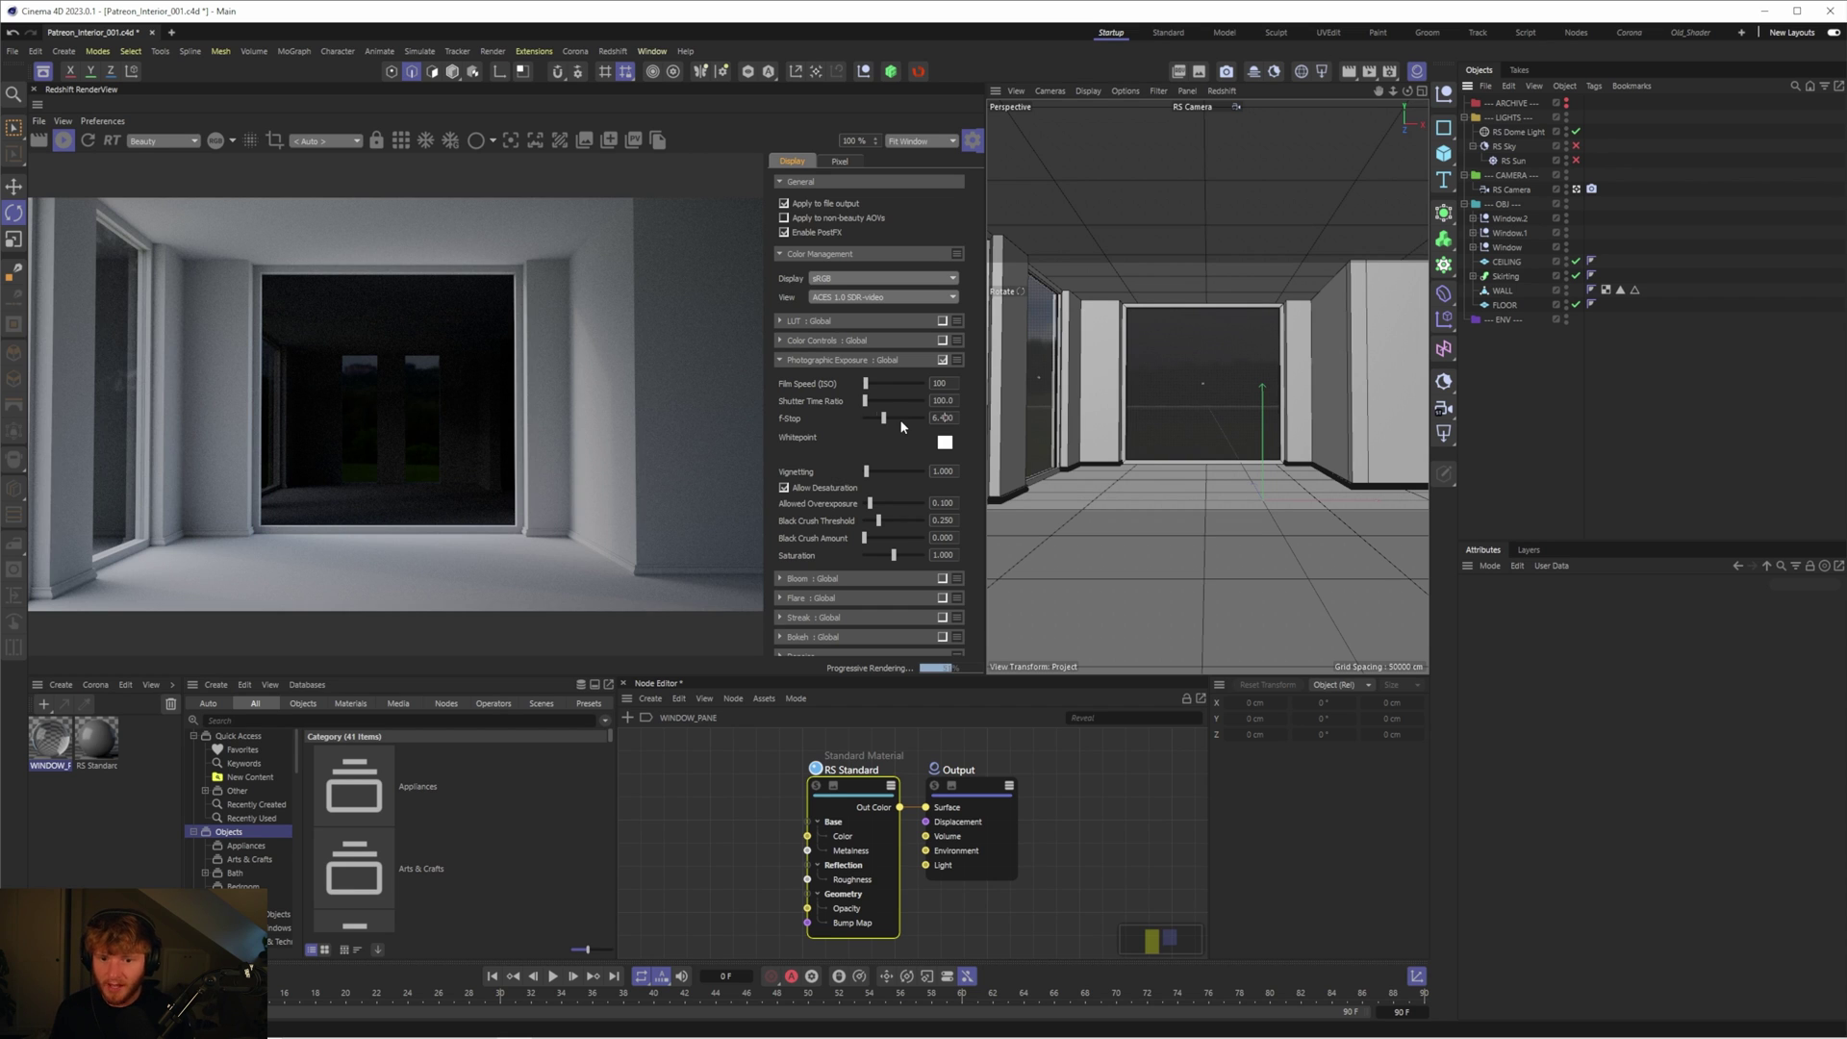
{"action": "key", "text": "Return"}
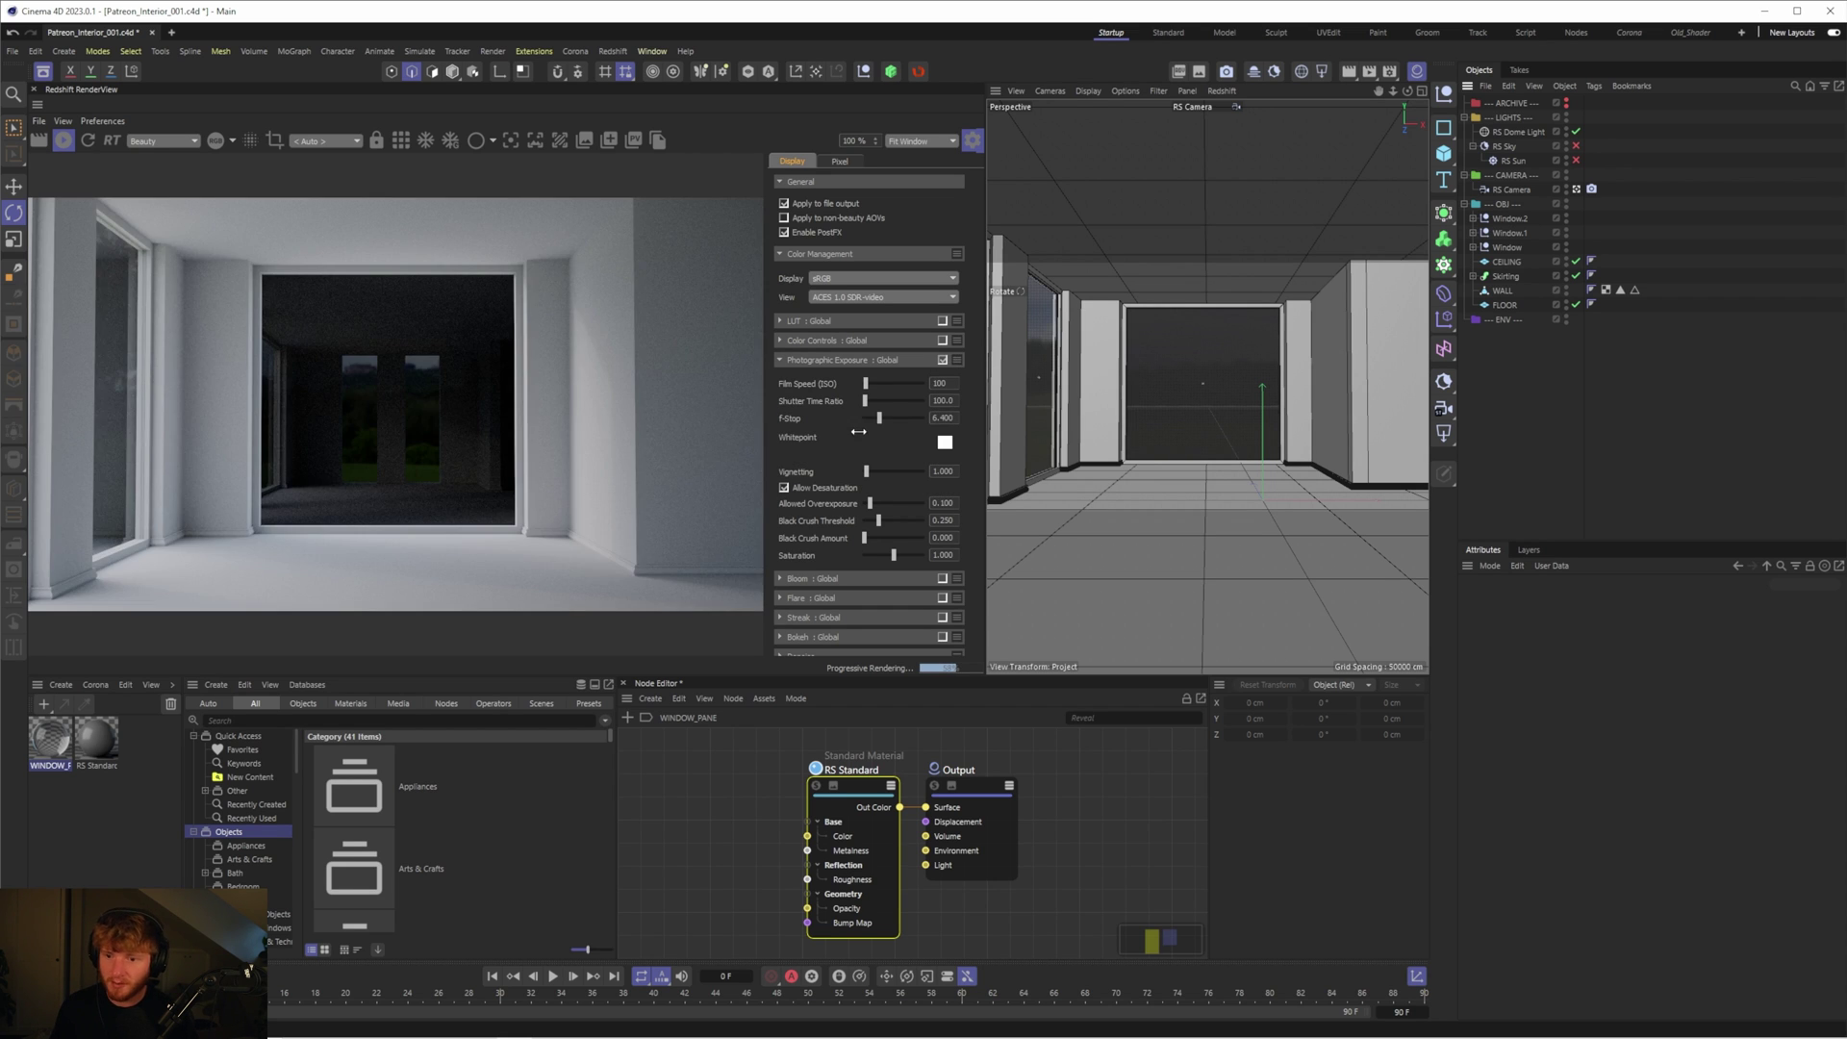
{"action": "left_click_drag", "start_coordinate": [879, 419], "coordinate": [878, 417]}
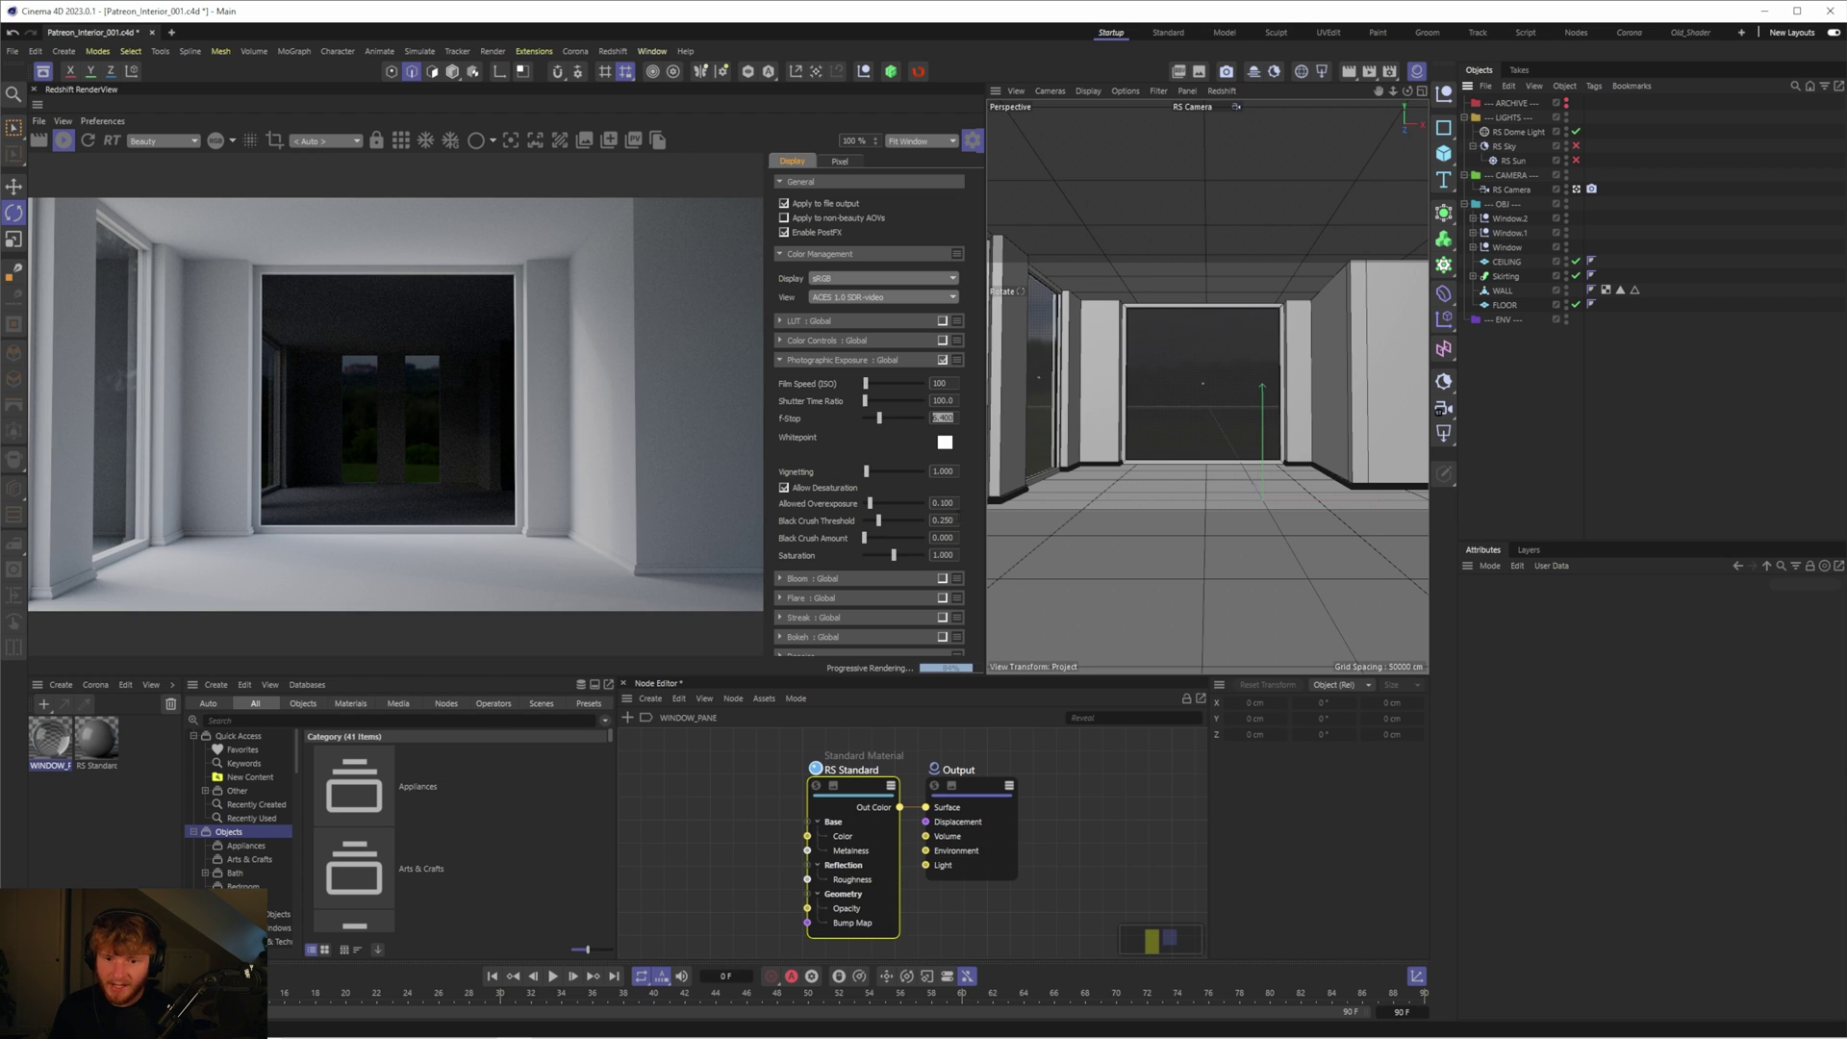
{"action": "double_click", "coordinate": [945, 503]}
{"action": "type", "text": "4"}
{"action": "key", "text": "Return"}
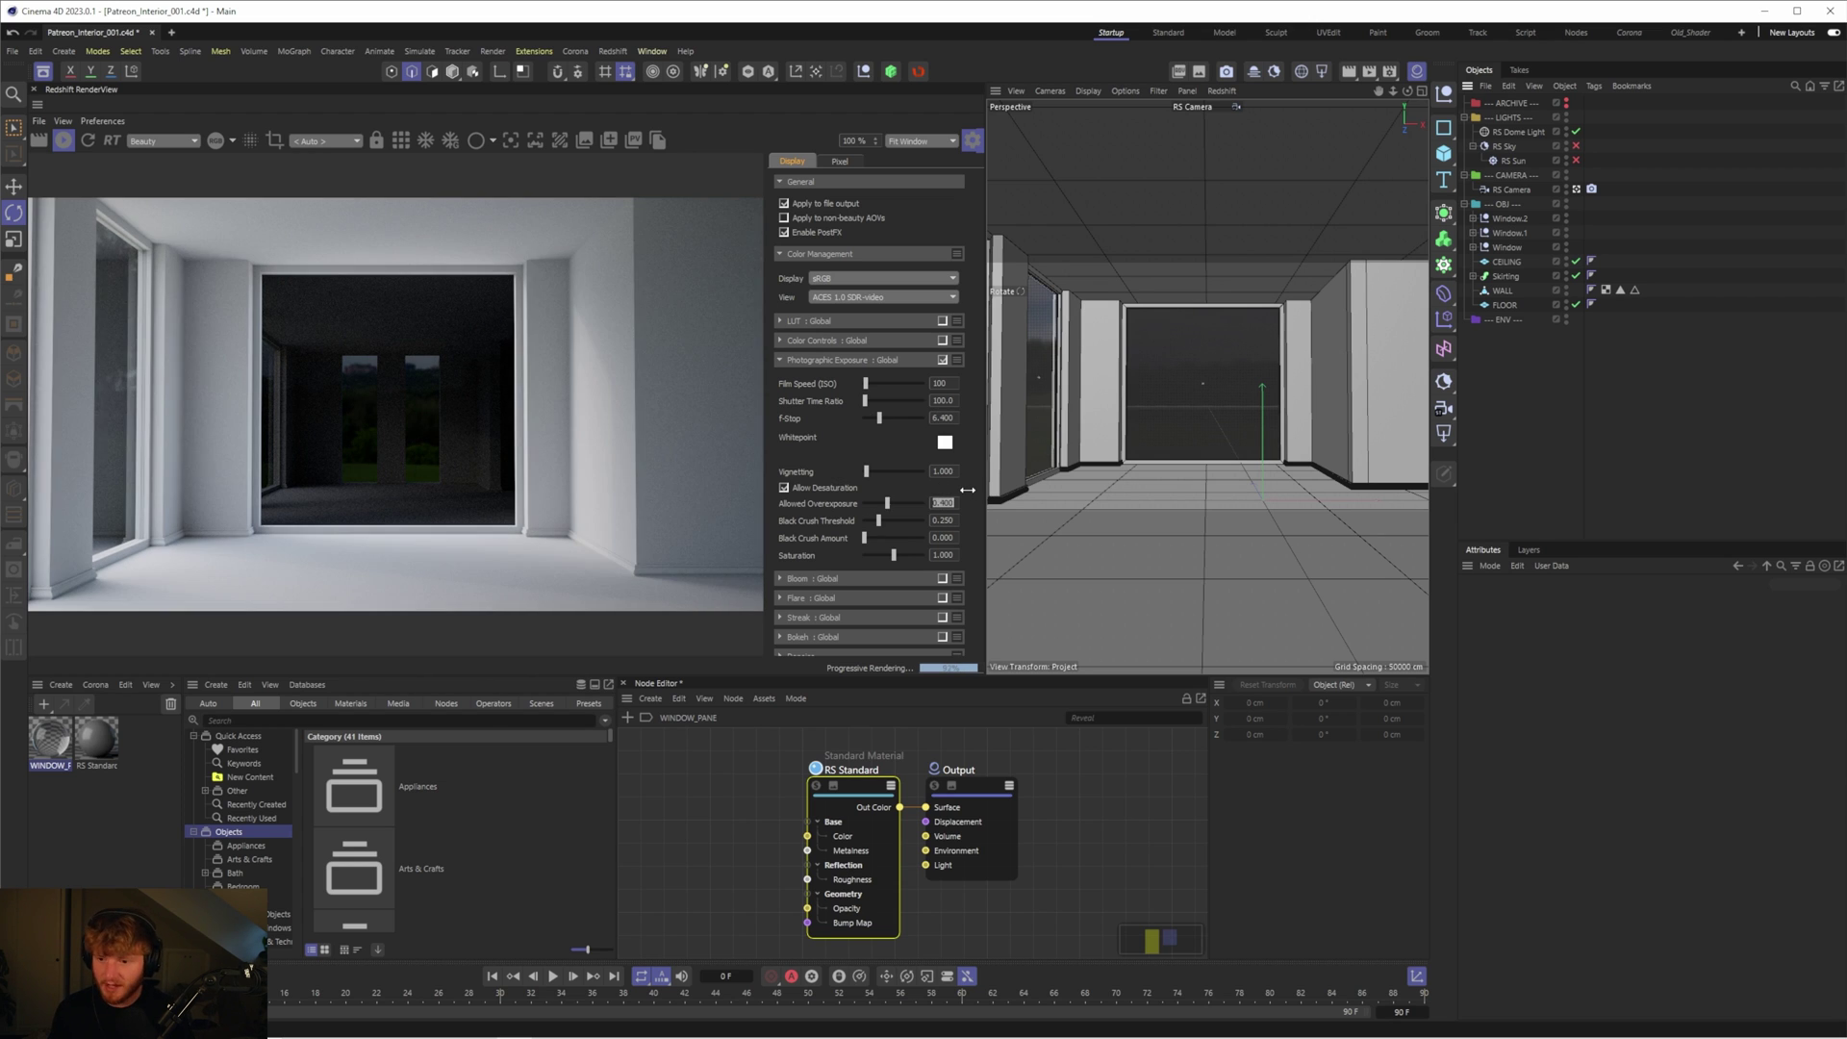
{"action": "left_click", "coordinate": [943, 360]}
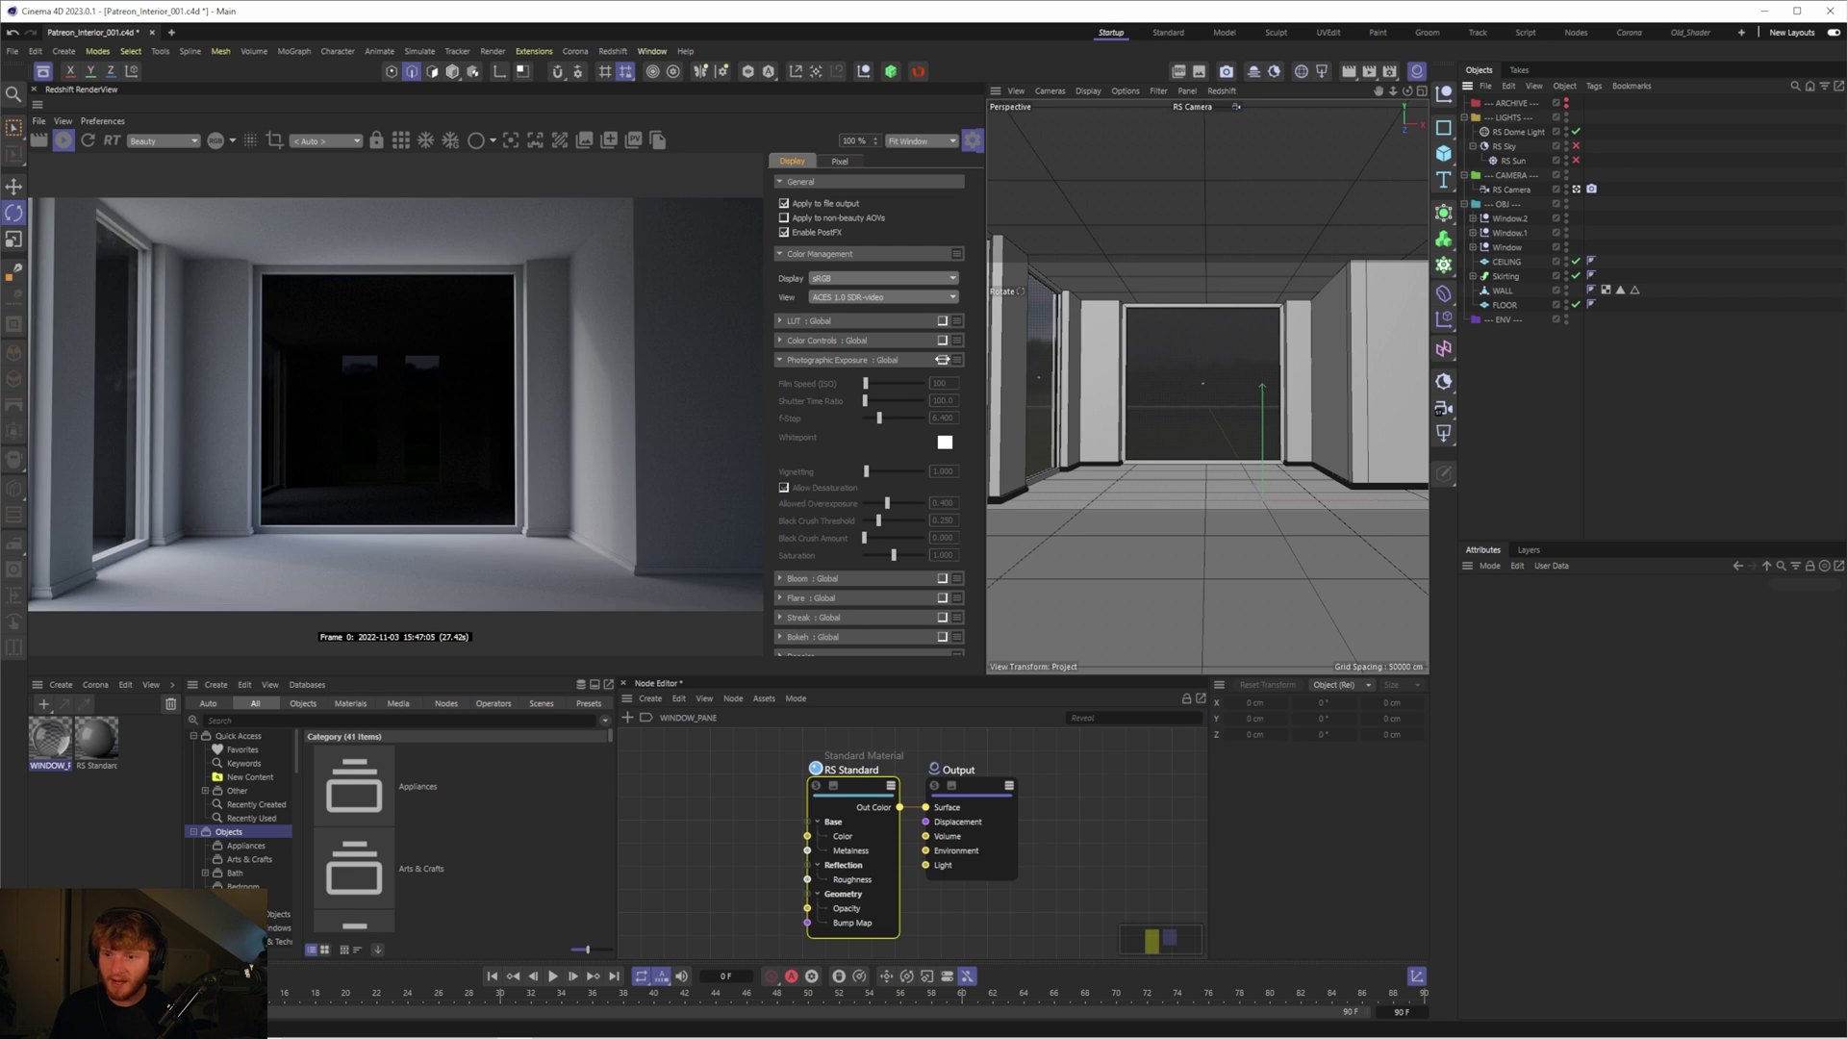
{"action": "left_click", "coordinate": [942, 360]}
{"action": "left_click", "coordinate": [943, 360]}
{"action": "left_click", "coordinate": [943, 360]}
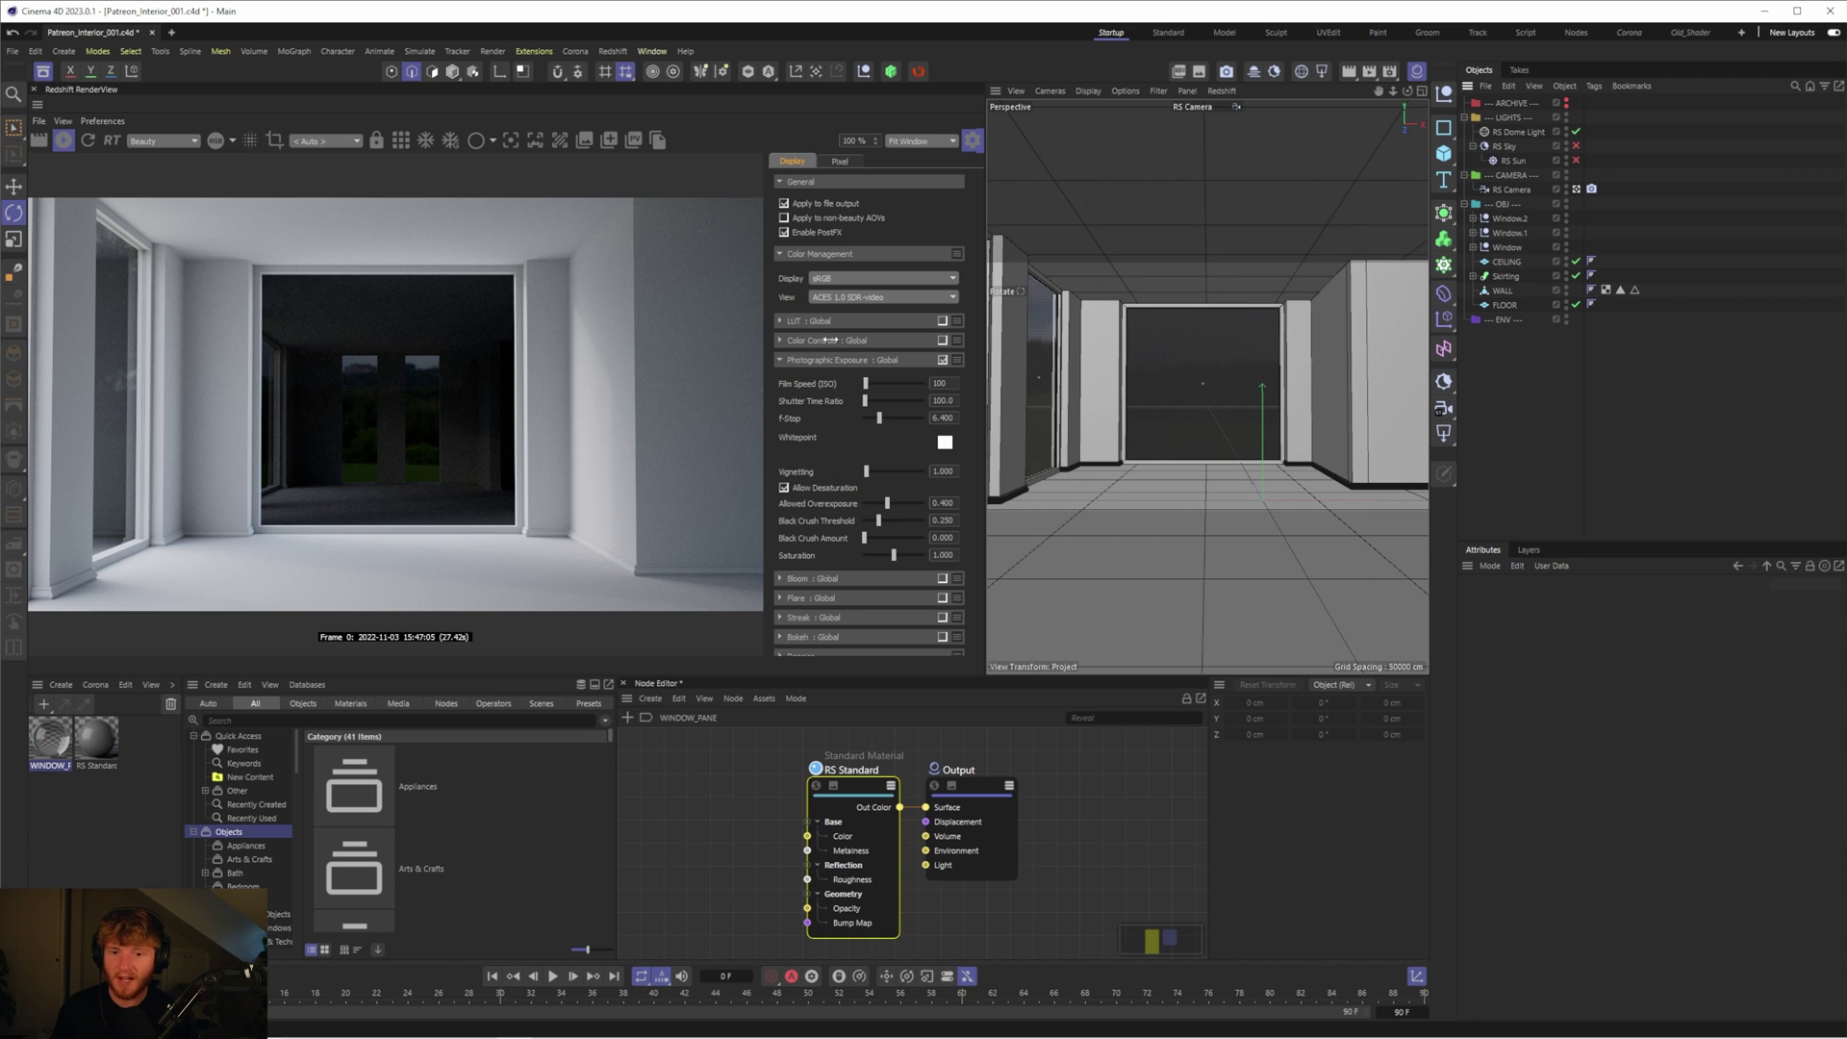
Try adjusting the Color Controls exposure slider, then collapse Color Controls
{"action": "left_click", "coordinate": [779, 339]}
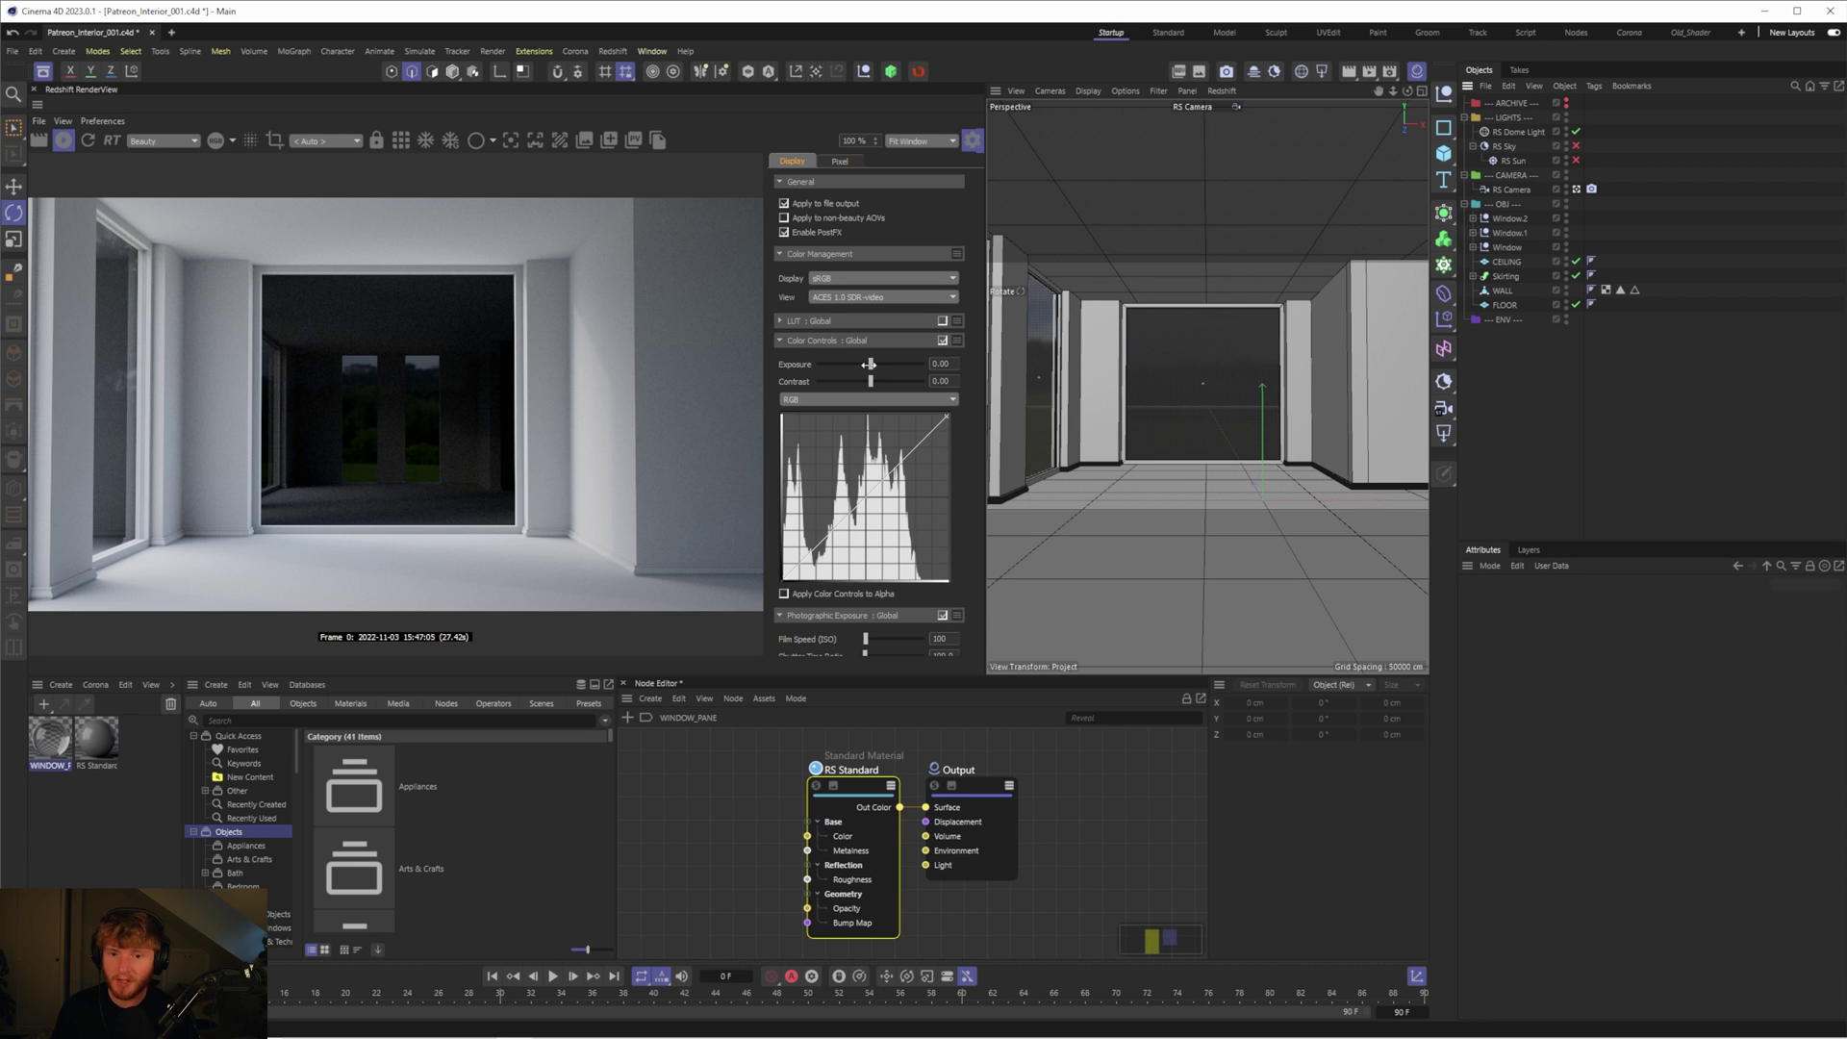
{"action": "left_click_drag", "start_coordinate": [870, 364], "coordinate": [881, 364]}
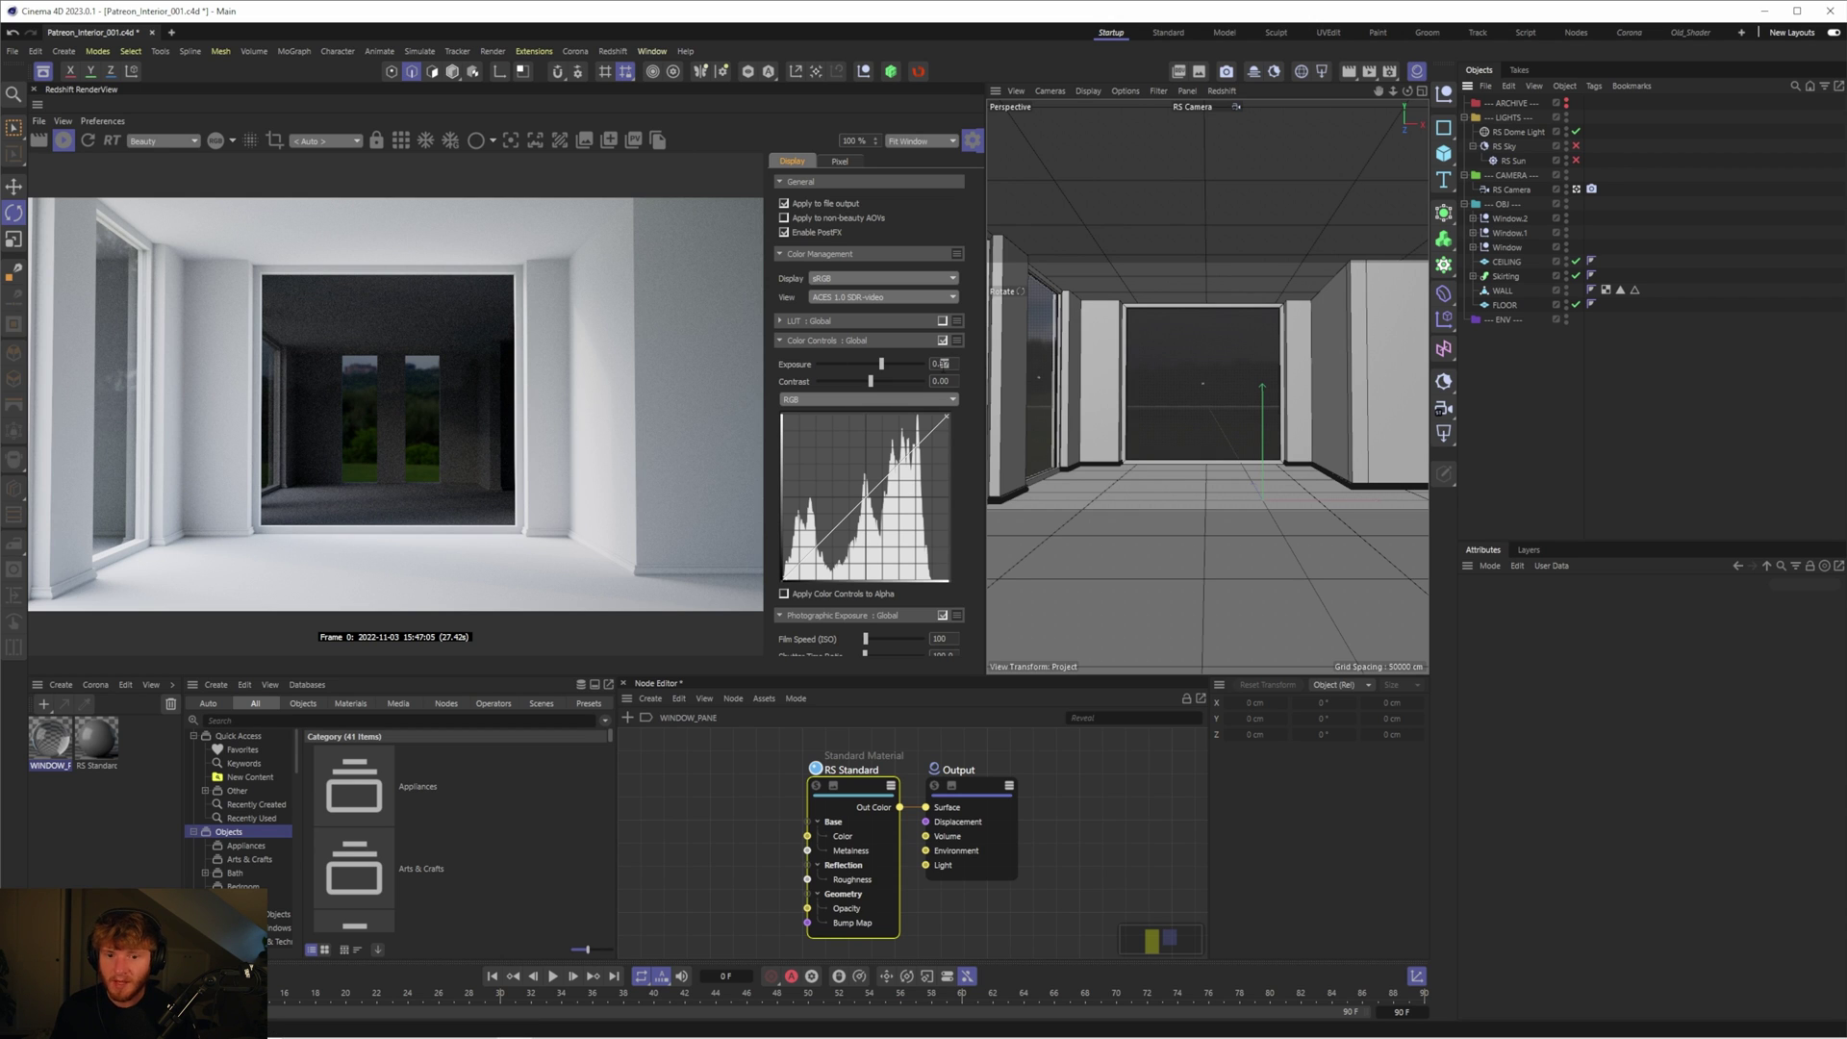
{"action": "left_click_drag", "start_coordinate": [953, 362], "coordinate": [950, 357]}
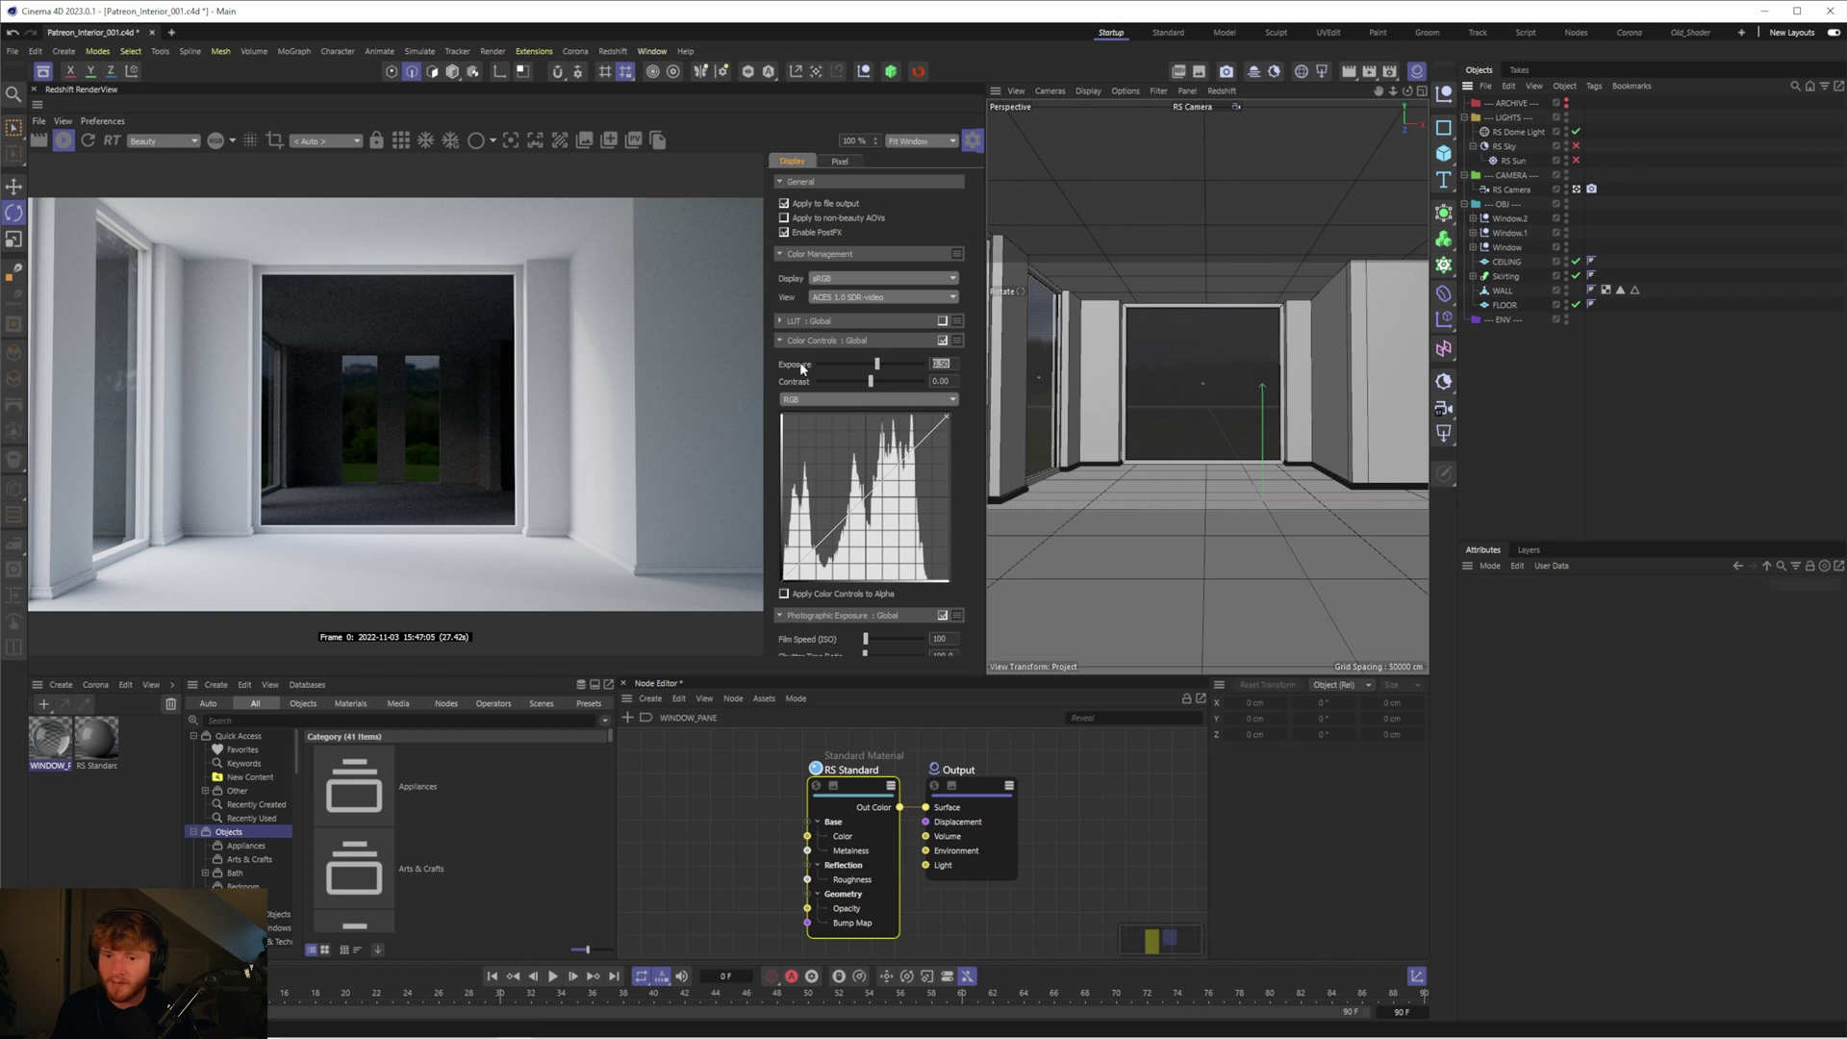
{"action": "left_click", "coordinate": [781, 340]}
Set photographic exposure f-stop to 7.0 and allowed overexposure to 0.3, then select RS Dome Light
{"action": "left_click", "coordinate": [876, 419]}
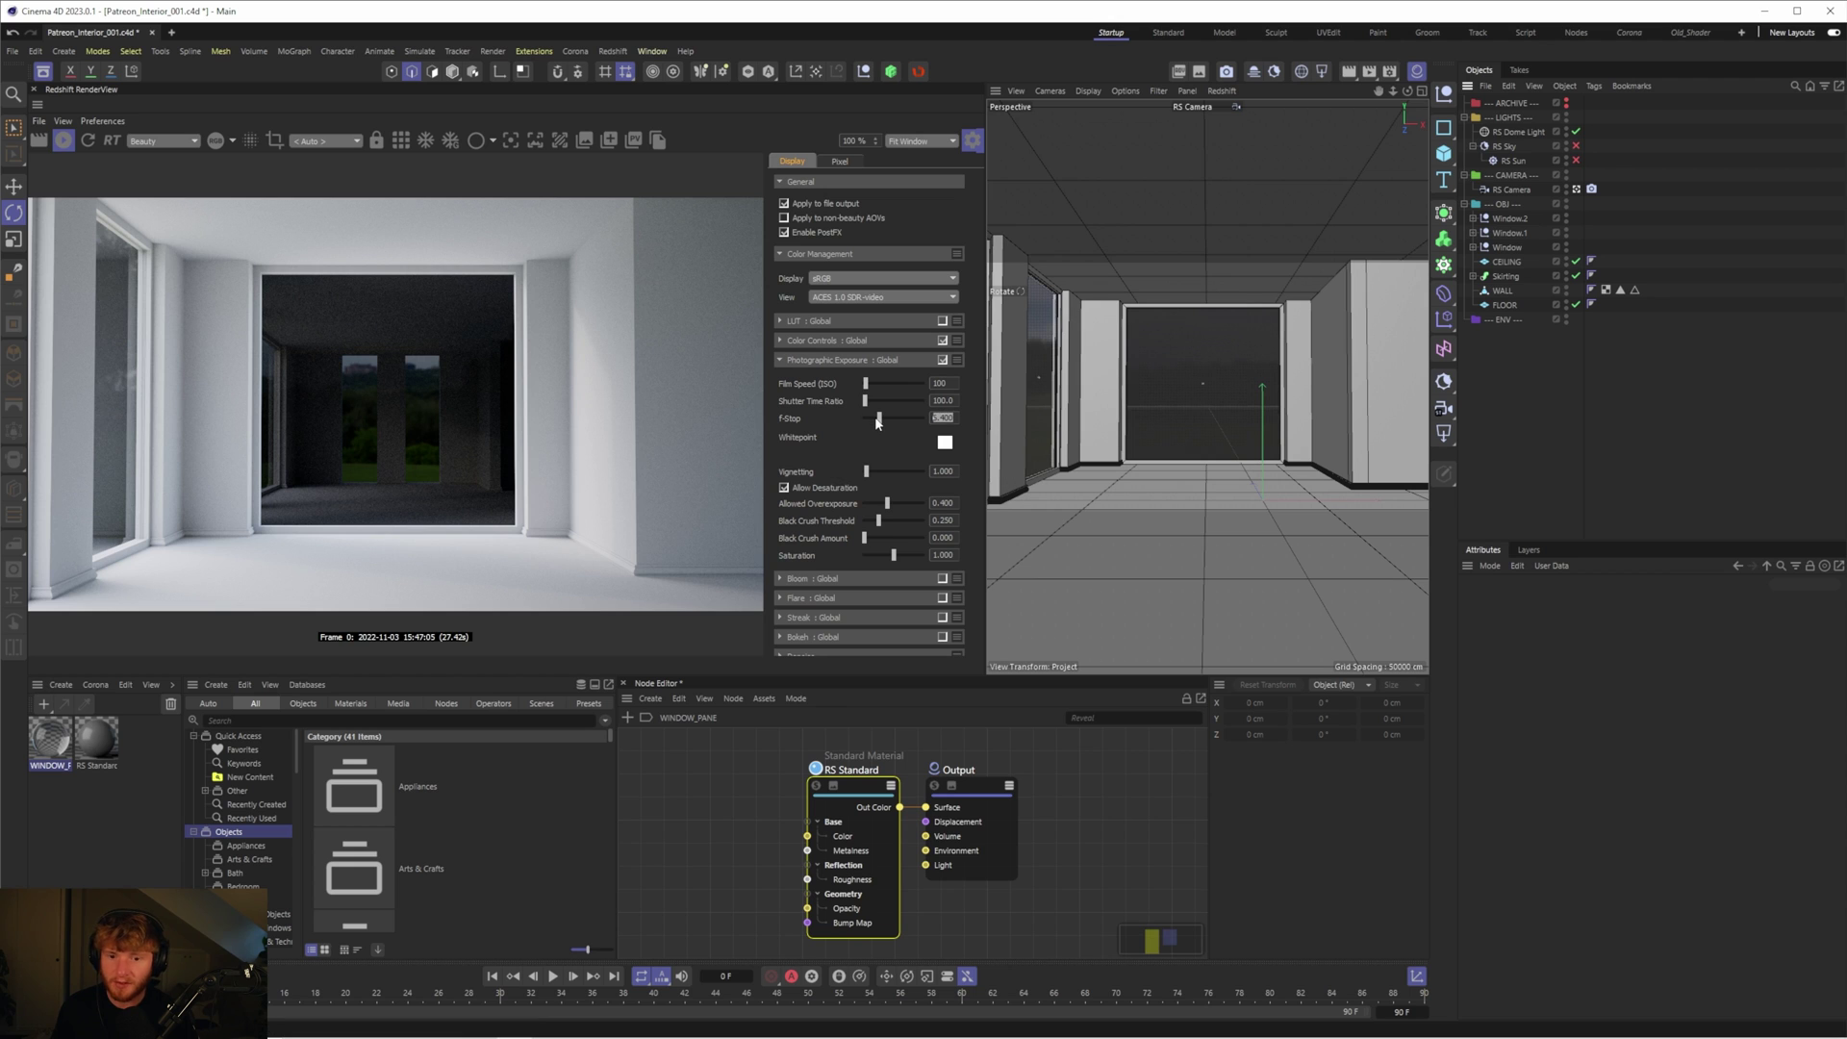
{"action": "left_click_drag", "start_coordinate": [876, 421], "coordinate": [874, 417]}
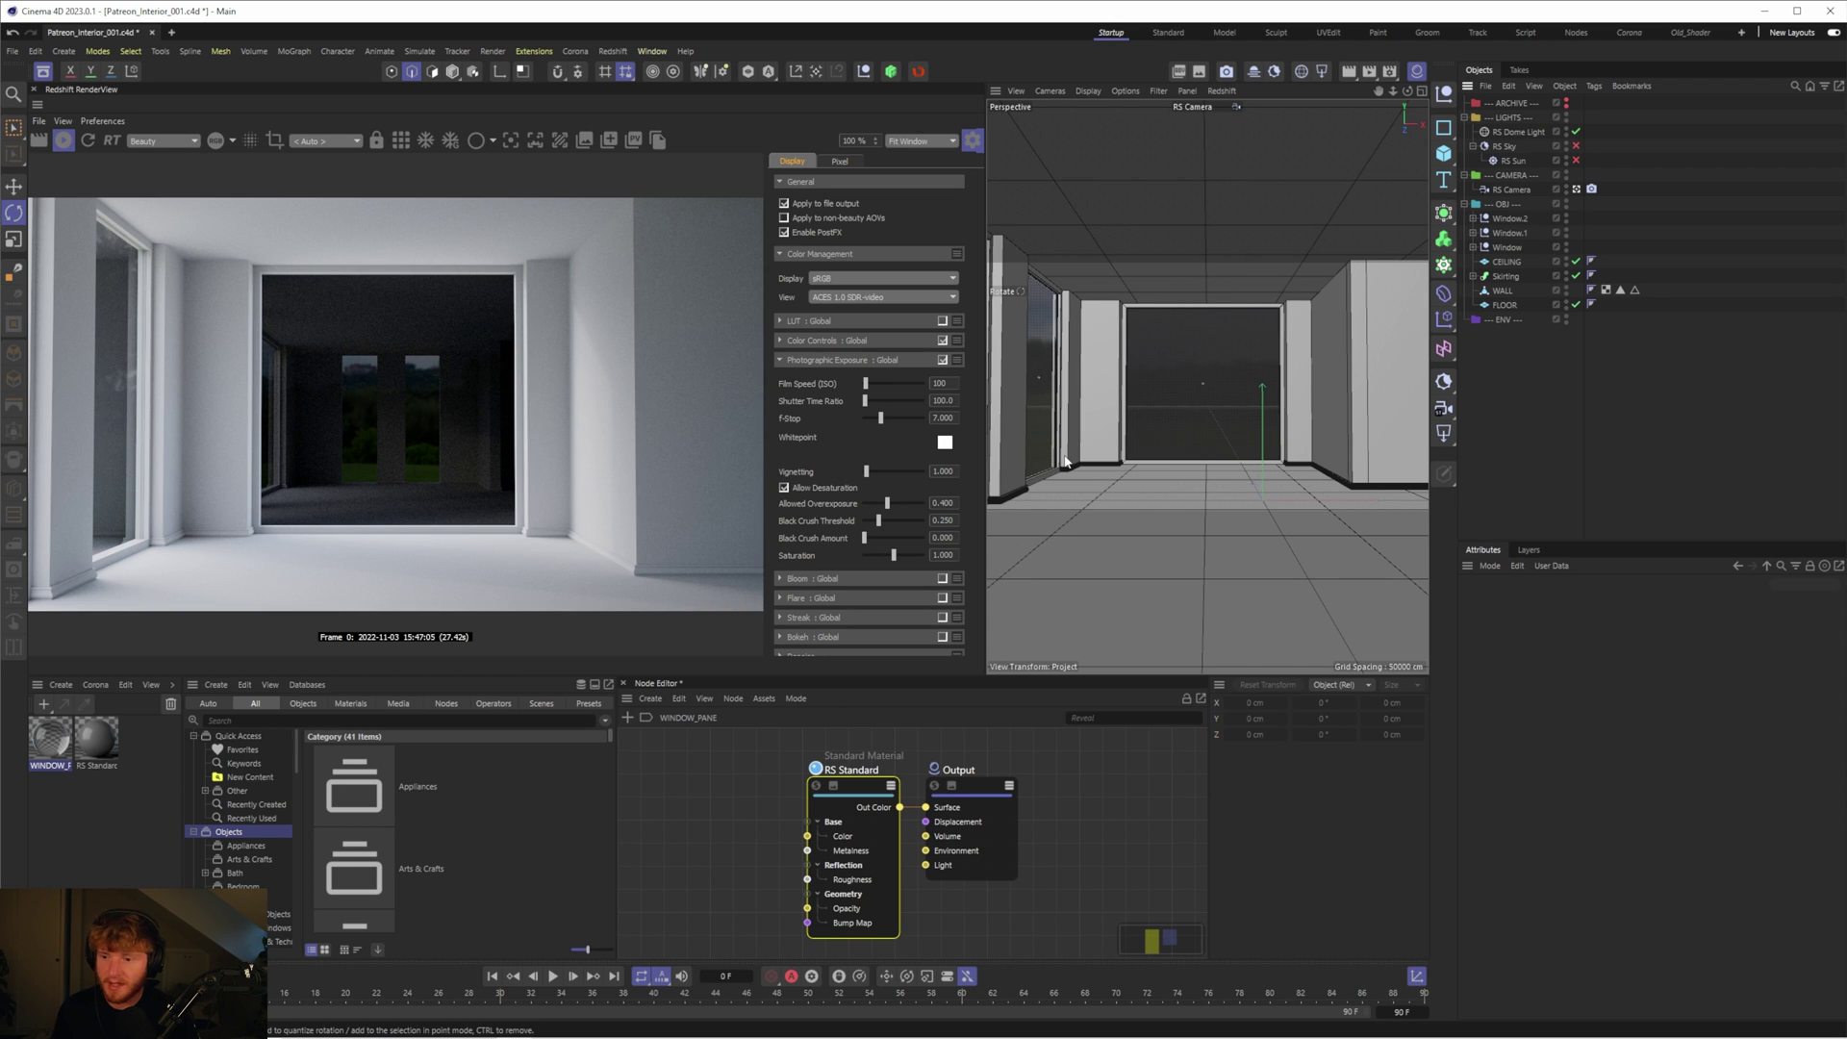
{"action": "left_click_drag", "start_coordinate": [887, 503], "coordinate": [881, 504]}
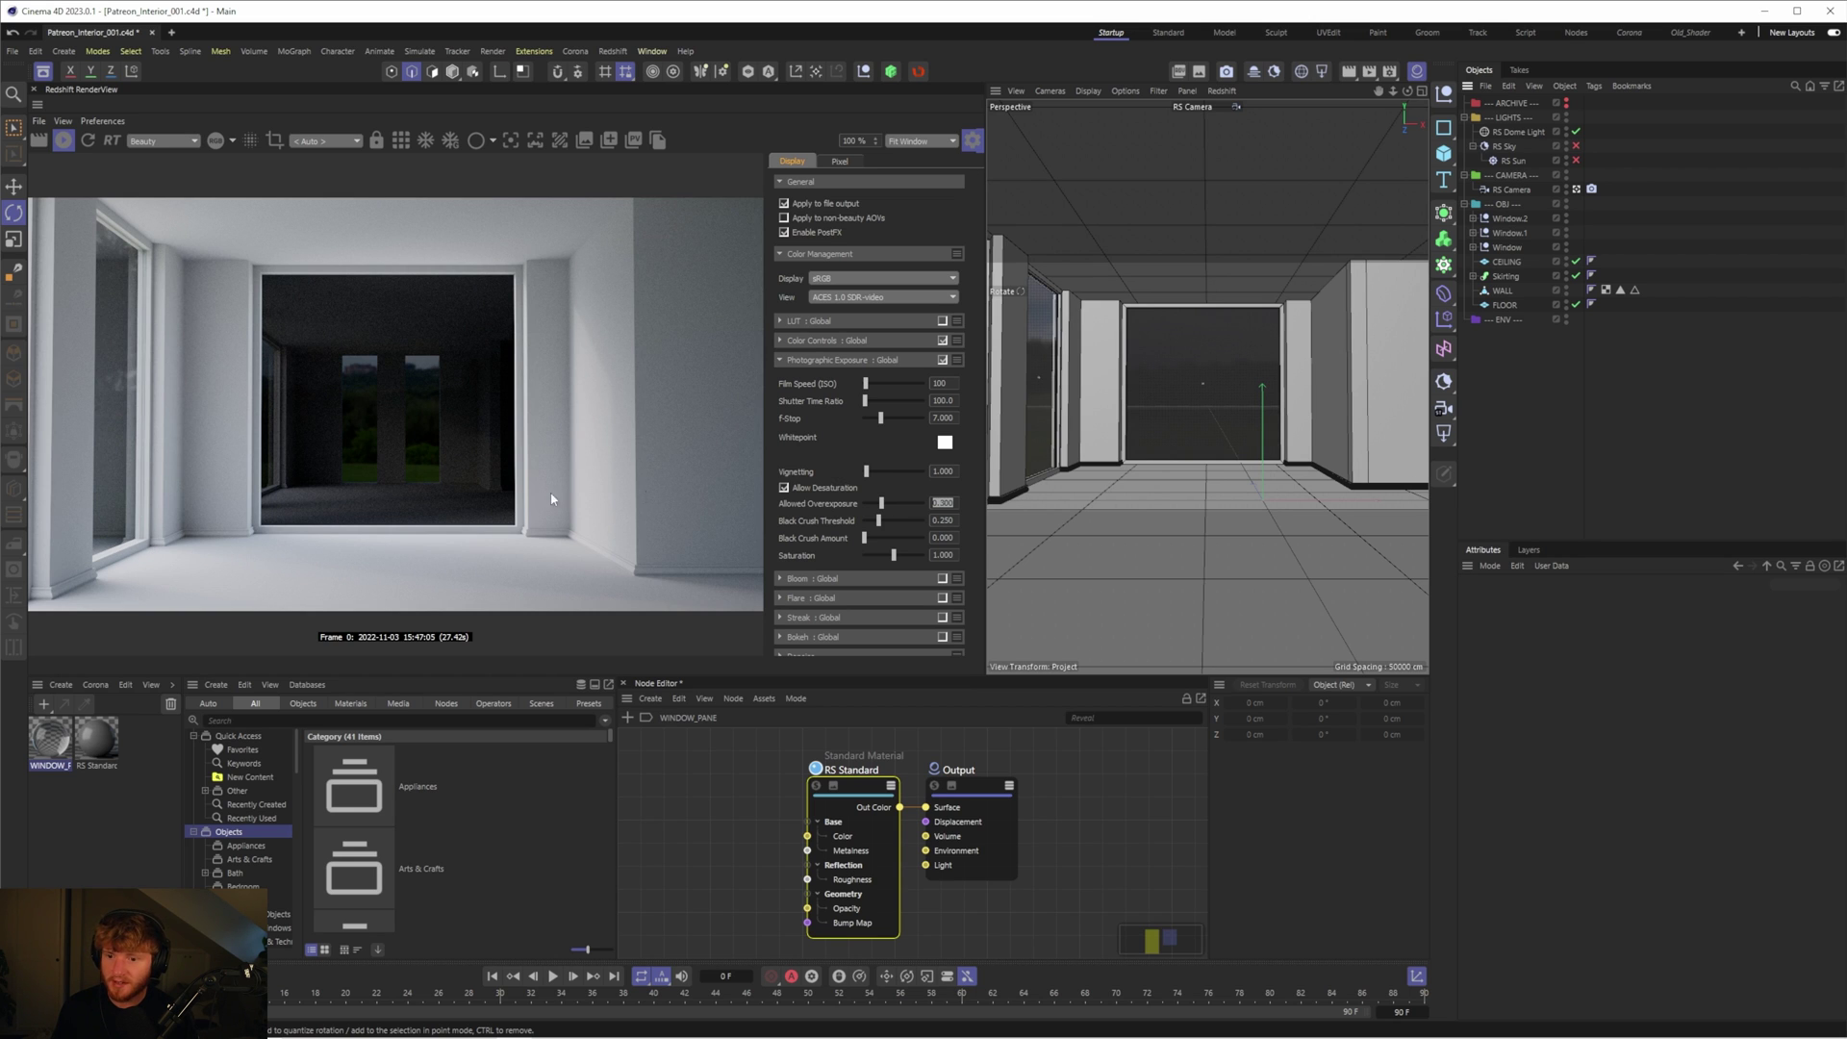
{"action": "left_click", "coordinate": [1522, 131]}
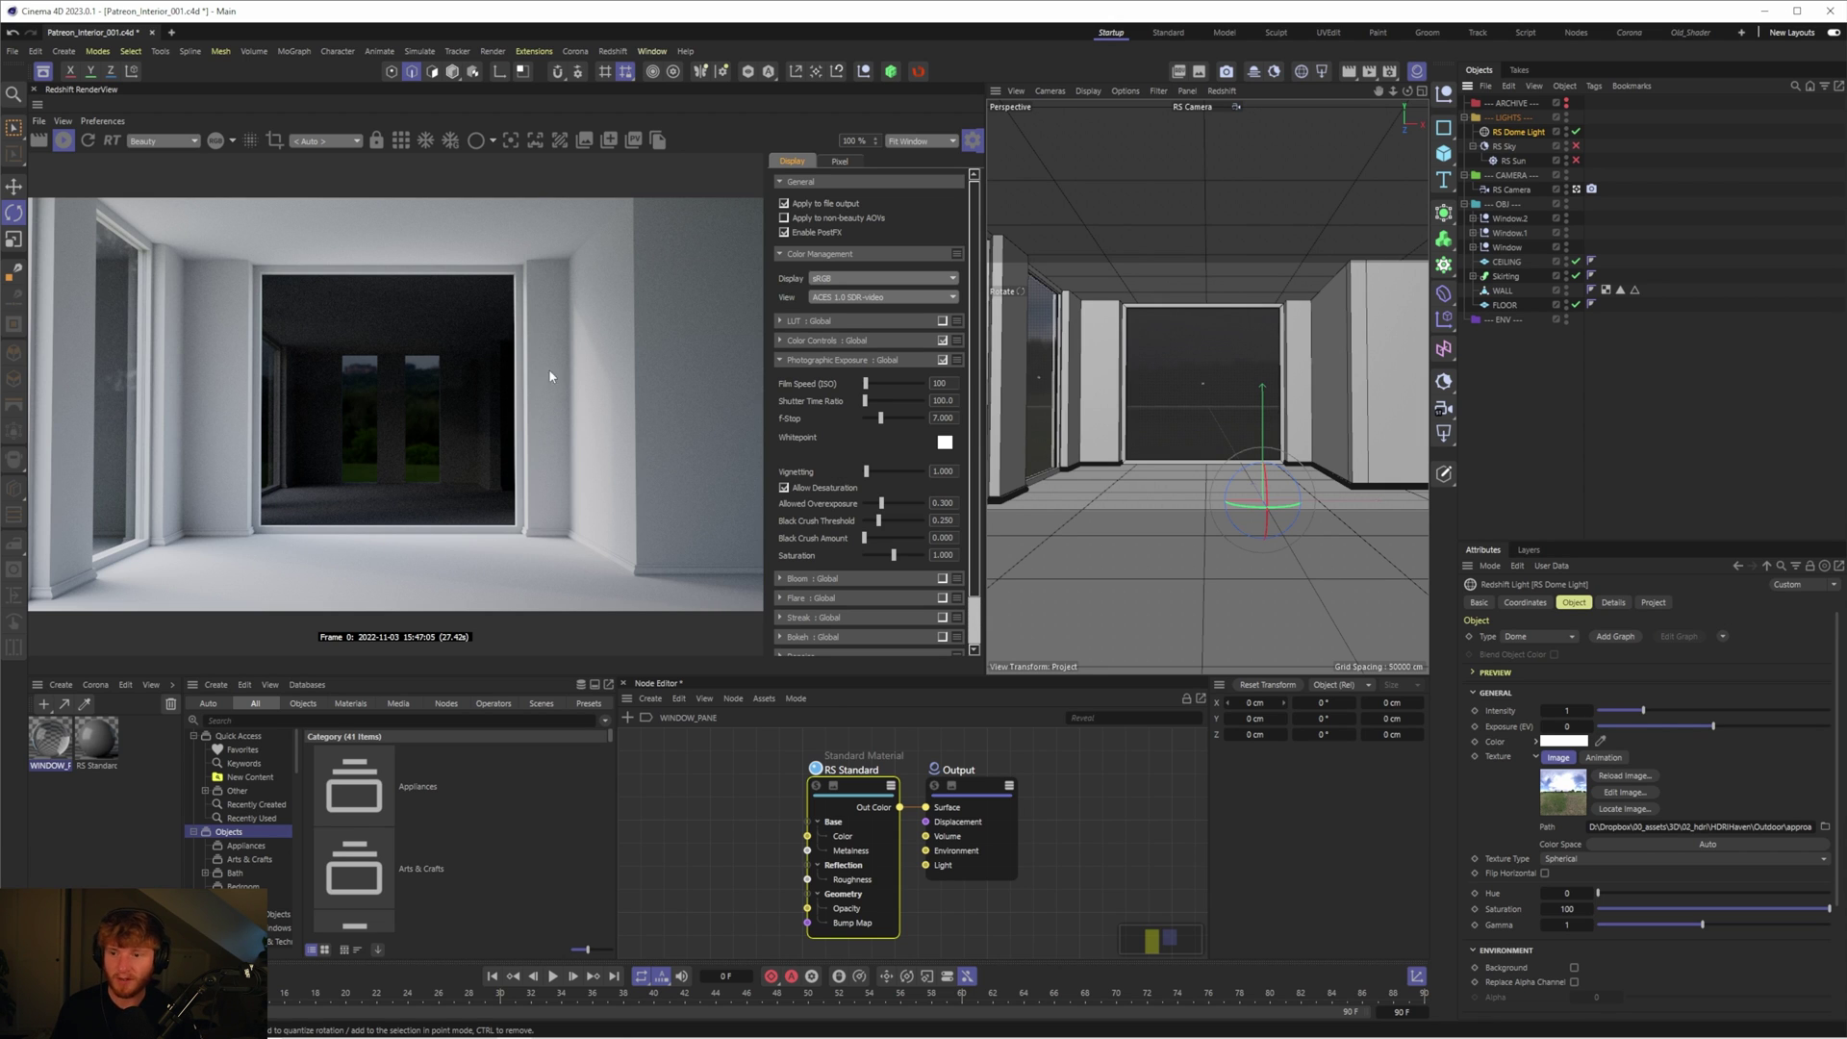
Re-enable RS Sky and RS Sun, hide the post-effects panel and restore the default layout
{"action": "left_click", "coordinate": [1576, 146]}
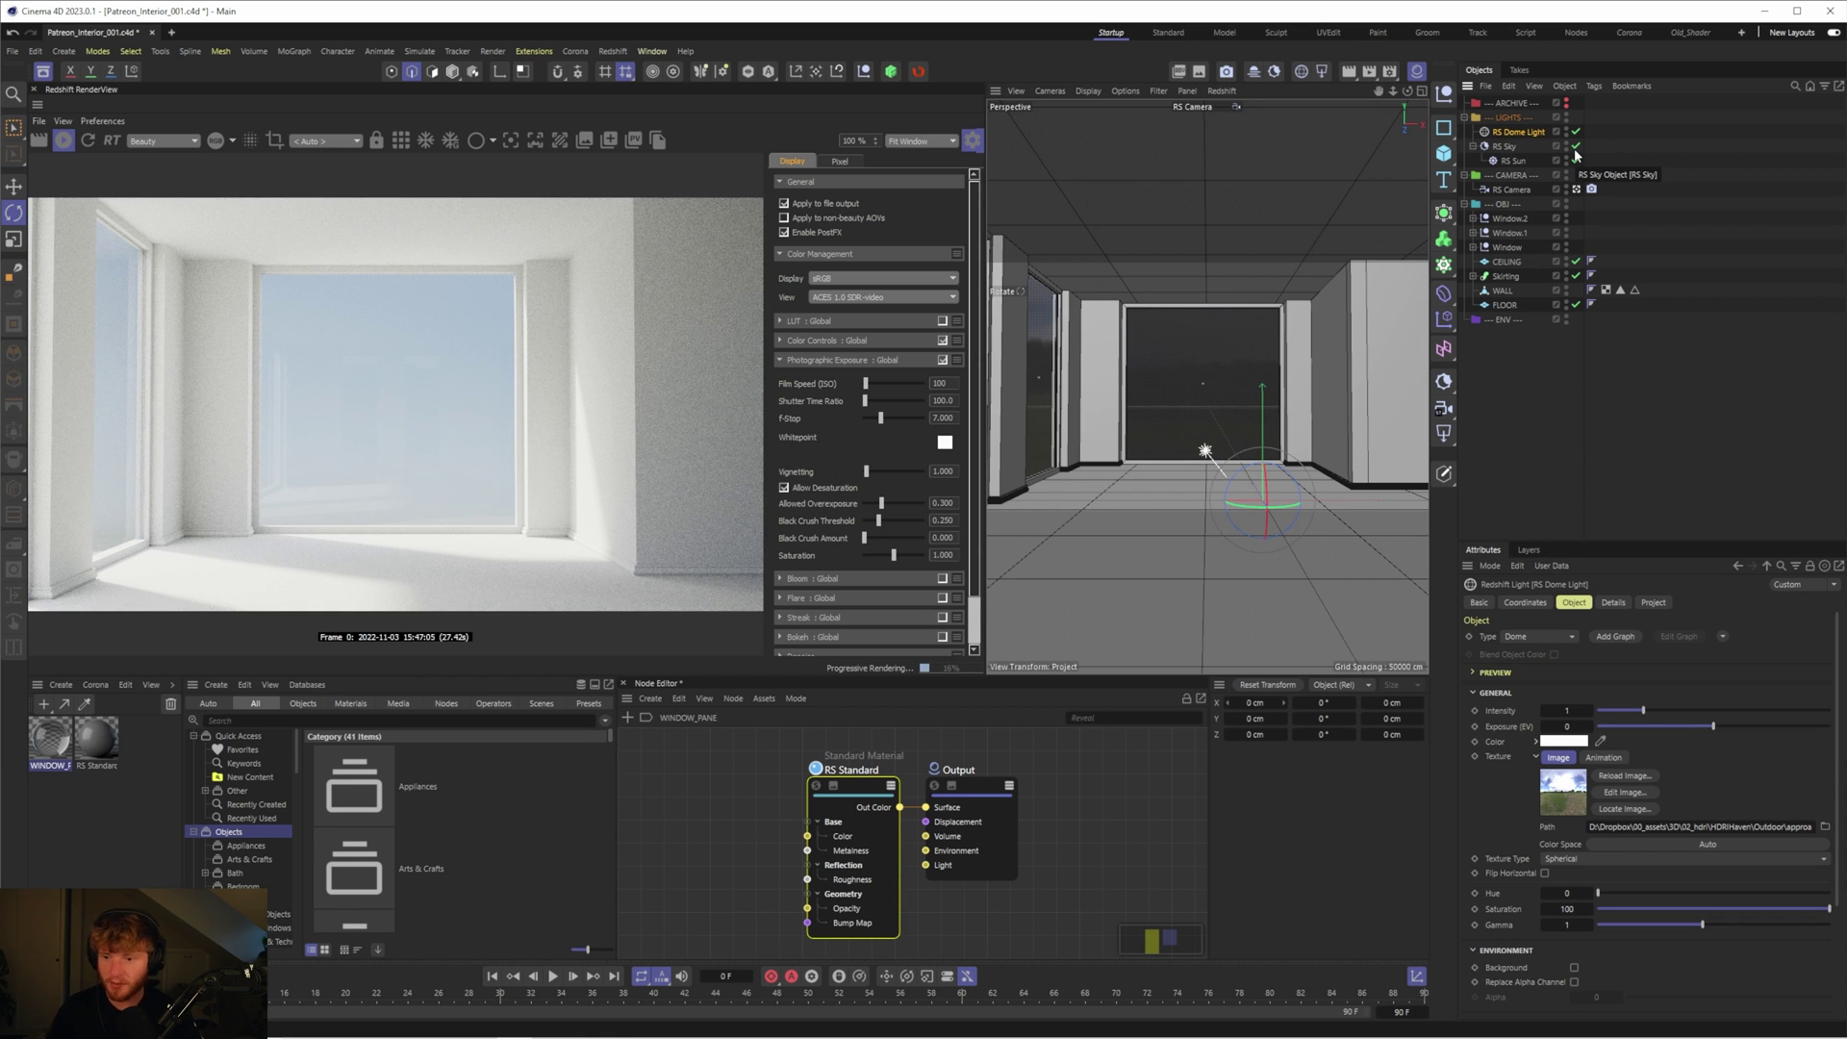
{"action": "left_click", "coordinate": [1575, 160]}
{"action": "left_click", "coordinate": [972, 141]}
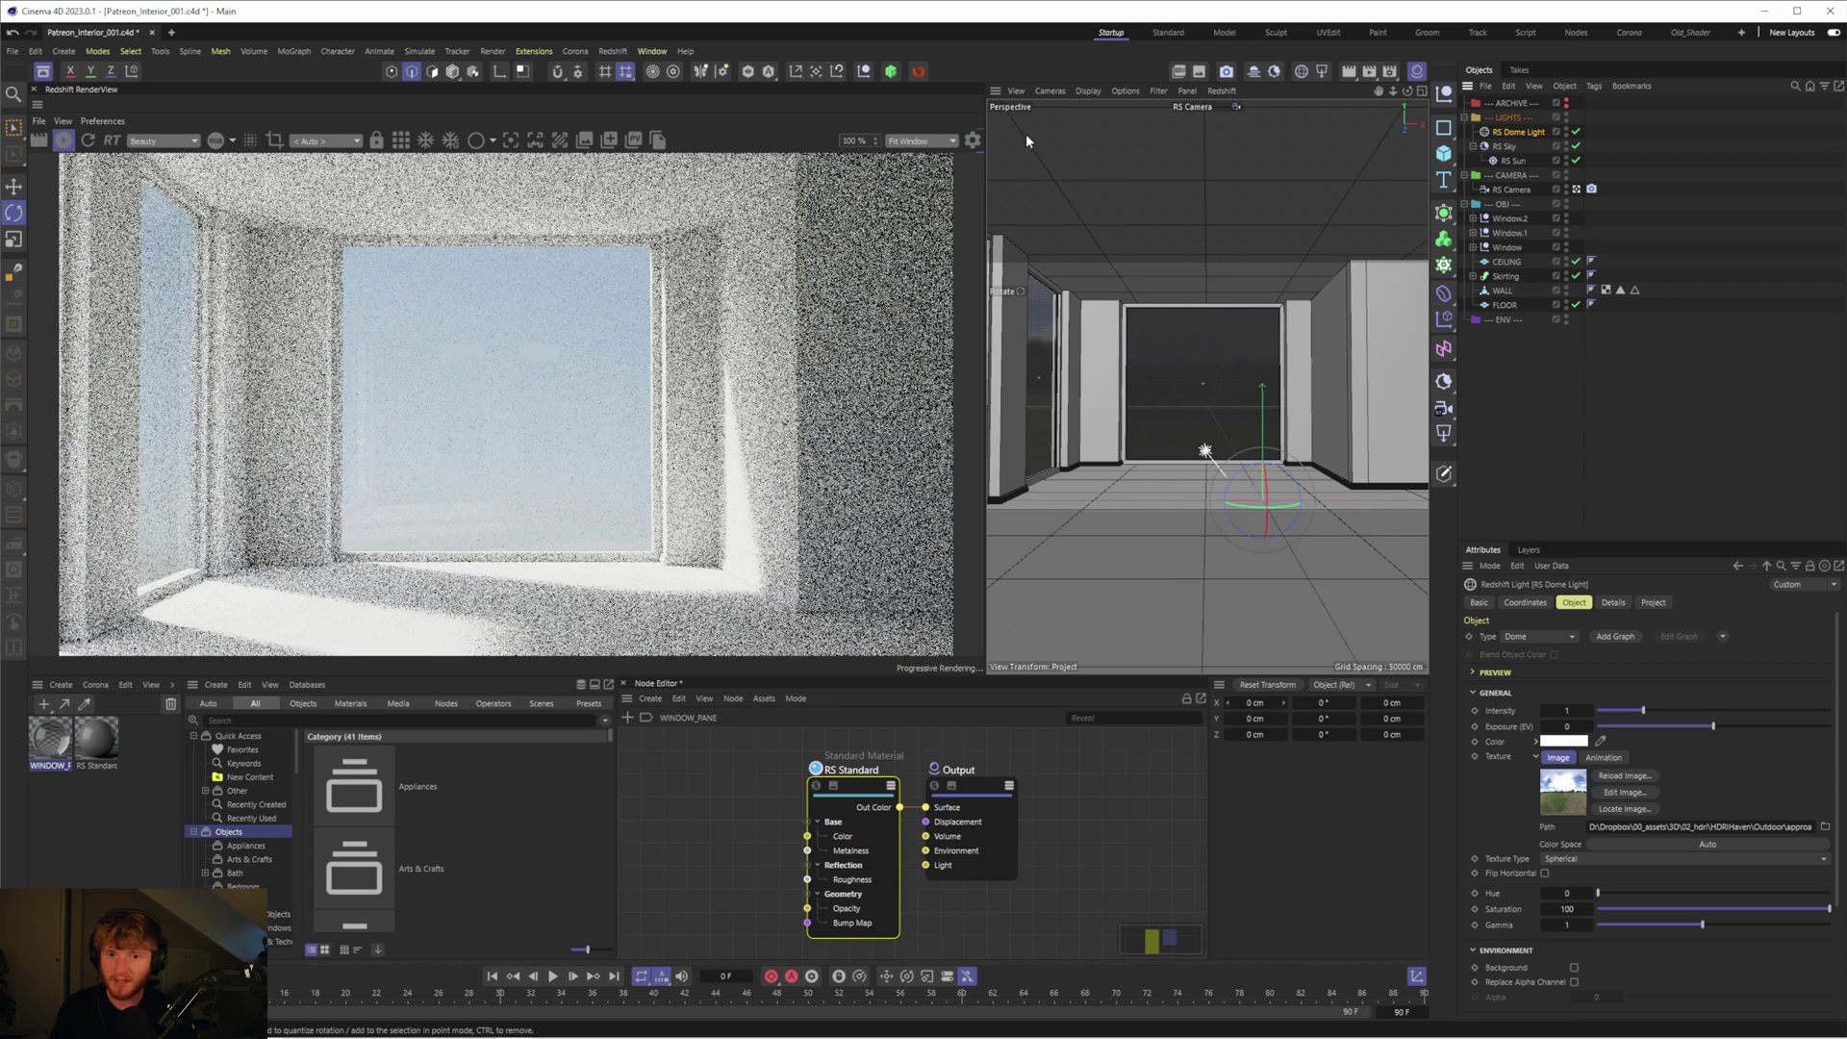
{"action": "left_click", "coordinate": [1110, 33]}
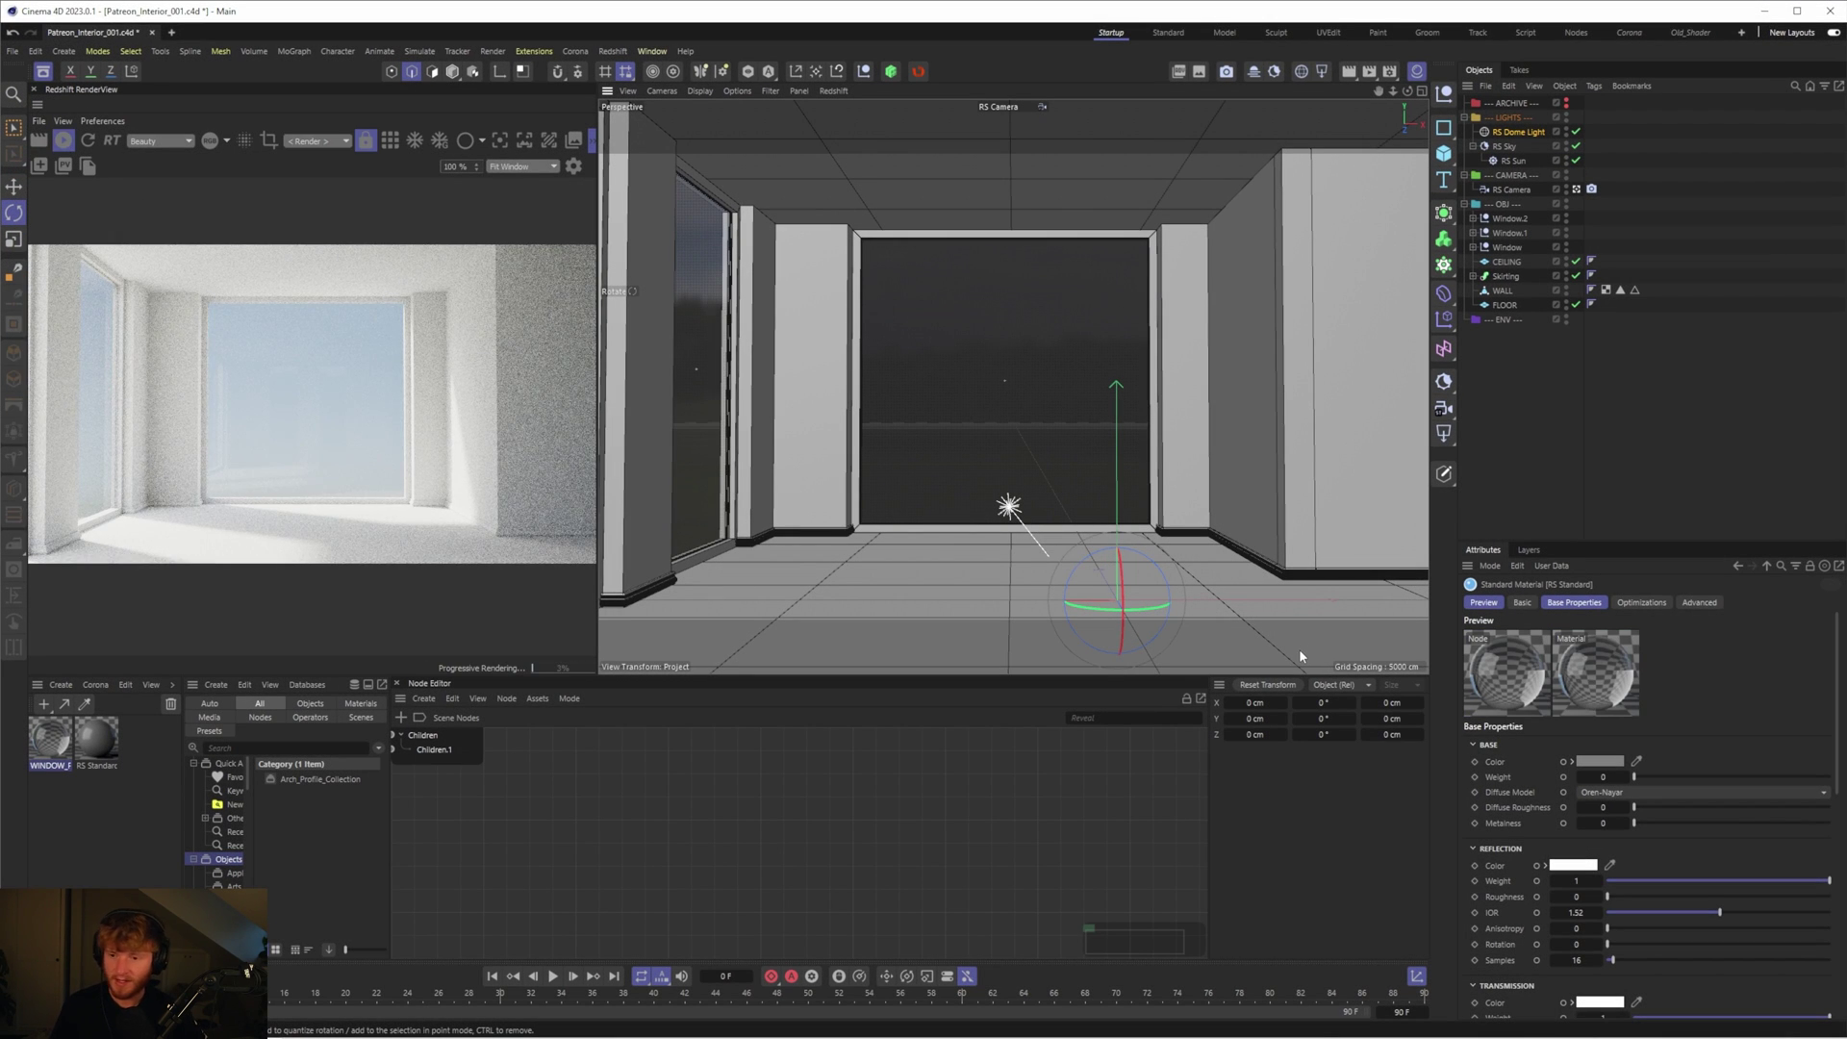
Rotate RS Sky with the viewport gizmo to a new sun angle, switching between world and local axes
{"action": "left_click", "coordinate": [1504, 146]}
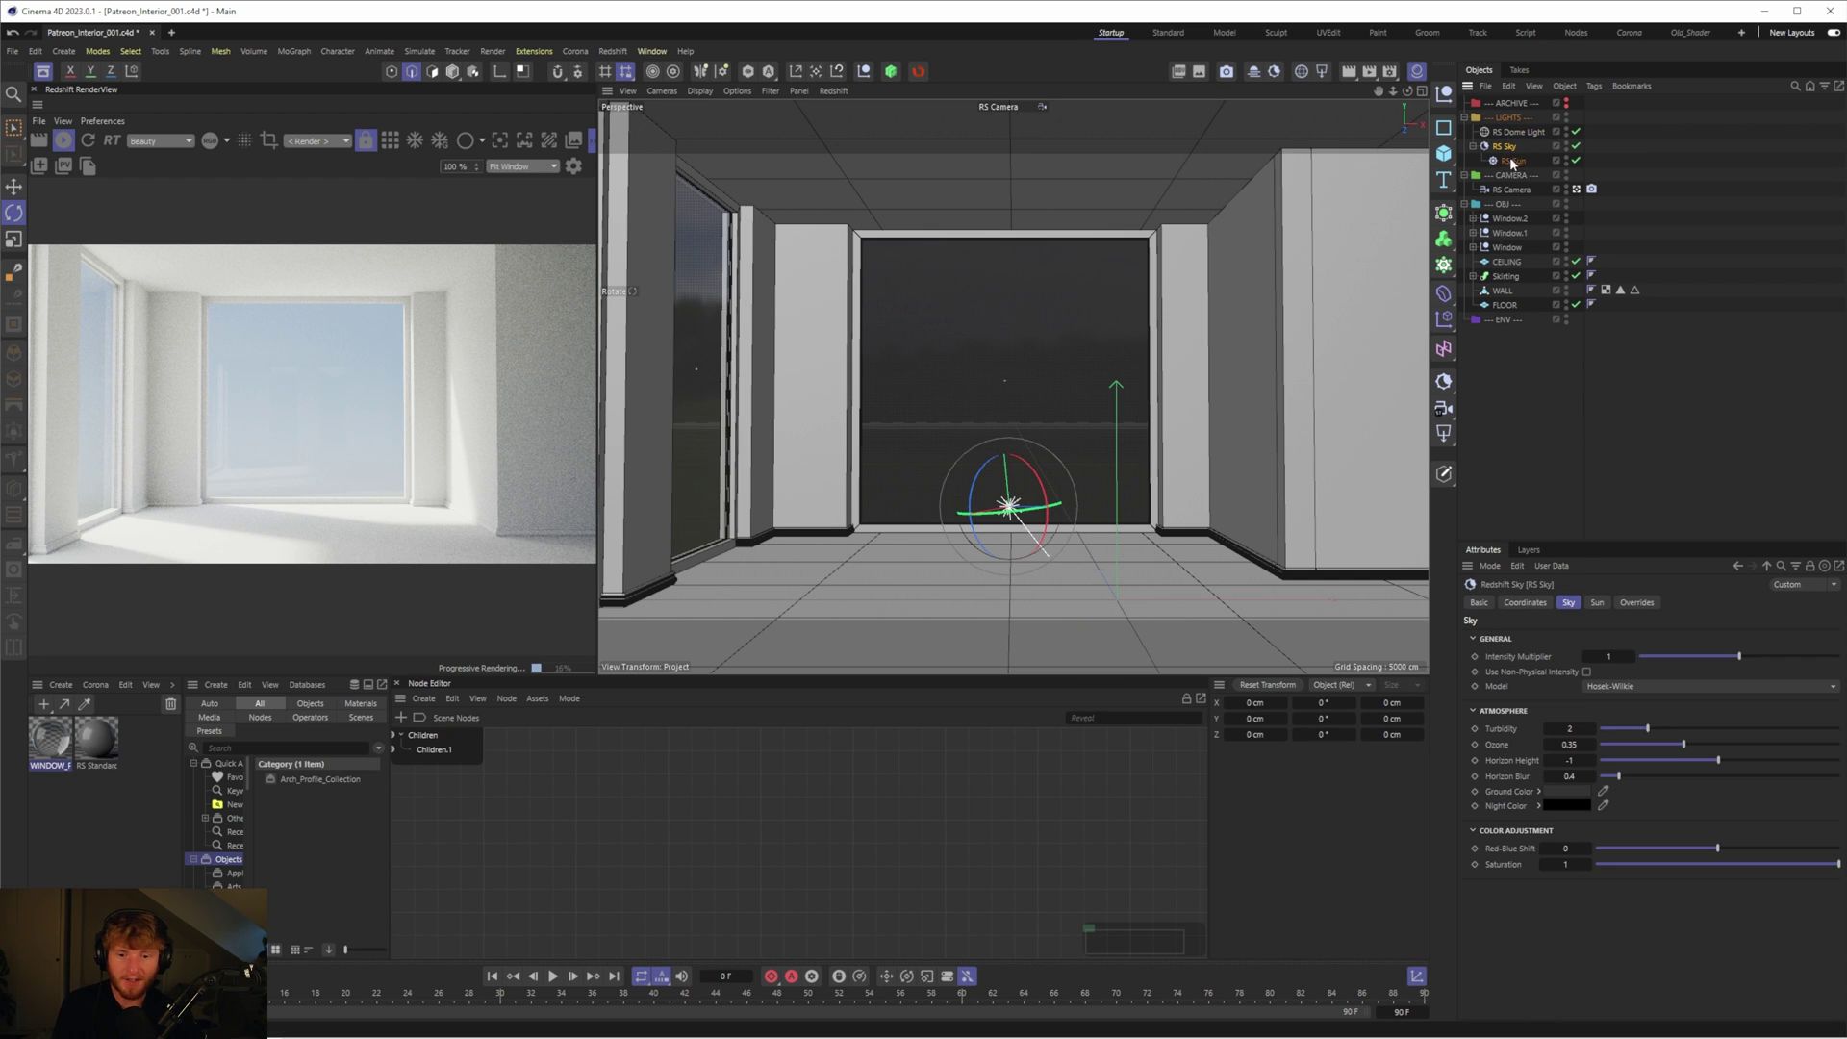
{"action": "left_click_drag", "start_coordinate": [1032, 510], "coordinate": [890, 525]}
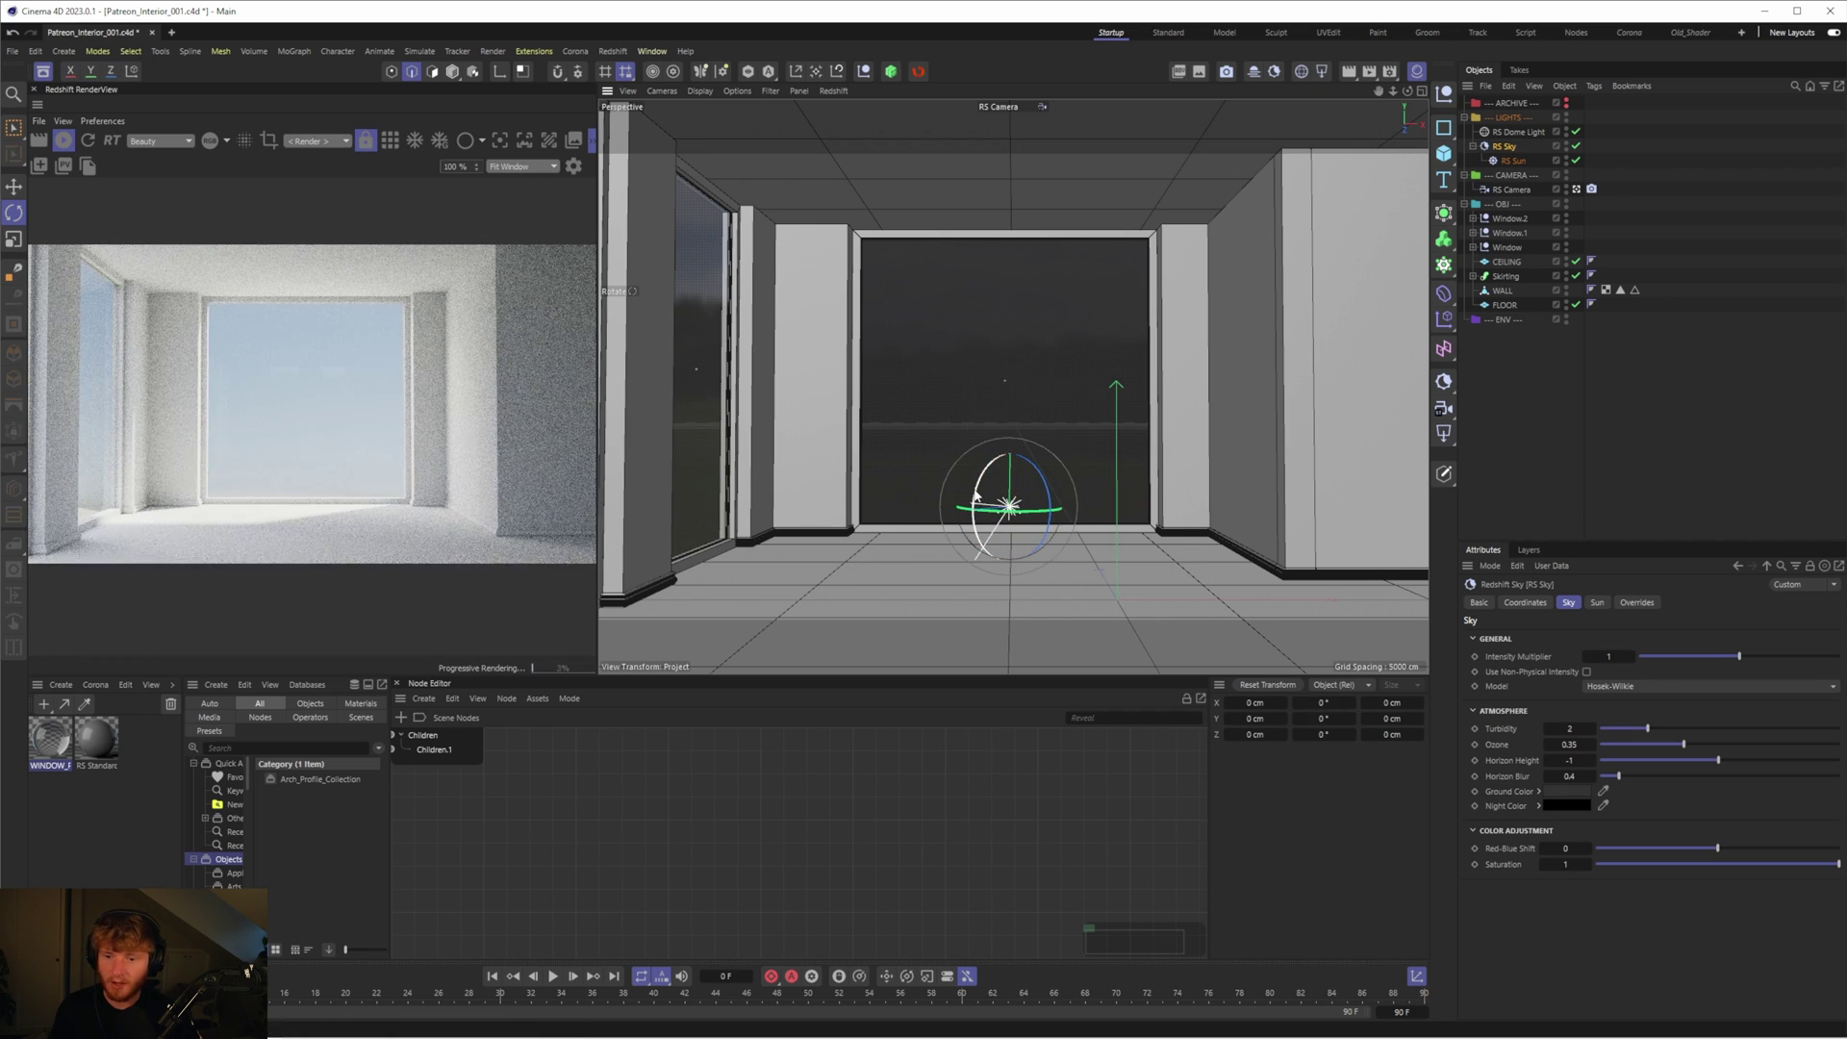
{"action": "left_click_drag", "start_coordinate": [977, 495], "coordinate": [1157, 546]}
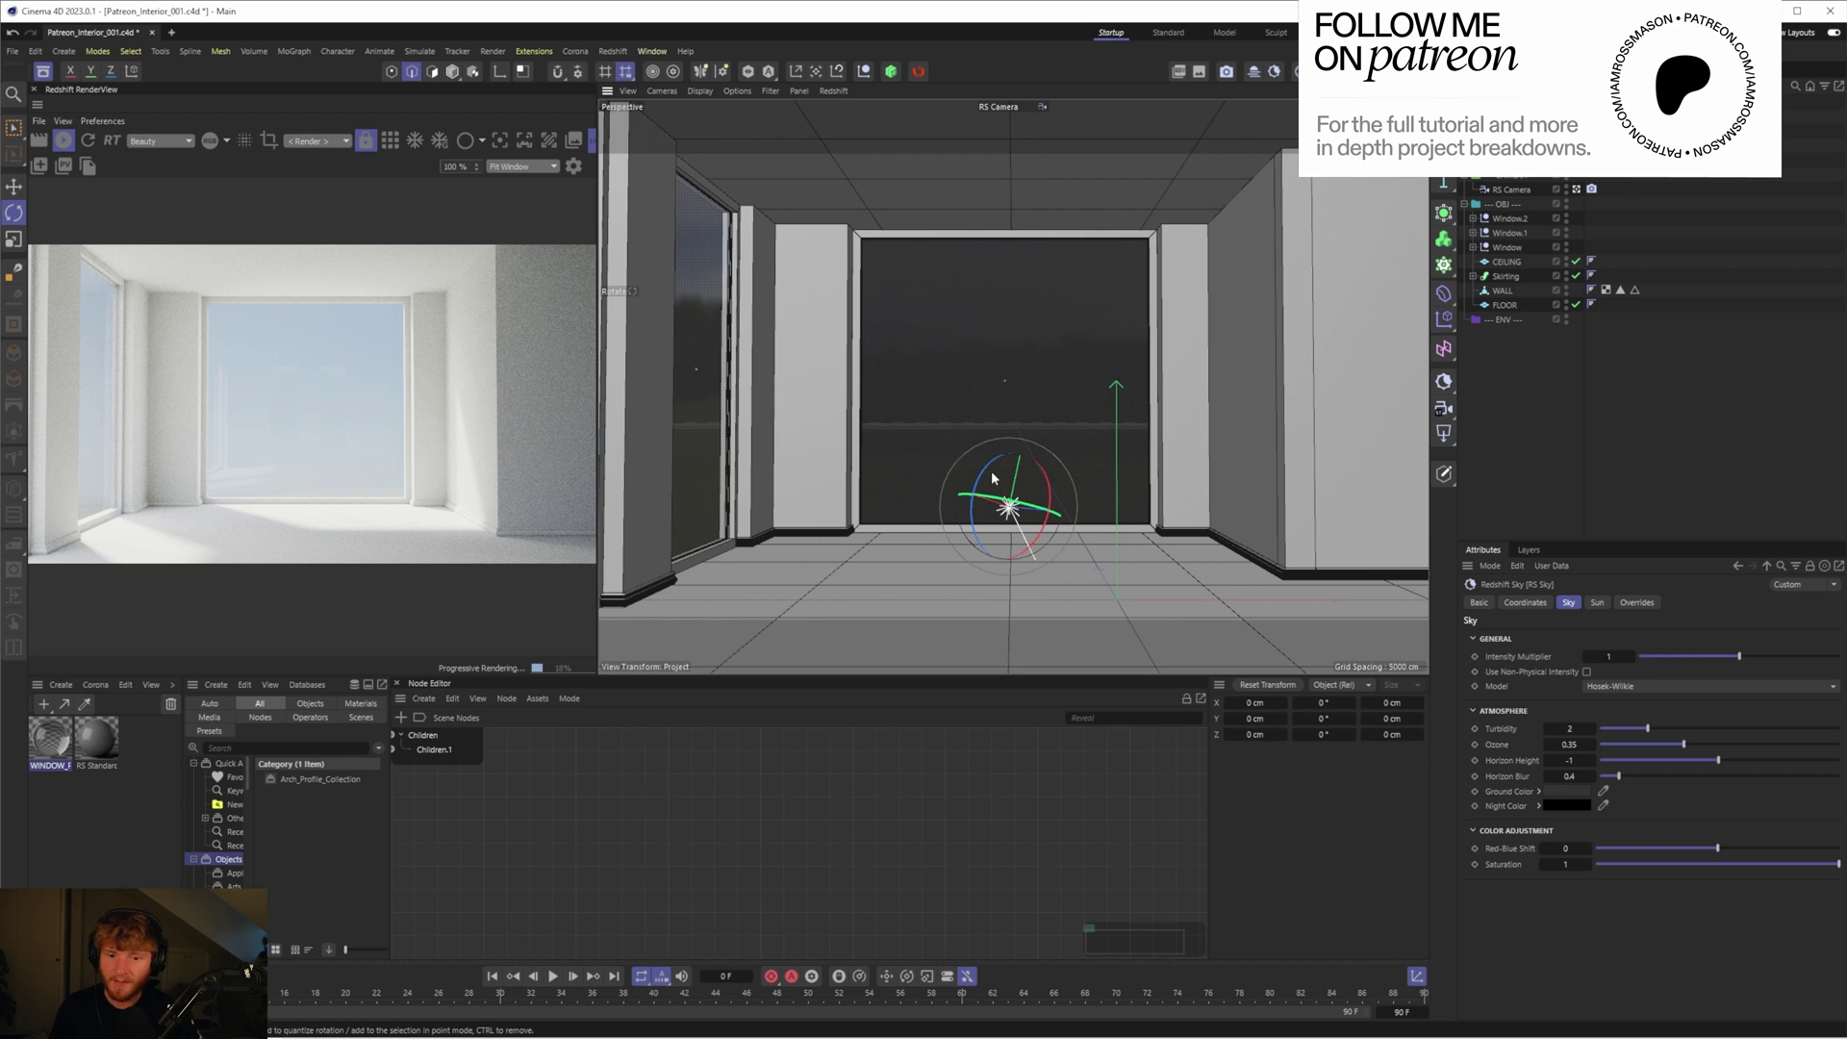
{"action": "mouse_move", "coordinate": [993, 478]}
{"action": "left_mouse_down"}
{"action": "mouse_move", "coordinate": [1041, 481]}
{"action": "mouse_move", "coordinate": [1027, 466]}
{"action": "left_mouse_up"}
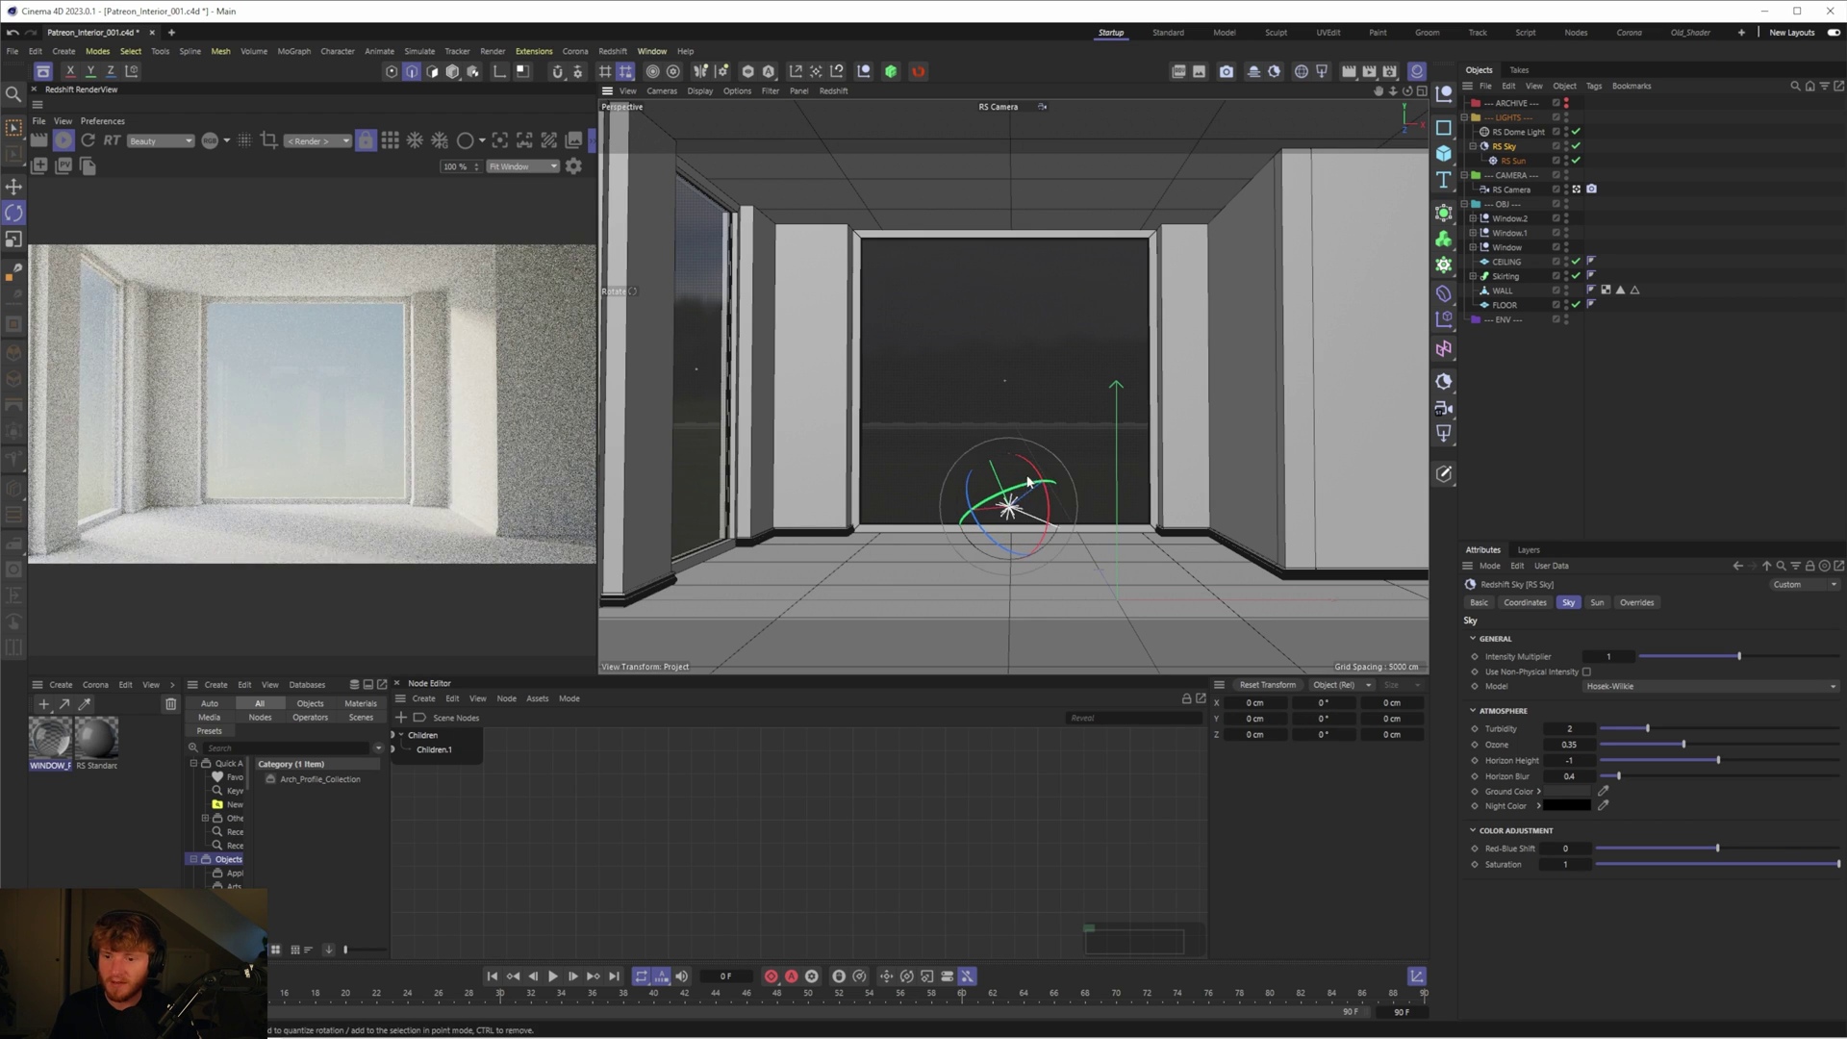
{"action": "left_click_drag", "start_coordinate": [1027, 481], "coordinate": [1037, 494]}
{"action": "key", "text": "w"}
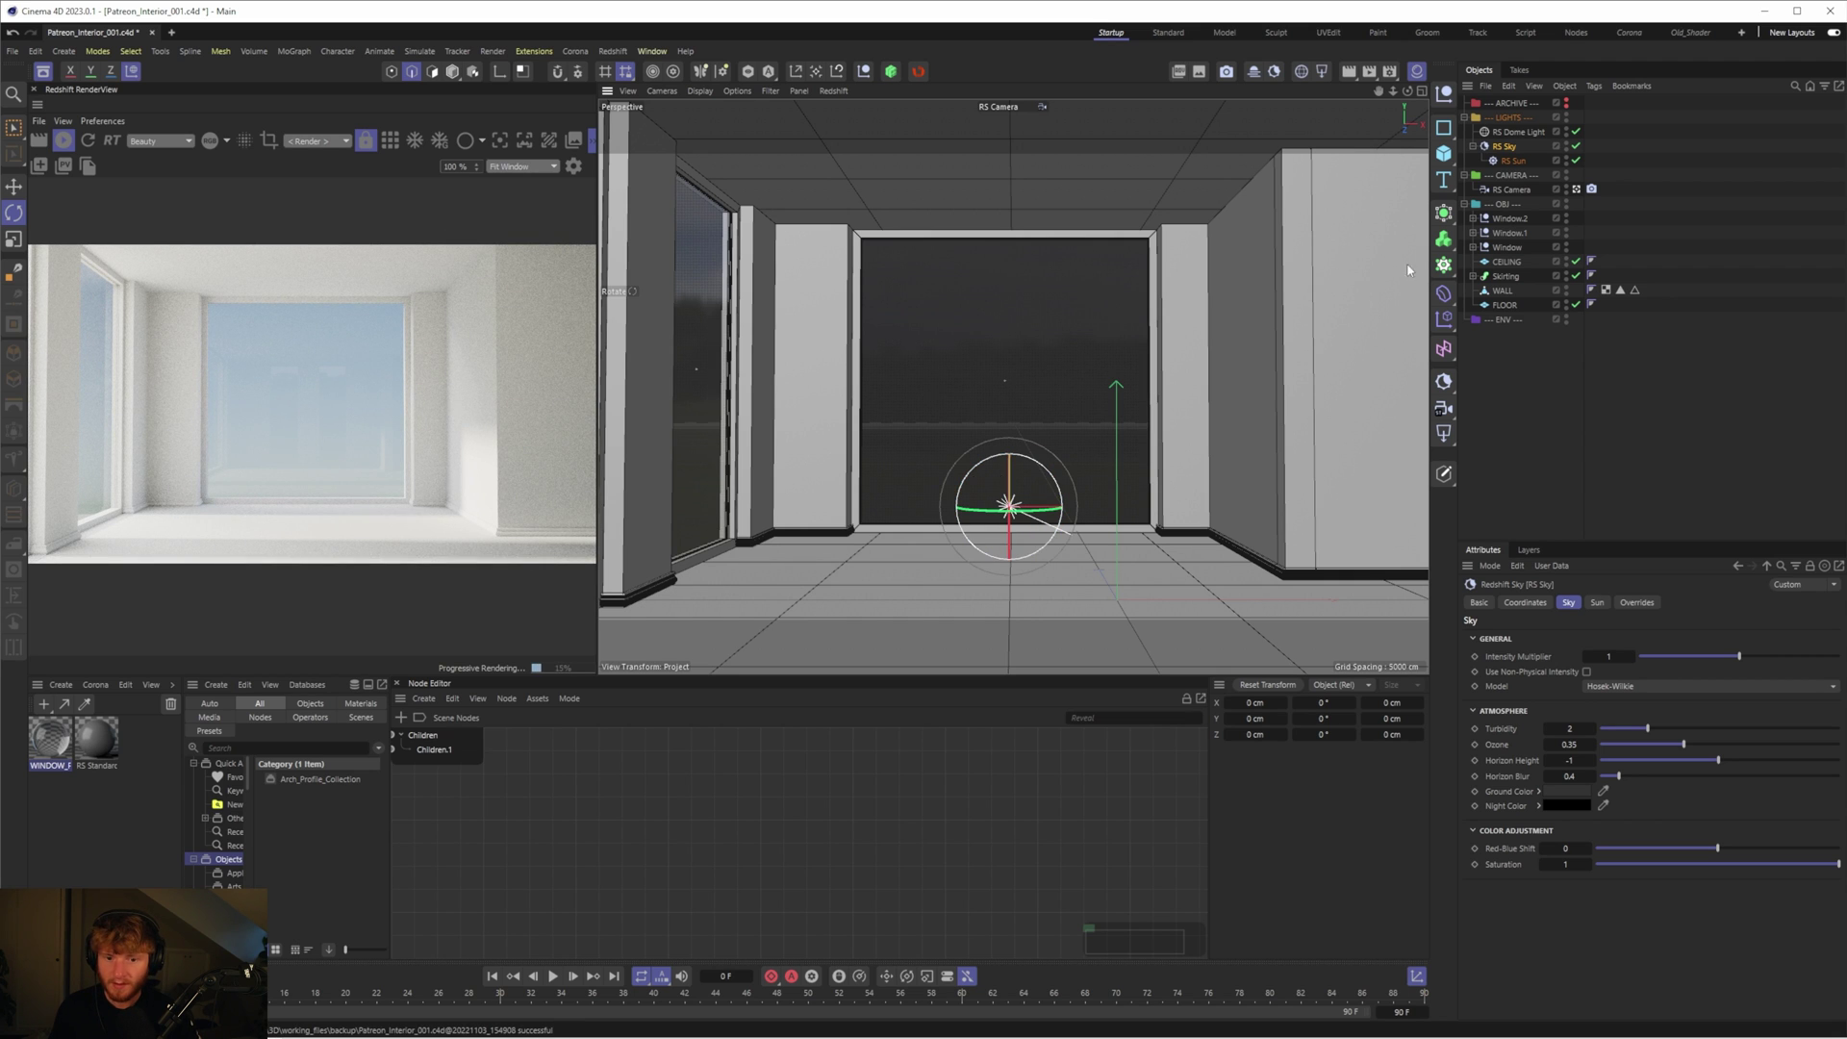
{"action": "key", "text": "w"}
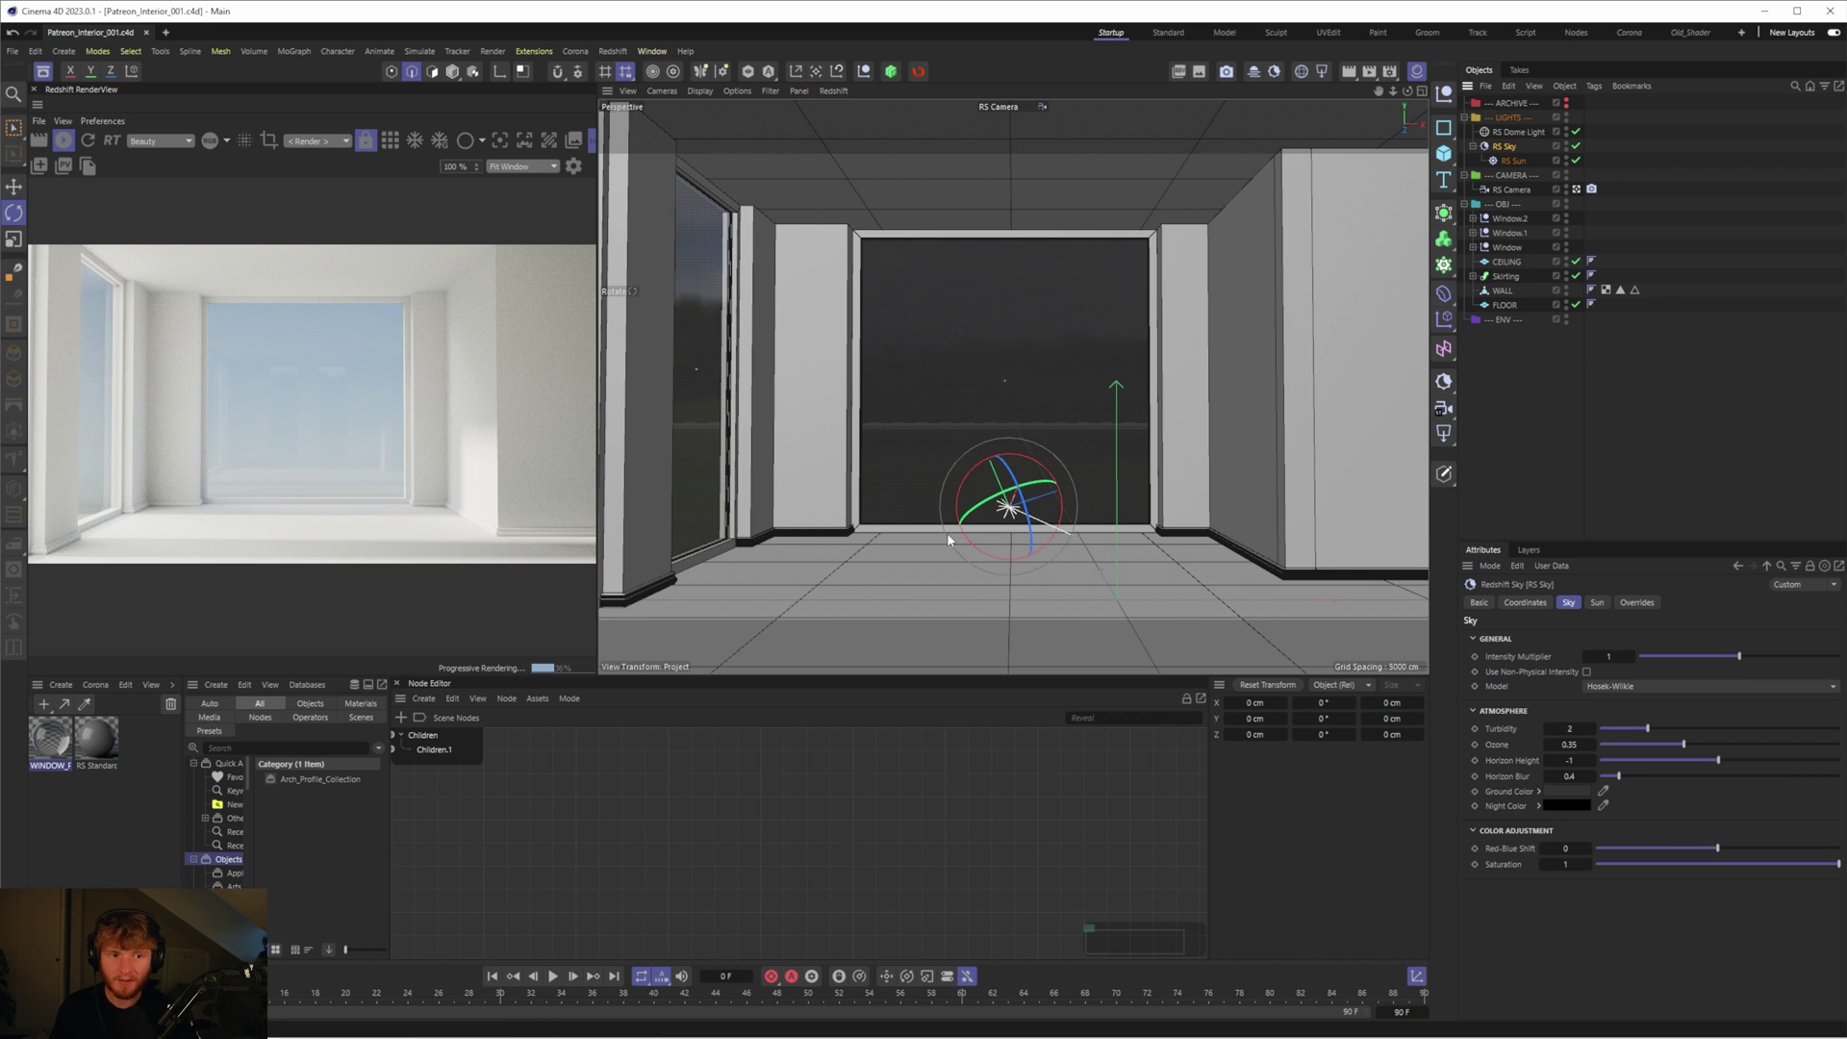
{"action": "mouse_move", "coordinate": [948, 541]}
{"action": "left_mouse_down"}
{"action": "mouse_move", "coordinate": [958, 495]}
{"action": "mouse_move", "coordinate": [948, 540]}
{"action": "left_mouse_up"}
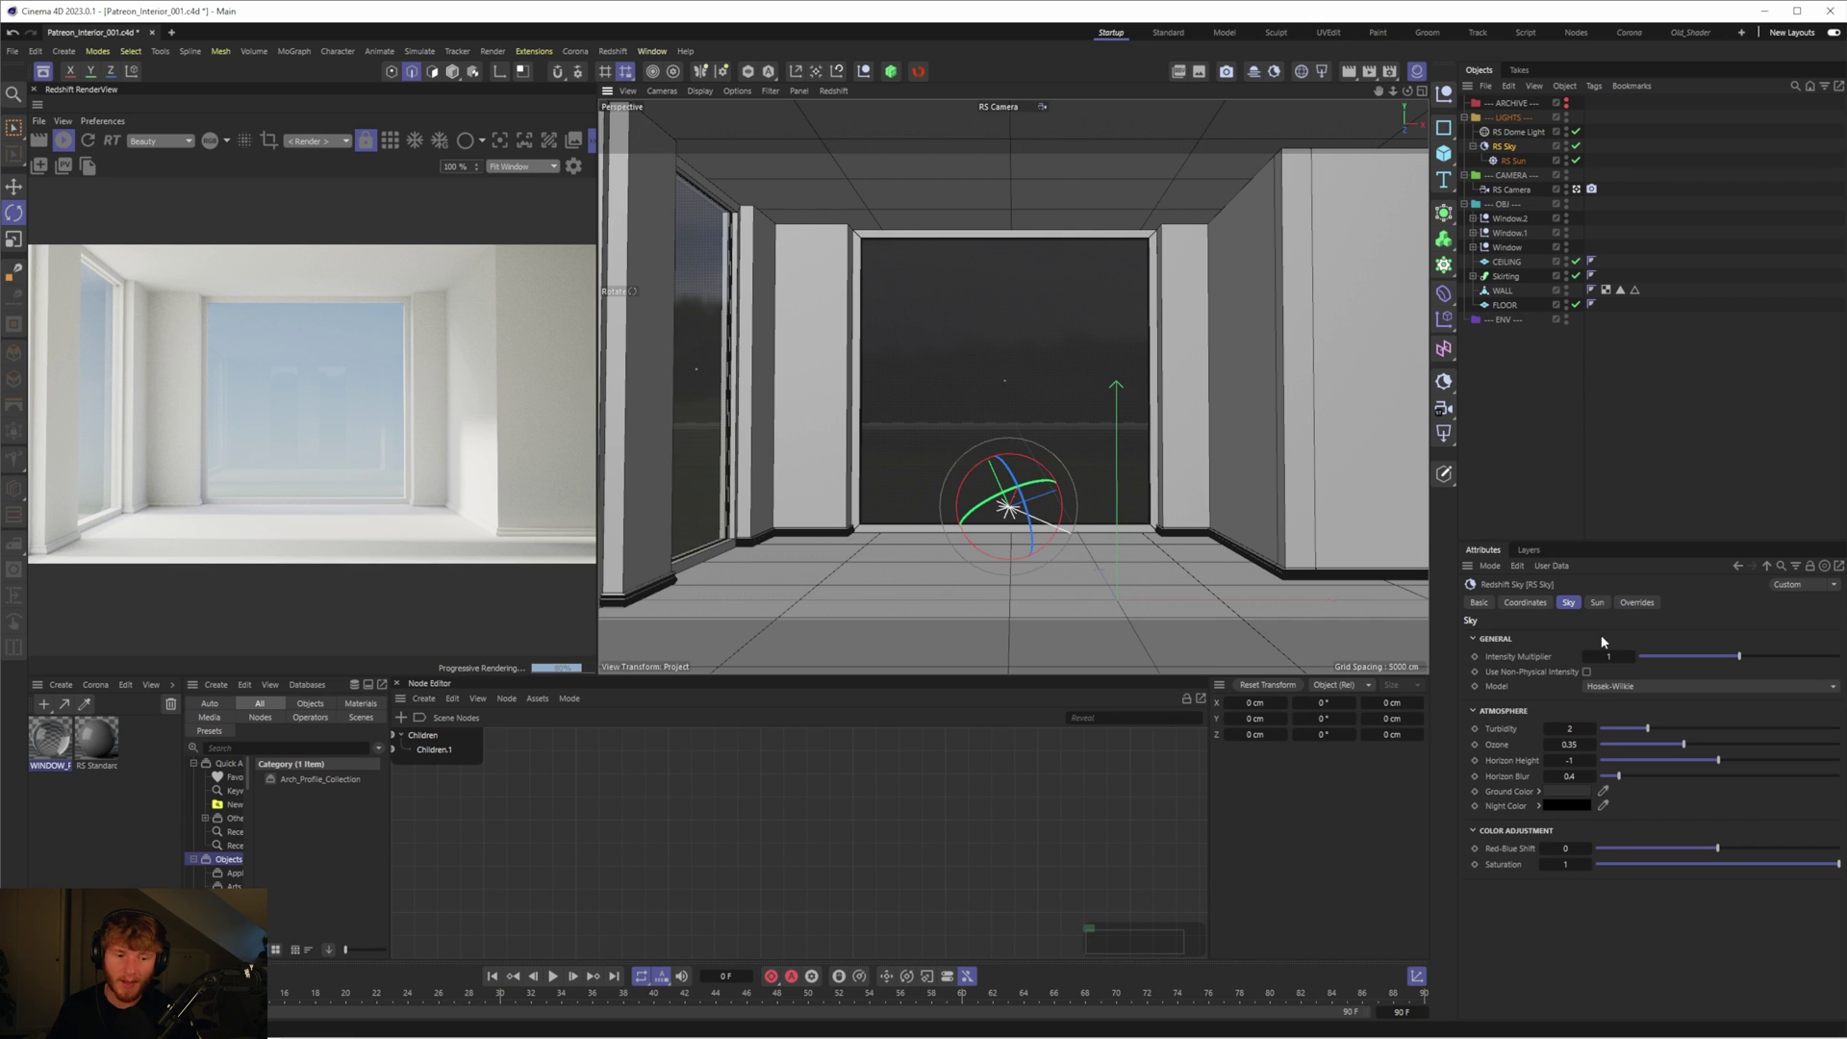
Try RS Sky Red-Blue Shift values of 1 and 0, then settle on 0.1
{"action": "left_click", "coordinate": [1565, 847]}
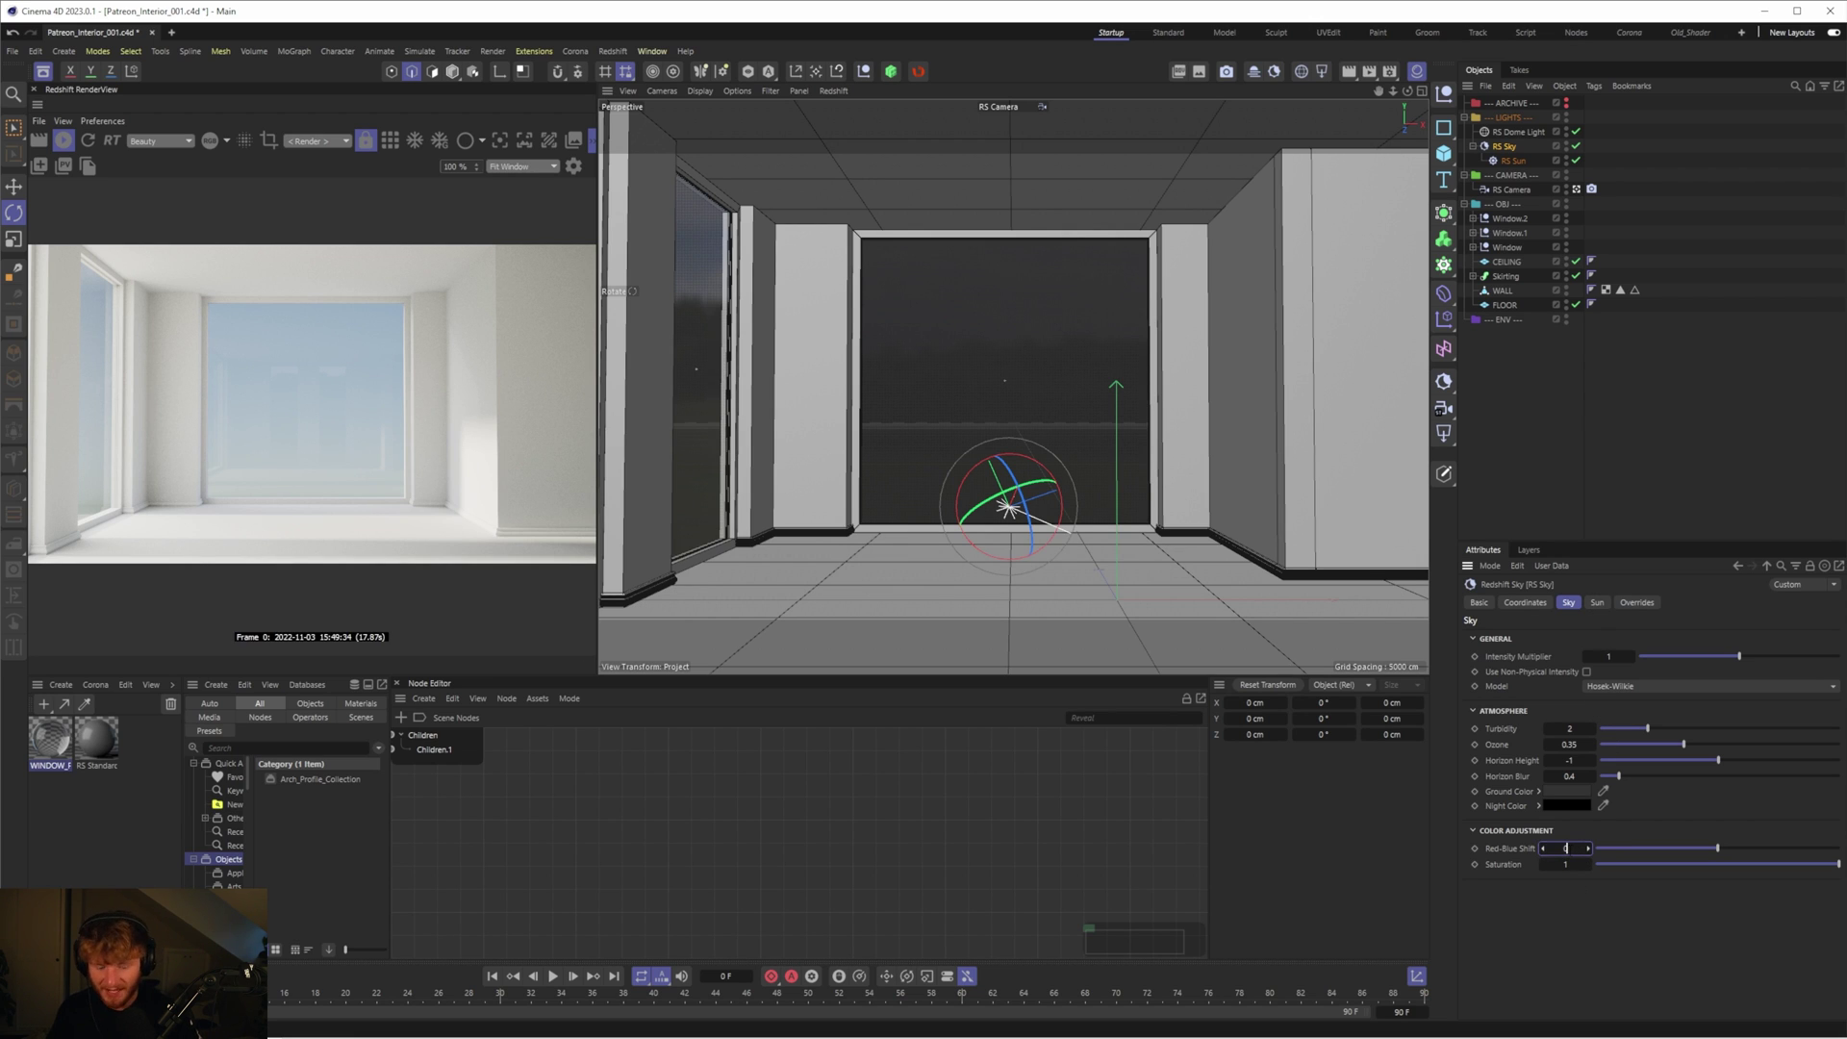
{"action": "type", "text": "."}
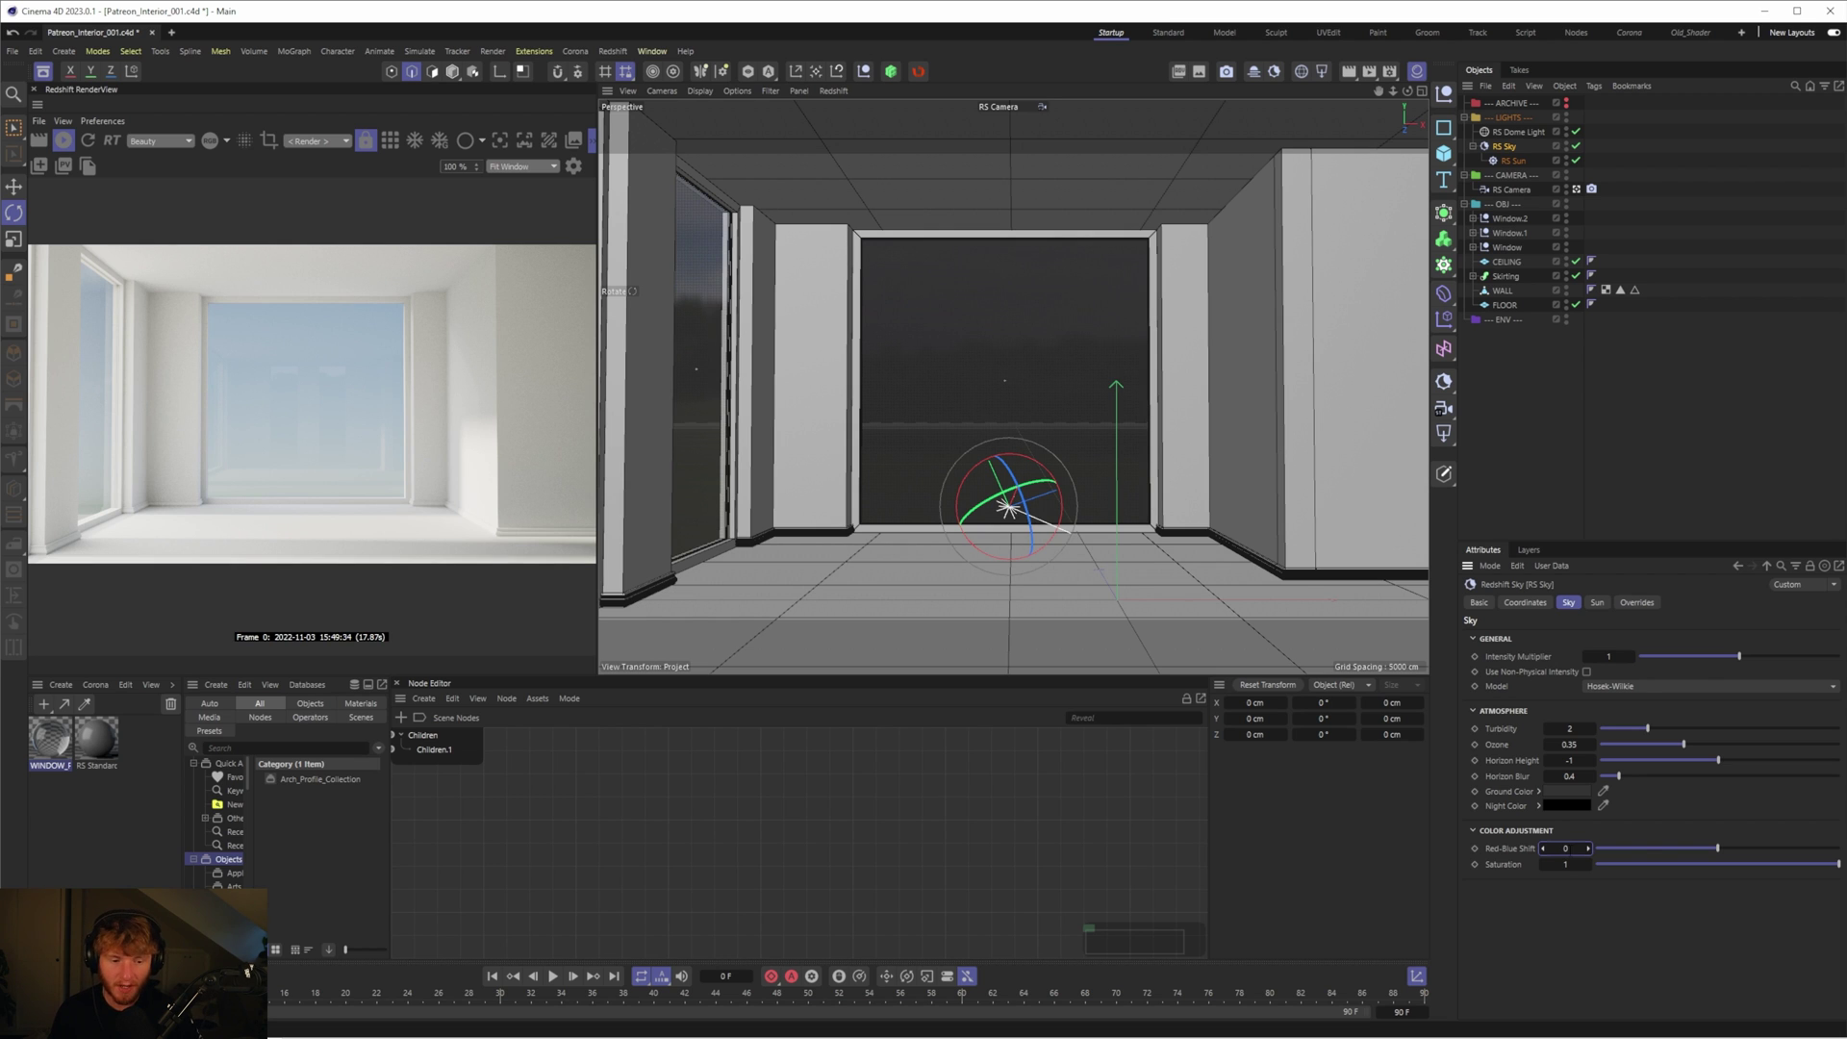
{"action": "left_click_drag", "start_coordinate": [1721, 850], "coordinate": [1841, 852]}
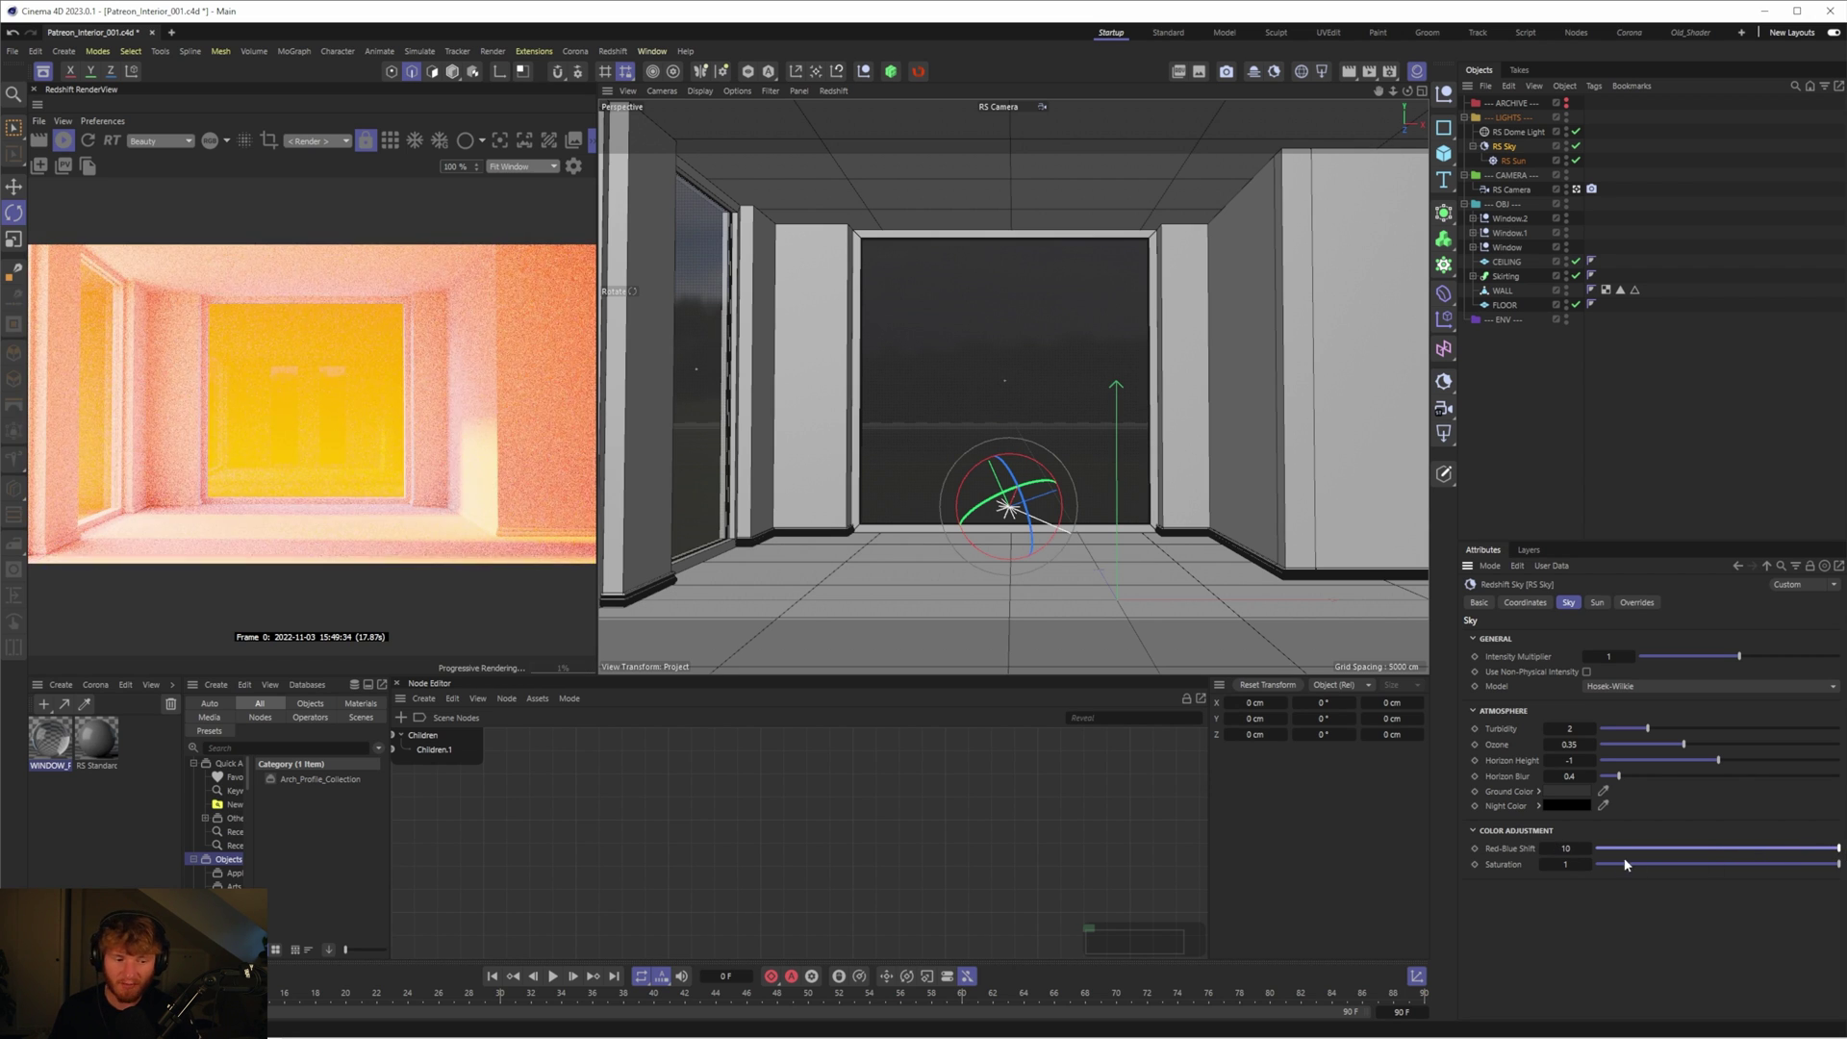
{"action": "double_click", "coordinate": [1567, 848]}
{"action": "key", "text": "Return"}
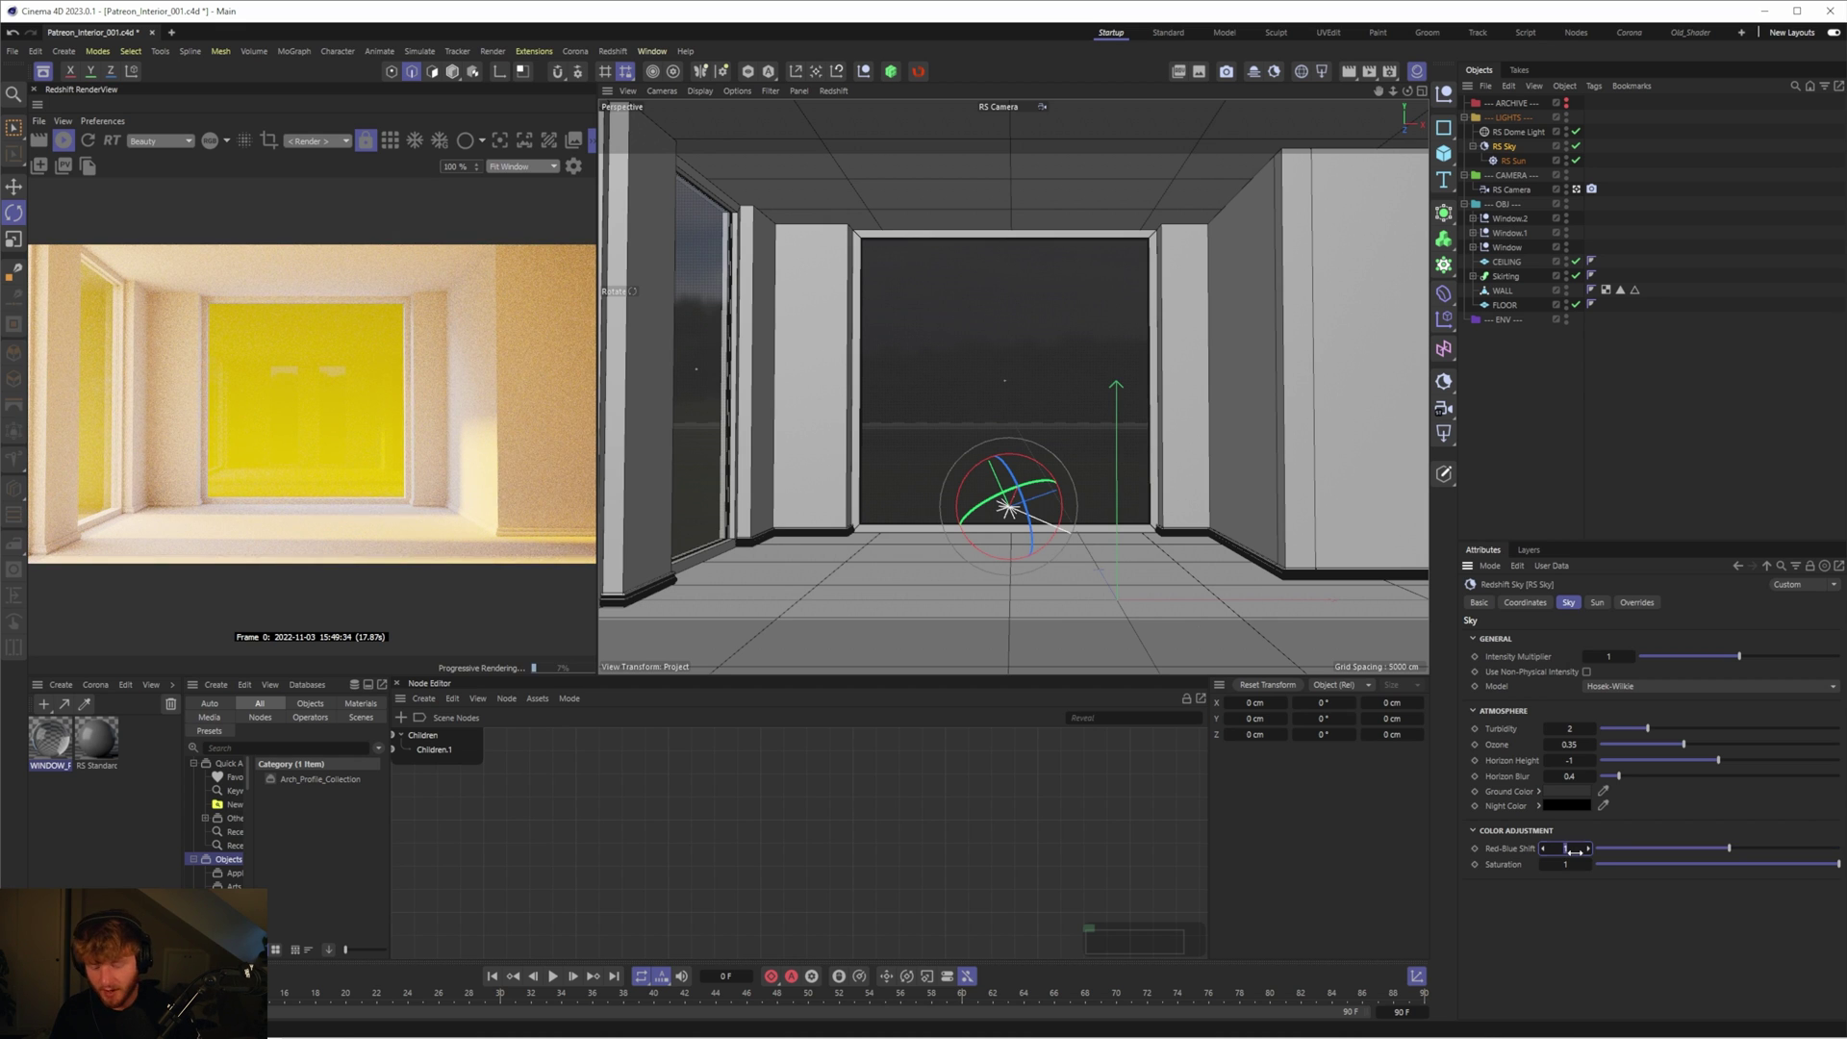
{"action": "left_click_drag", "start_coordinate": [1573, 850], "coordinate": [1568, 850]}
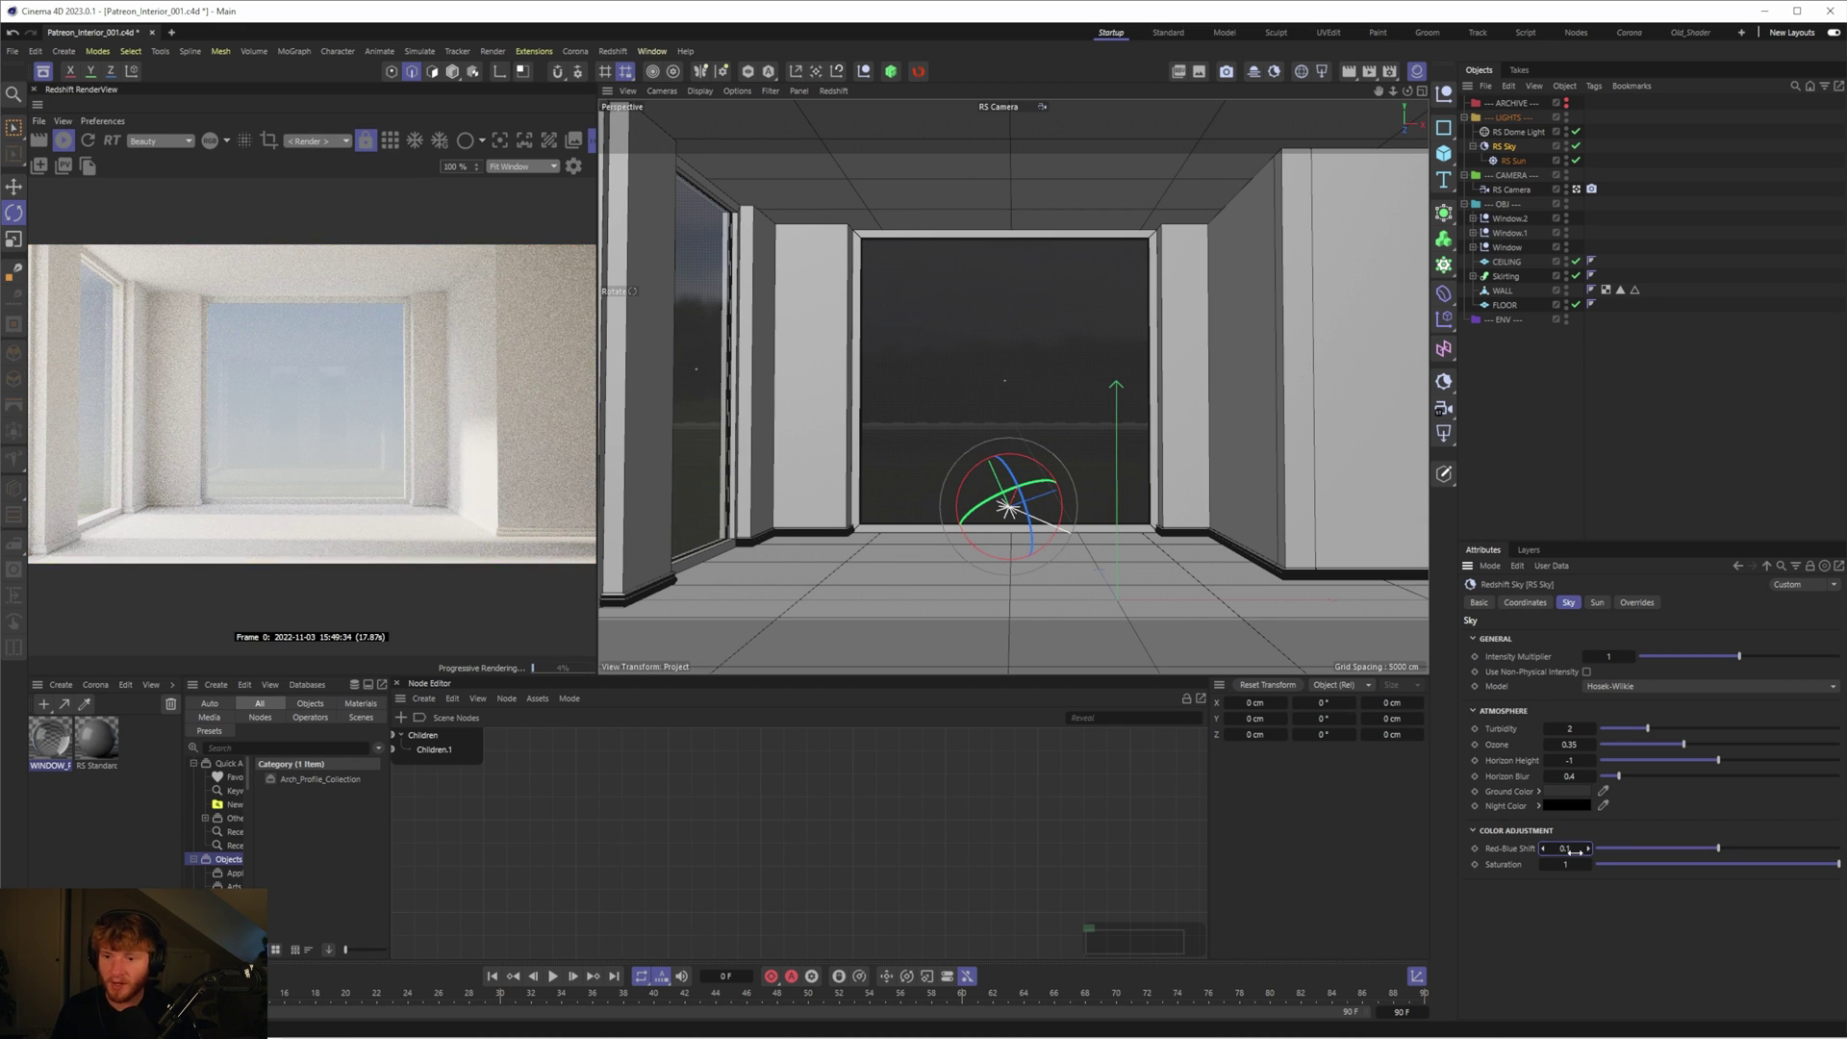
{"action": "type", "text": "0"}
{"action": "key", "text": "Return"}
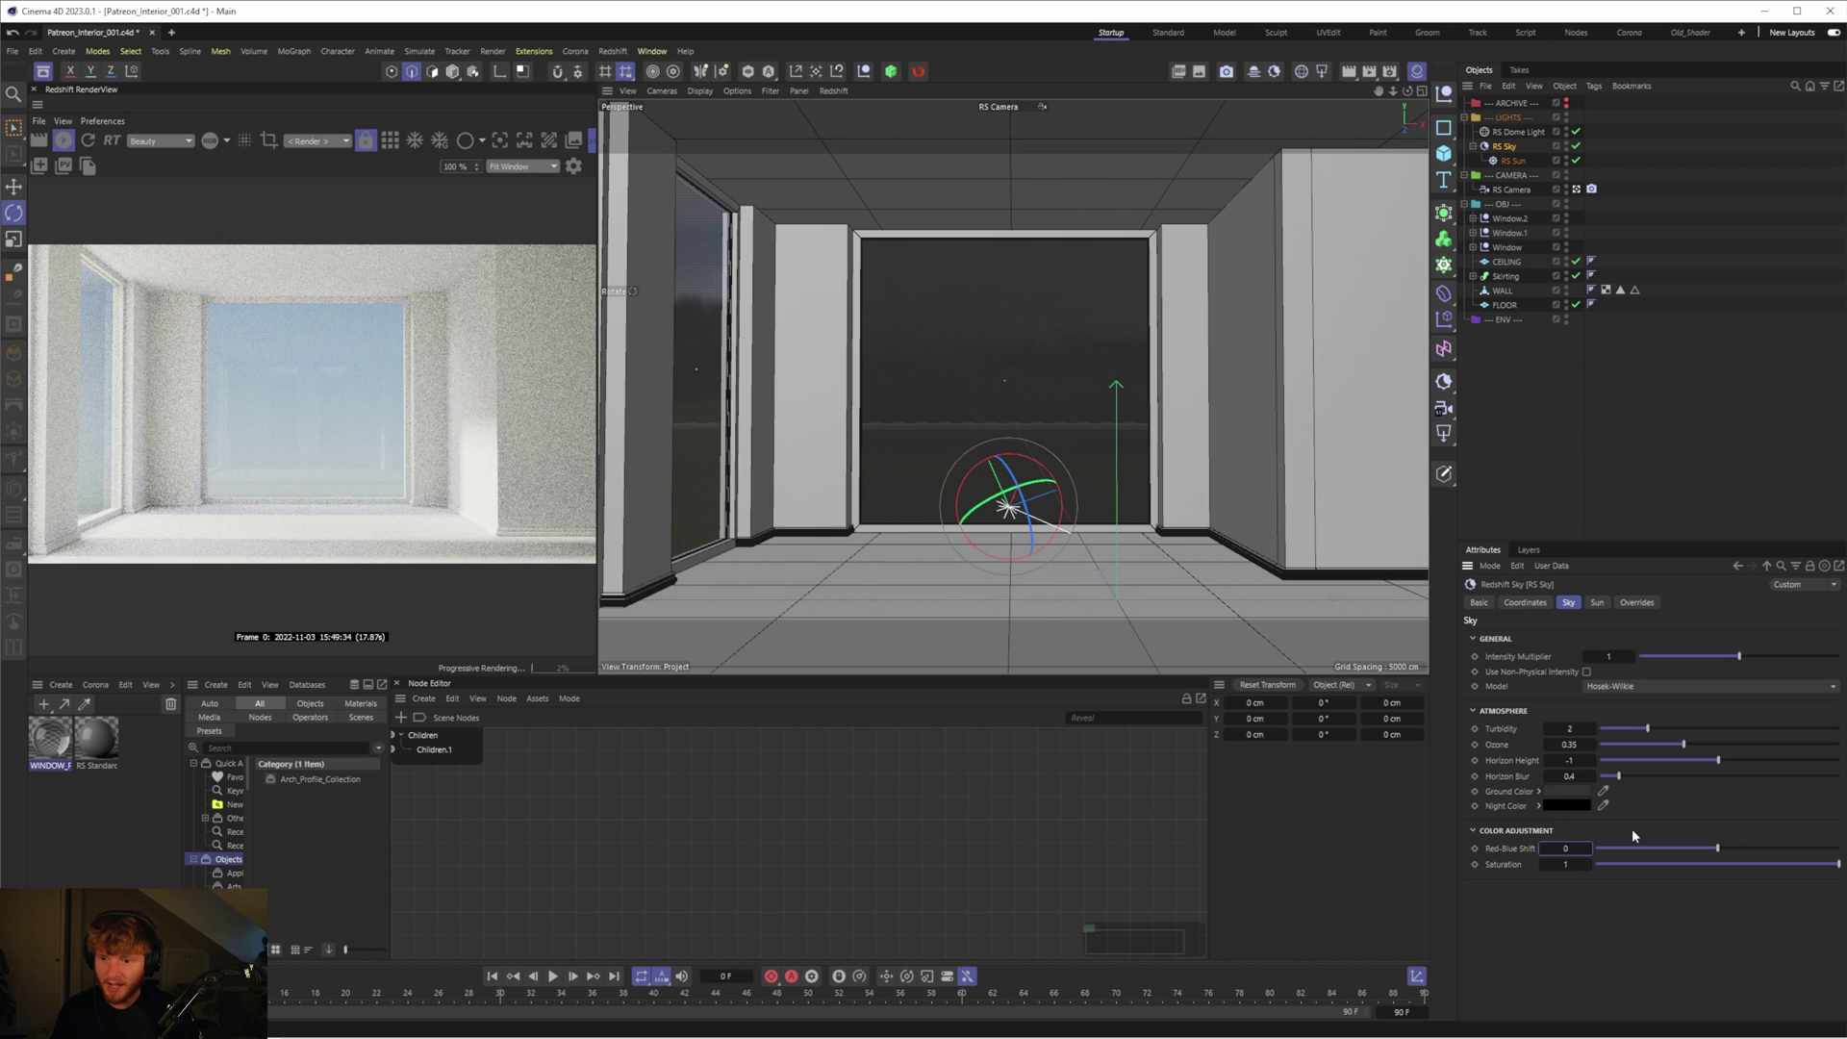
{"action": "left_click_drag", "start_coordinate": [1572, 848], "coordinate": [1575, 848]}
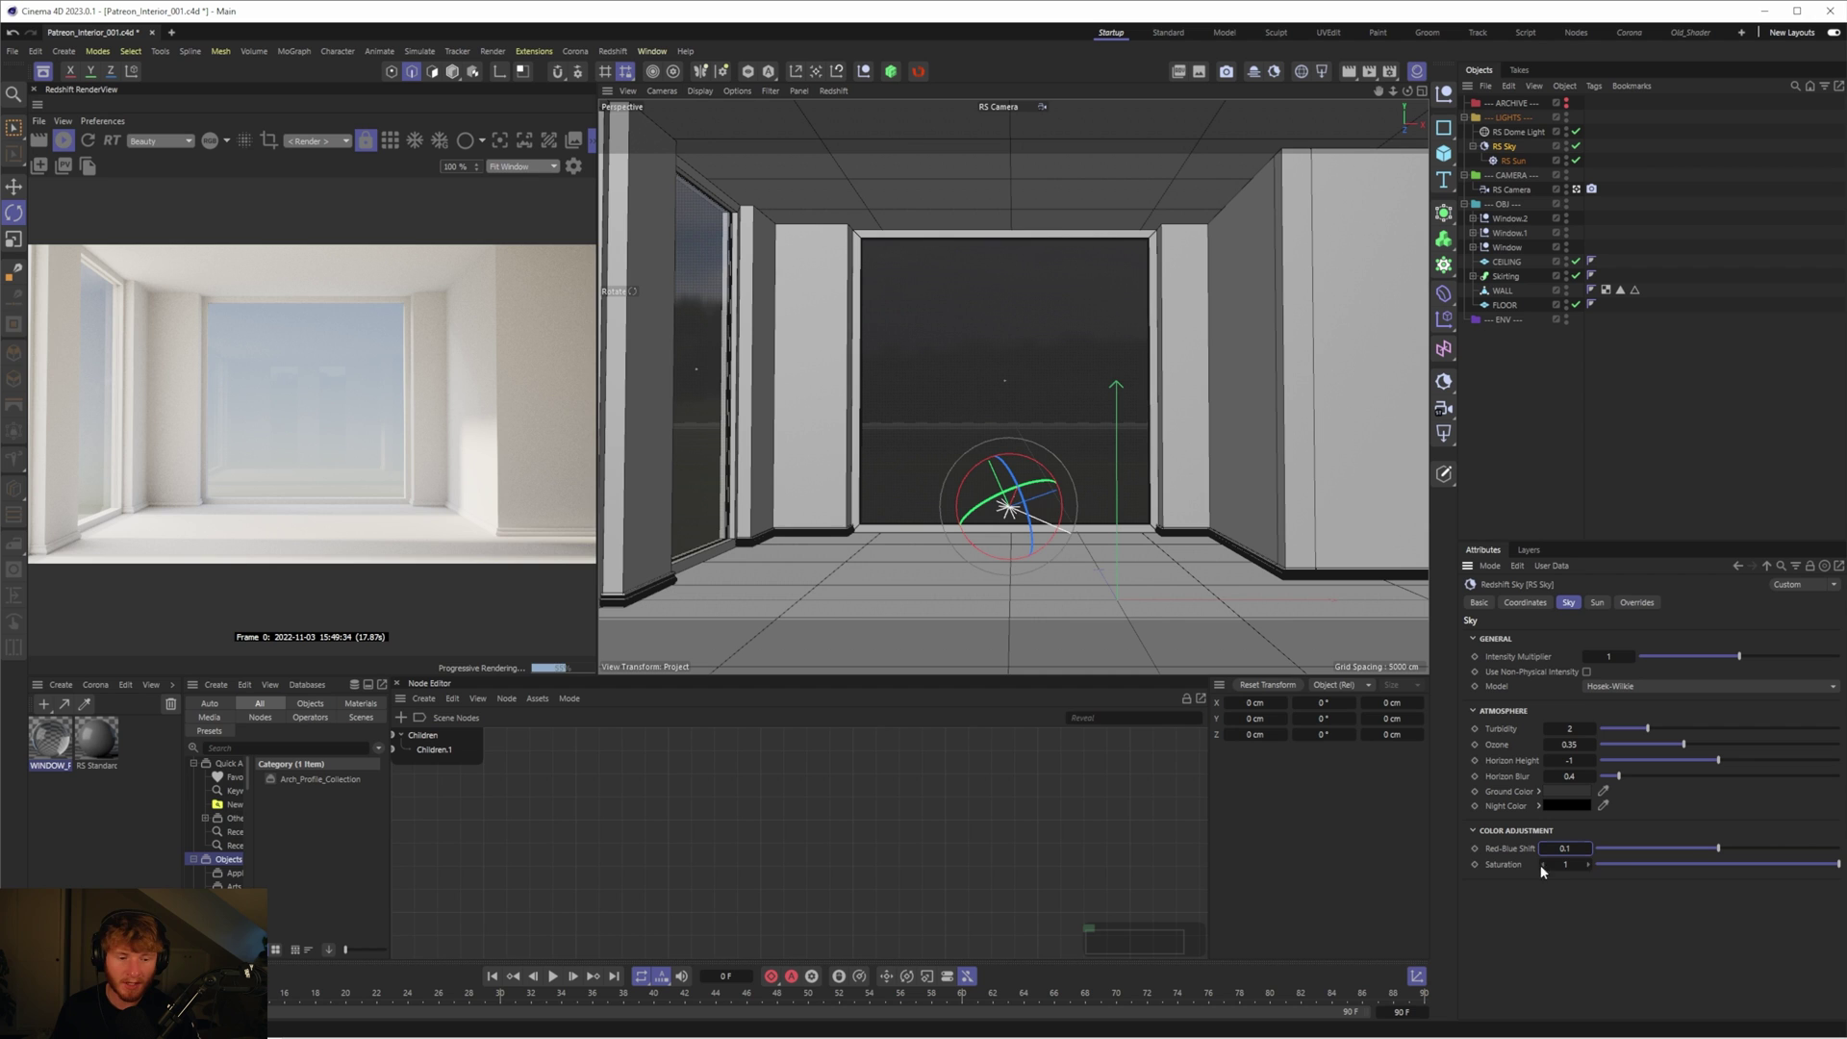
Lower the RS Sky Saturation partway to 0.7 after previewing full desaturation
{"action": "left_click_drag", "start_coordinate": [1689, 865], "coordinate": [1585, 864]}
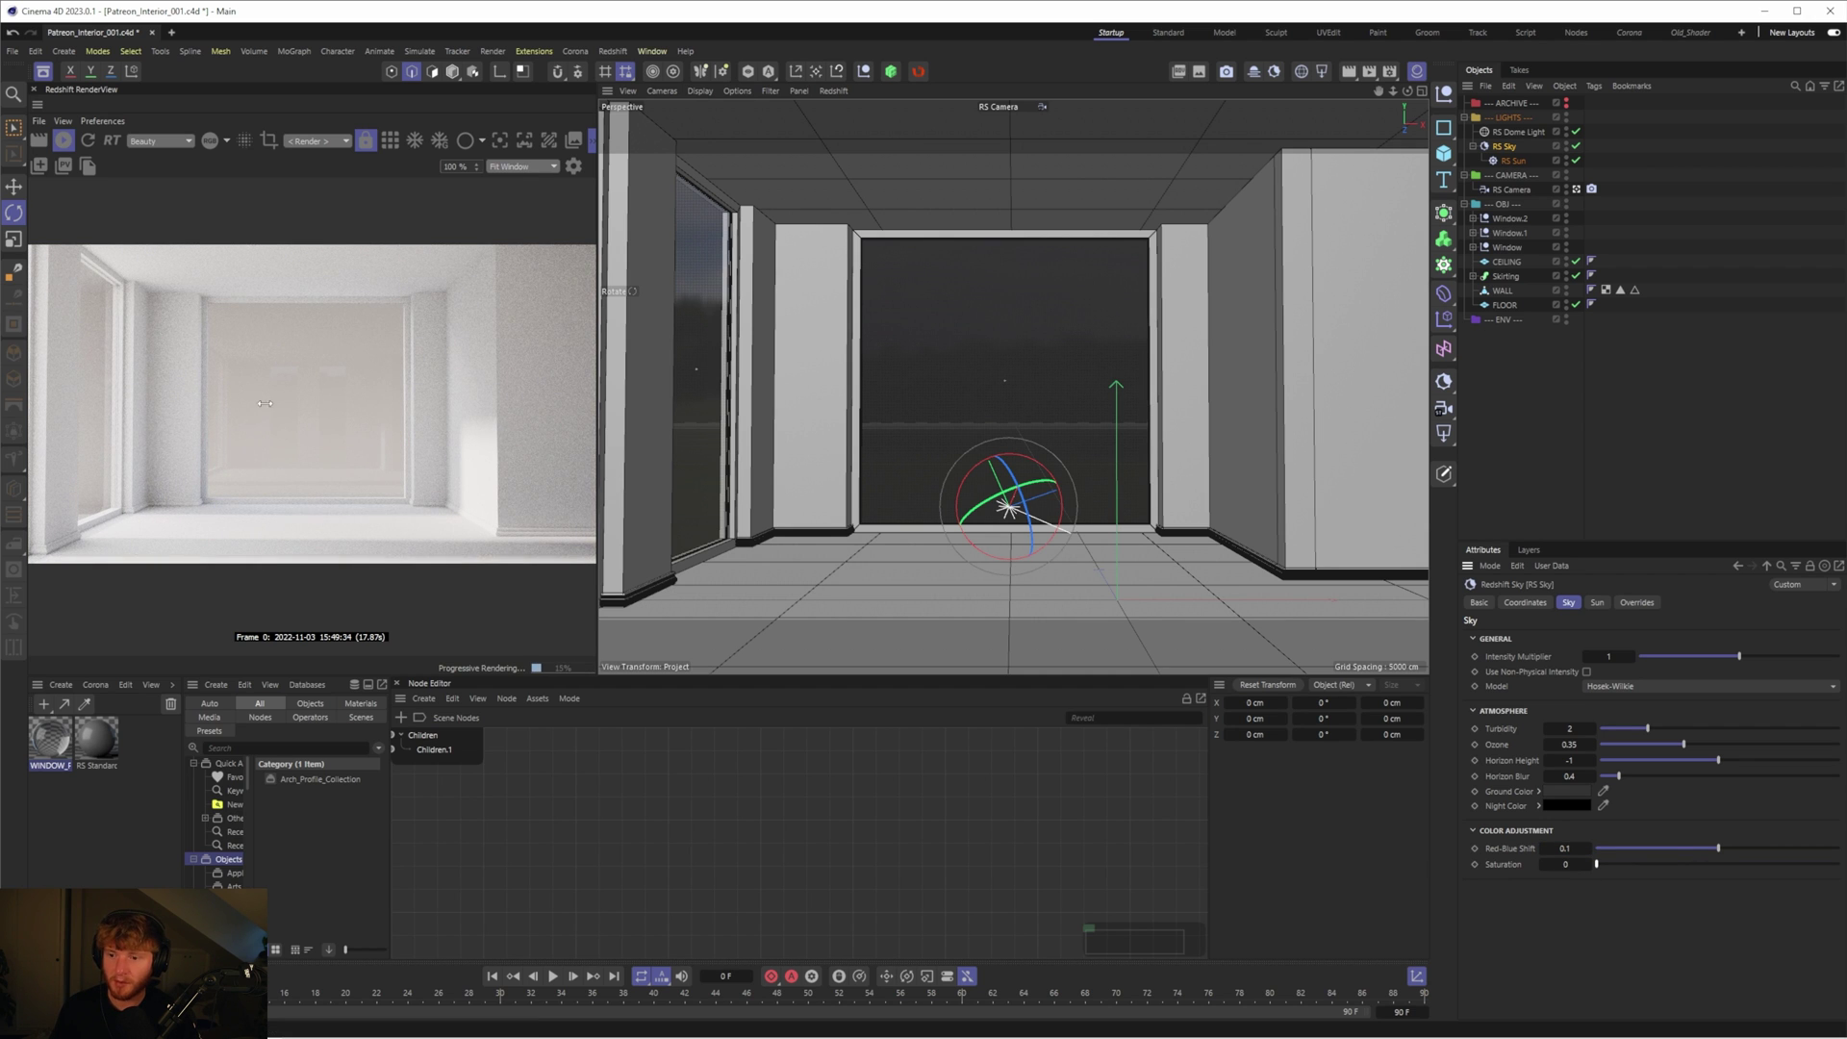
{"action": "key", "text": "ctrl+z"}
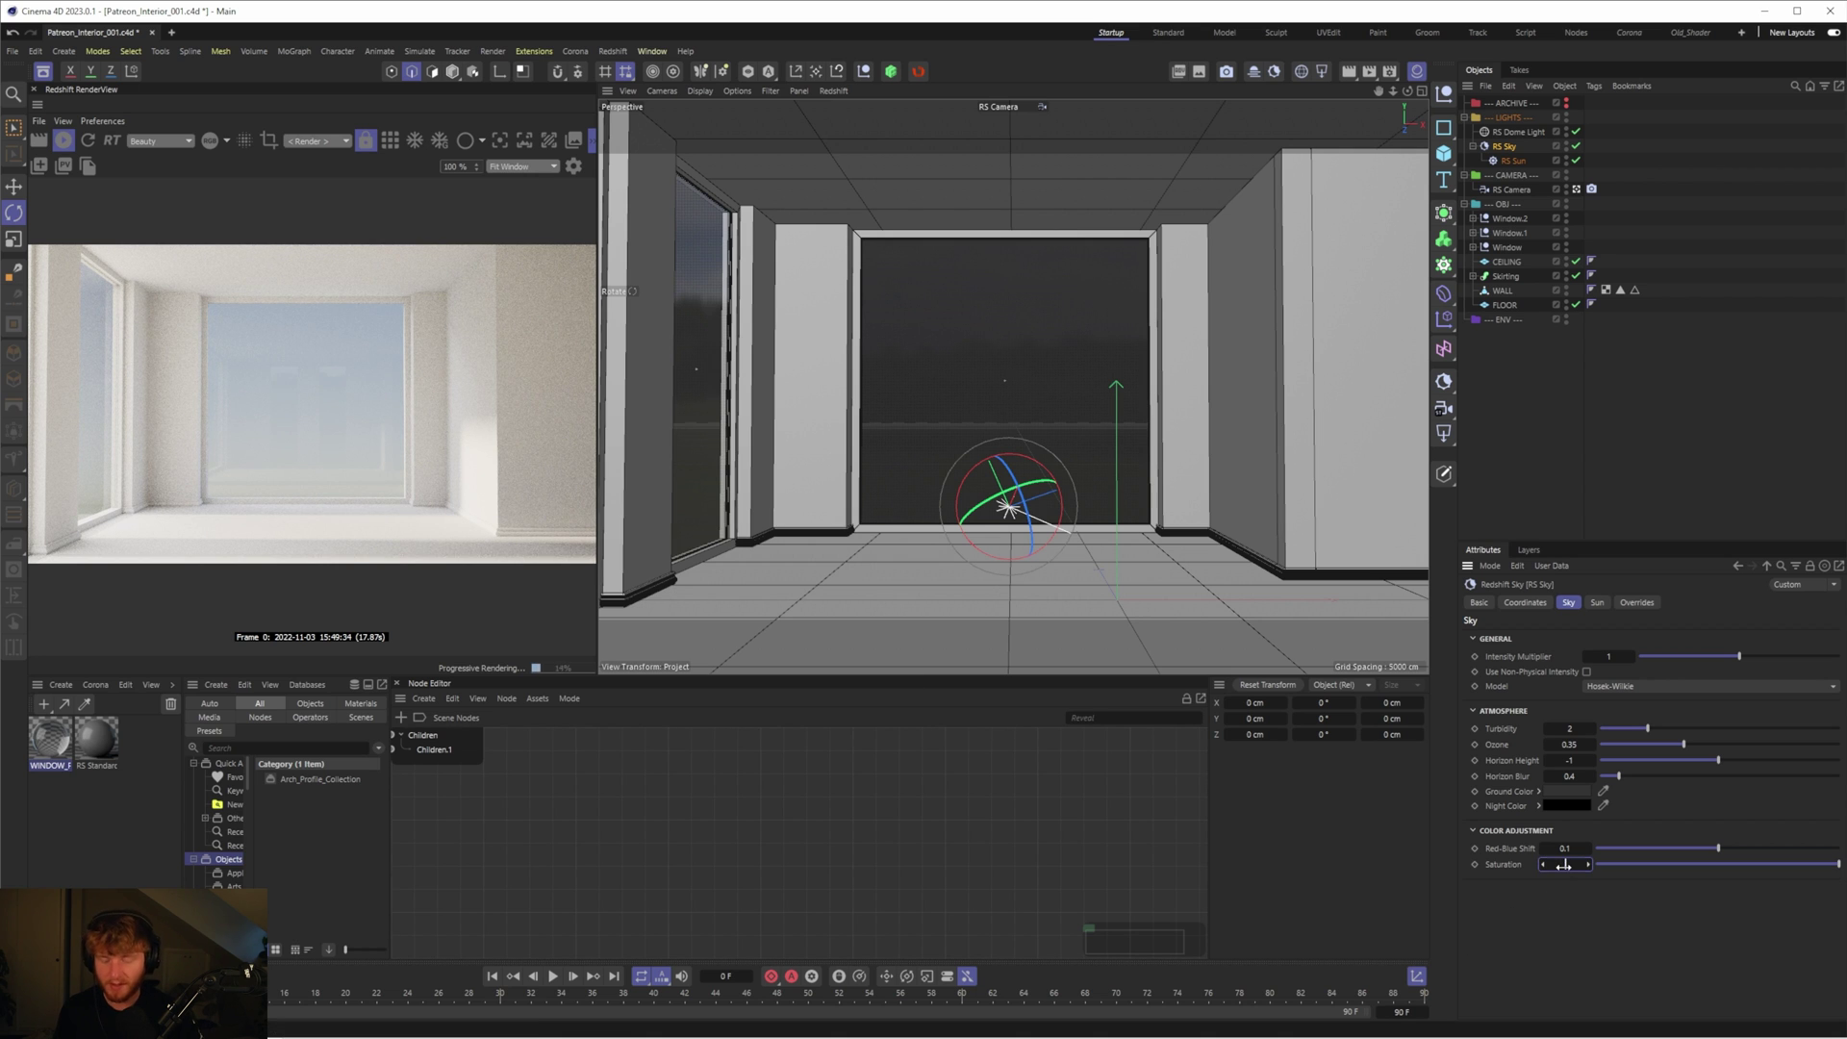
{"action": "left_click_drag", "start_coordinate": [1564, 863], "coordinate": [1558, 864]}
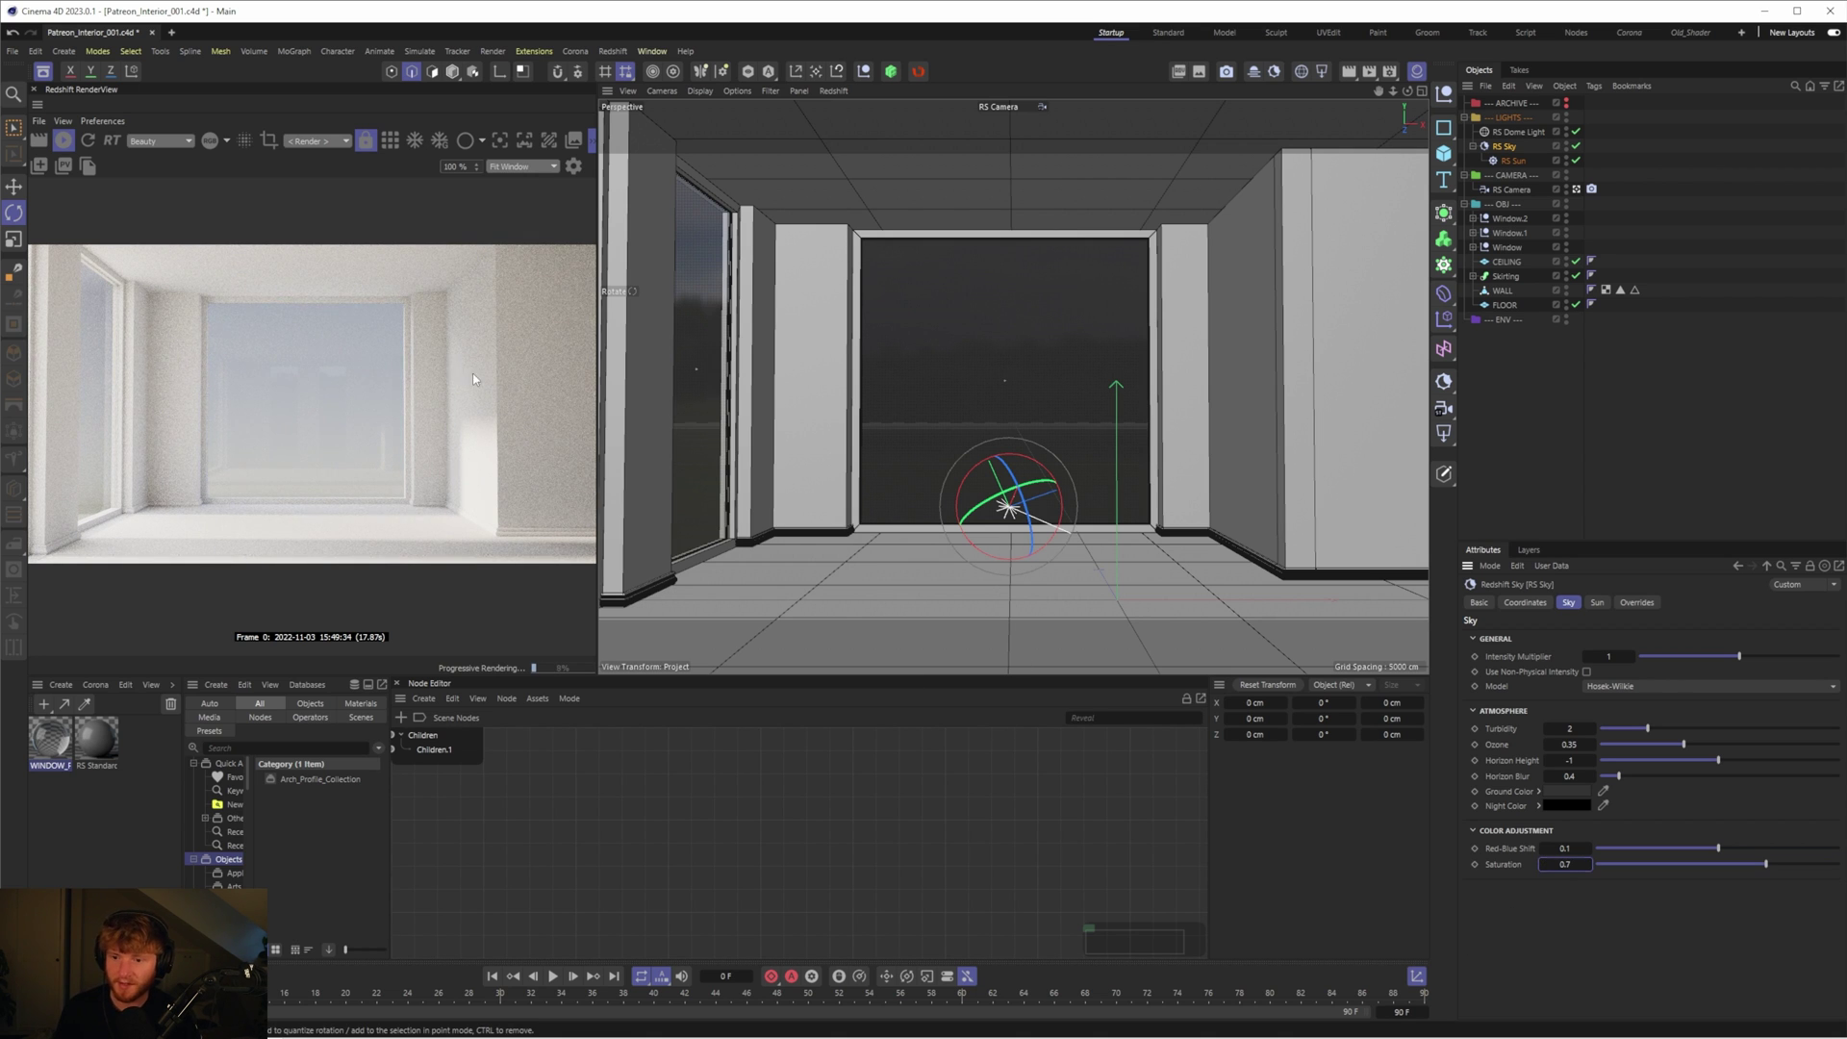
Switch off the RS Dome Light in the Object Manager
{"action": "left_click", "coordinate": [1508, 189]}
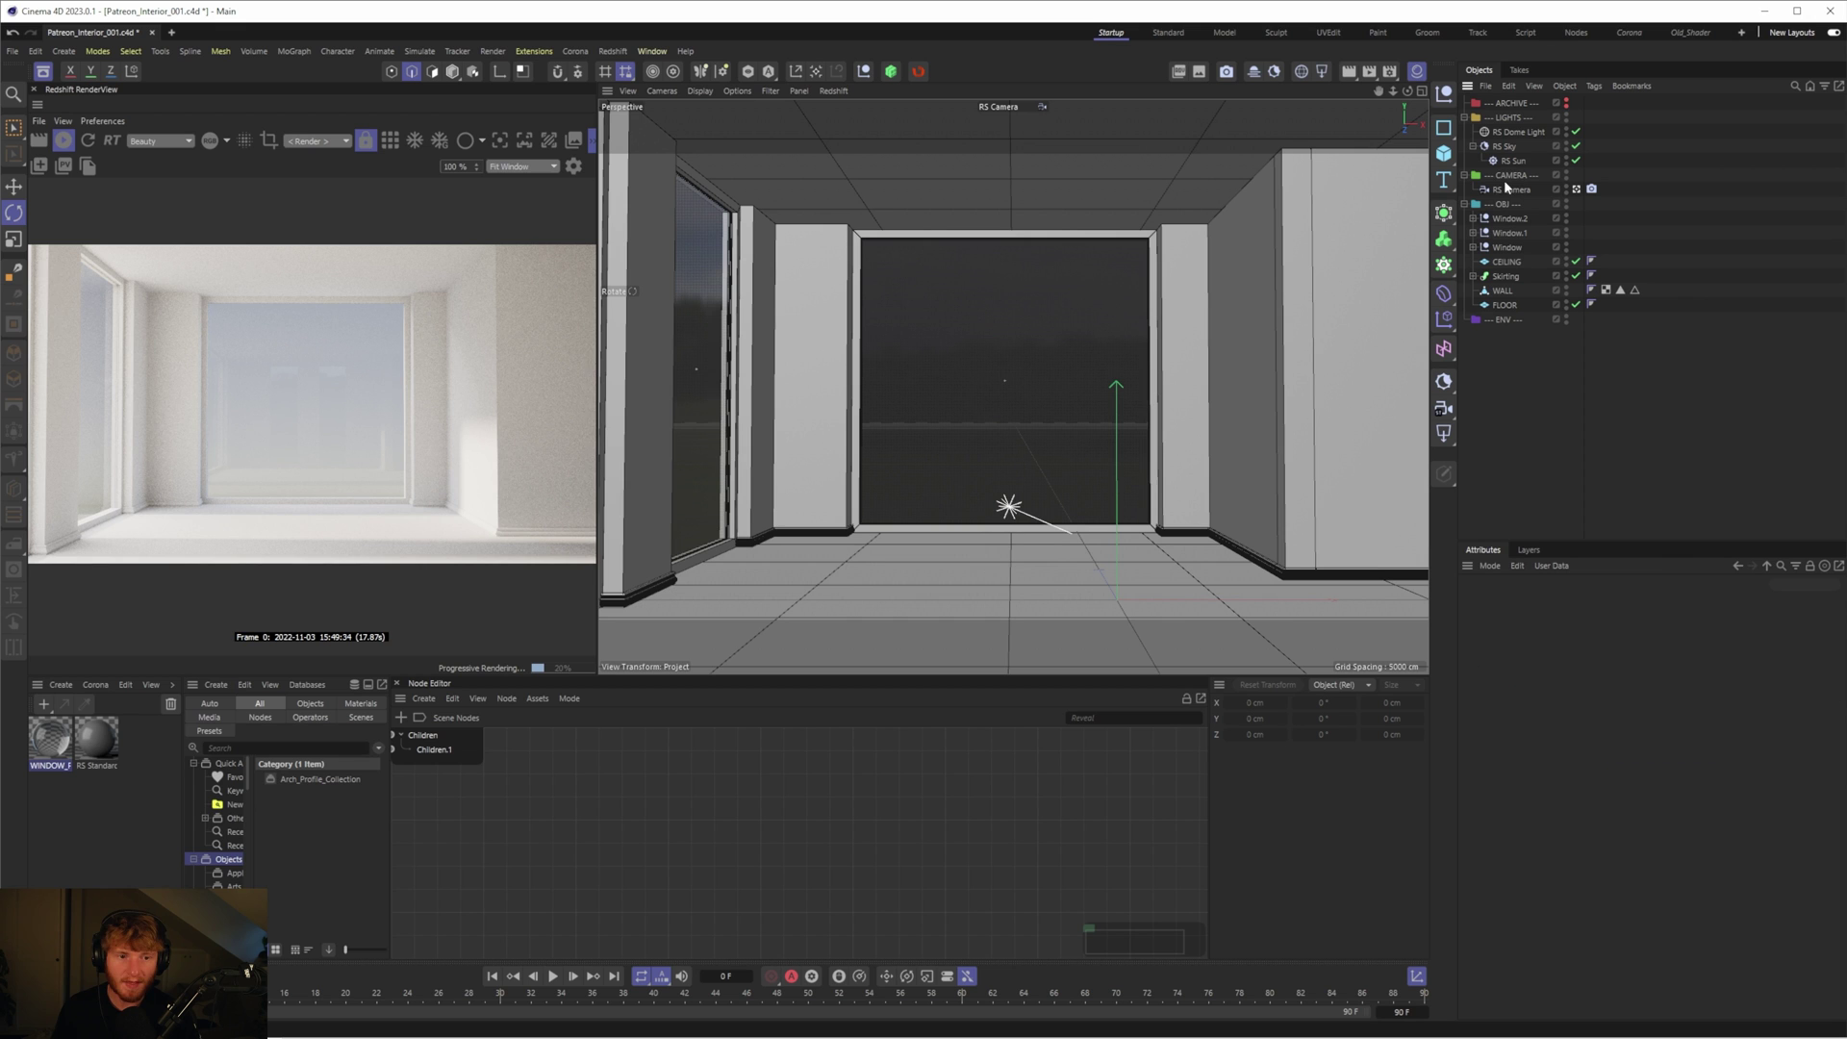
{"action": "left_click", "coordinate": [1575, 133]}
{"action": "left_click", "coordinate": [1575, 132]}
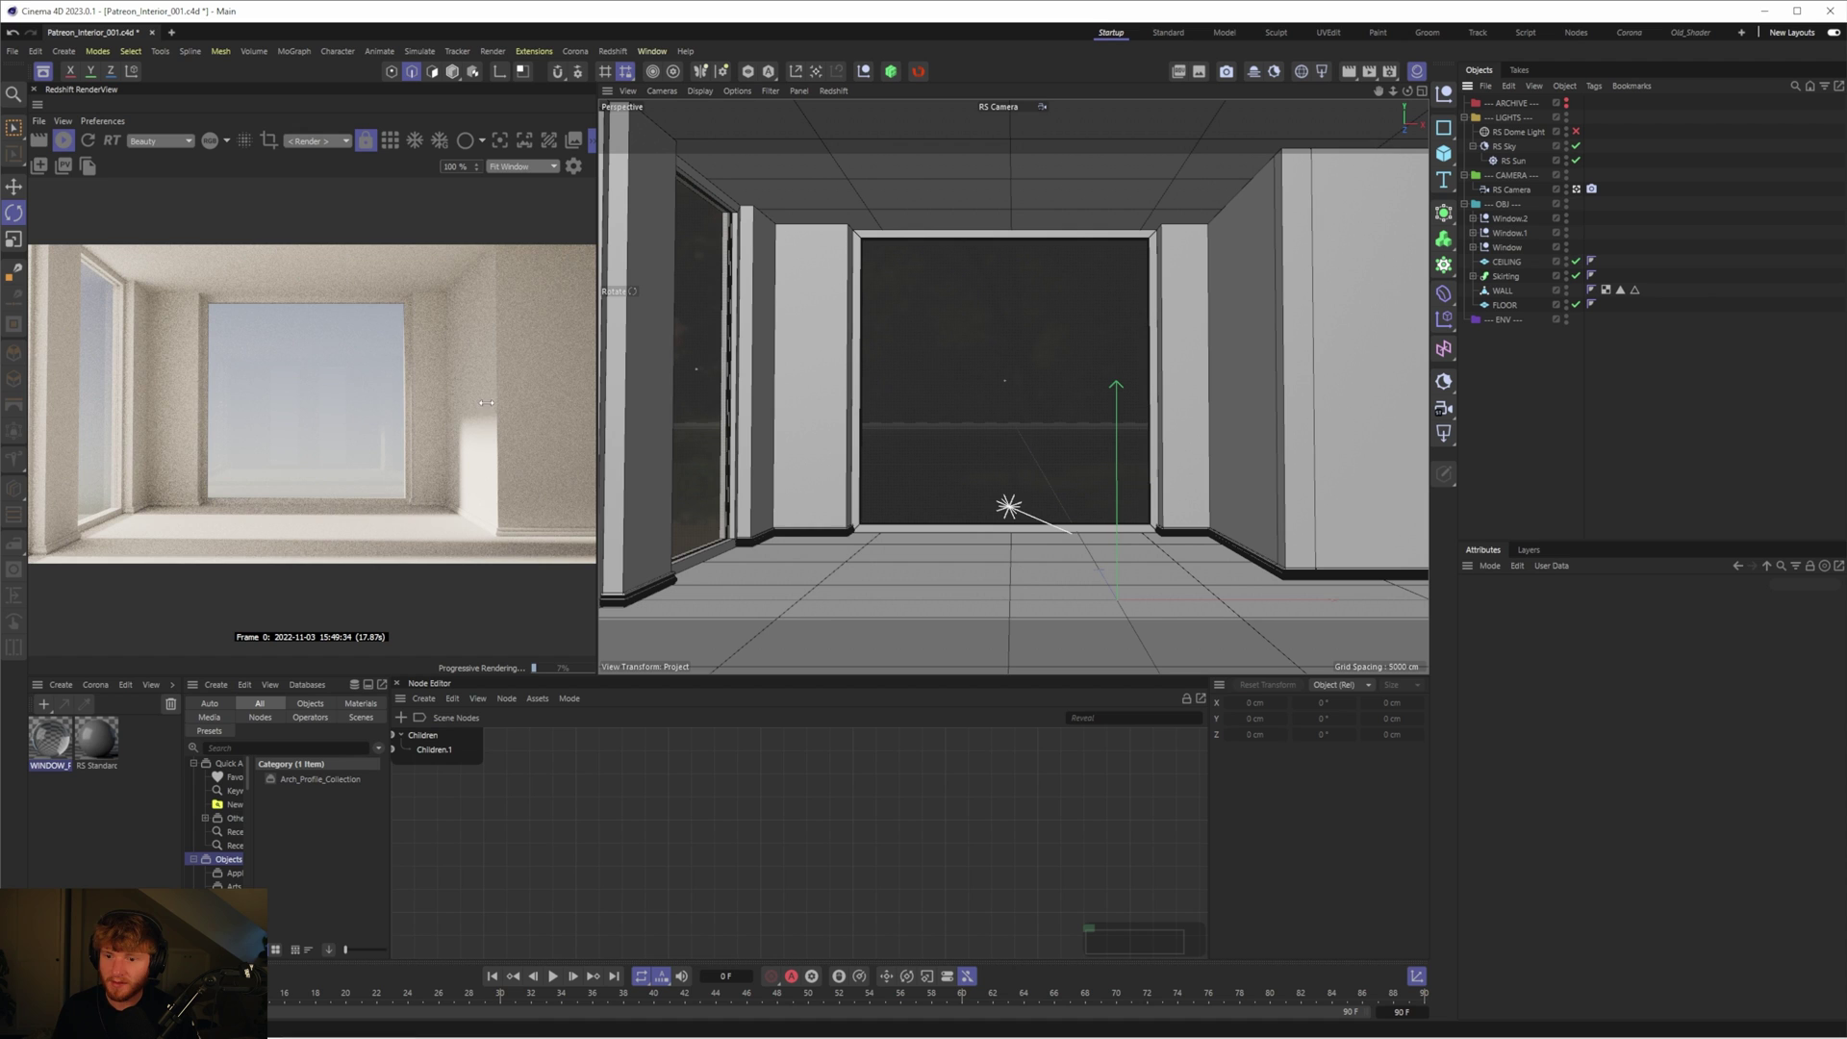
Set the RS Sky Red-Blue Shift to 0.05
{"action": "left_click", "coordinate": [1502, 149]}
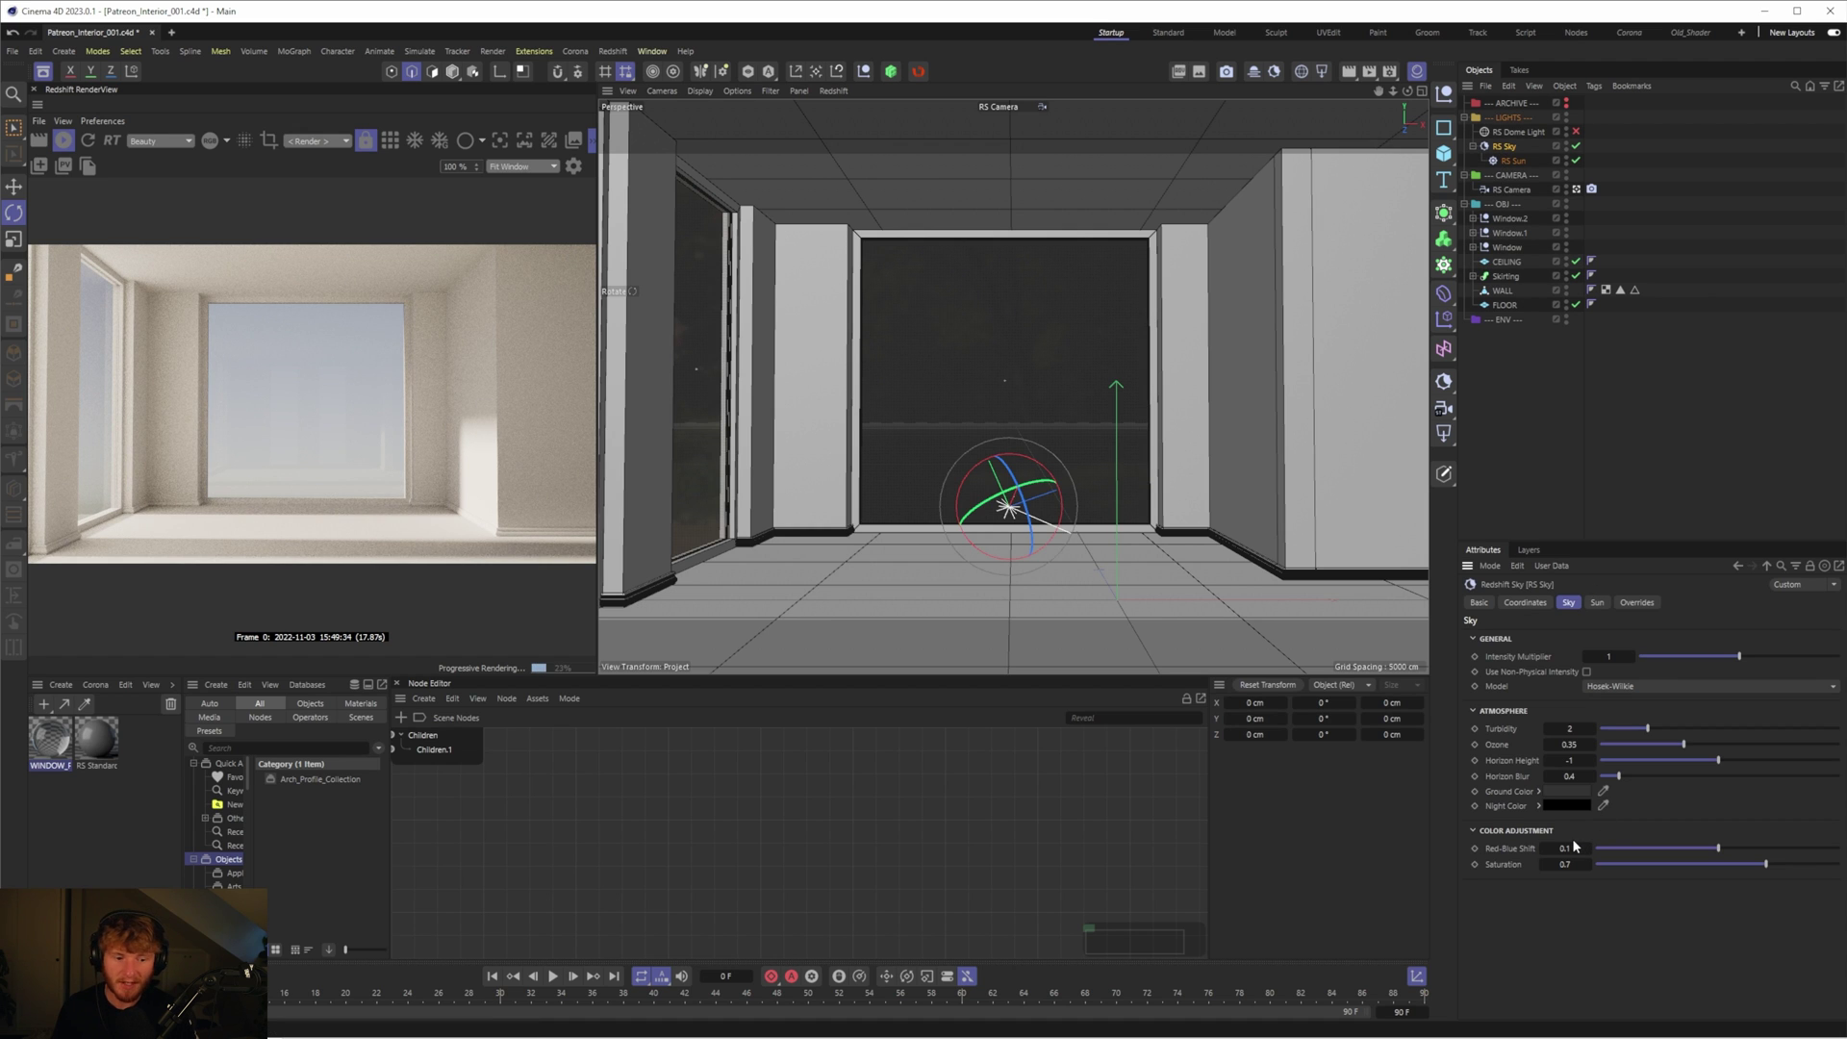
{"action": "left_click", "coordinate": [1567, 849]}
{"action": "left_click_drag", "start_coordinate": [1568, 849], "coordinate": [1568, 848]}
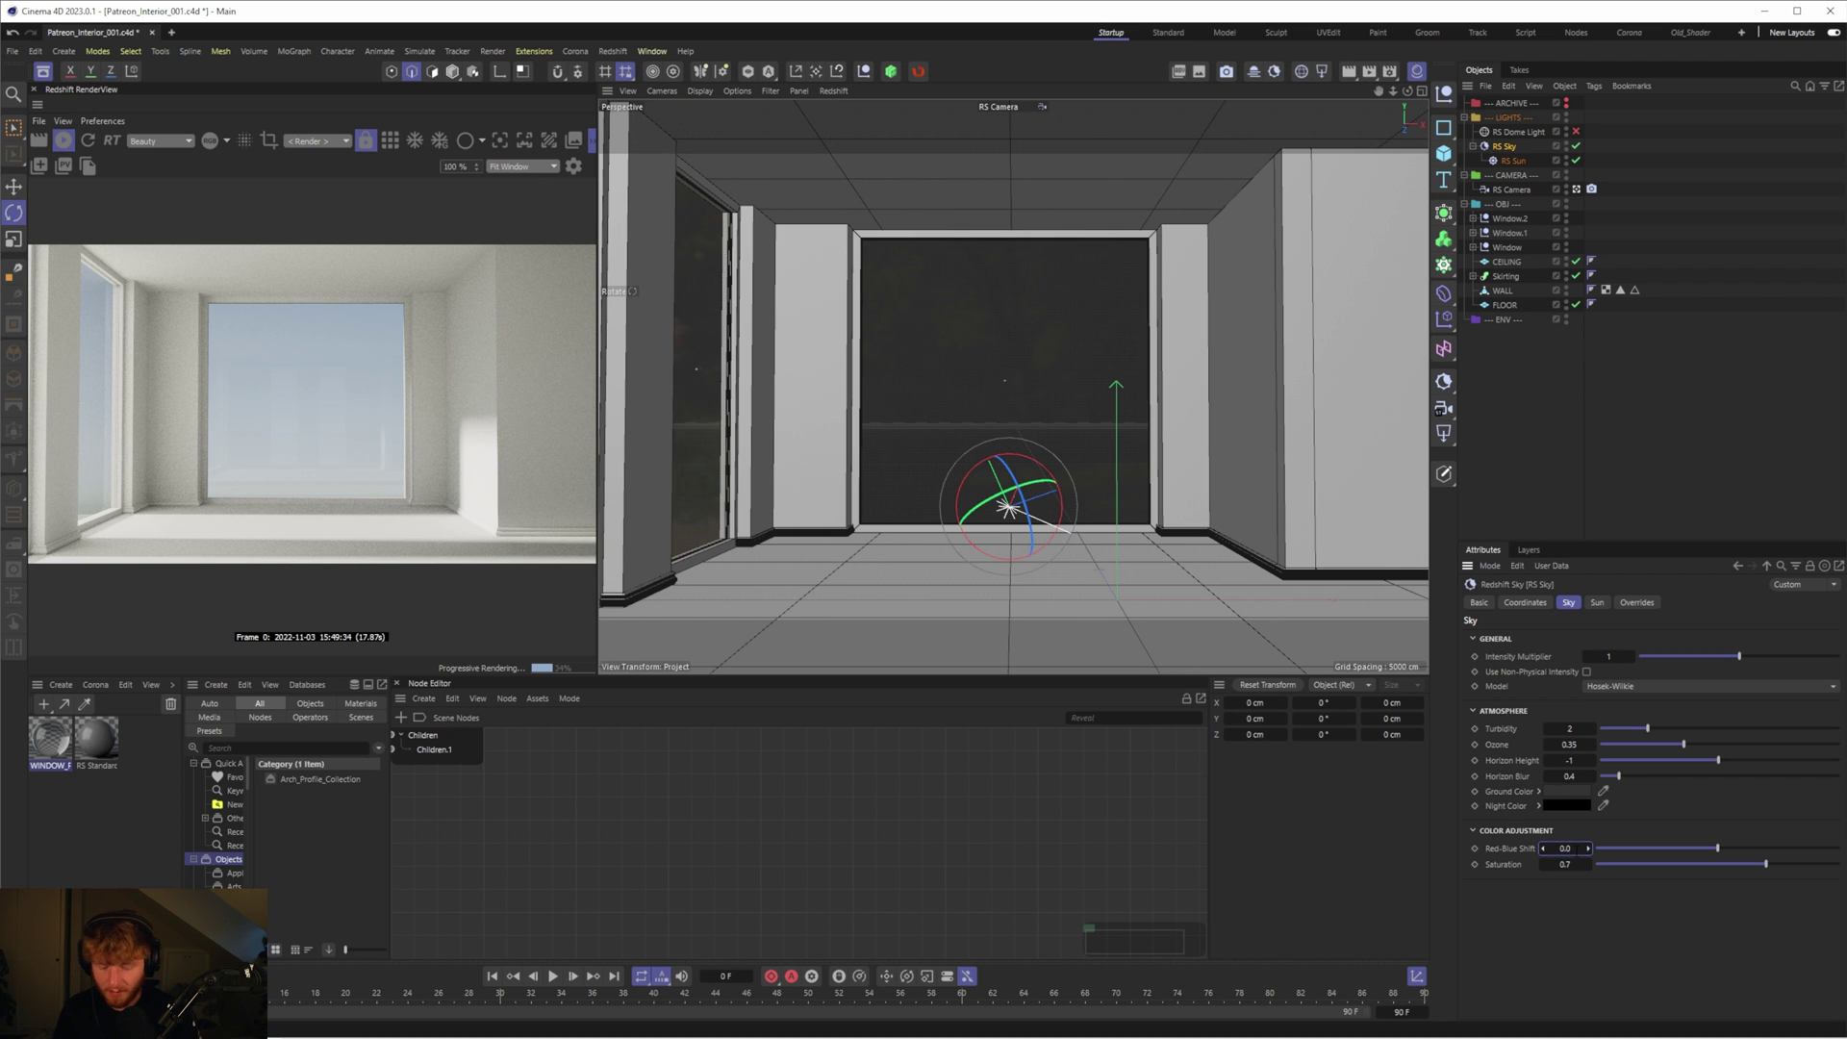
{"action": "type", "text": "0.05"}
{"action": "key", "text": "Return"}
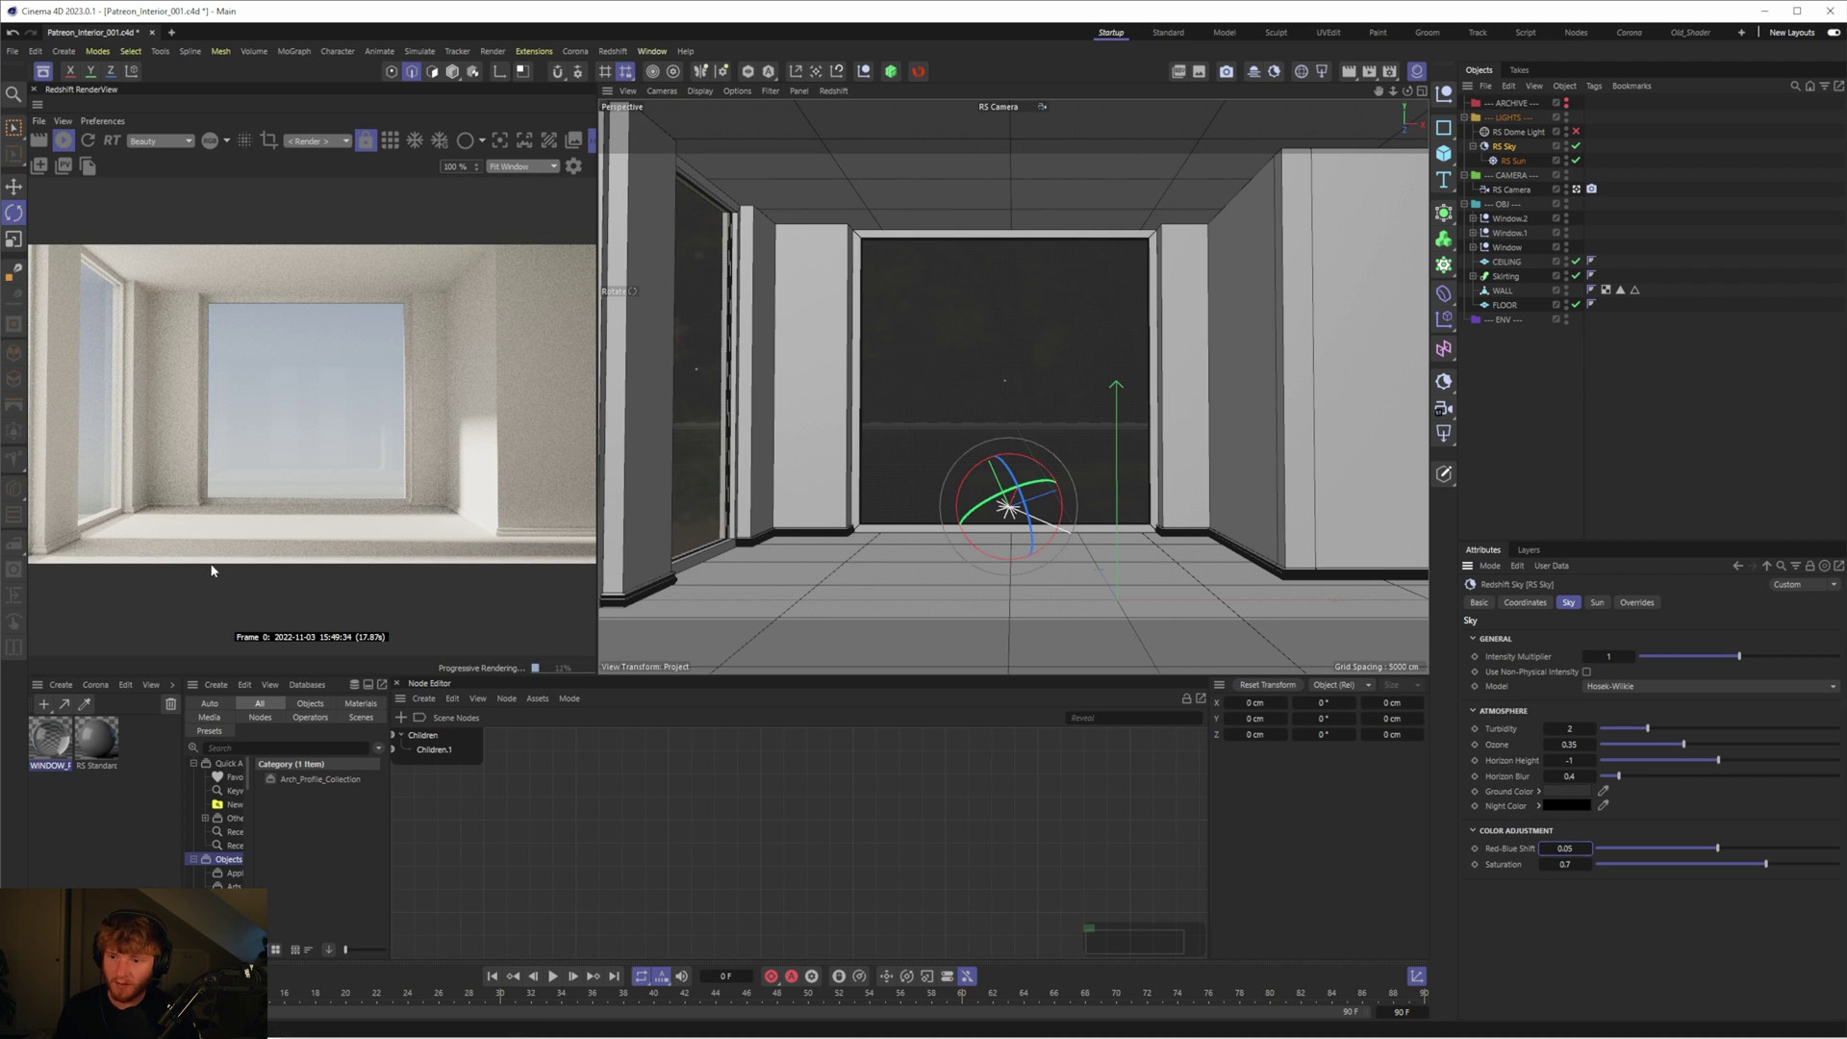
Re-enable RS Dome Light and set its texture Saturation to 75
{"action": "left_click", "coordinate": [1575, 132]}
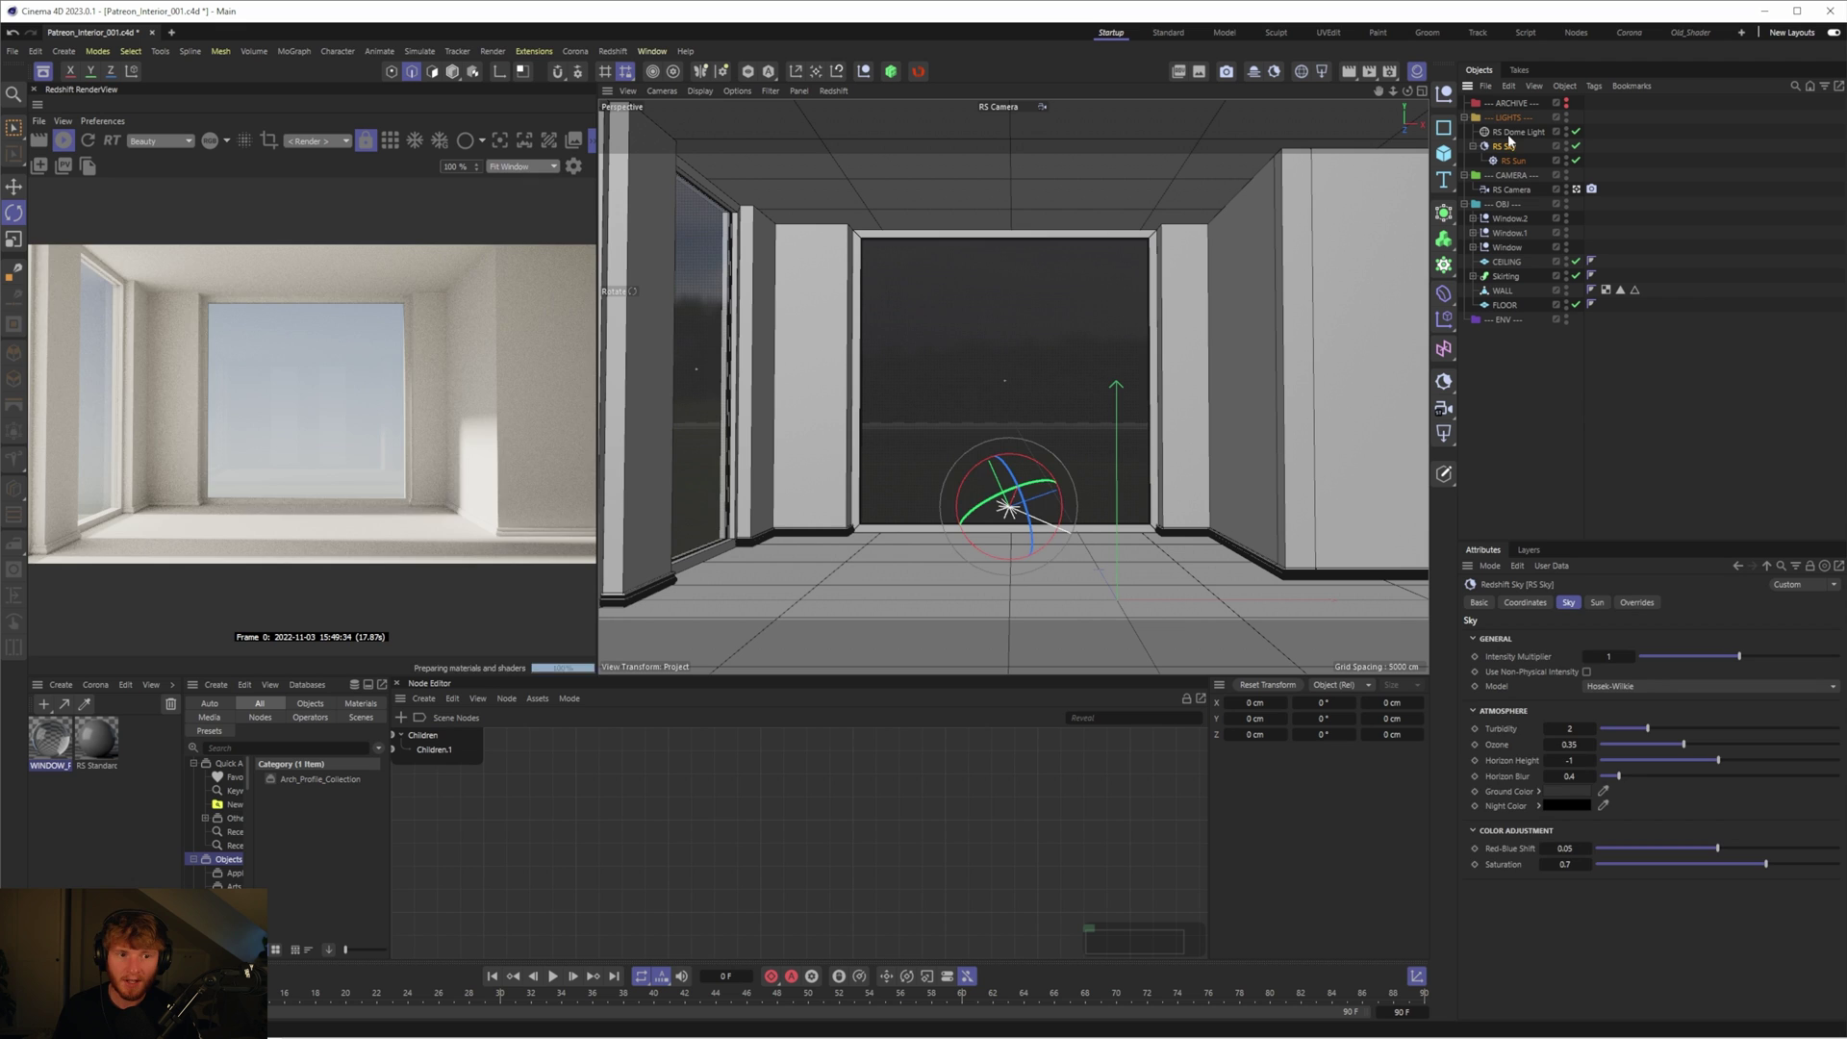
{"action": "left_click", "coordinate": [1518, 132]}
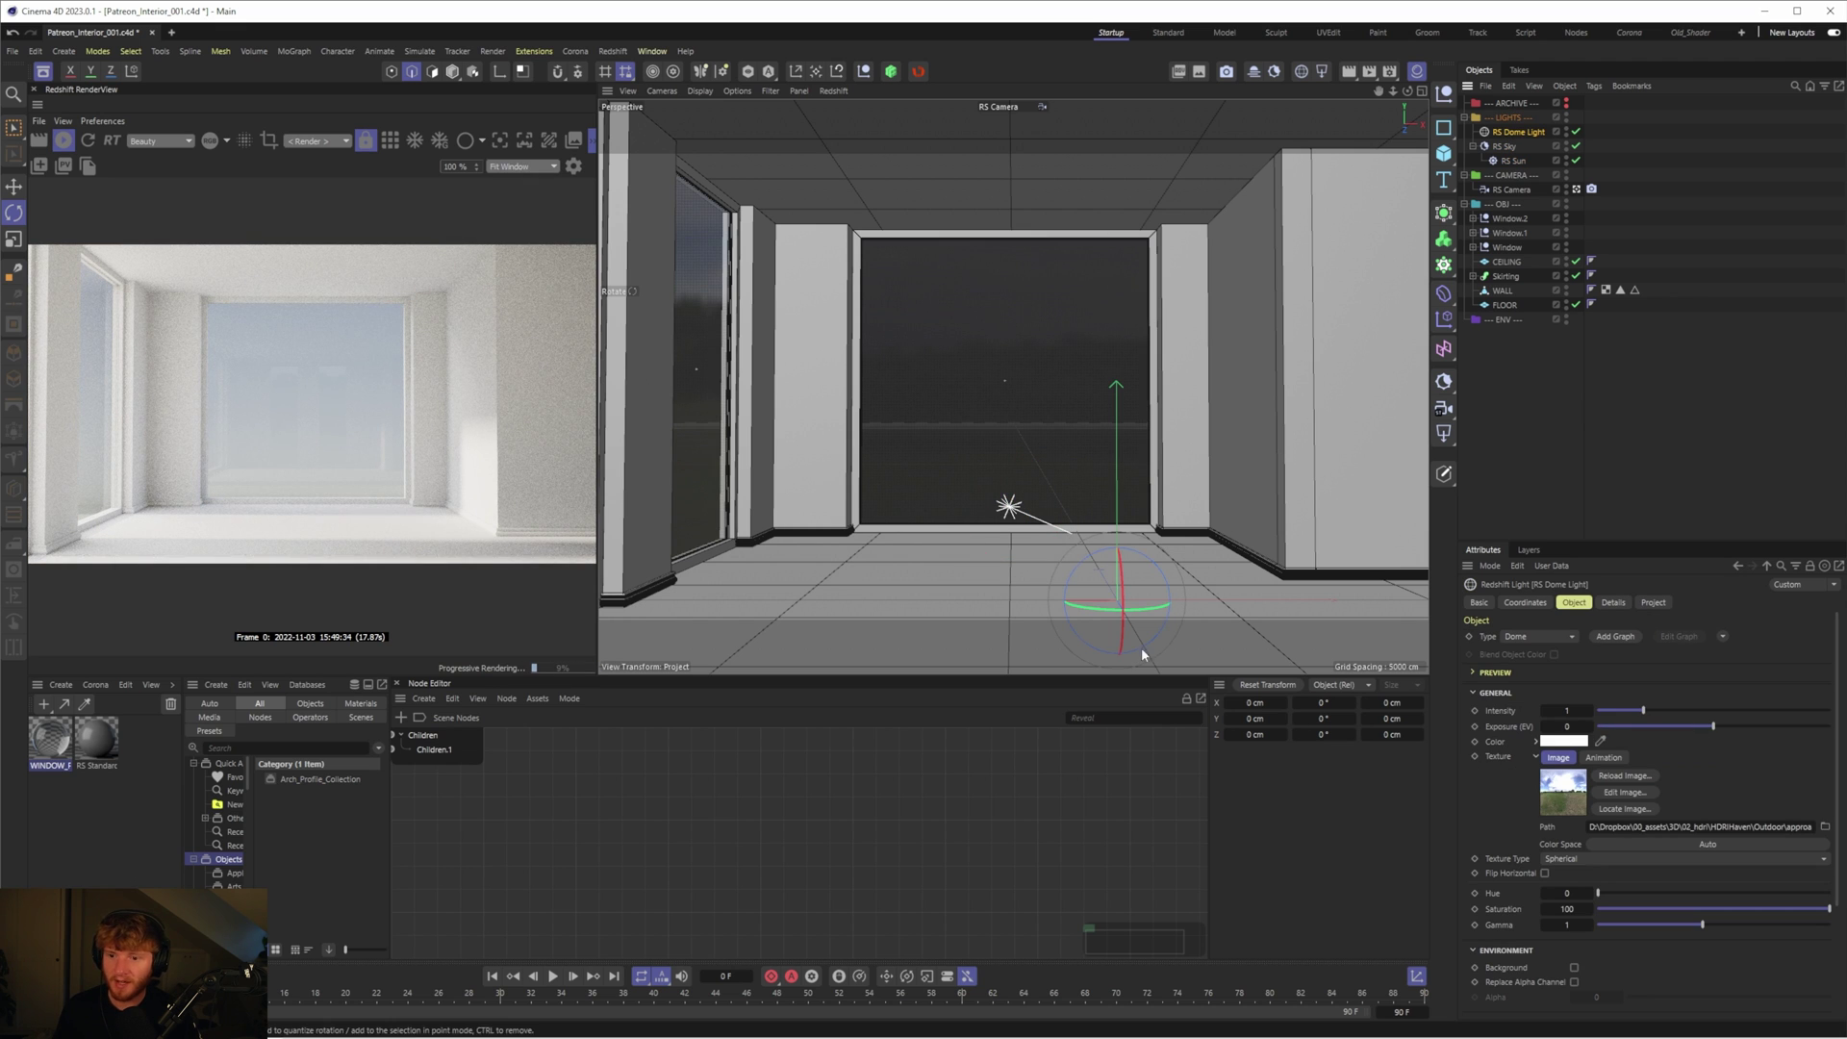
{"action": "left_click", "coordinate": [1567, 909]}
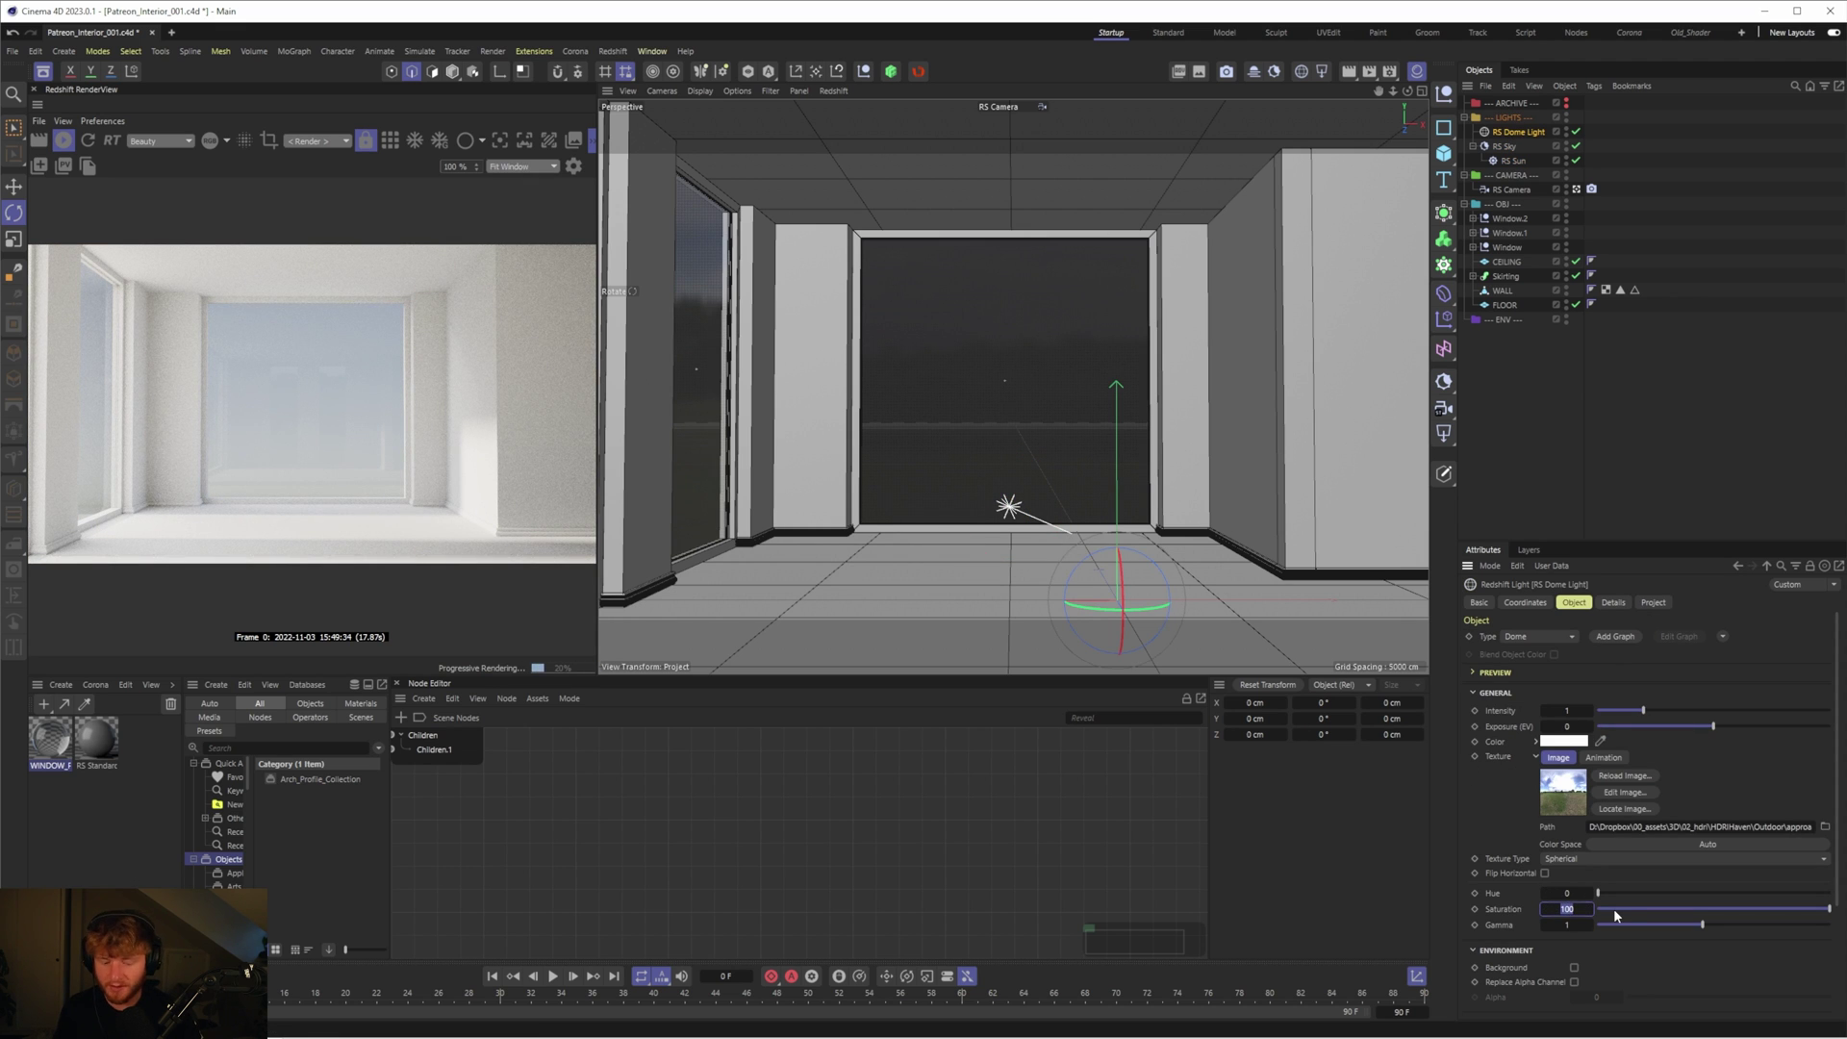
{"action": "key", "text": "Return"}
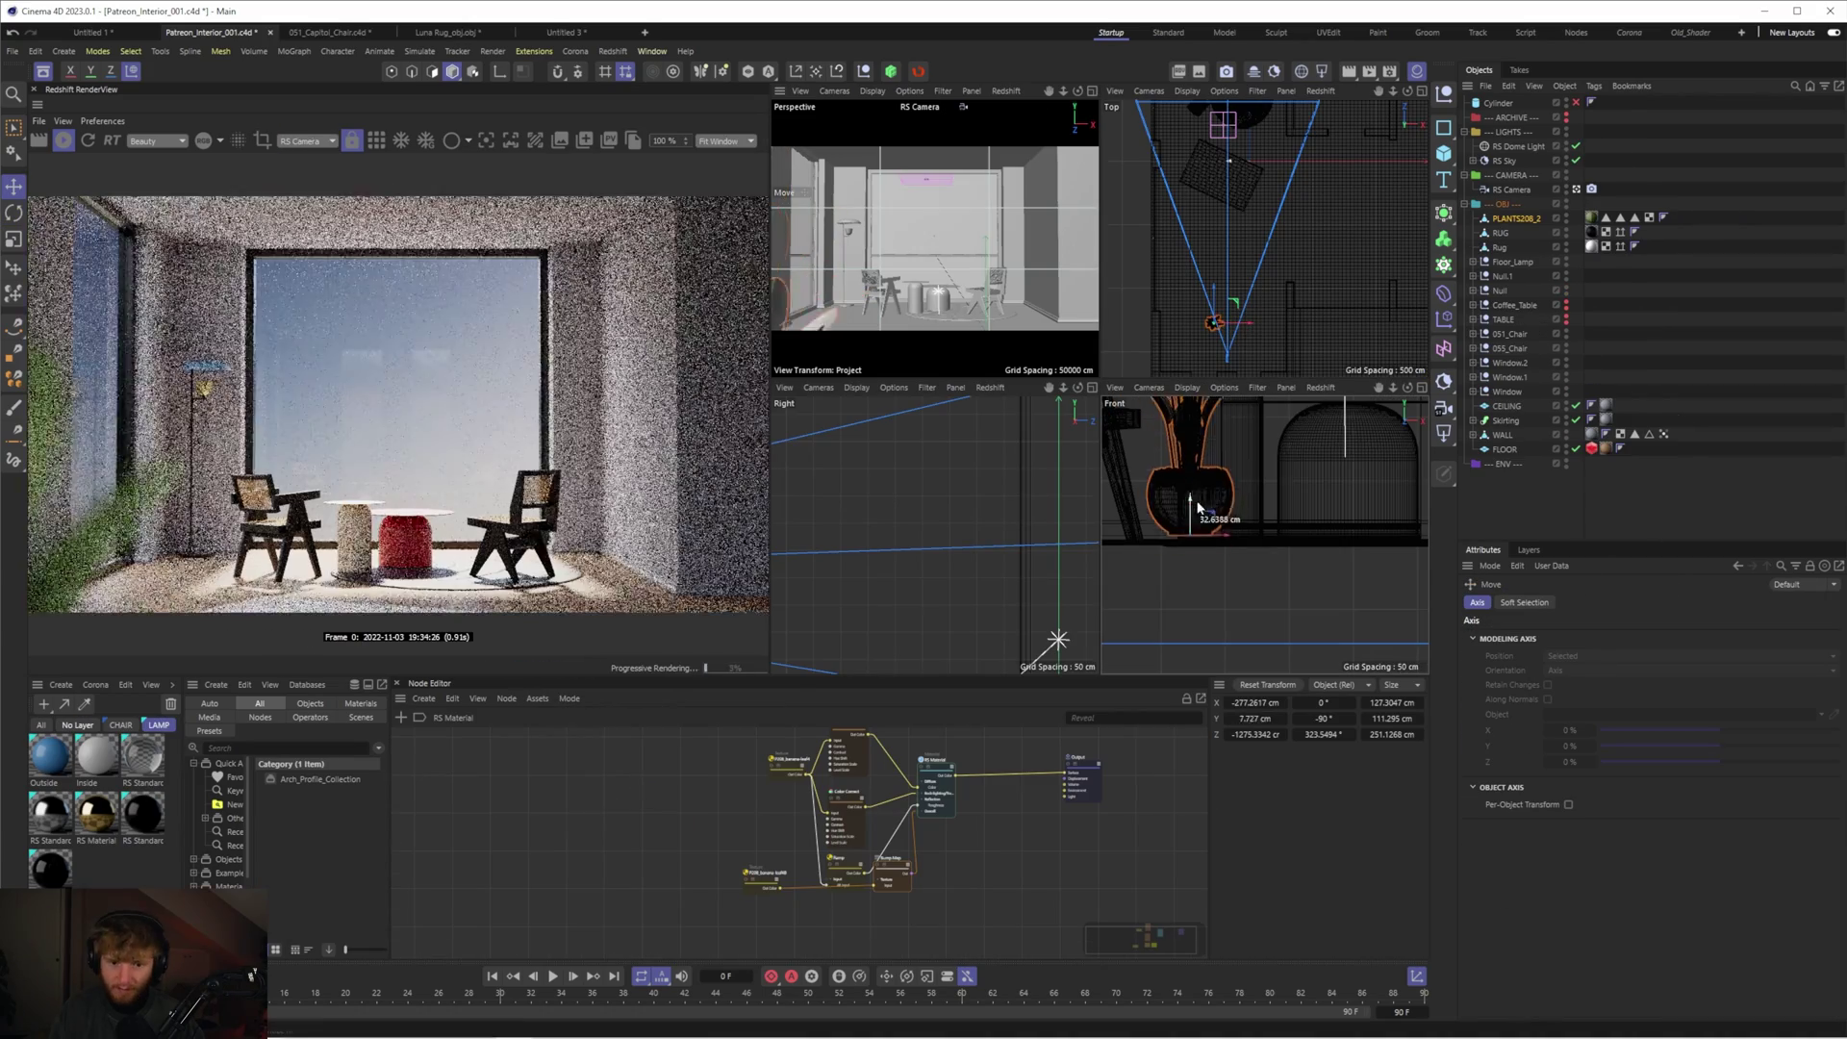
Lift and turn the plant, then enlarge the perspective view to fill the viewport
{"action": "mouse_move", "coordinate": [1197, 507]}
{"action": "left_mouse_down"}
{"action": "mouse_move", "coordinate": [1185, 445]}
{"action": "mouse_move", "coordinate": [1191, 481]}
{"action": "left_mouse_up"}
{"action": "key", "text": "F1"}
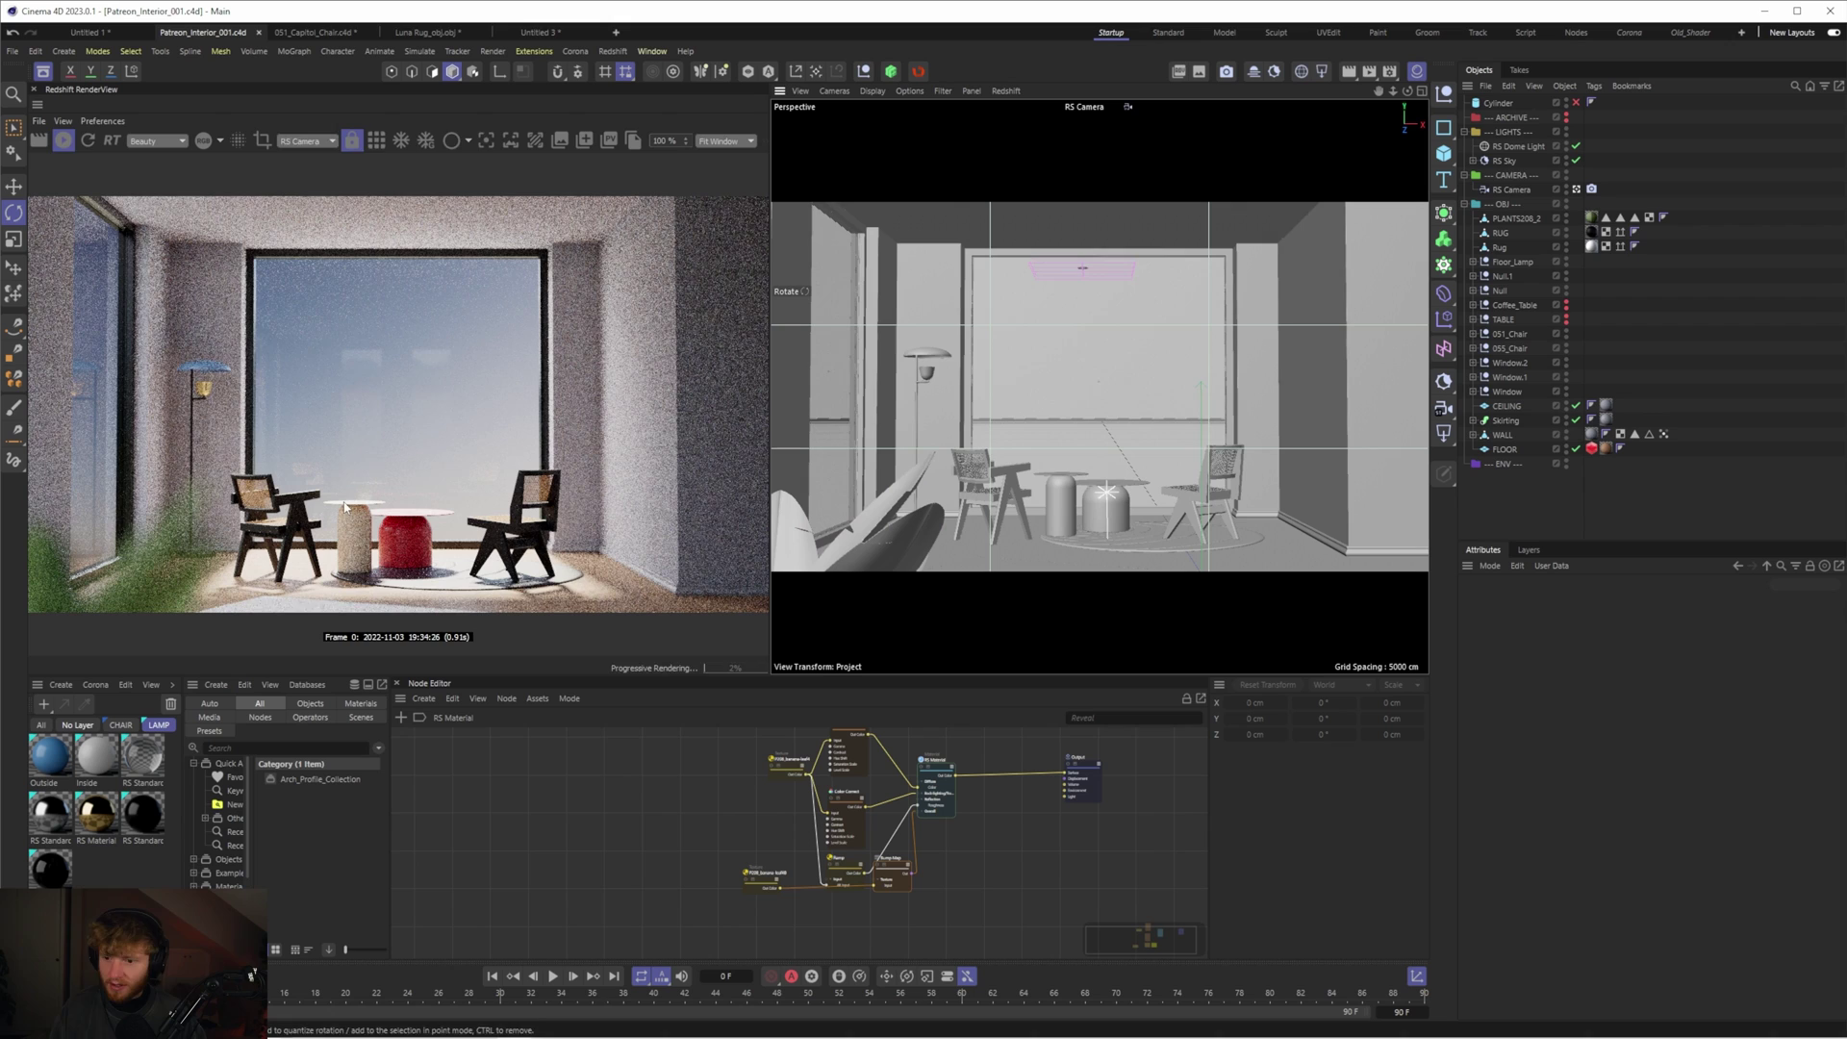
{"action": "left_click", "coordinate": [14, 213]}
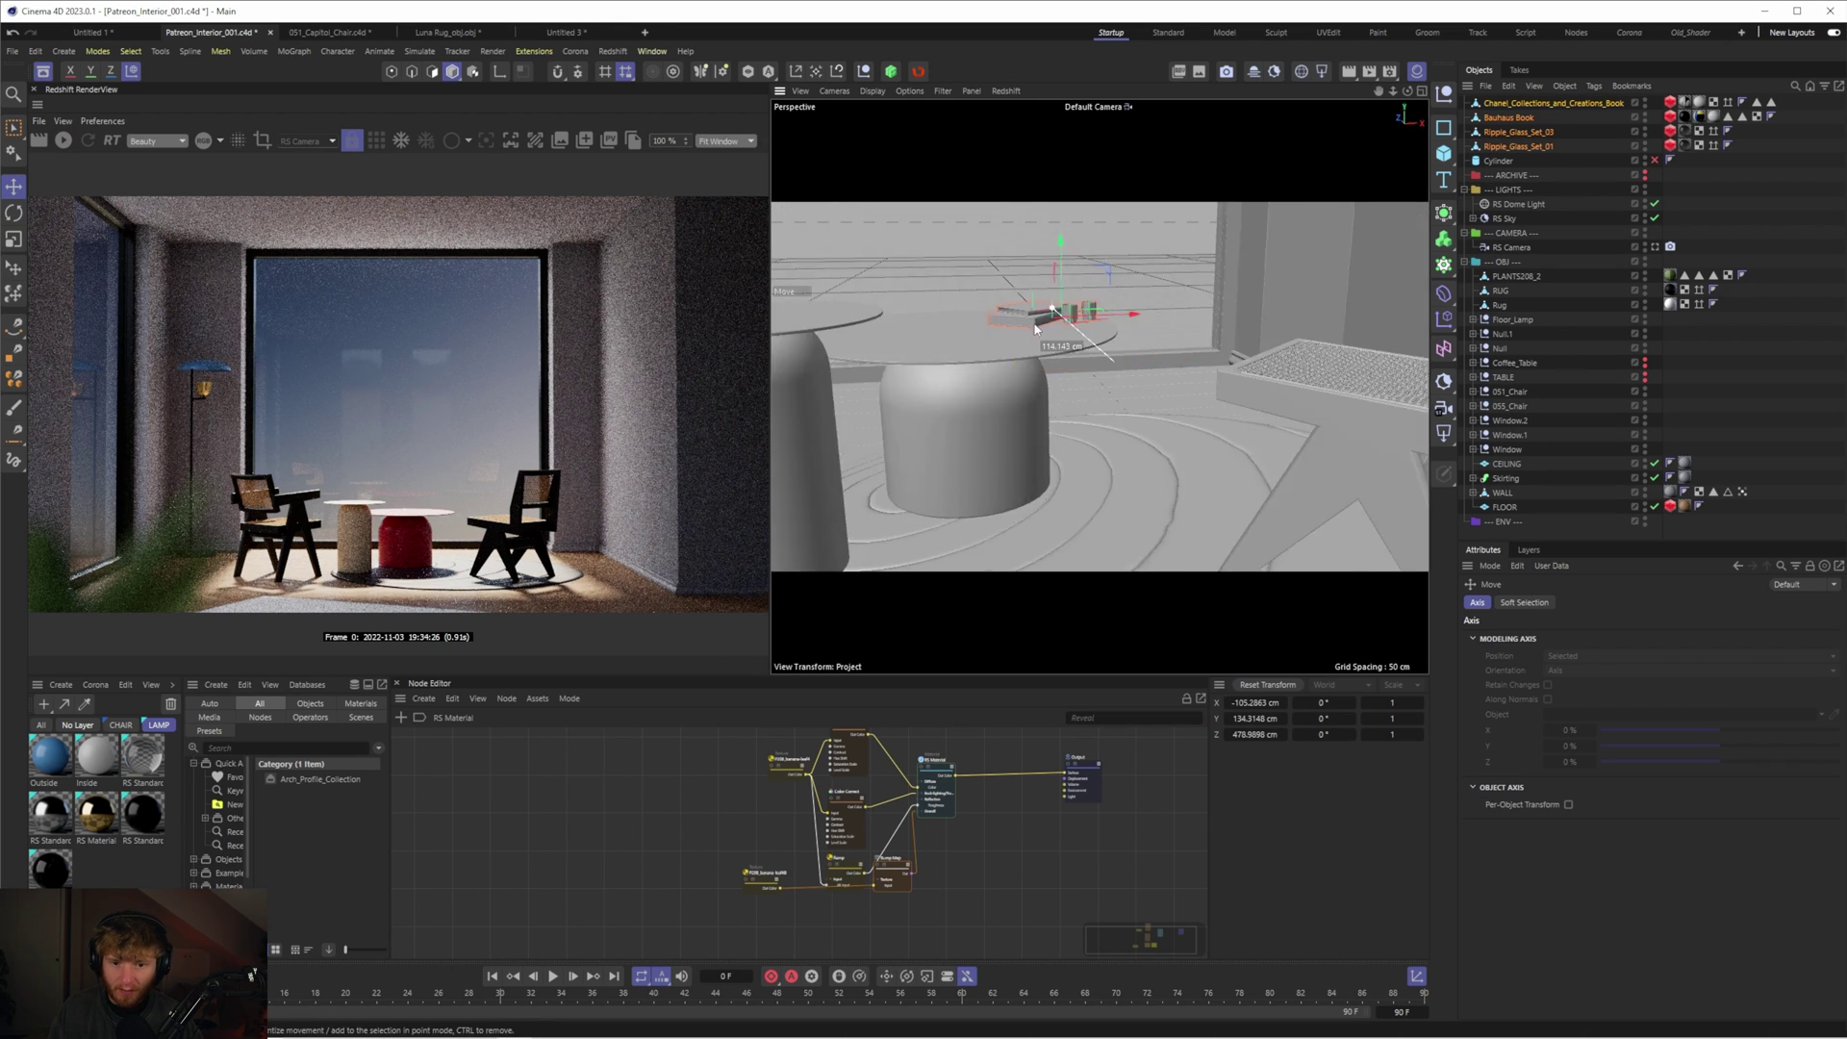